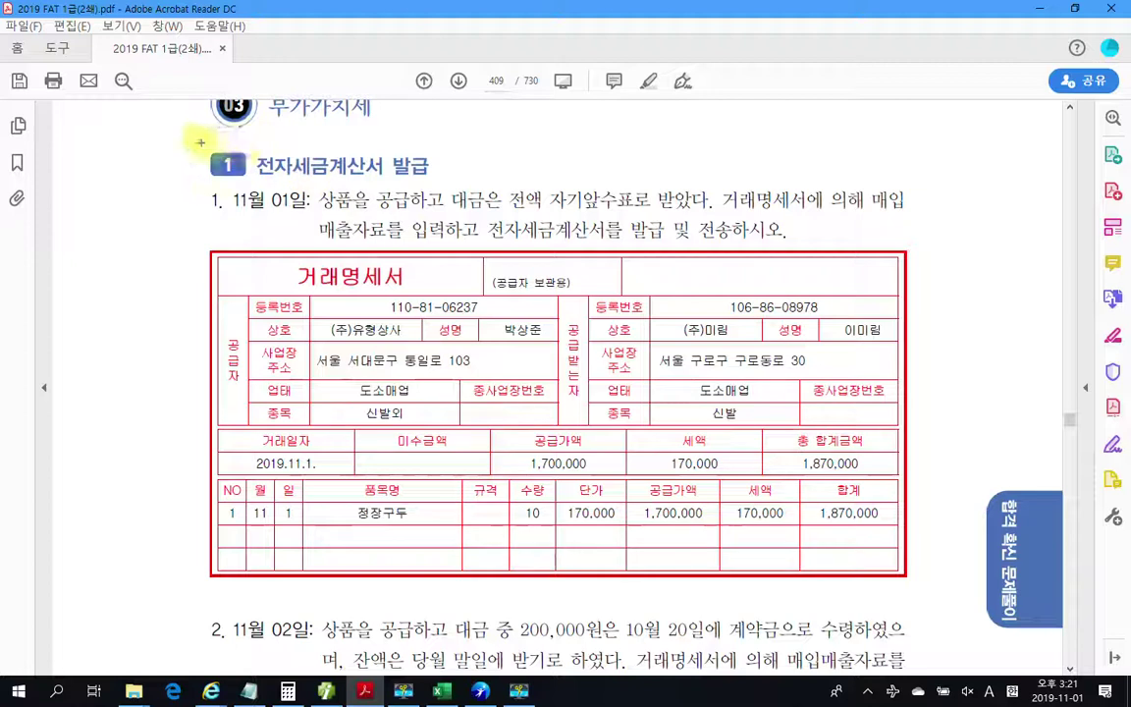
mouse_move(180, 141)
left_mouse_down()
mouse_move(429, 192)
mouse_move(465, 185)
left_mouse_up()
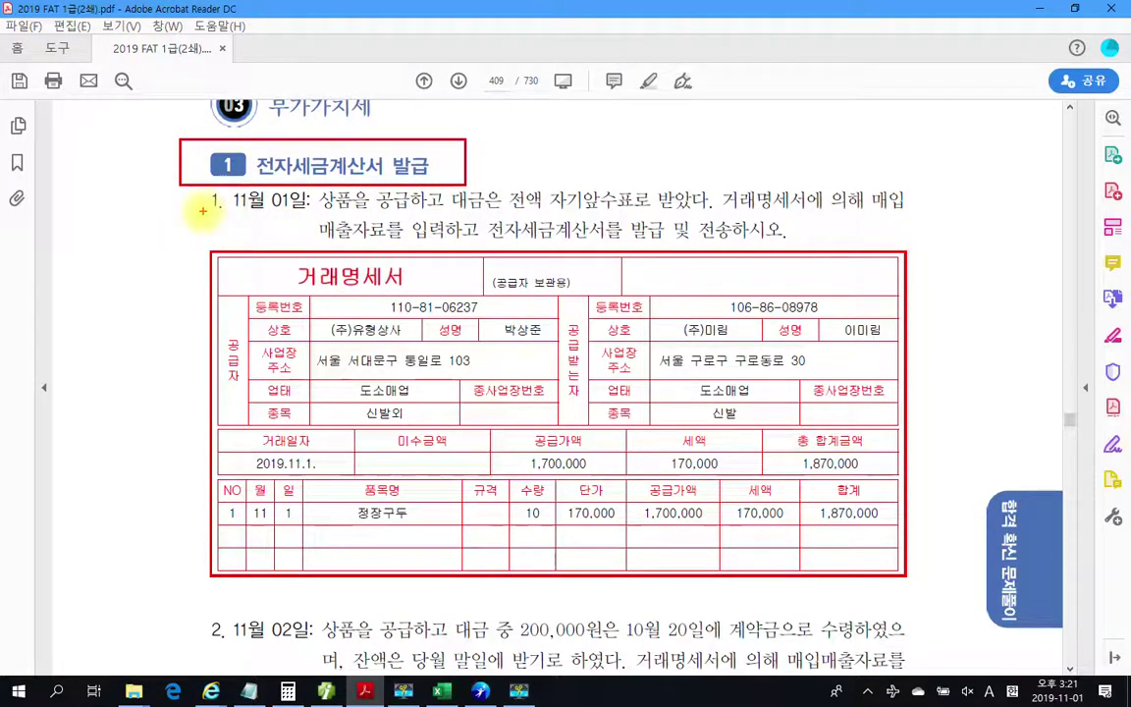
left_click_drag(203, 195, 218, 213)
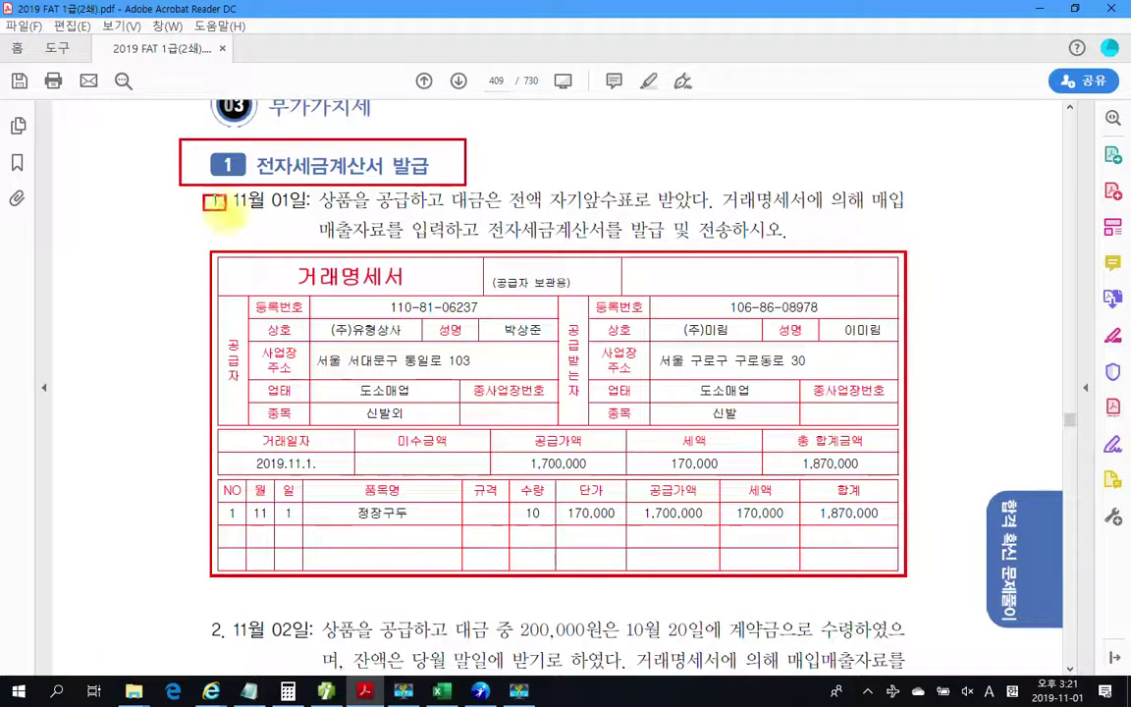
key("Escape")
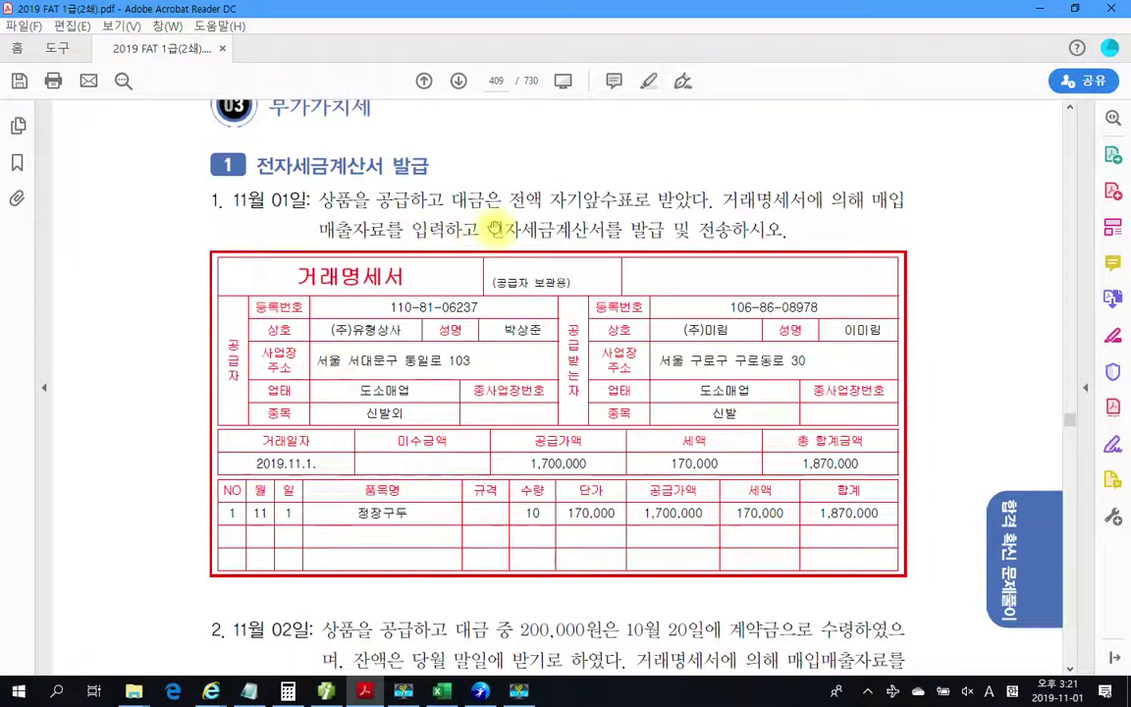
Step: Highlight "전자세금계산서를 발급 및 전송하시오" and "자기앞수표" in the 11월 01일 problem text
left_click_drag(488, 230, 723, 244)
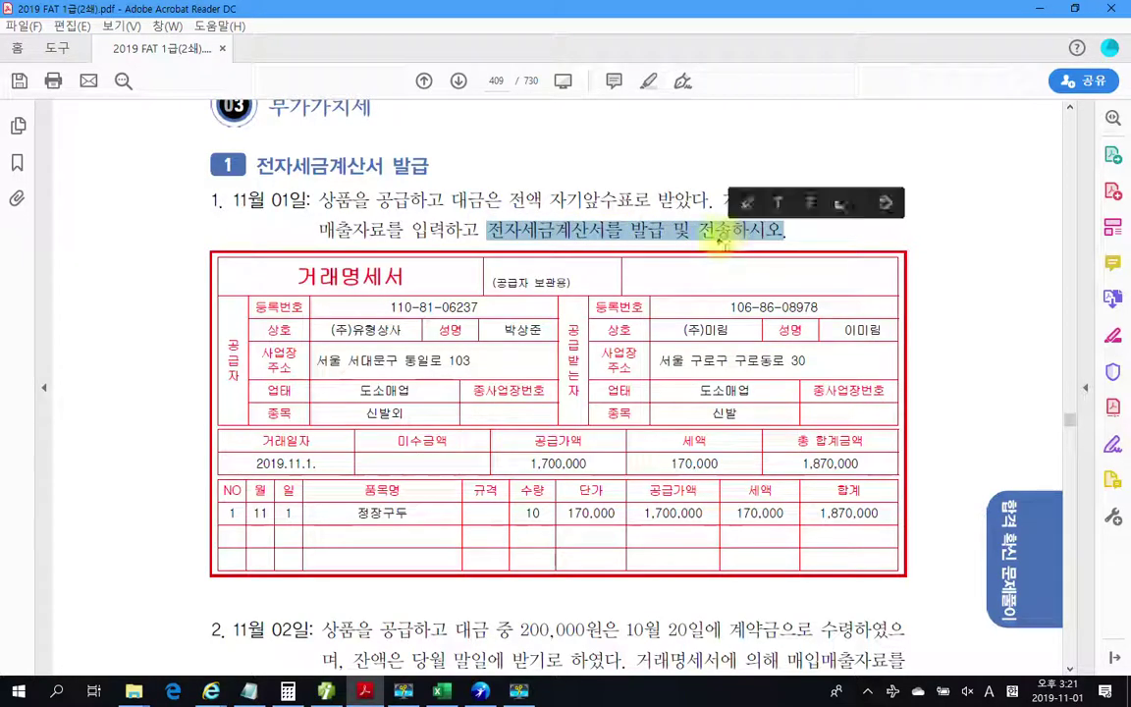
right_click(723, 244)
left_click(727, 274)
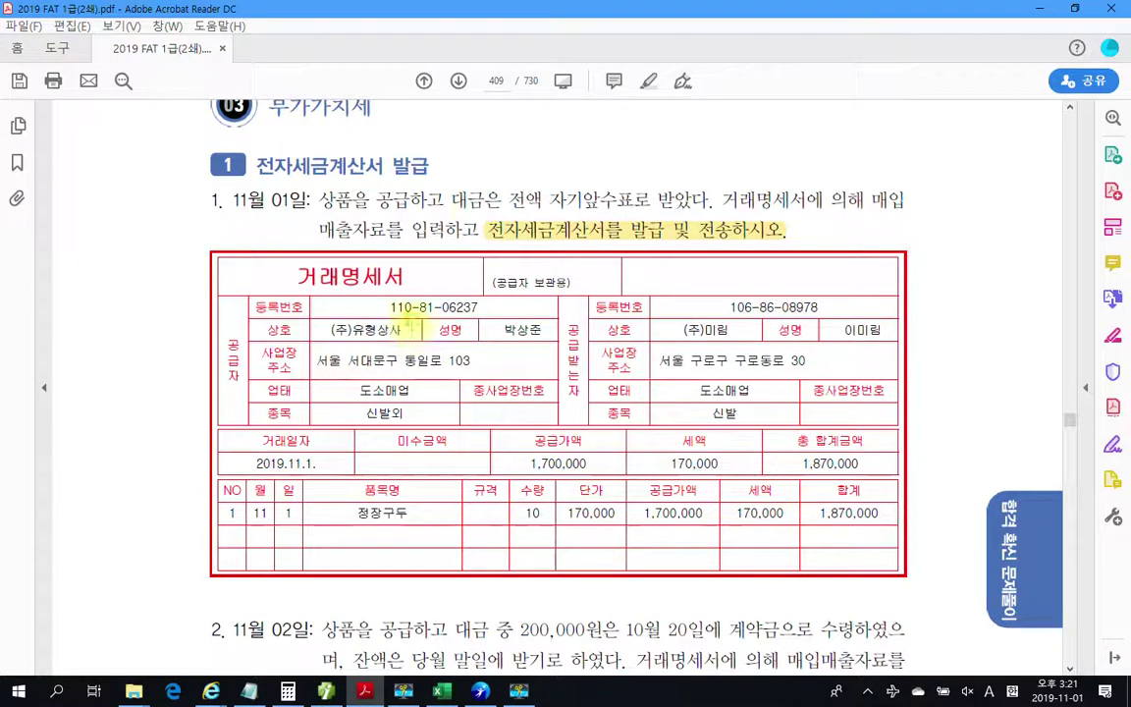
left_click_drag(550, 202, 636, 202)
right_click(617, 206)
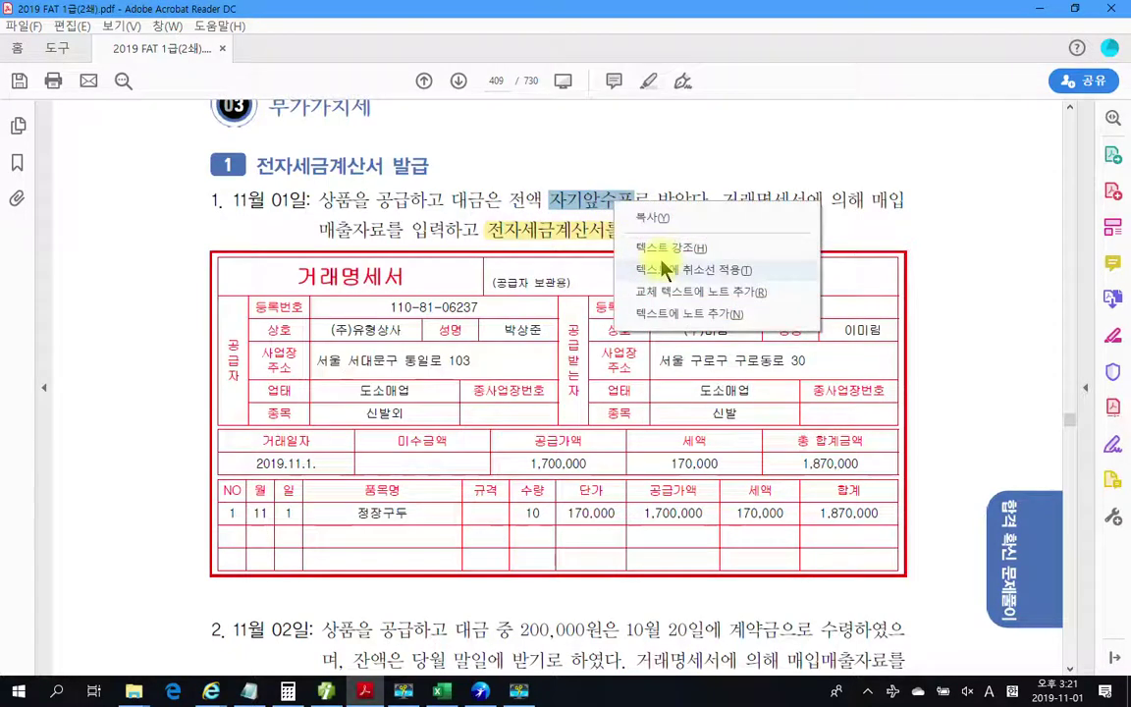
left_click(664, 247)
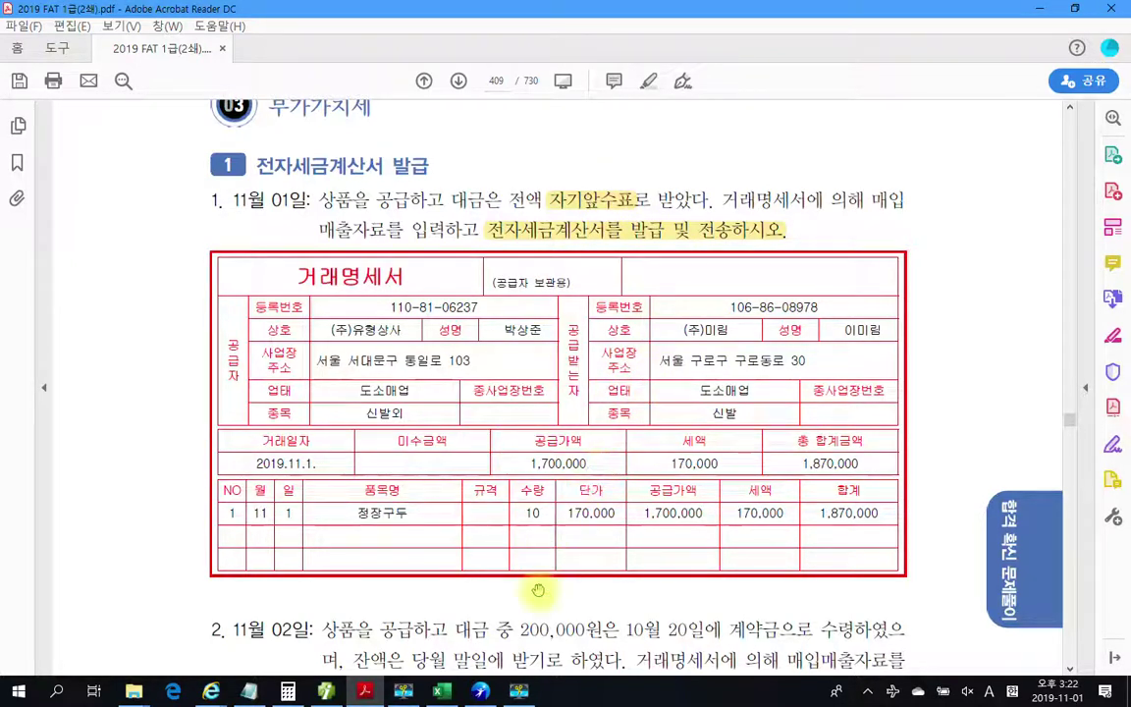
Step: Switch to the FAT 1급 accounting program and close the open 일반전표입력 and 합계잔액시산표 screens
left_click(366, 692)
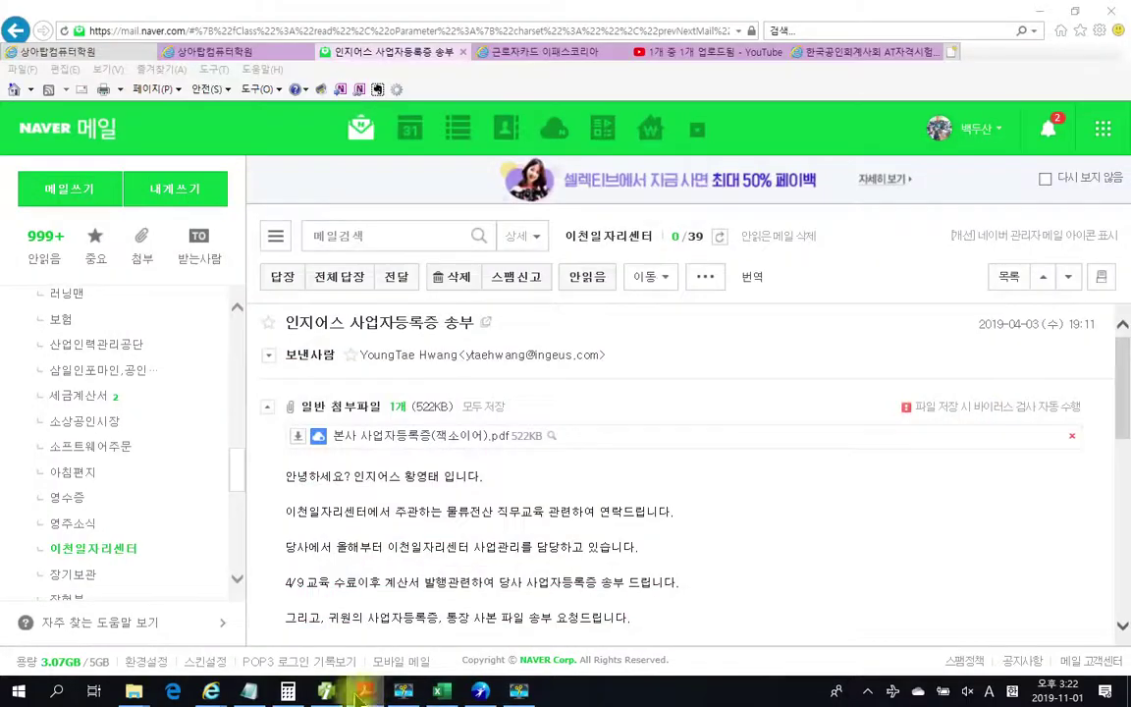
left_click(326, 692)
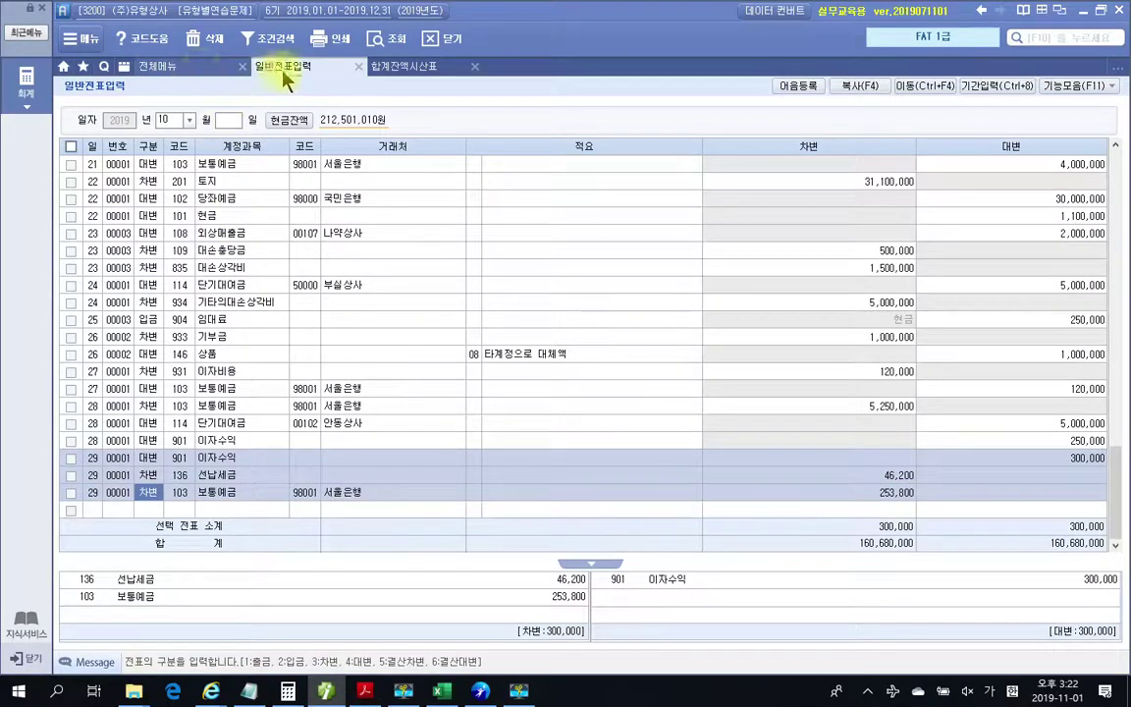
left_click(358, 66)
left_click(359, 69)
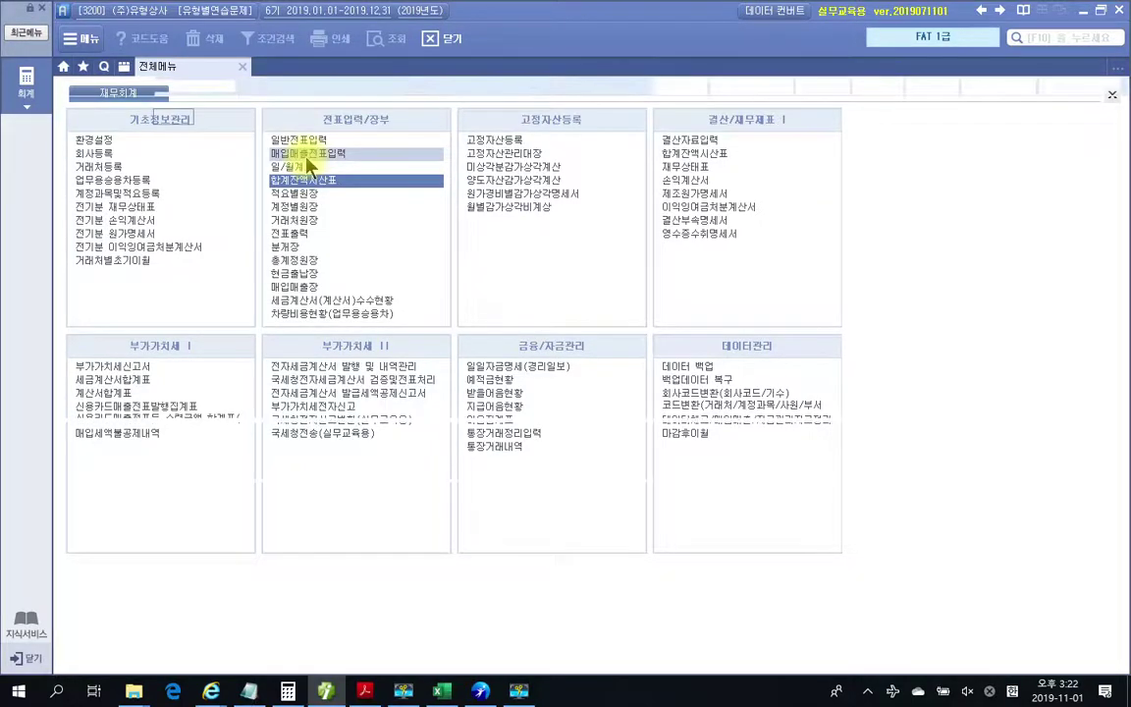
Step: Start a sales voucher in 매입매출전표입력 dated November 1 with tax type 11 (과세)
type("11")
key("Return")
type("1")
key("Return")
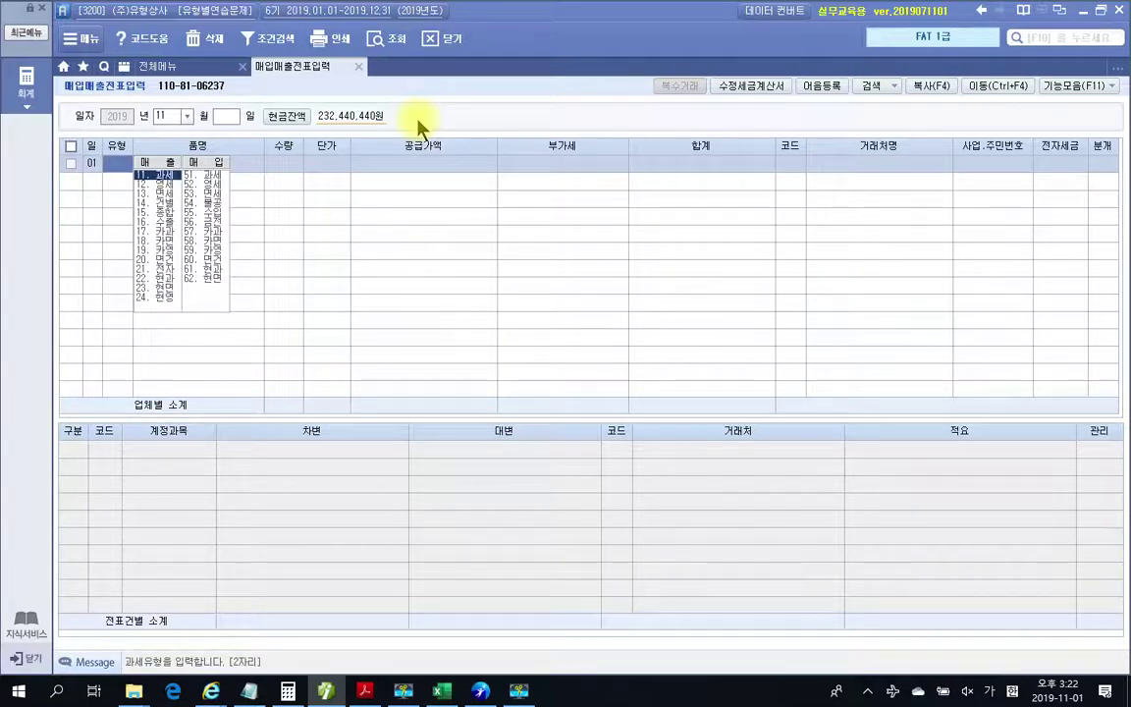
type("11")
key("Return")
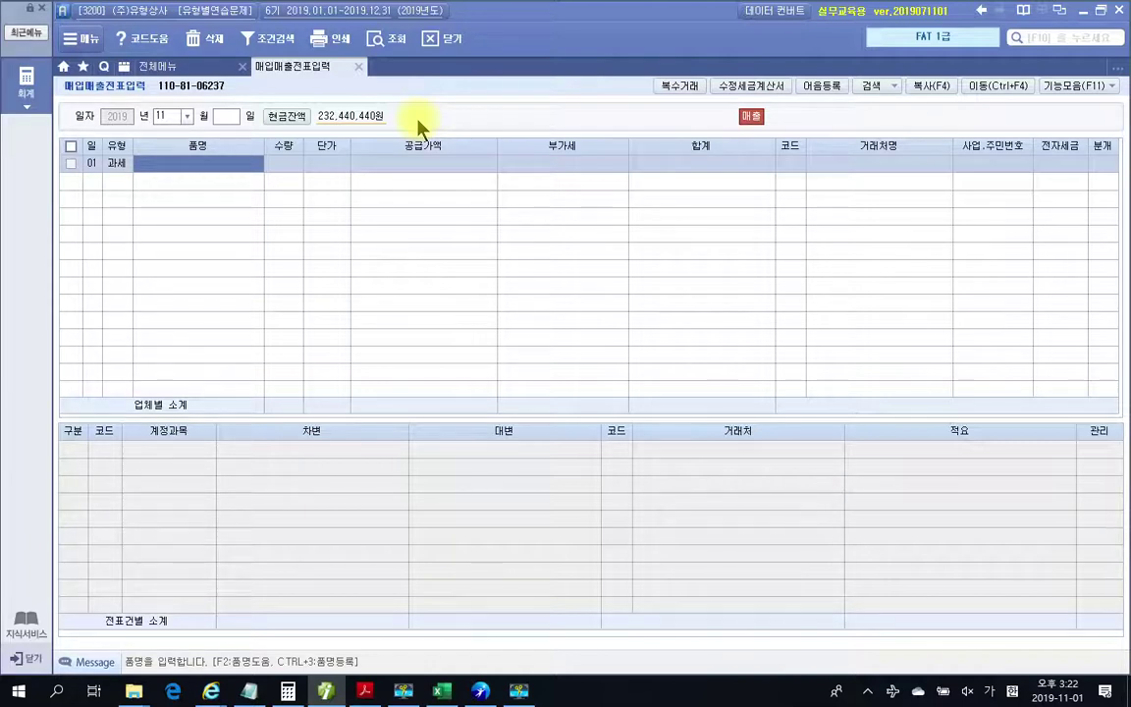
Step: Enter the item 정장구두 with quantity 10 and unit price 170,000 in the November 1 voucher
type("정장구")
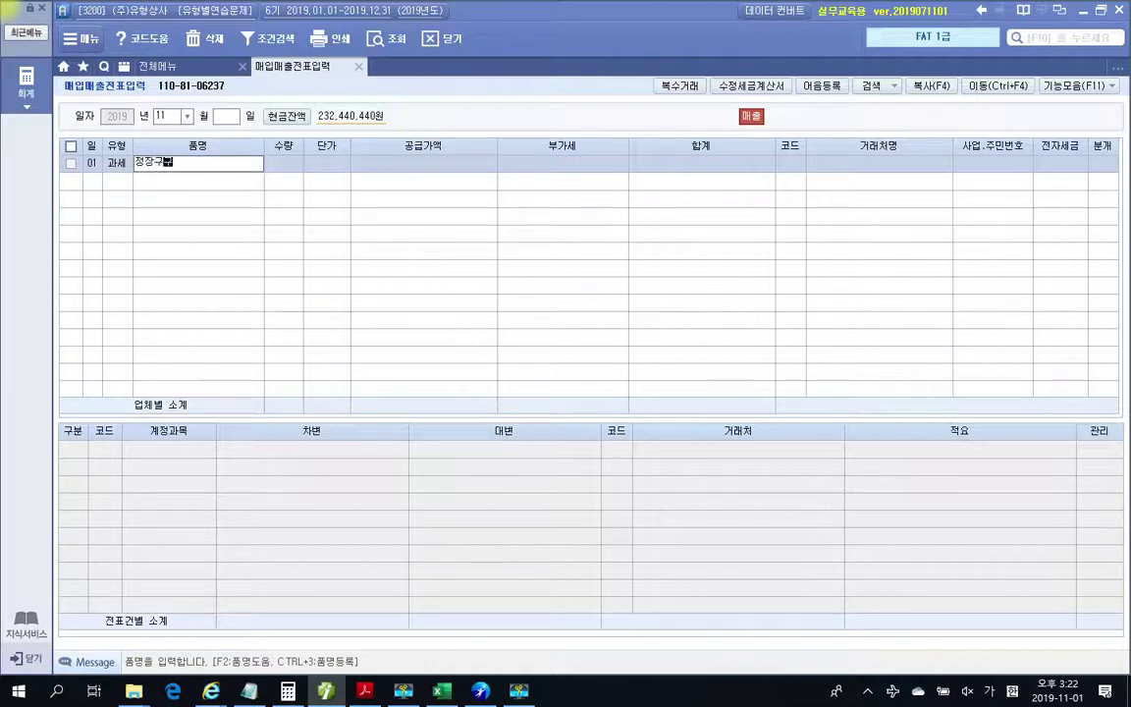
type("두")
key("BackSpace")
type("ㅜ")
key("Return")
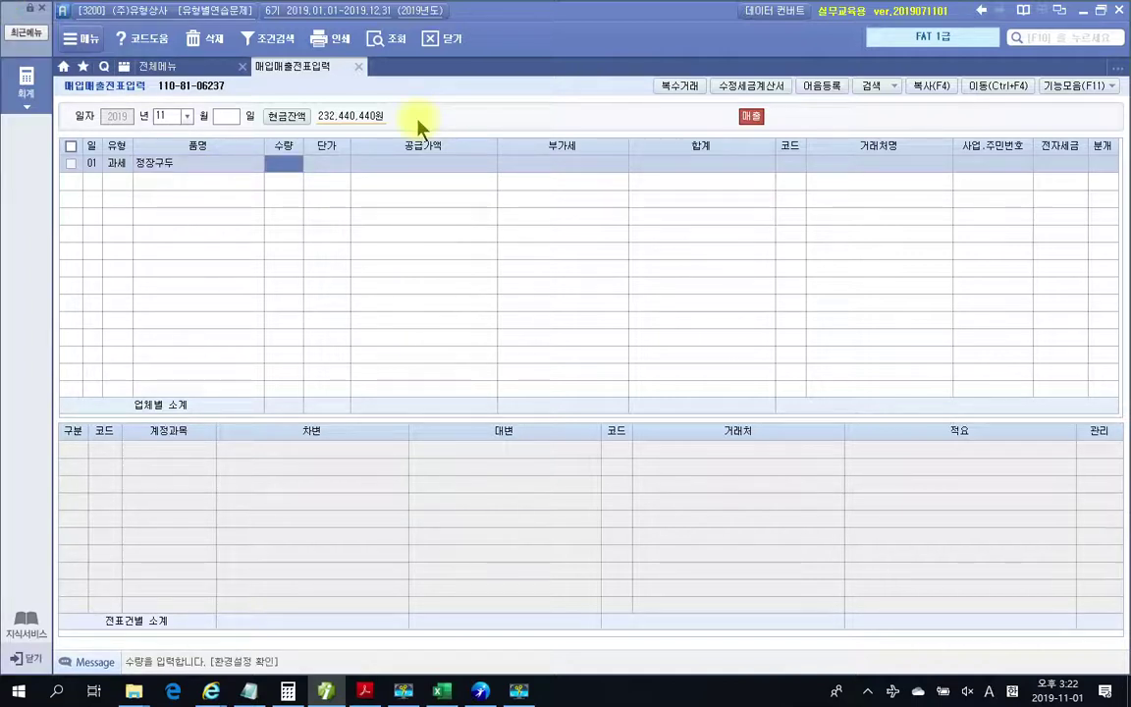
type("10")
key("Return")
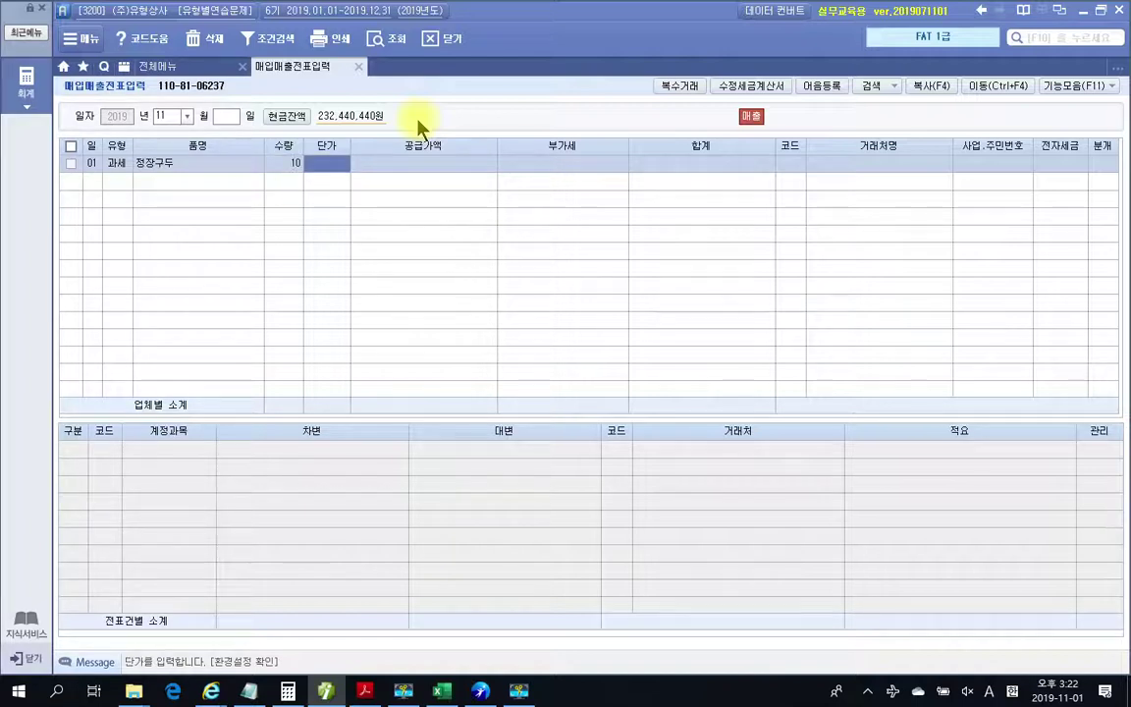
type("170,00")
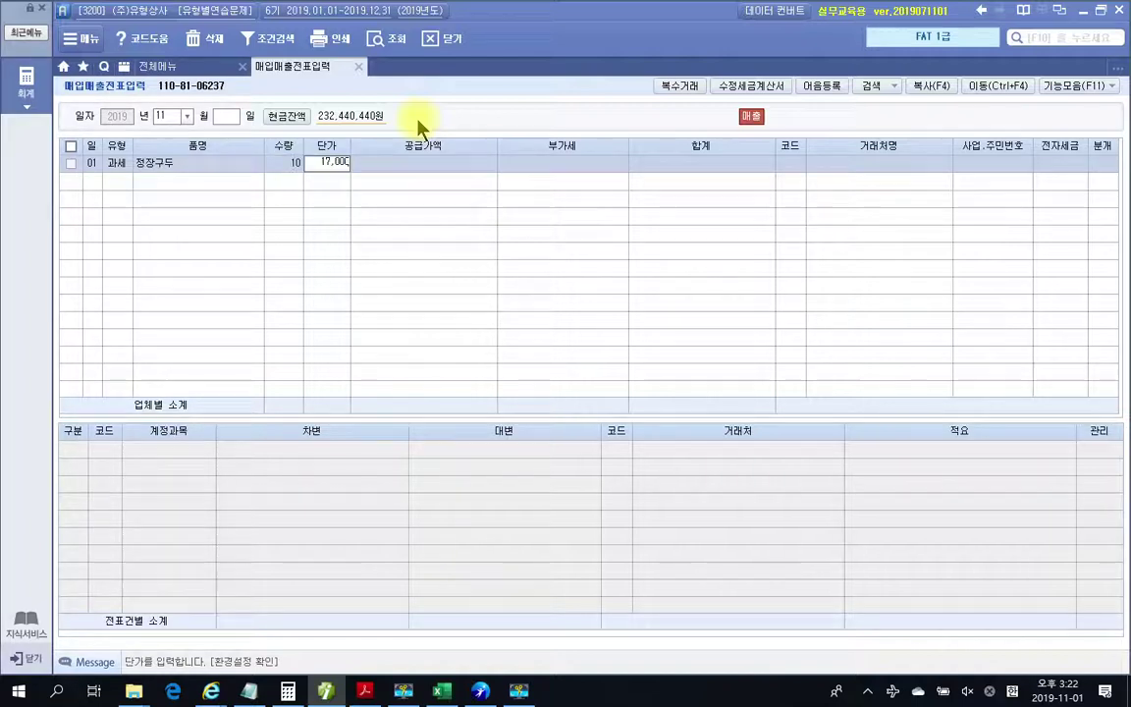
type("0")
key("Return")
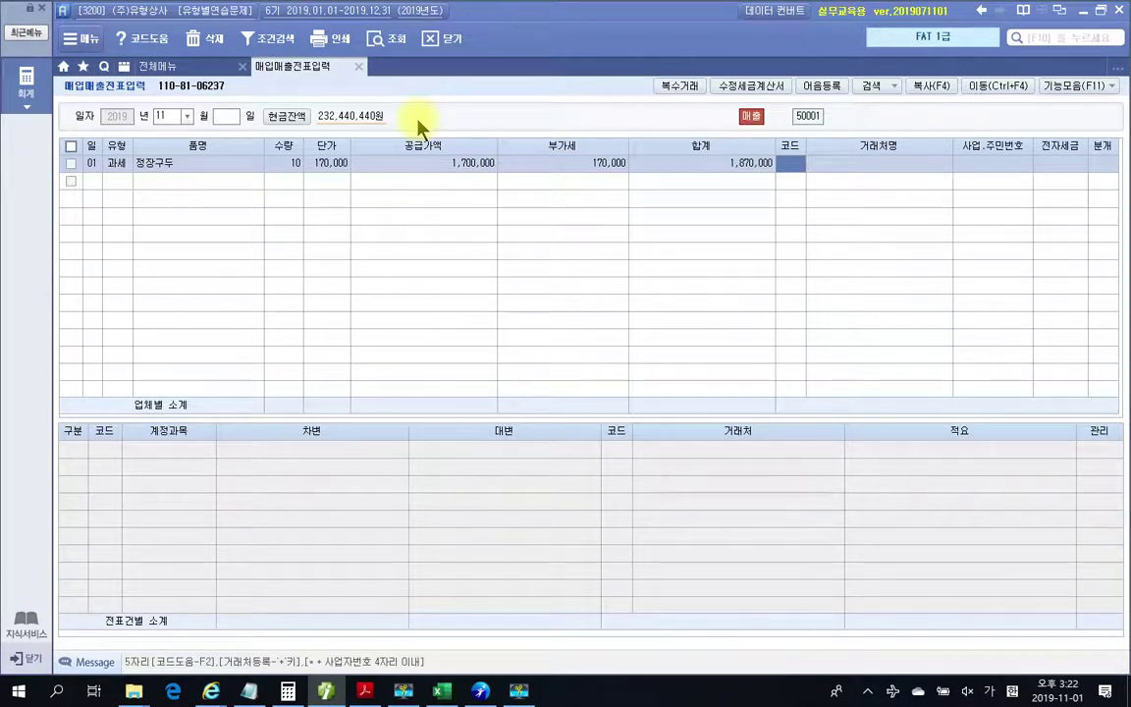
Step: Set the voucher's customer to (주)미림 and leave the 전자세금 field blank
type("미쁨")
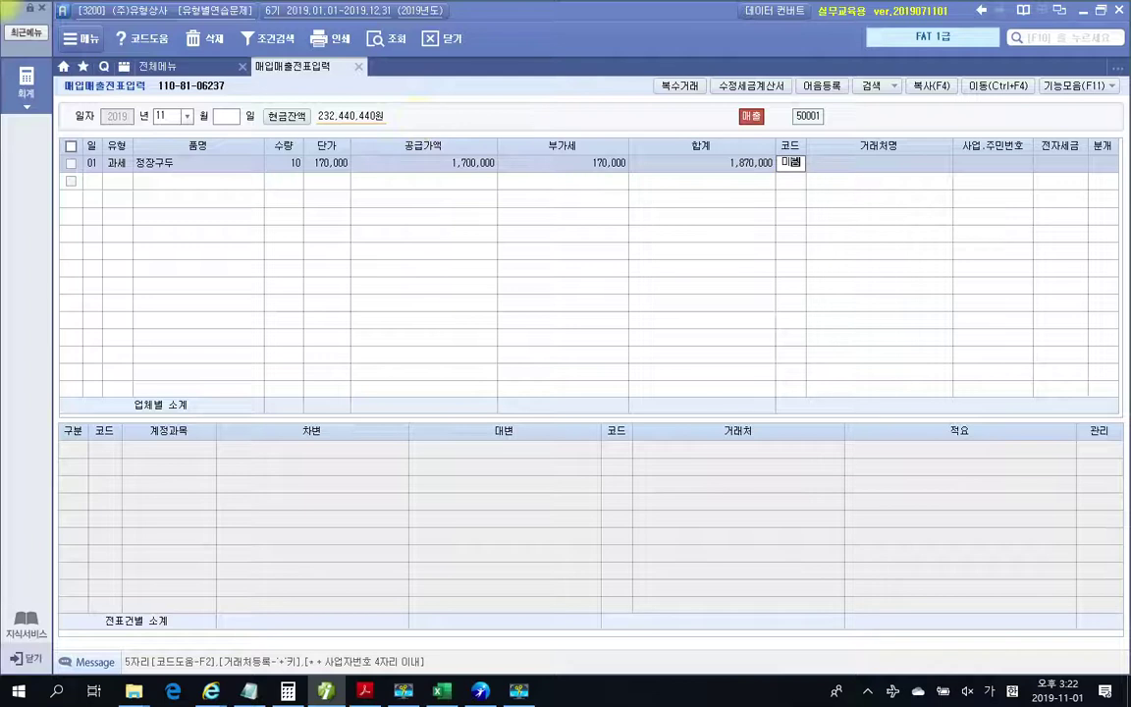
key("Return")
key("Return")
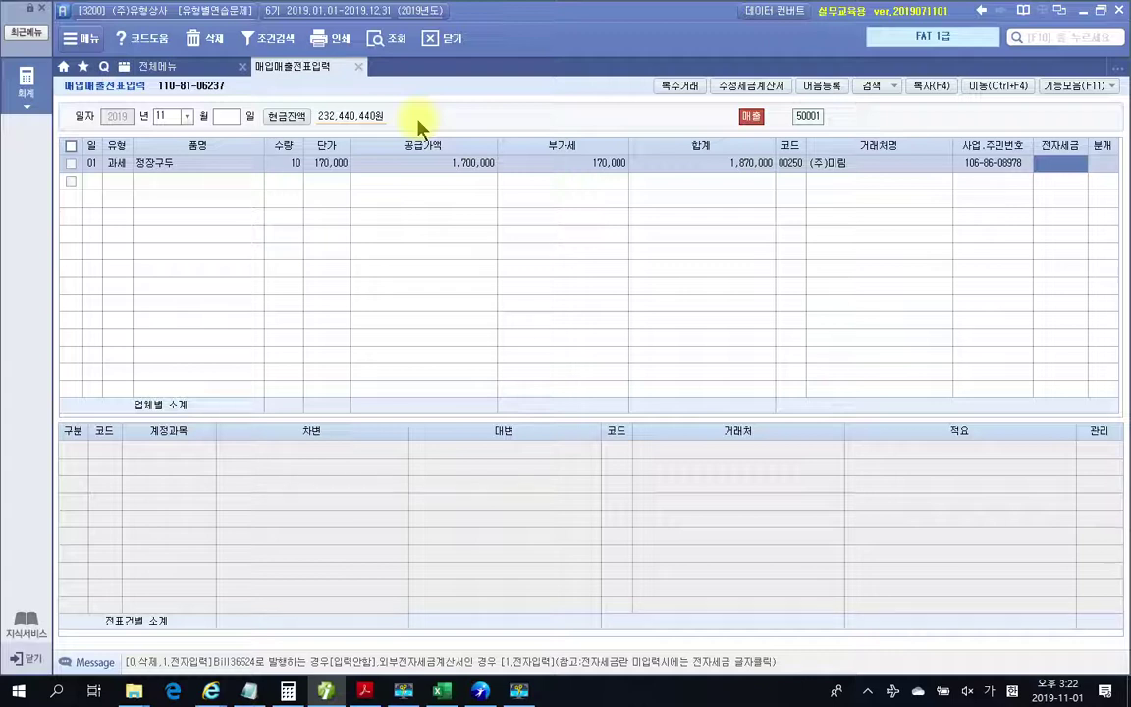
key("Return")
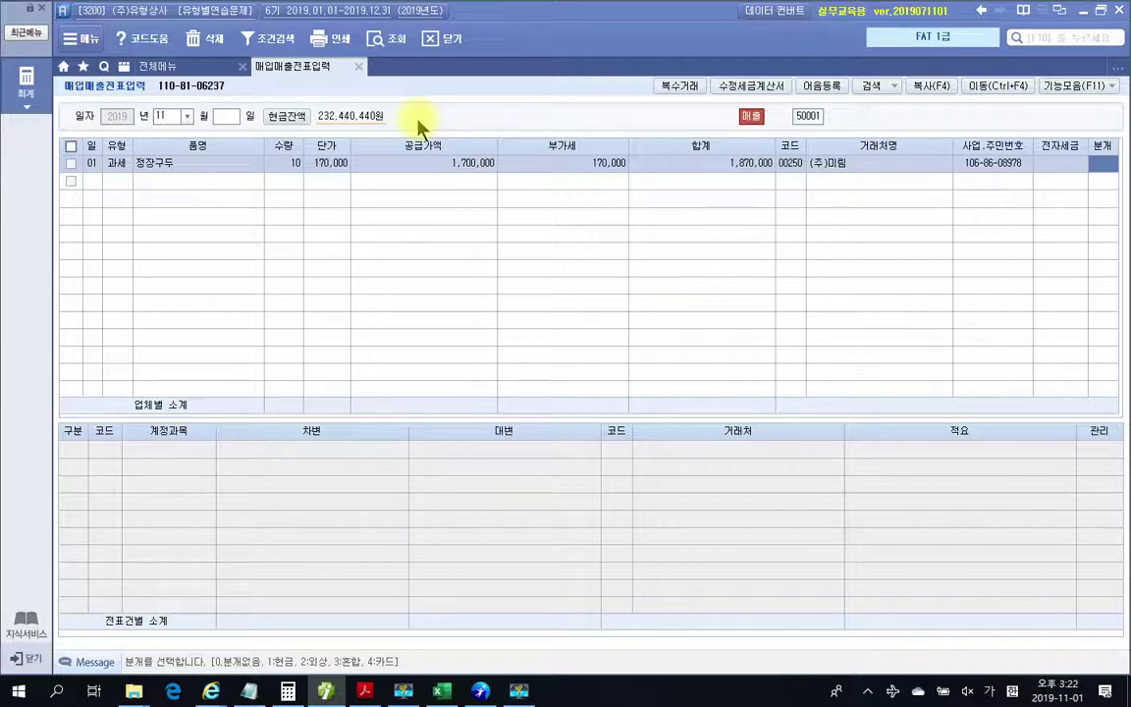
Step: Set the voucher's journal type to 1 (현금) and check its 부가세예수금 and 상품매출 lines
type("1")
key("Return")
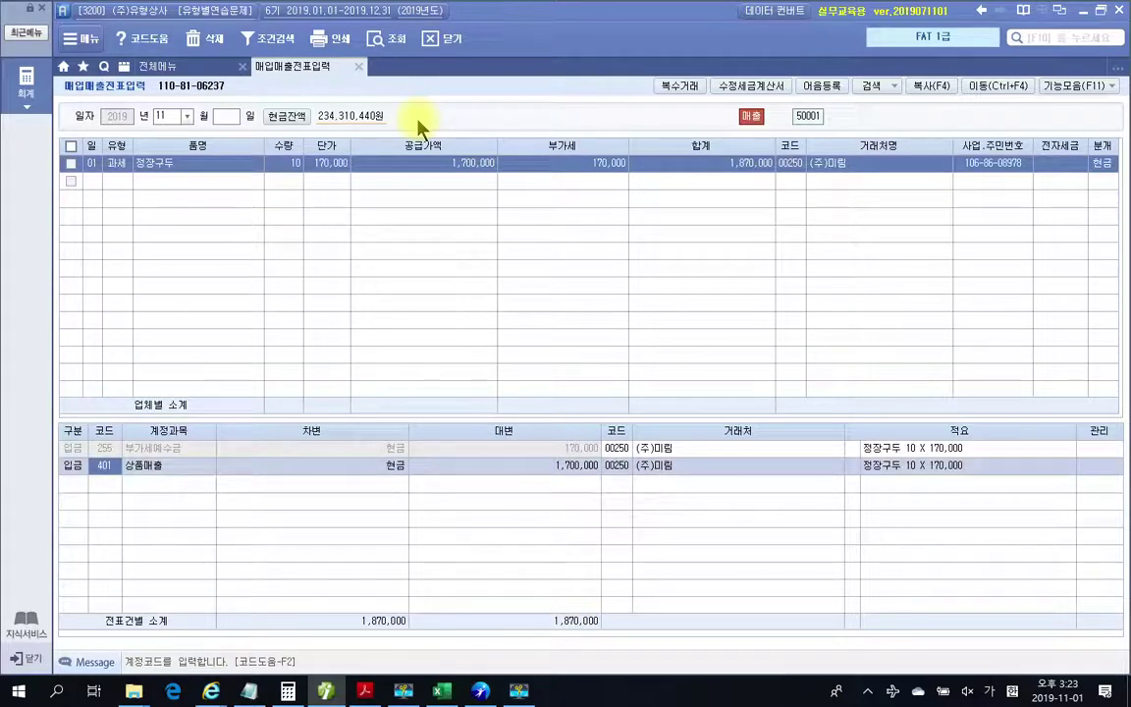
left_click(106, 449)
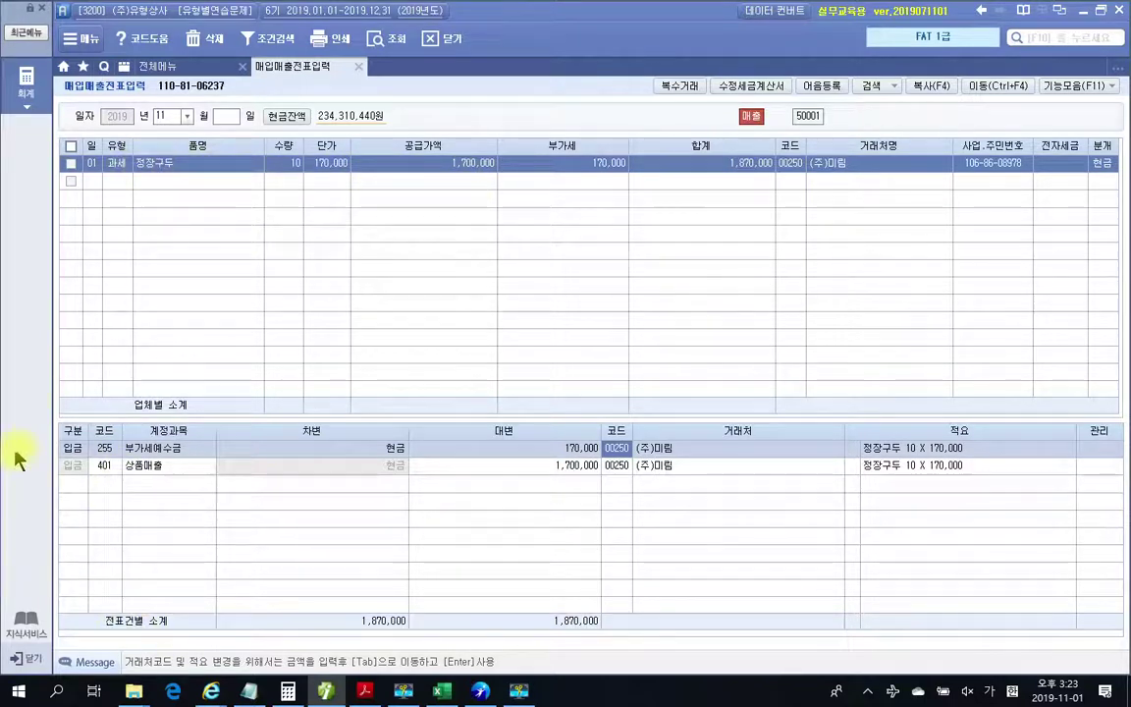
left_click(97, 468)
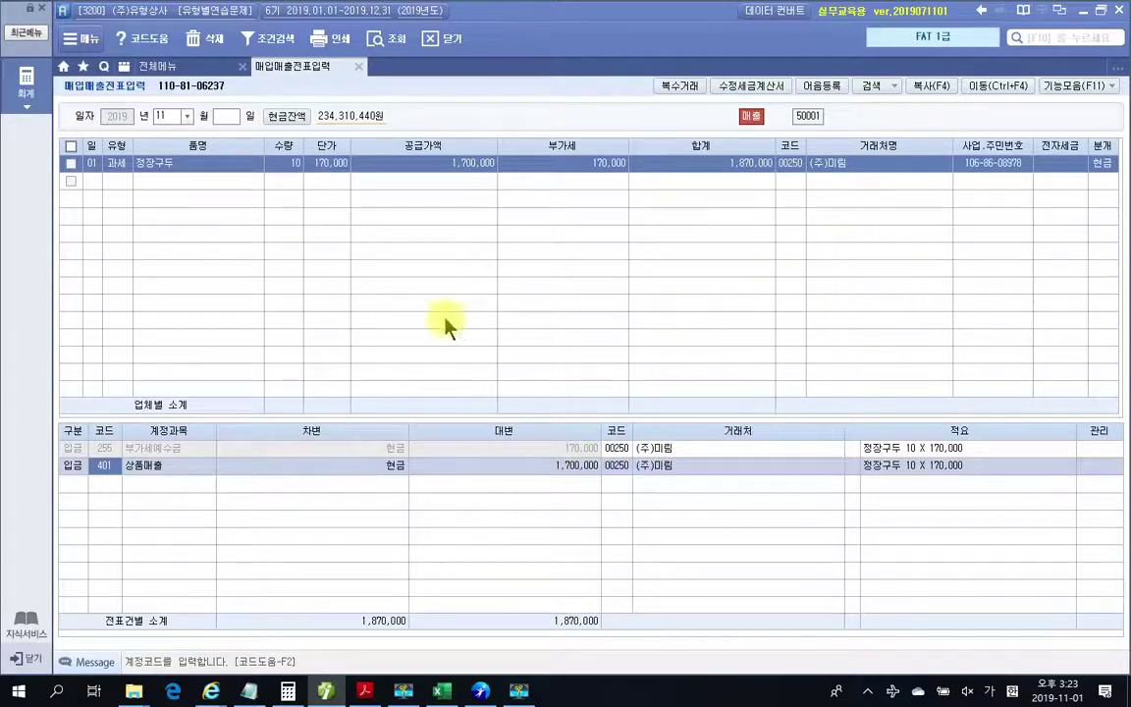
Step: Open 전자세금계산서 발행 및 내역관리 and list sales invoices for all customers from 2019-11-01 to 2019-11-30
left_click(160, 68)
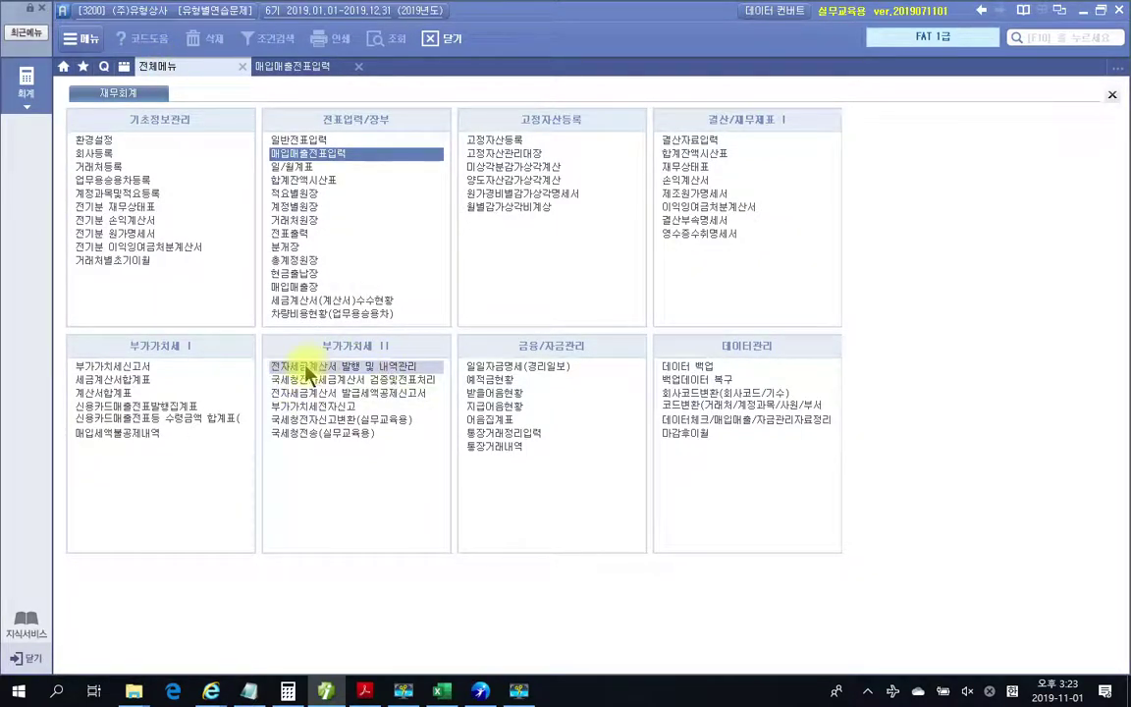
left_click(384, 371)
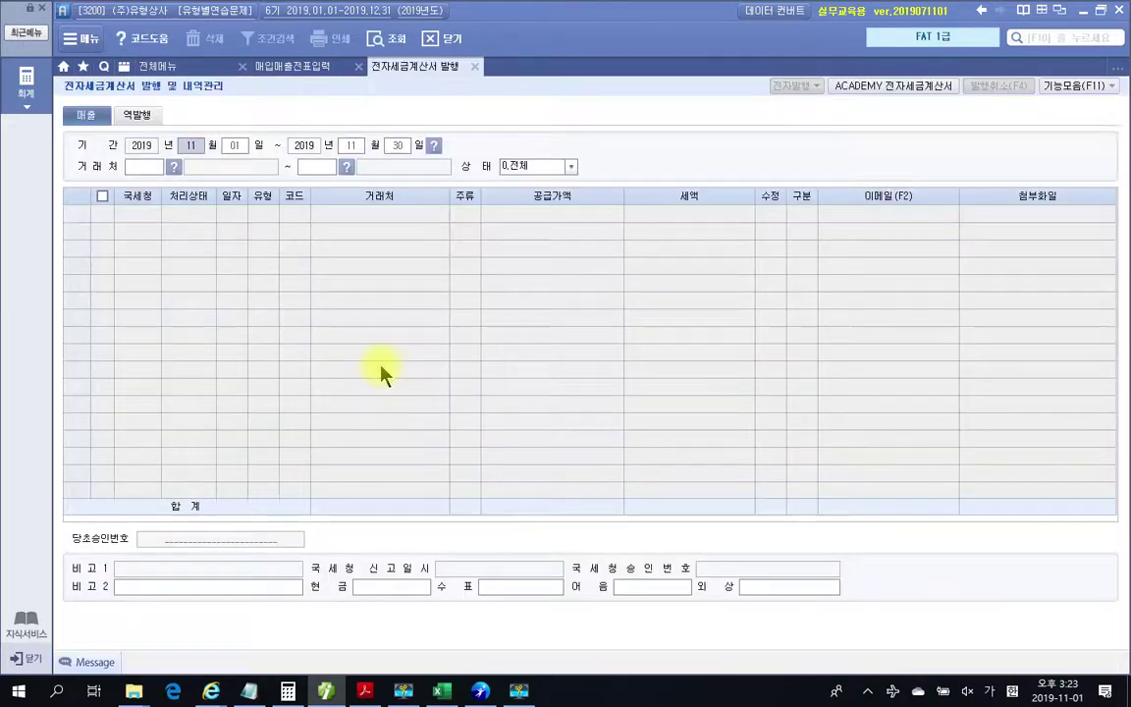
key("Return")
key("Return")
key("Return")
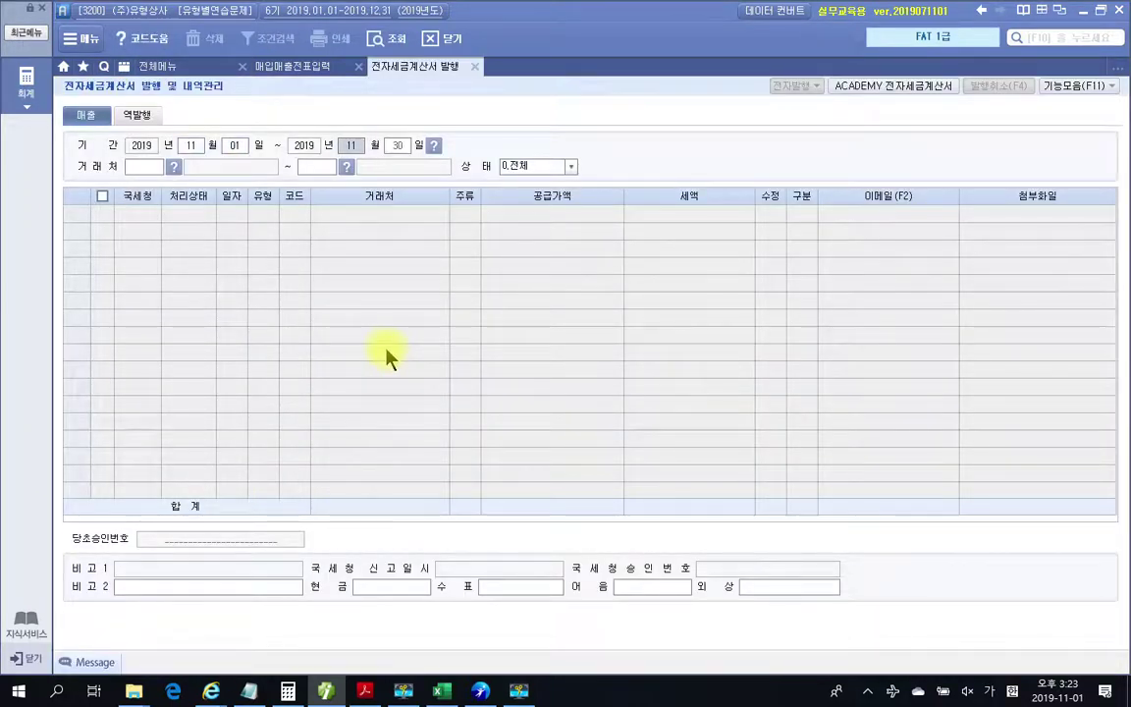
key("Return")
key("Return")
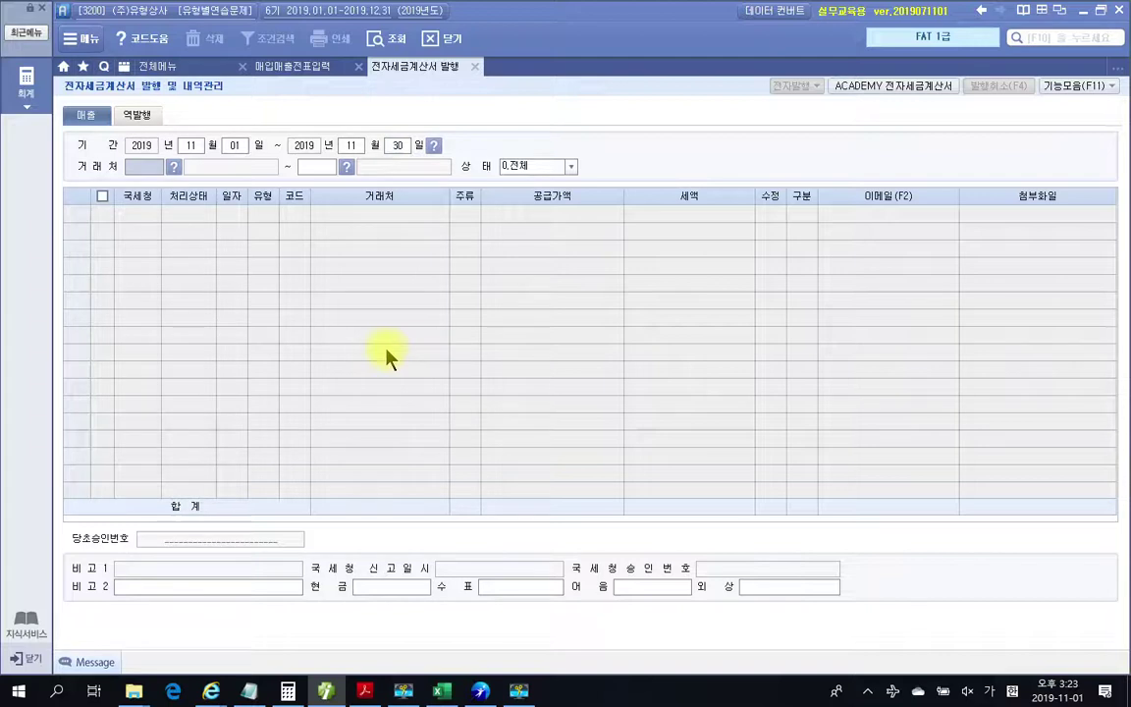
key("Return")
key("Return")
key("Return")
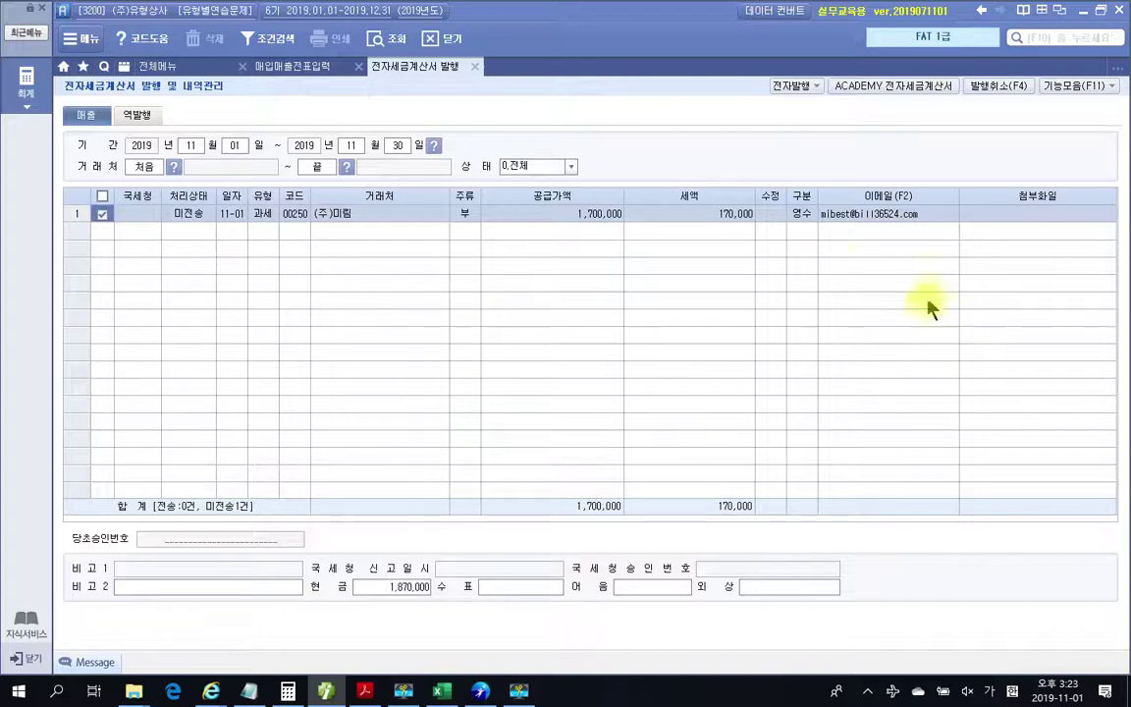
Step: Issue the electronic tax invoice for the (주)미림 sale dated 11-01
left_click(786, 91)
left_click(562, 422)
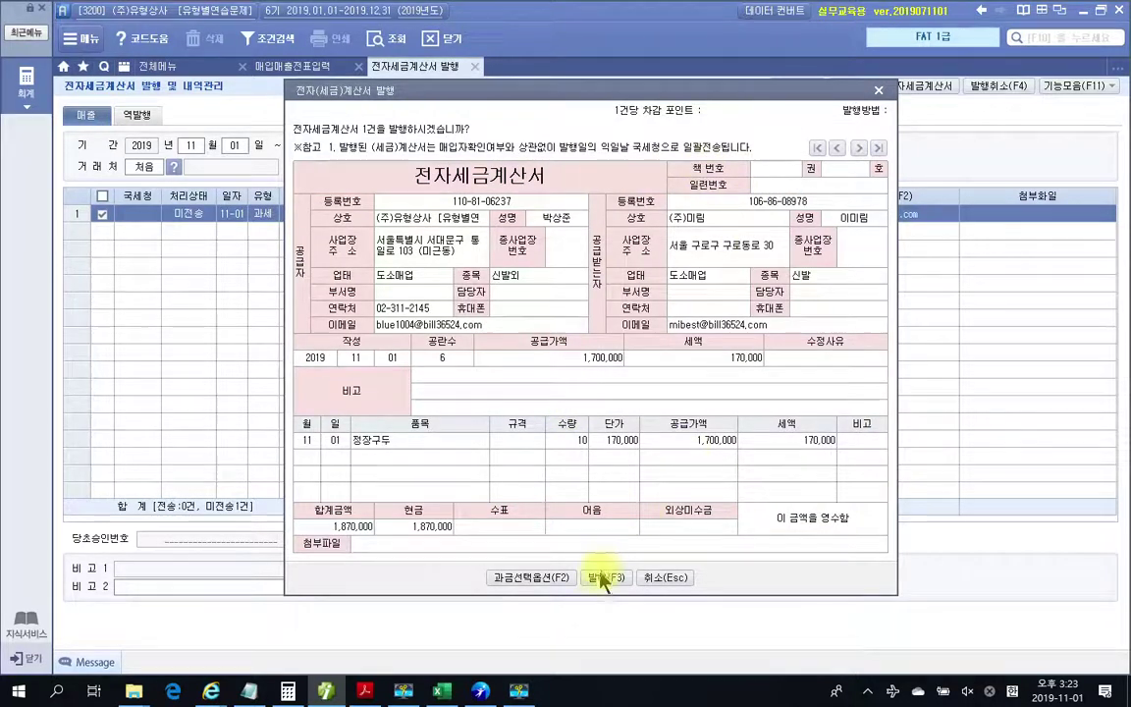
left_click(604, 579)
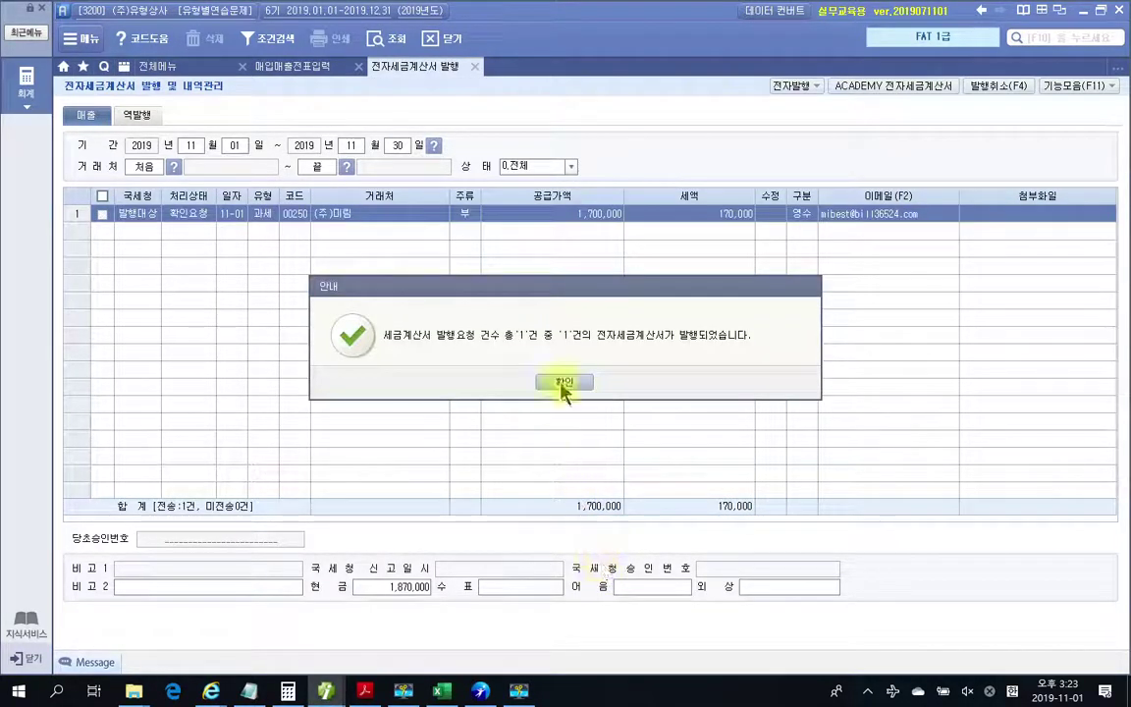
left_click(564, 383)
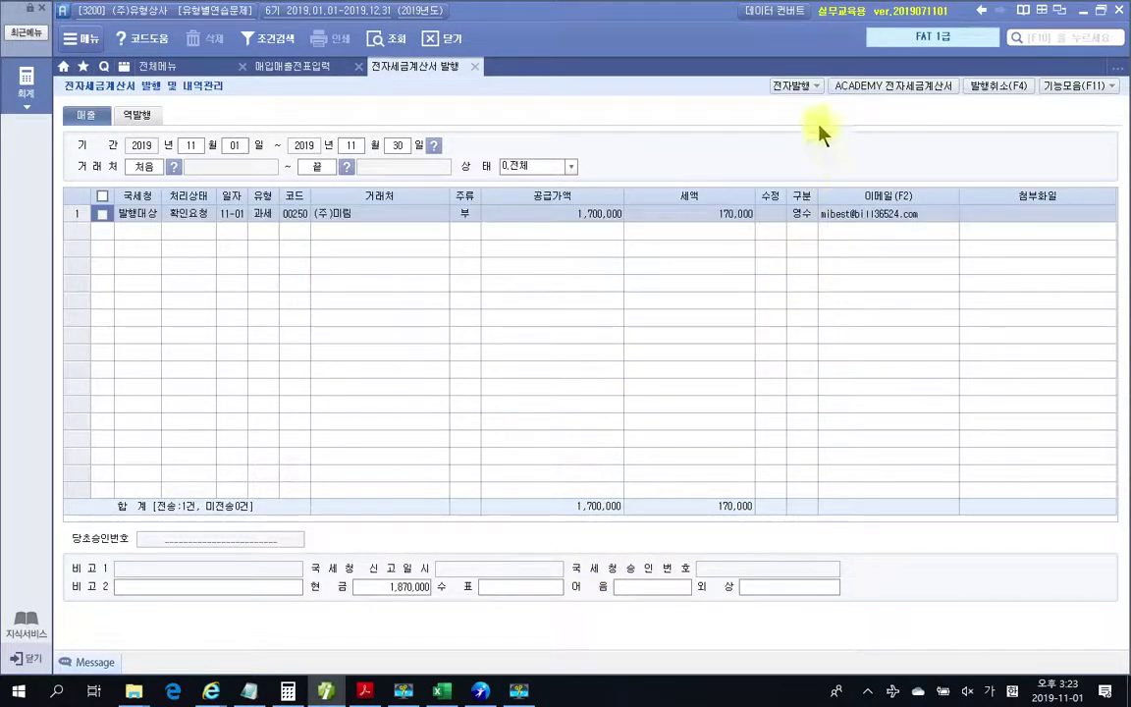
Step: Log in to the ACADEMY 전자세금계산서 site with the prefilled credentials and retrieve the unsent sales tax invoices
left_click(874, 85)
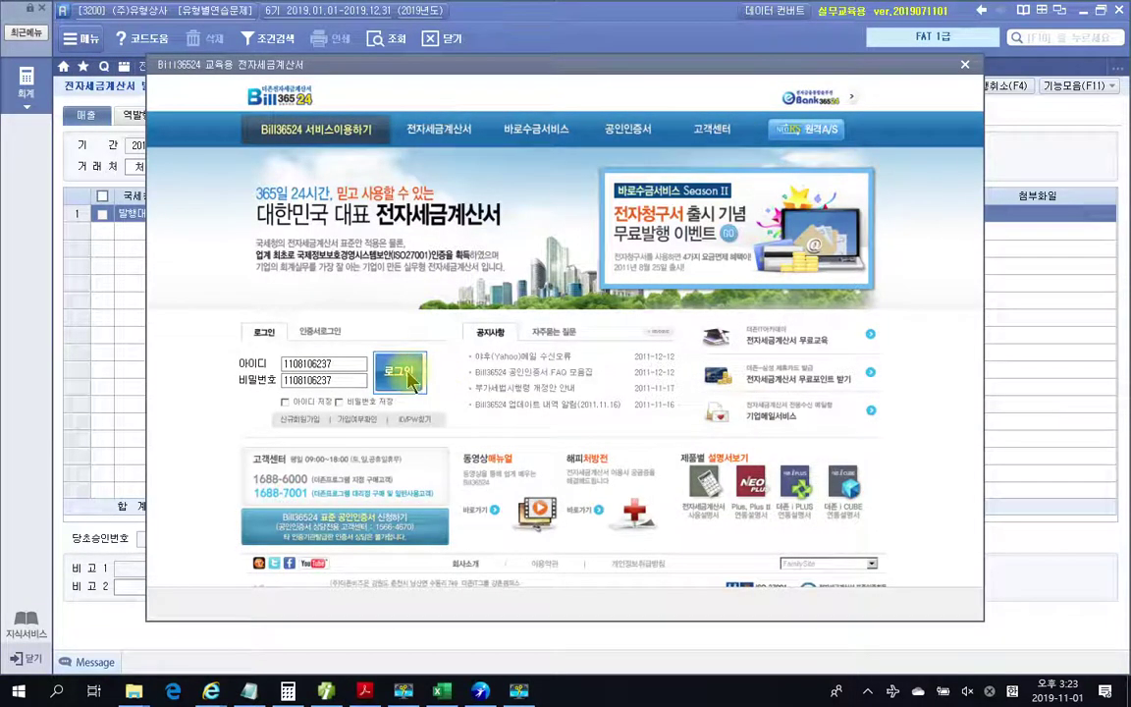
left_click(410, 379)
left_click(192, 187)
left_click(212, 218)
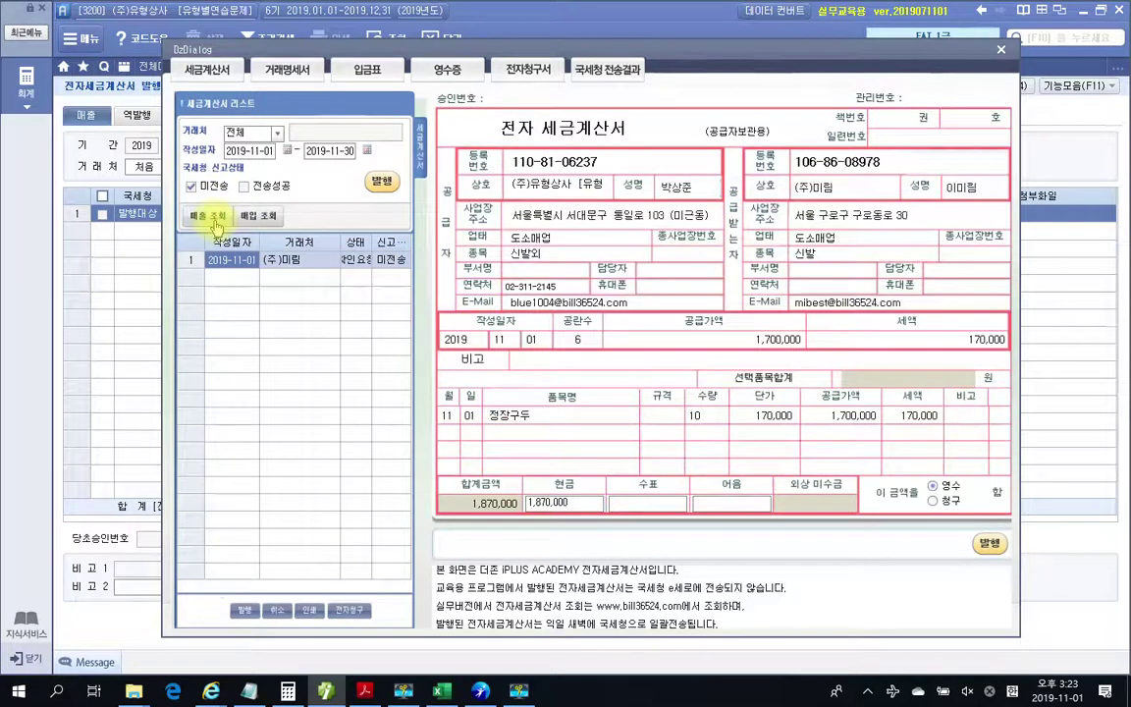
Step: Issue the listed (주)미림 tax invoice on the training site, then close the site and the 전자세금계산서 발행 screen
left_click(381, 182)
left_click(573, 385)
left_click(574, 385)
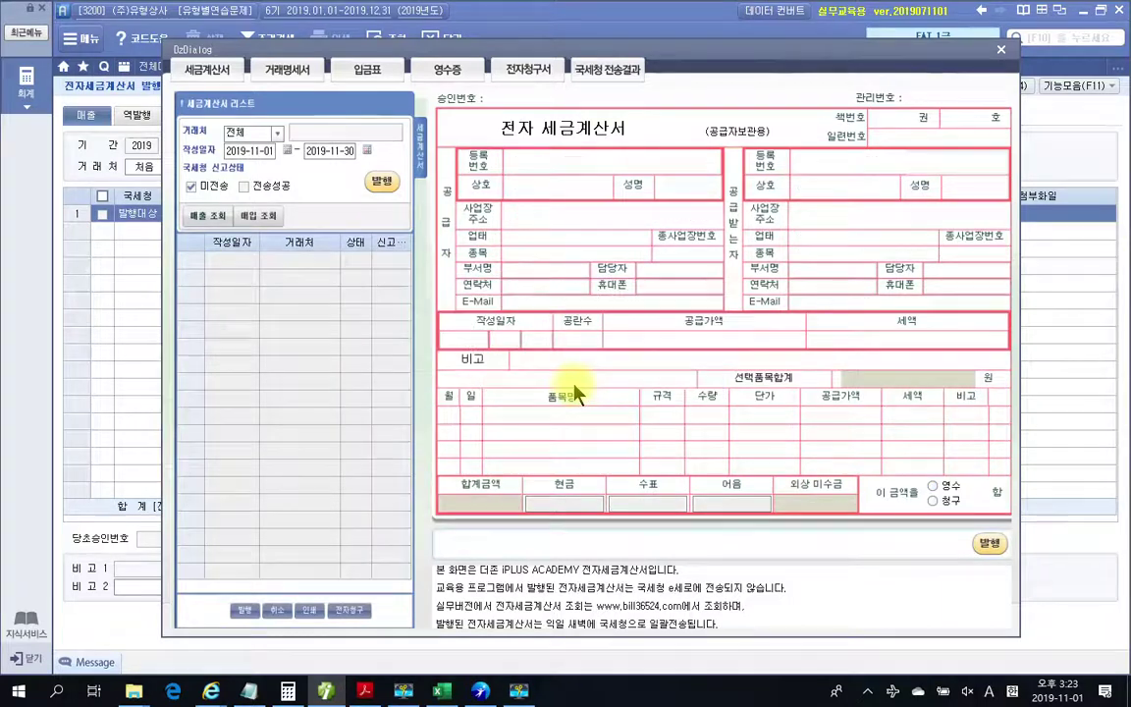
left_click(1001, 49)
left_click(475, 67)
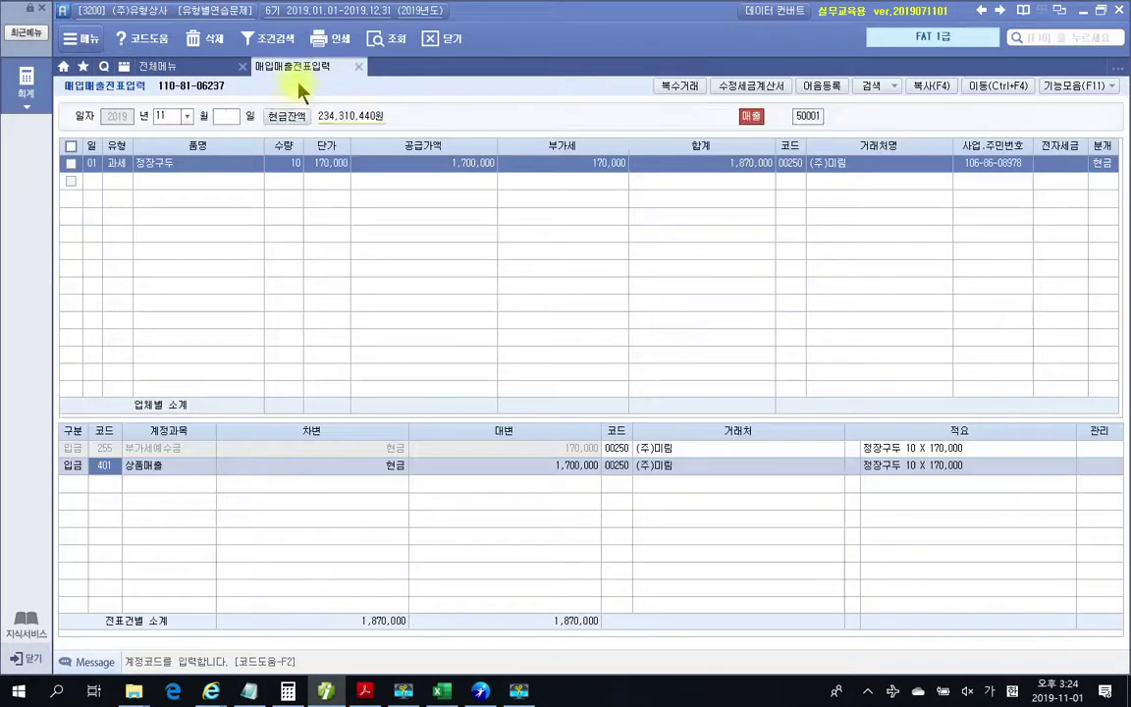
Step: Refresh the November voucher list and check the 전자세금 status of the (주)미림 sale dated 01
left_click(381, 38)
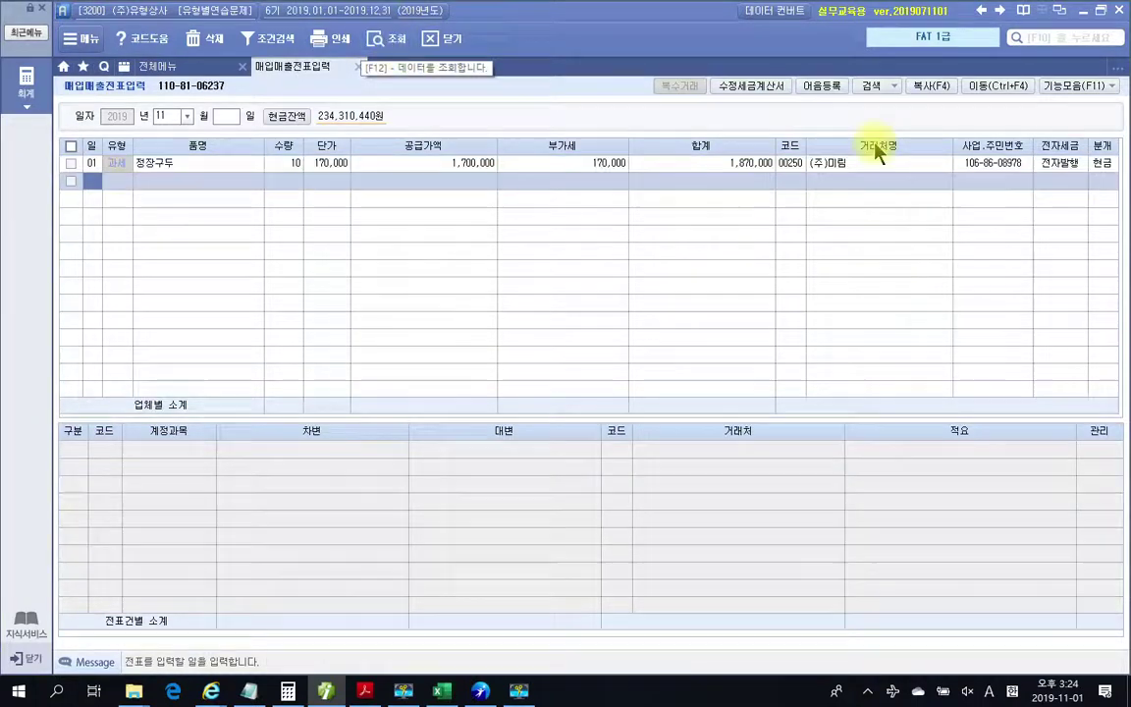
left_click(1059, 165)
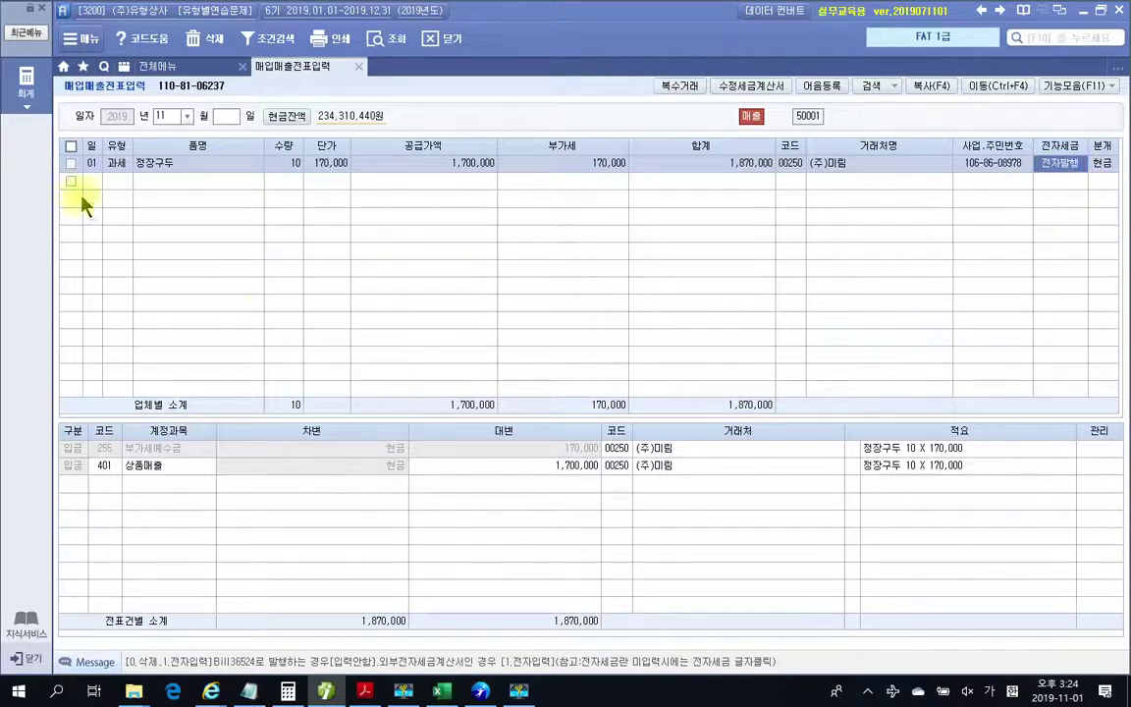
left_click(109, 186)
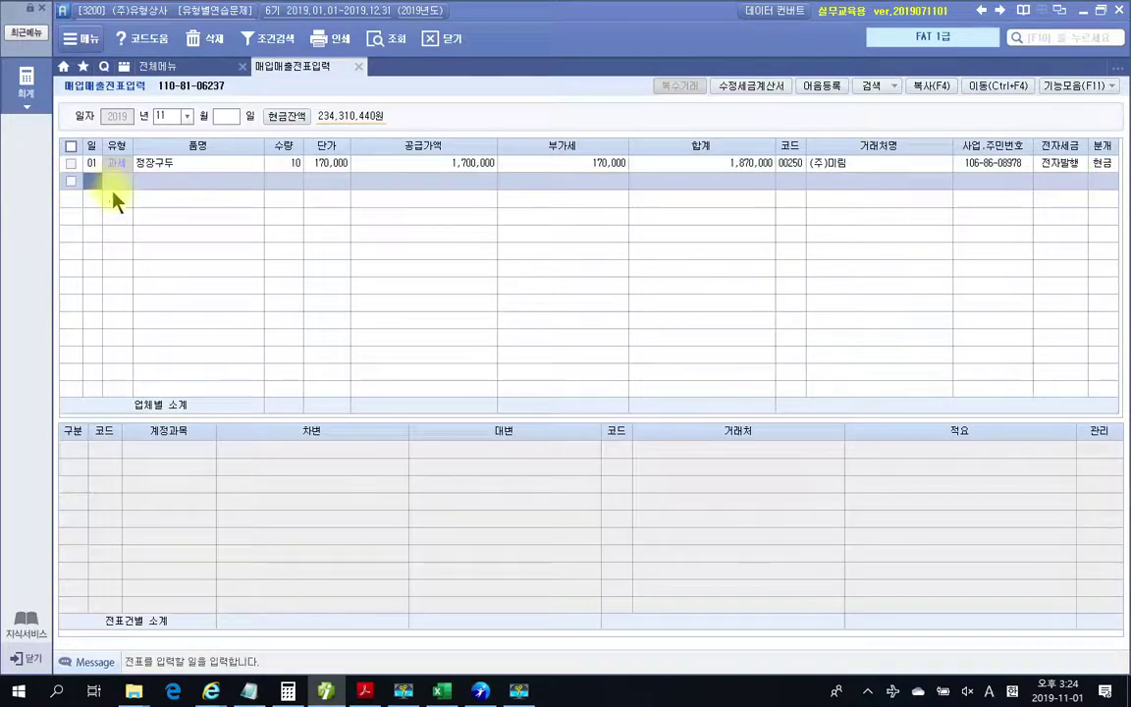
left_click(168, 167)
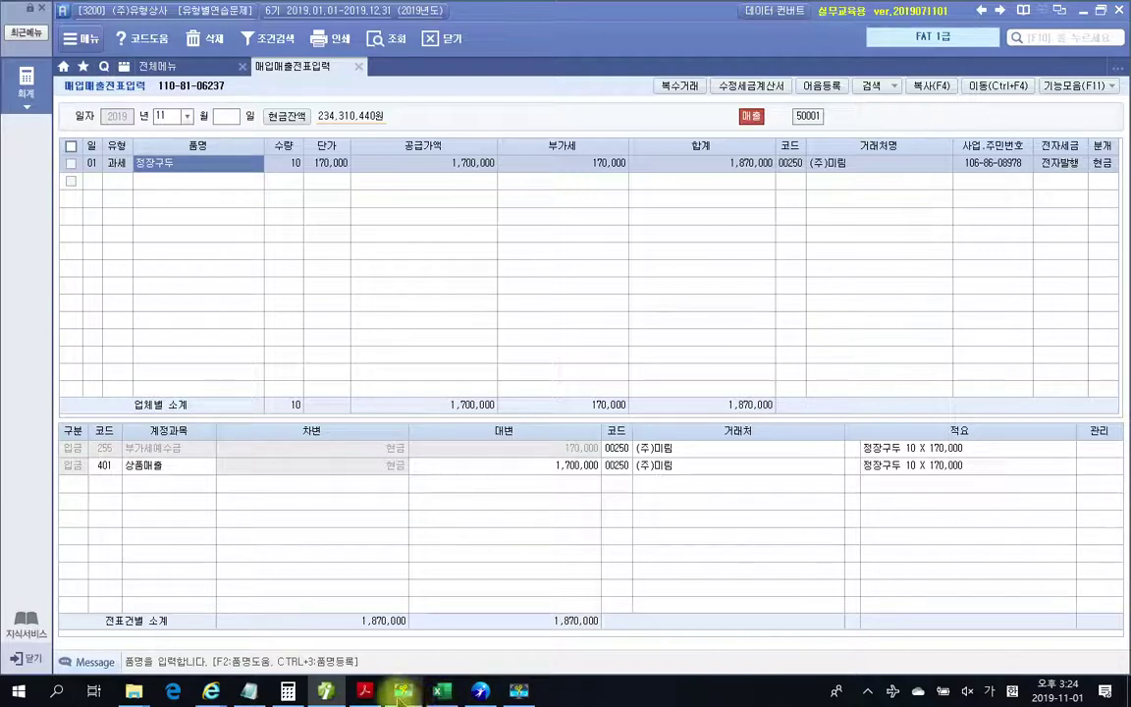
Step: Switch to the textbook PDF in Adobe Acrobat Reader and read problem 2 for November 2, including its payment terms and 거래명세서
left_click(366, 693)
scroll(431, 606, "down", 5)
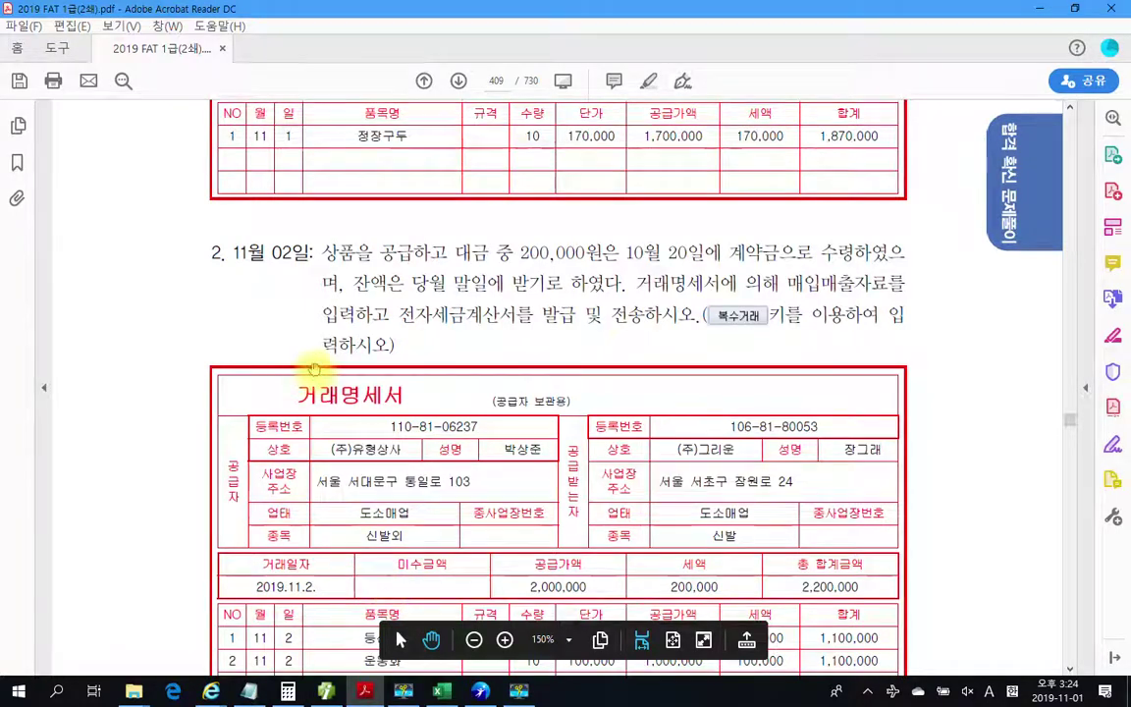
scroll(275, 334, "down", 1)
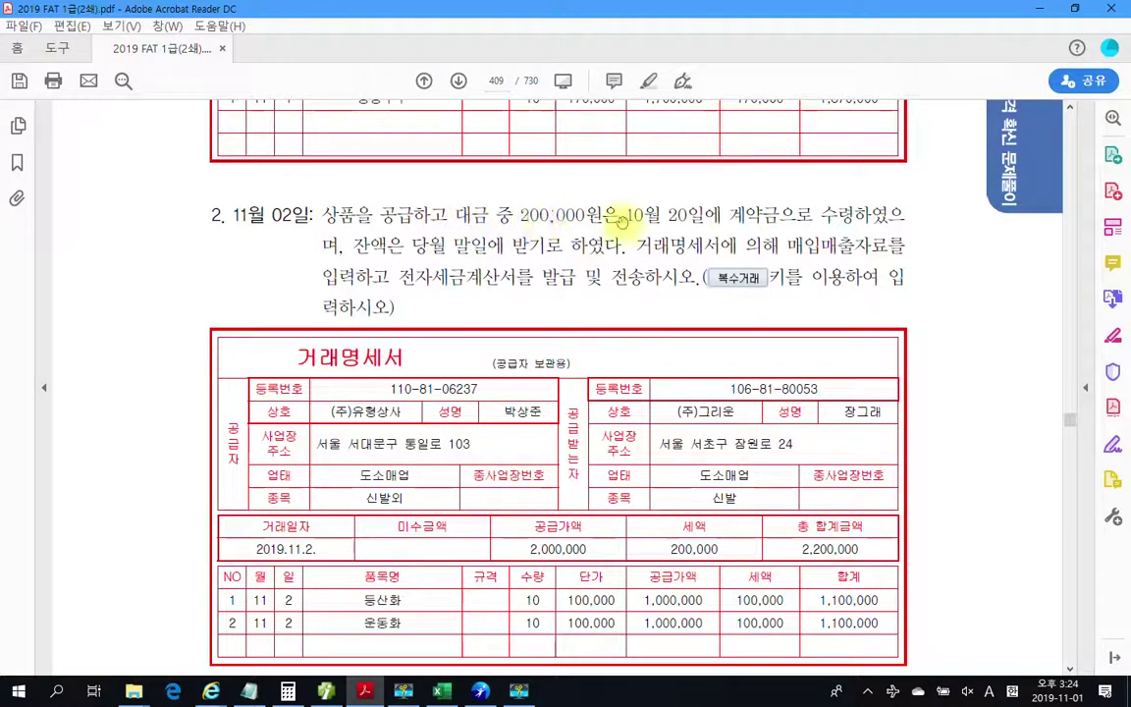
left_click_drag(626, 214, 877, 218)
left_click(497, 211)
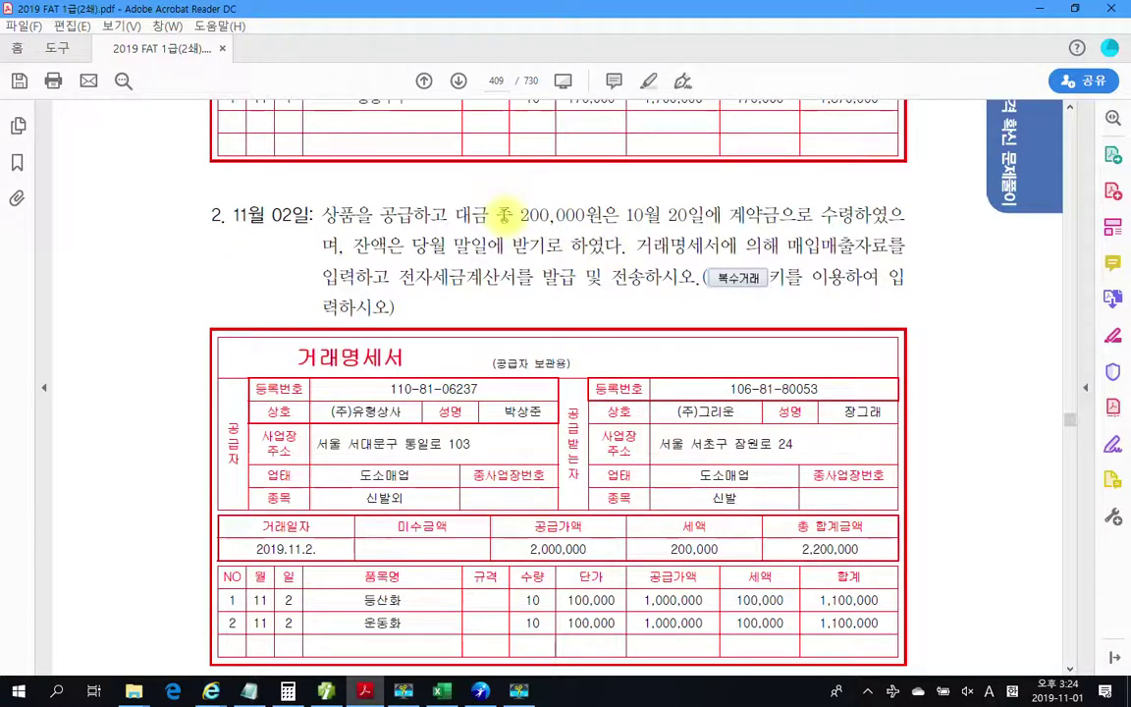
double_click(504, 214)
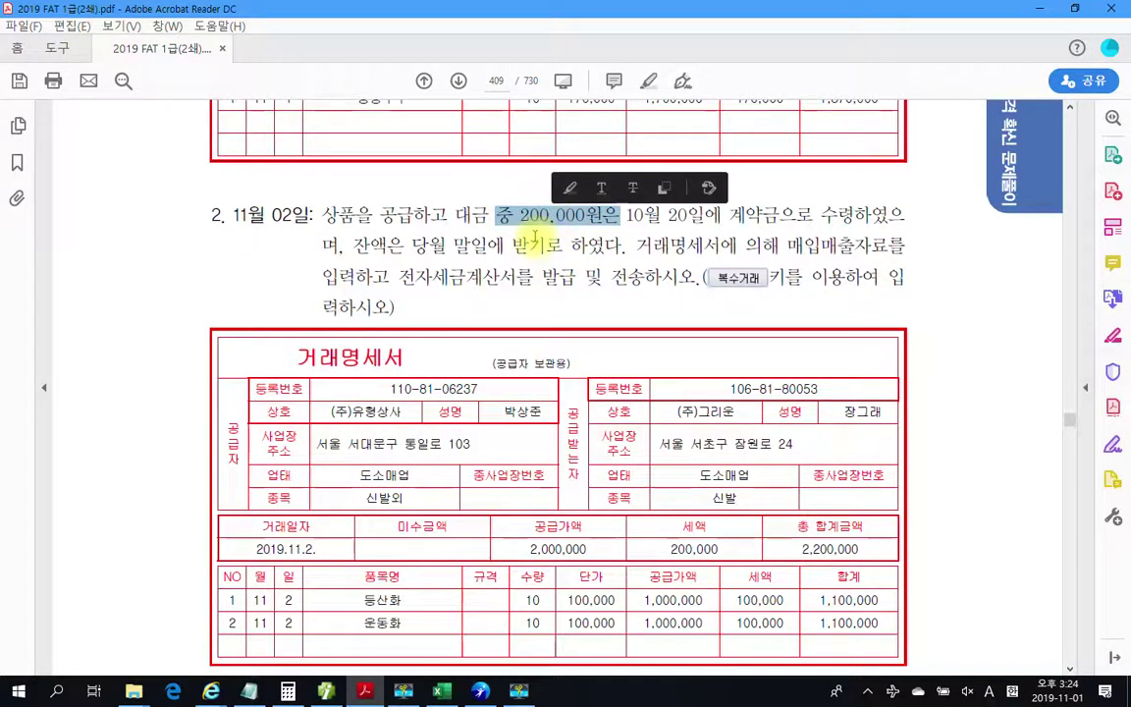
left_click(556, 245)
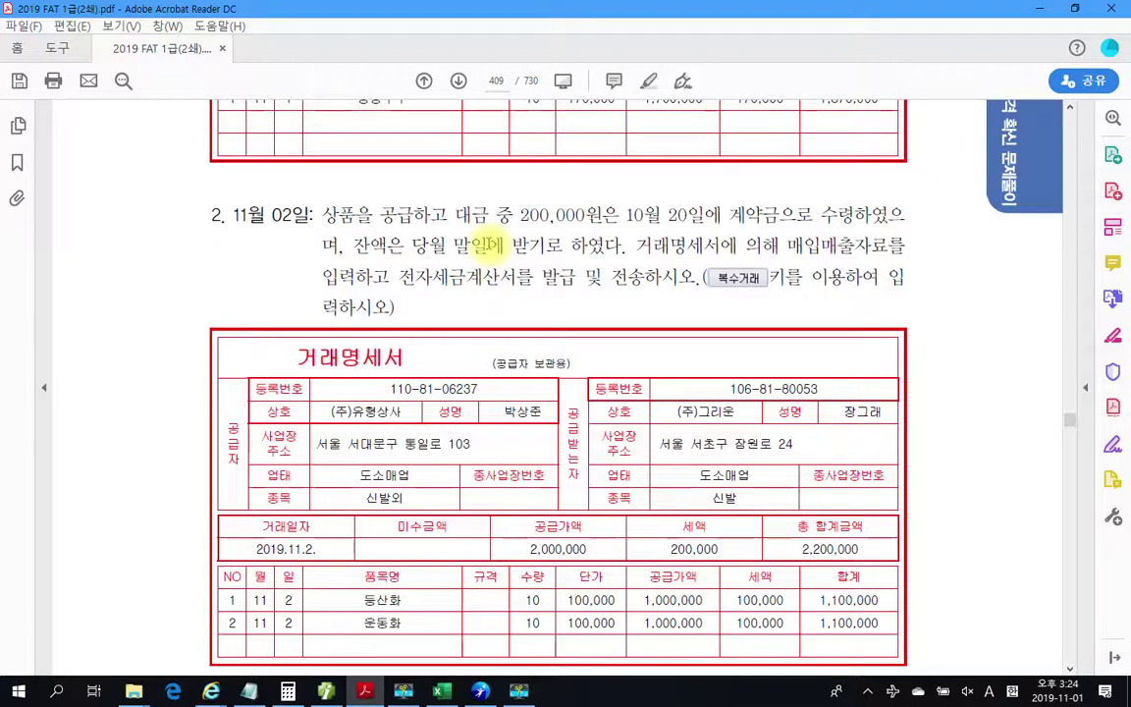
scroll(581, 245, "down", 2)
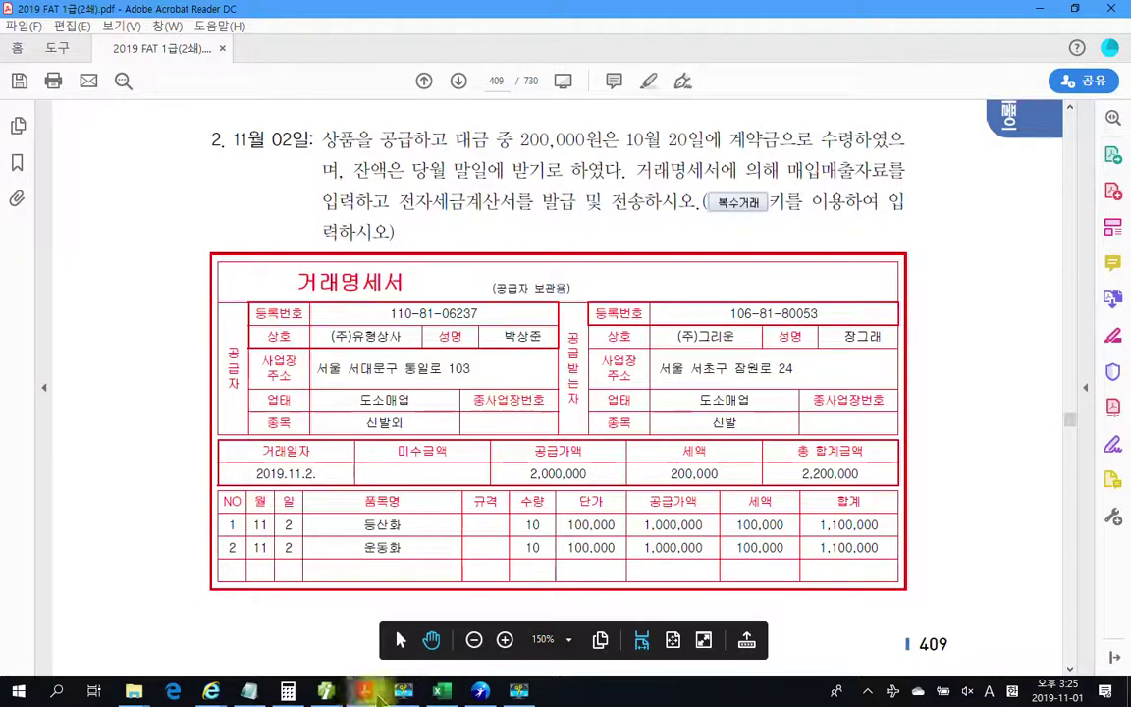
Step: Switch back to 매입매출전표입력 and start a new November voucher row for day 02 with type 11 과세
left_click(362, 693)
left_click(96, 182)
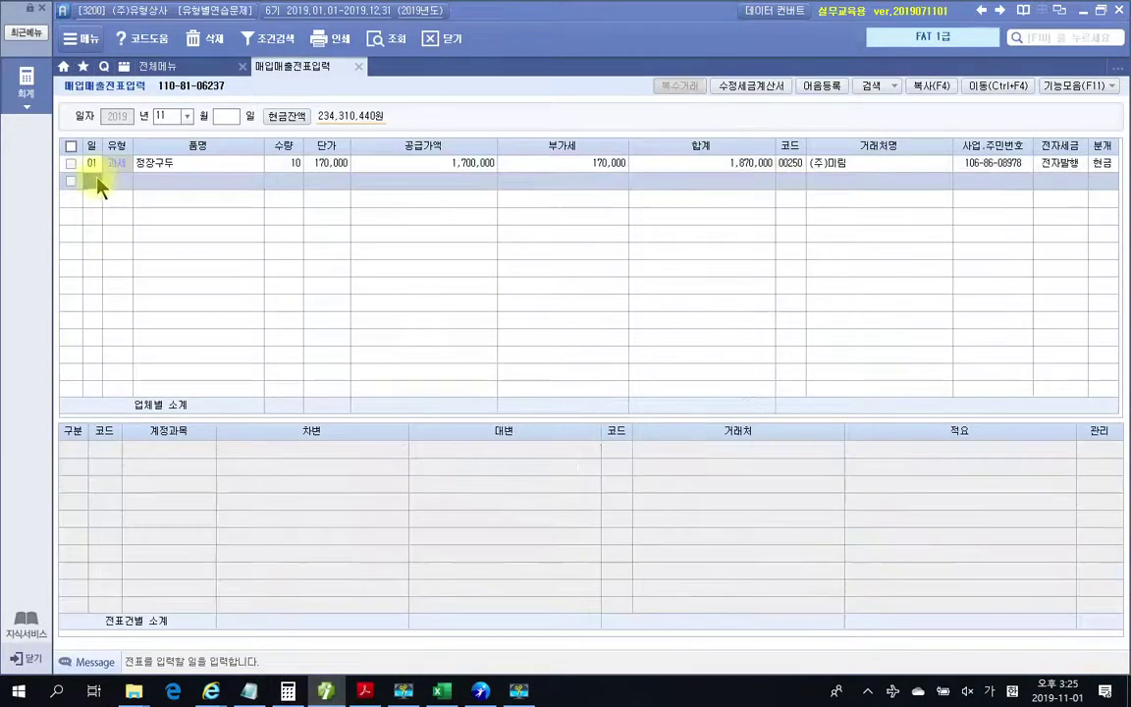
type("2")
key("Return")
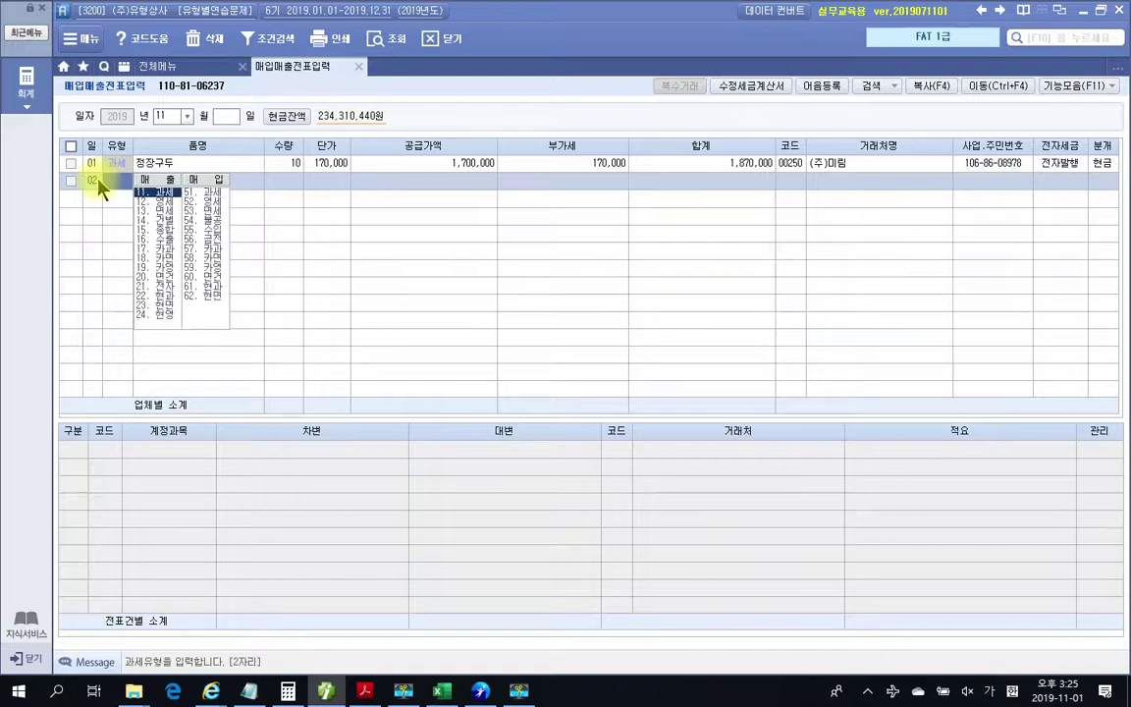
type("11")
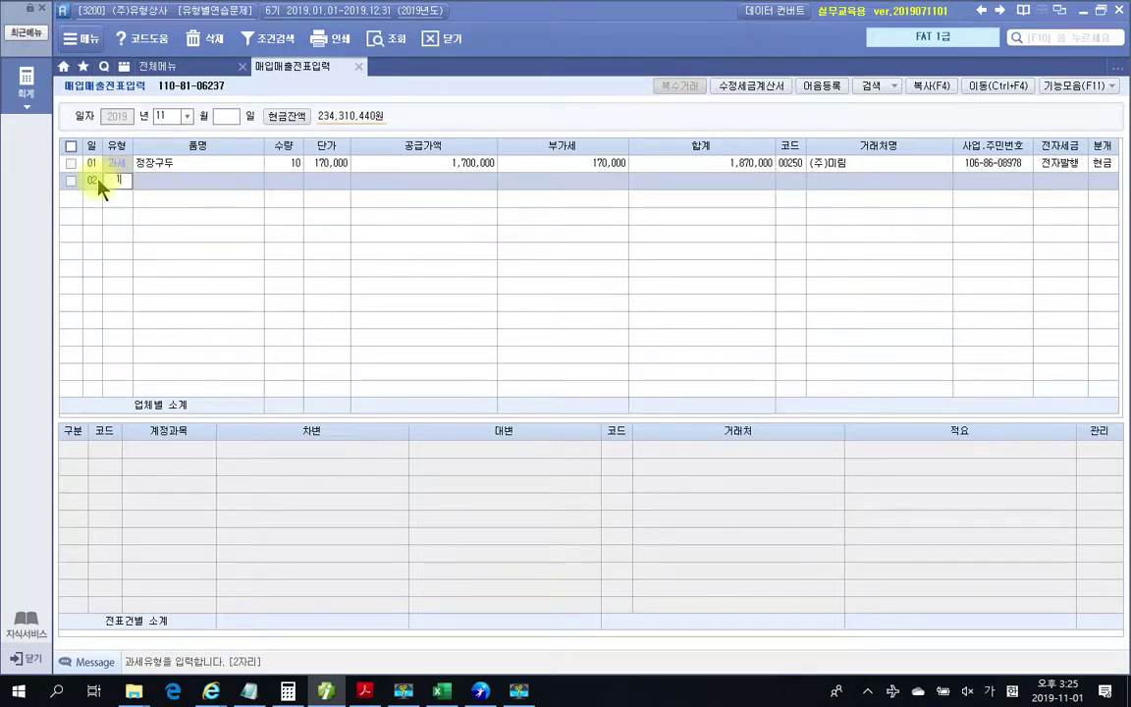
key("Return")
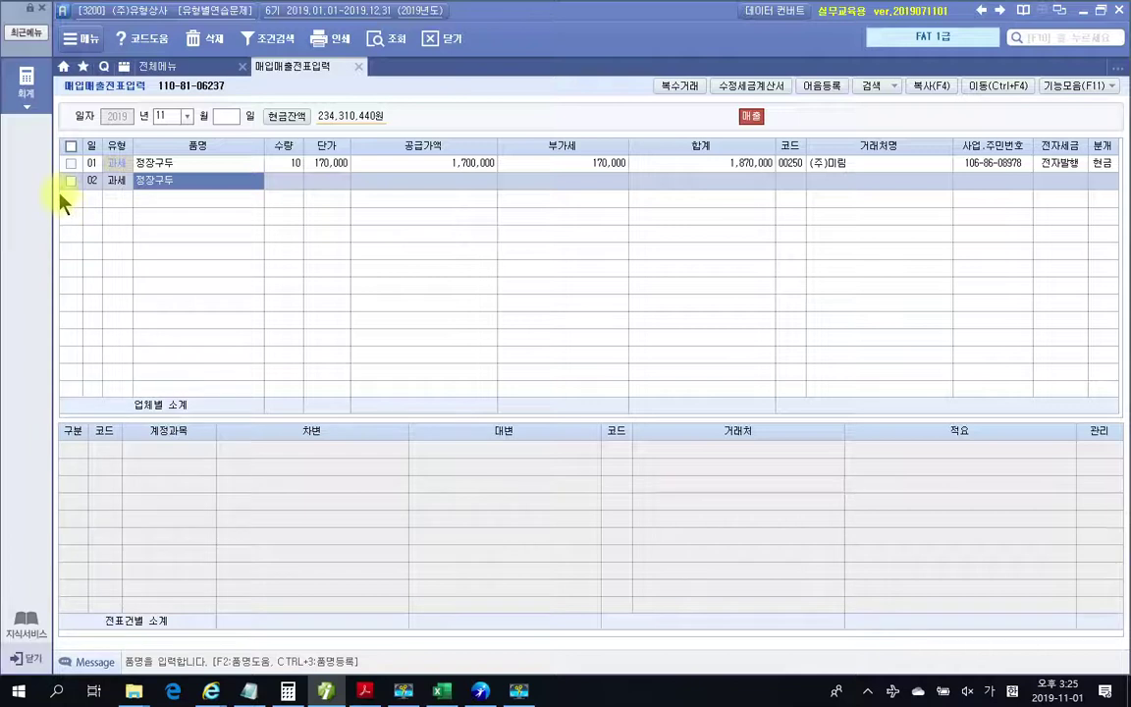
Step: Open 복수거래 for the day 02 sale and enter 등산화 with quantity 10 and unit price 100,000
key("F7")
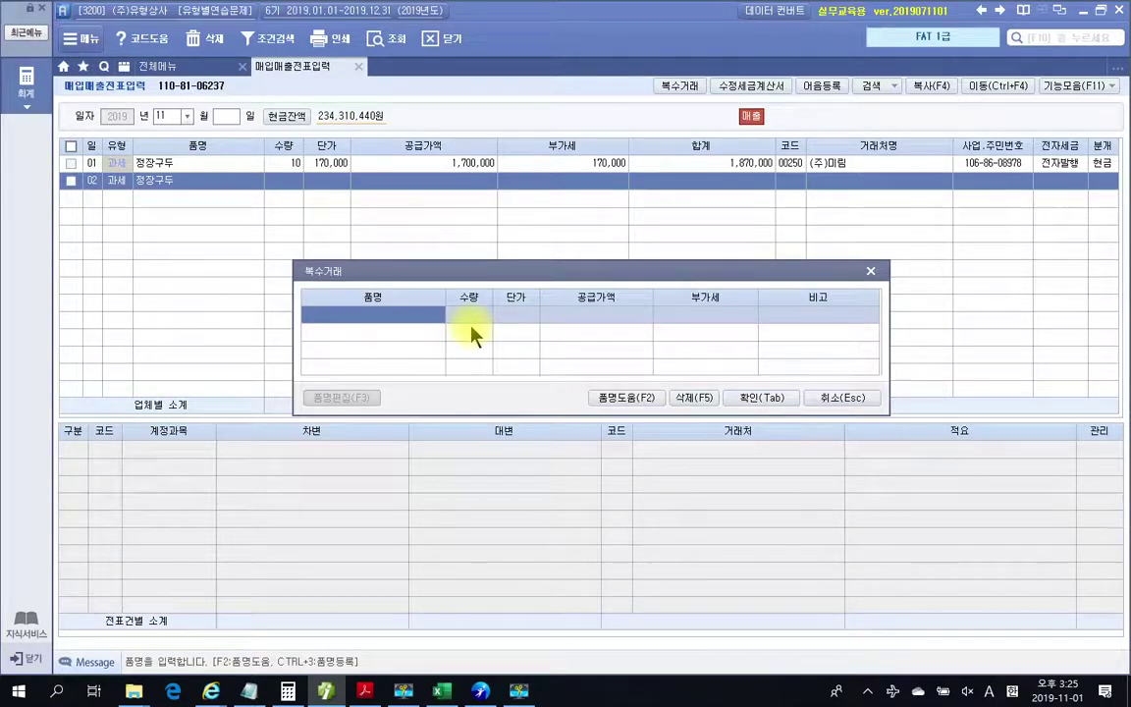
type("emdtl")
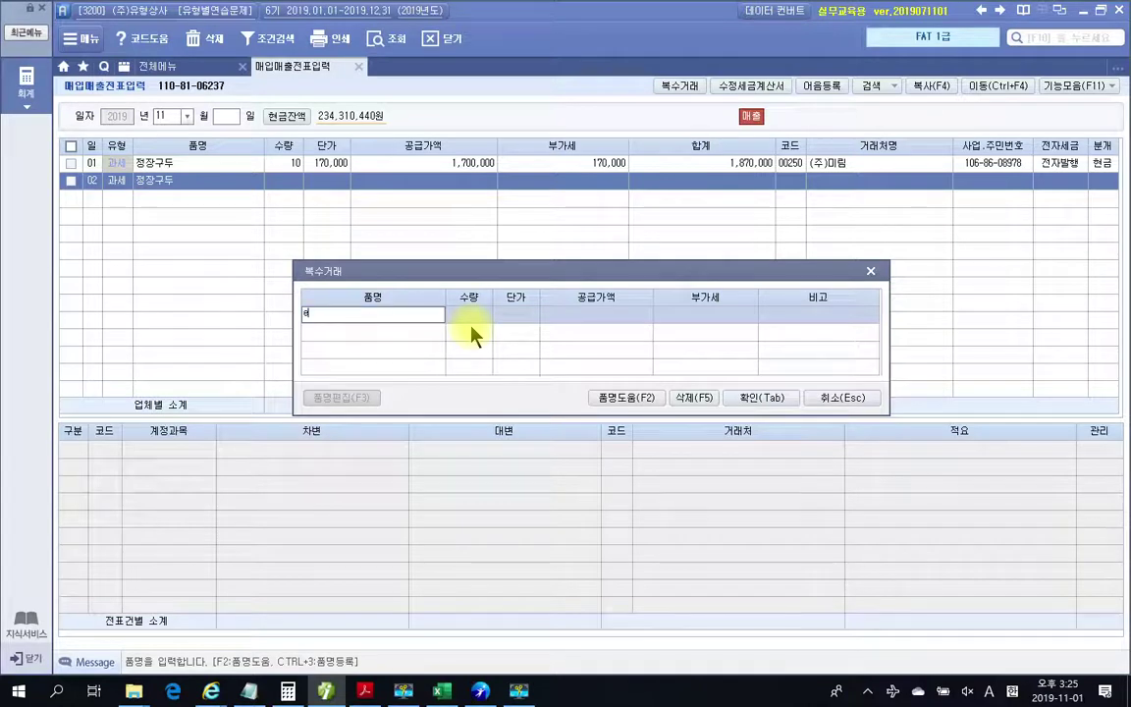
key("BackSpace")
key("BackSpace")
key("BackSpace")
key("BackSpace")
key("BackSpace")
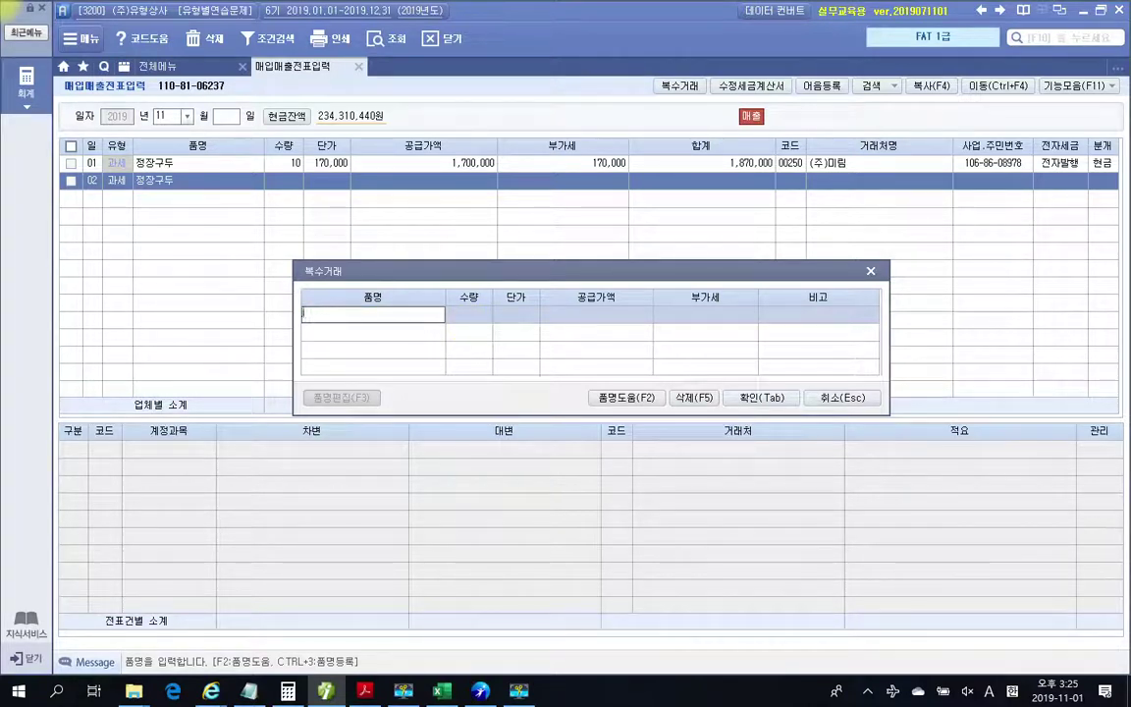
type("등산화")
key("Return")
type("10")
key("Return")
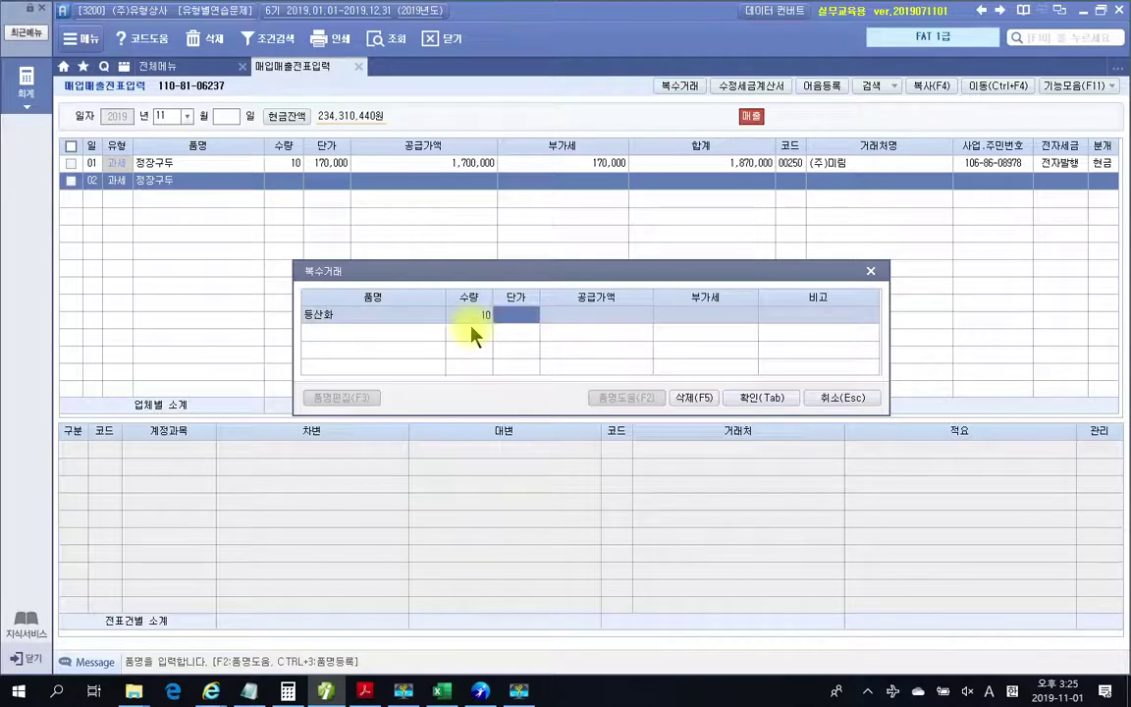
type("1000000")
key("Return")
key("Return")
key("Return")
key("Return")
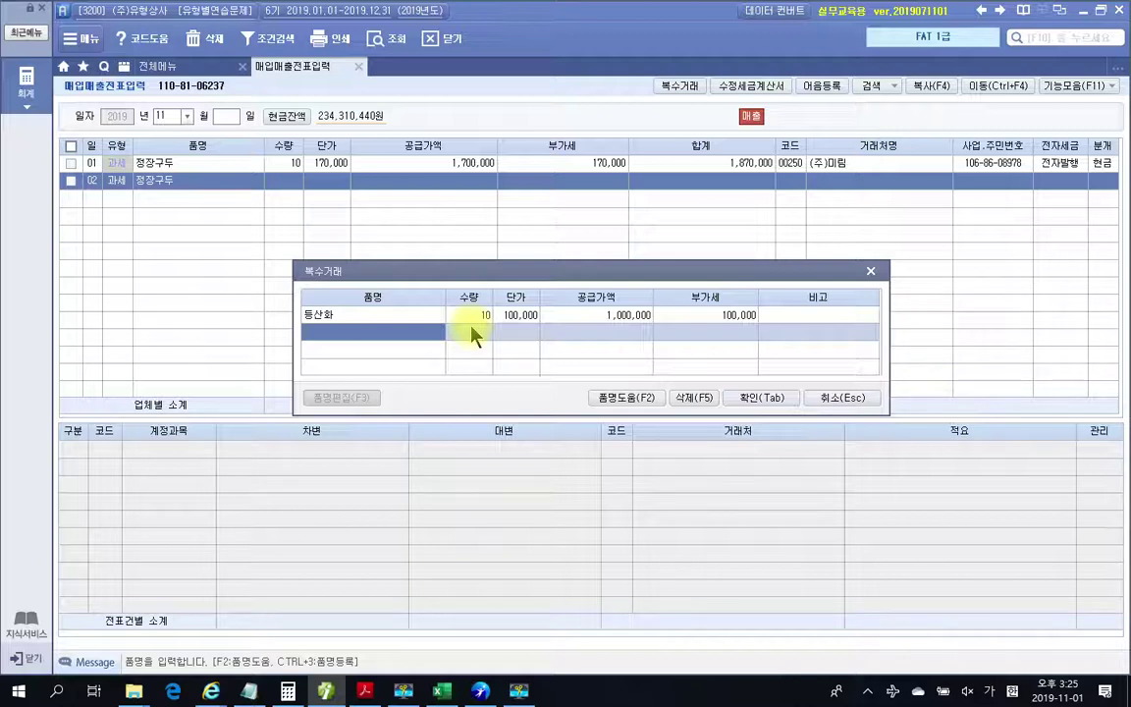
Step: Add 운동화 with quantity 10 and unit price 100,000 as the second 복수거래 item and confirm the item list
type("운동화")
key("Return")
type("10")
key("Return")
type("100,000")
key("Return")
key("Return")
key("Return")
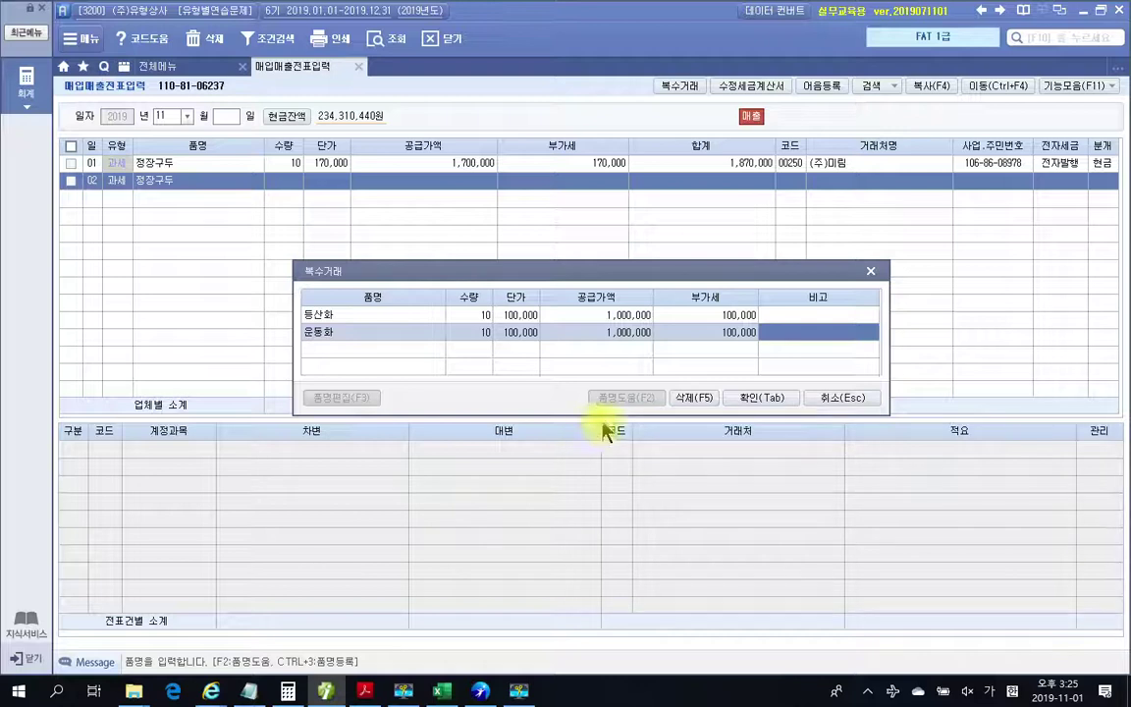
left_click(751, 398)
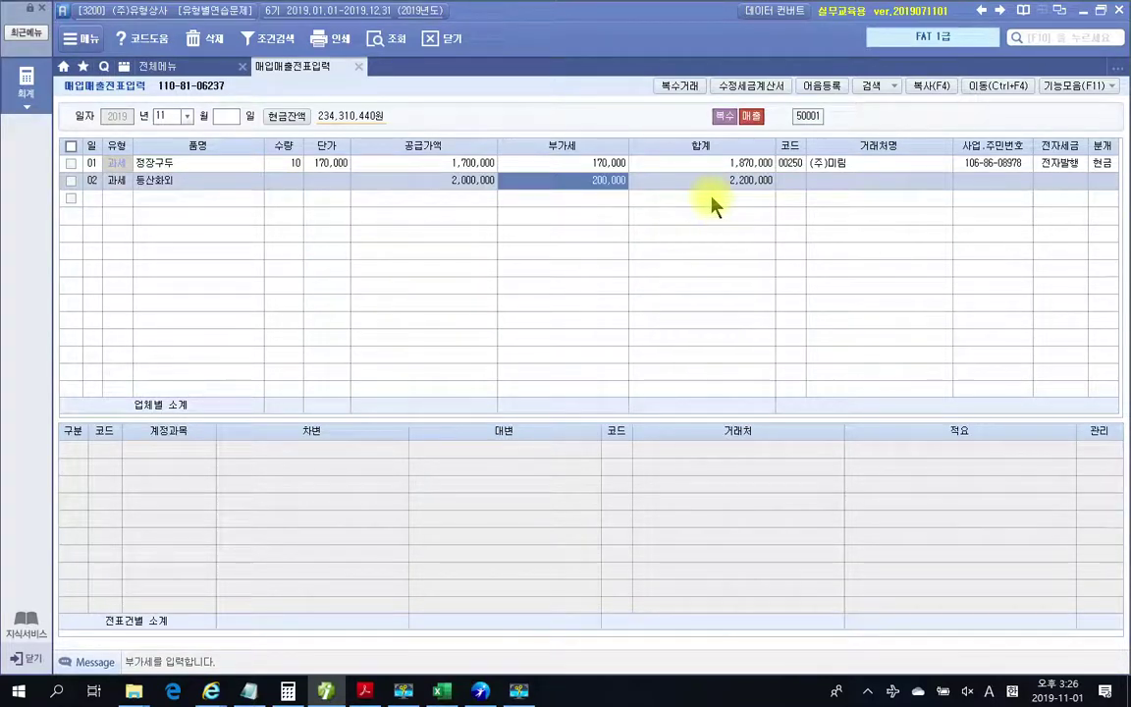
Step: Set the day 02 sale's customer to (주)그리운, leave 전자세금 blank, and choose 혼합 (3) as the journal type
left_click(799, 183)
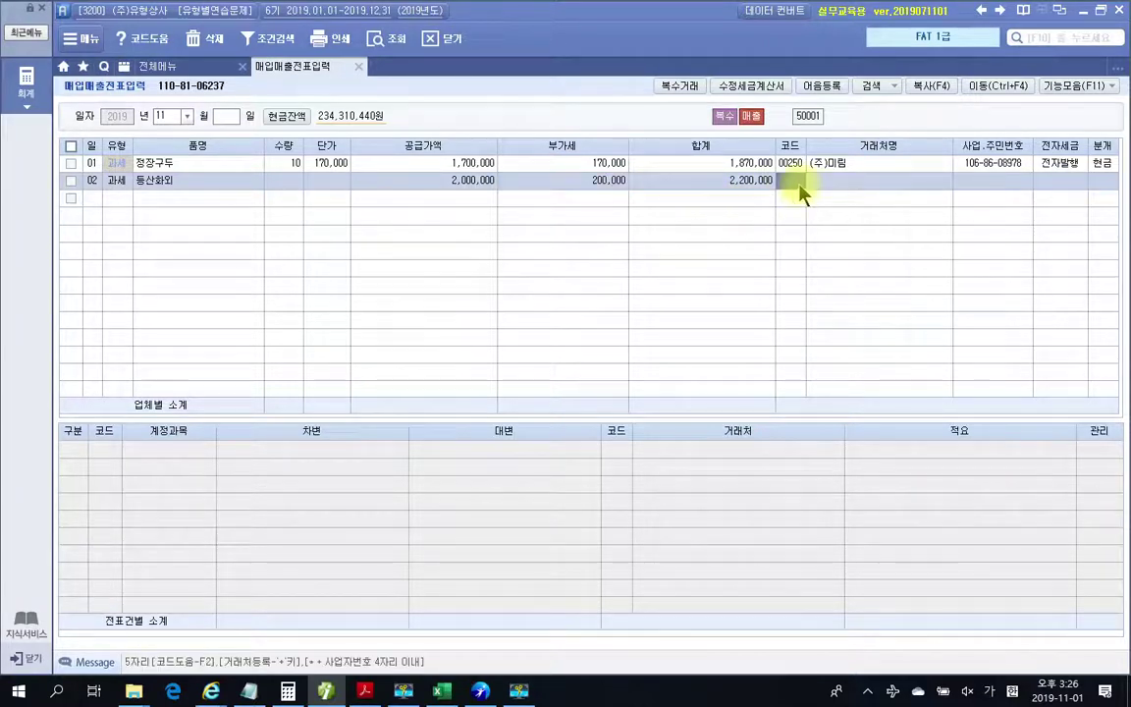
type("그리")
key("Return")
key("Return")
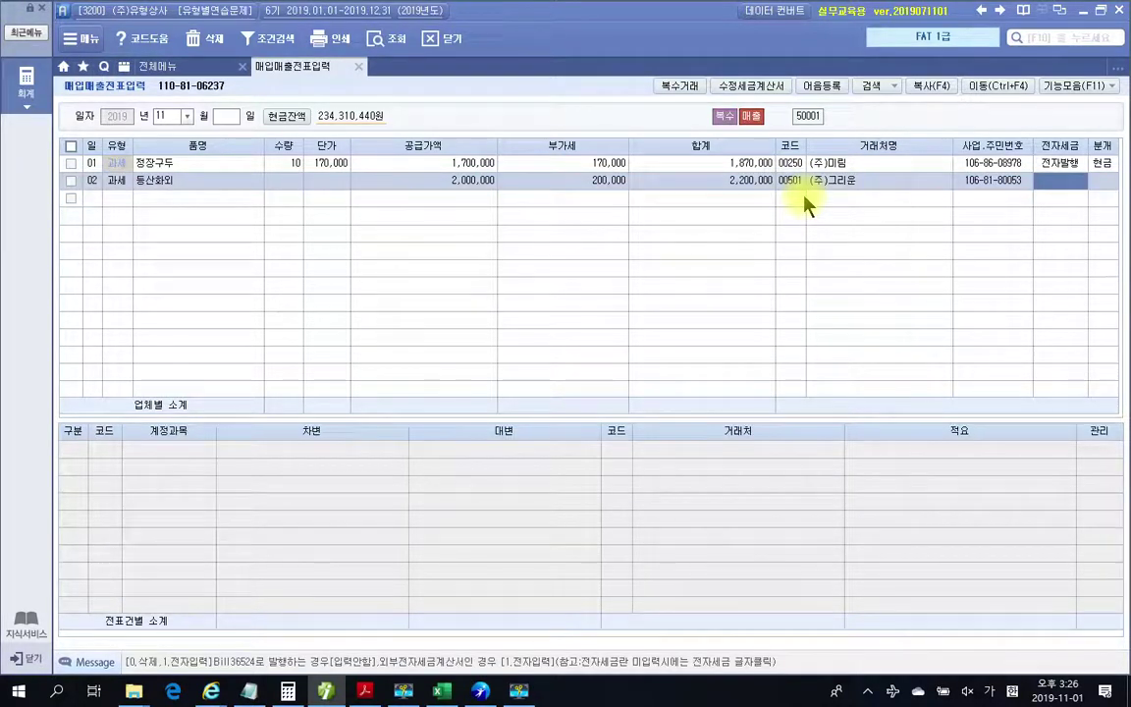
key("Return")
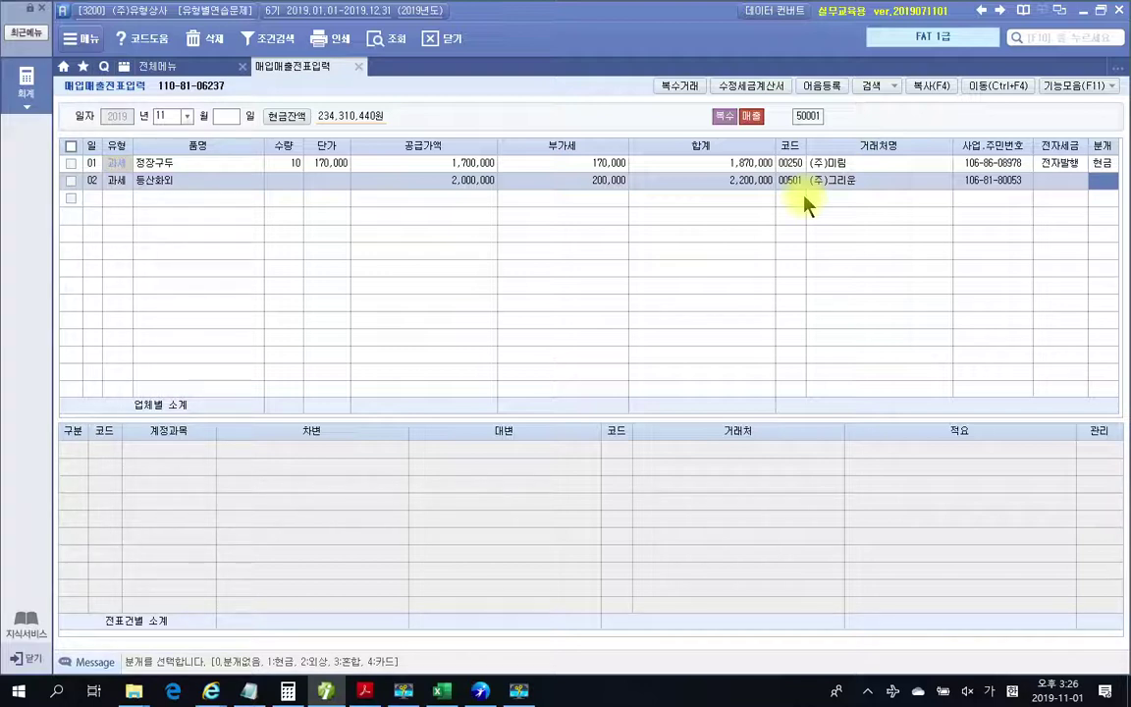
type("3")
key("Return")
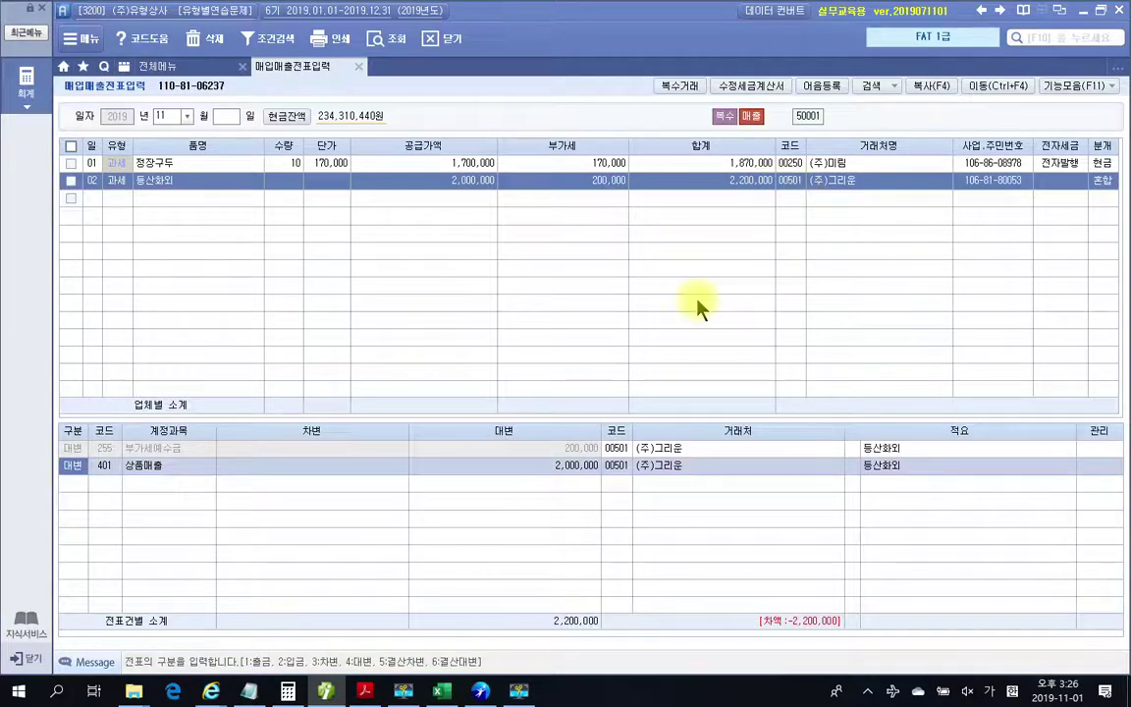
Step: Add a debit line for 선수금 (259) of 200,000 to the (주)그리운 sale's journal entry
left_click(74, 449)
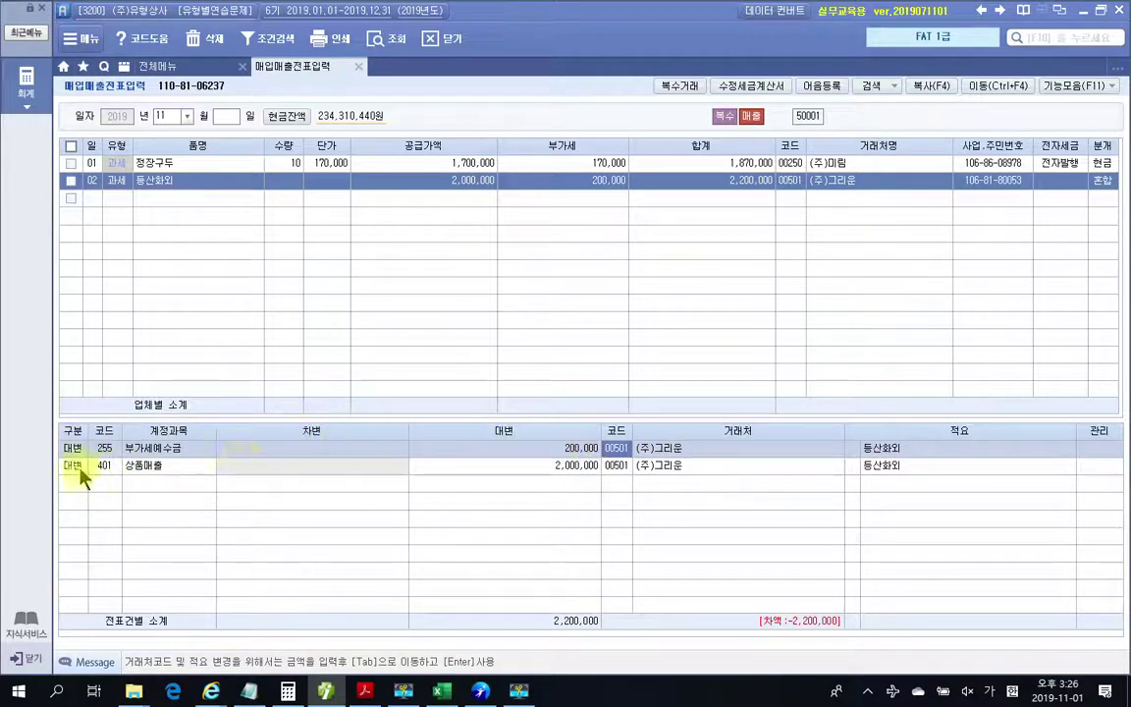
left_click(83, 475)
left_click(82, 487)
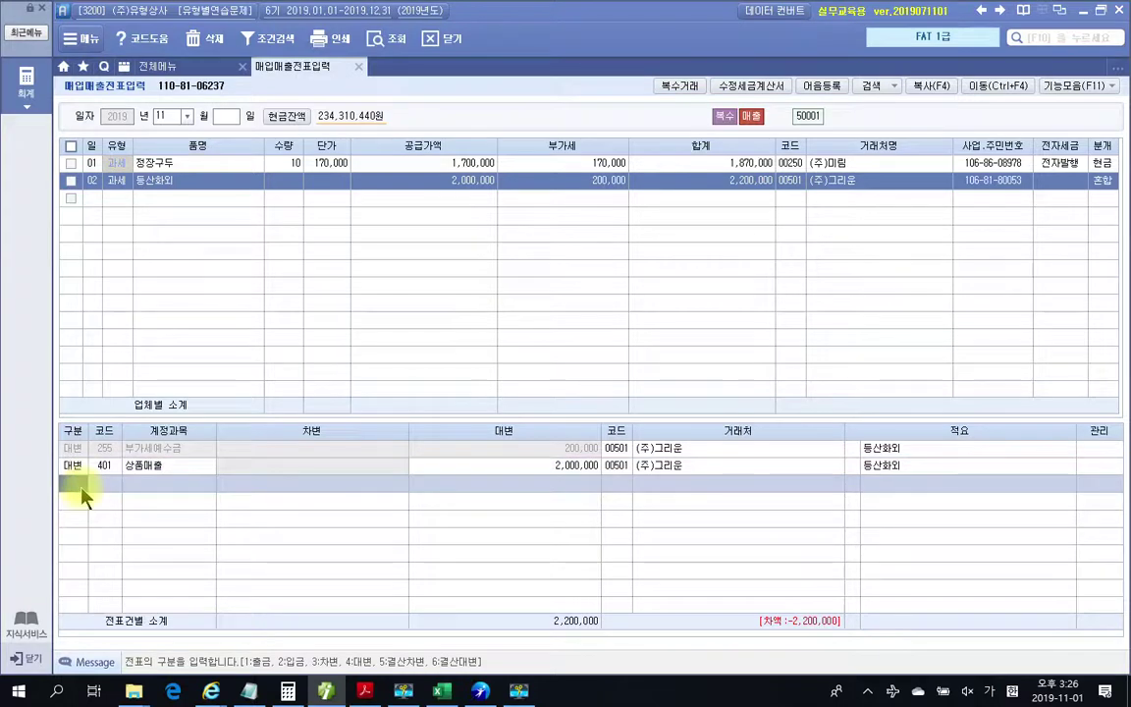
type("3")
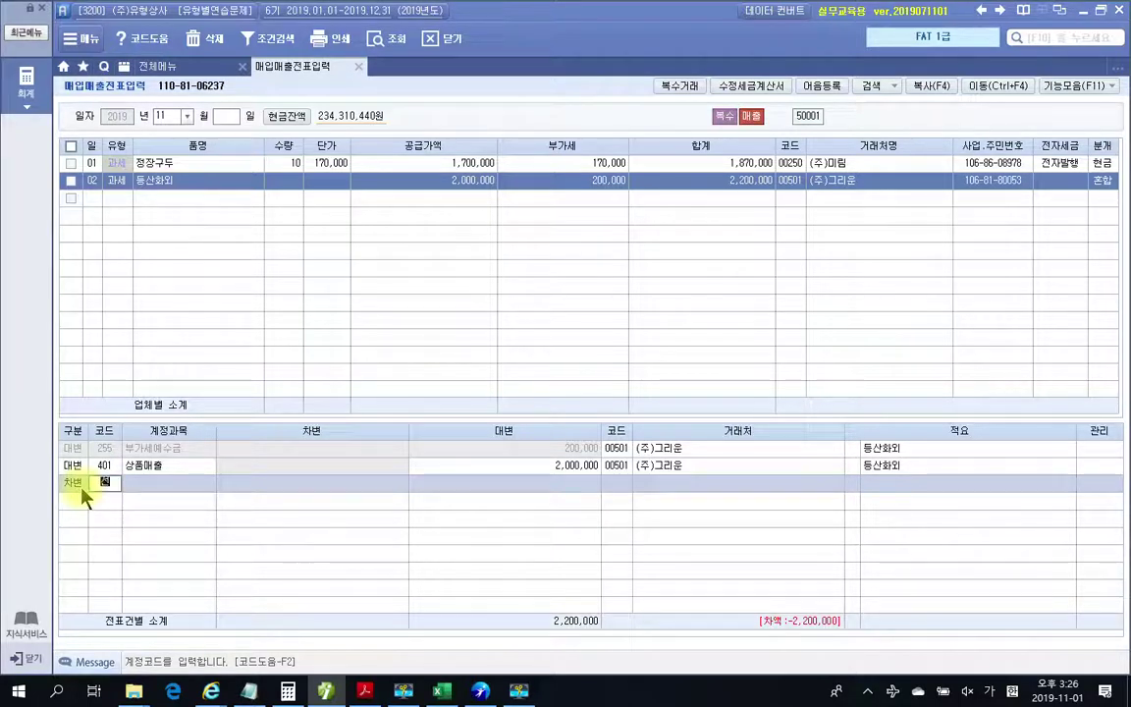
type("선수")
key("Return")
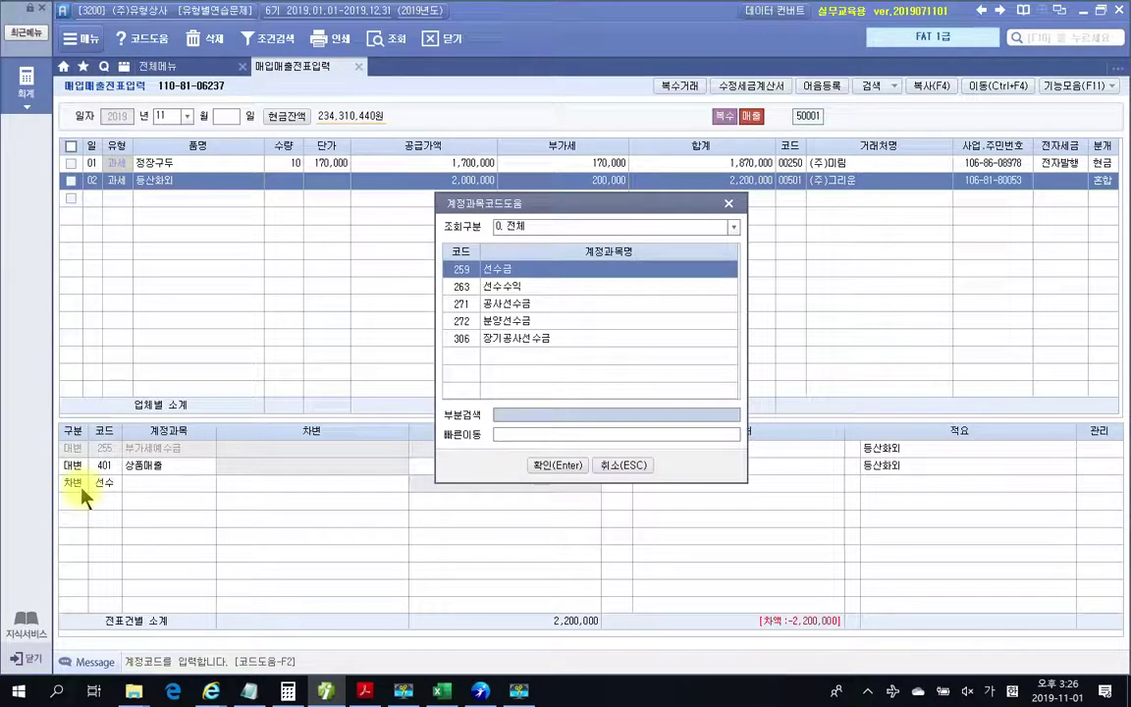
key("Return")
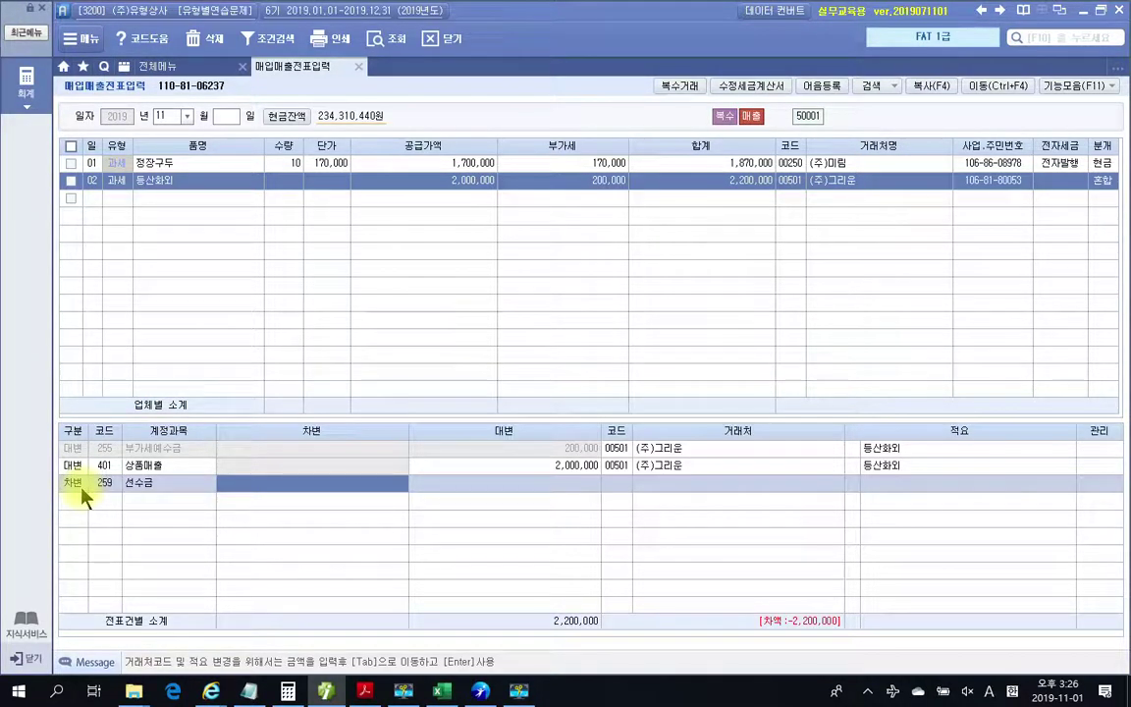
type("2000000")
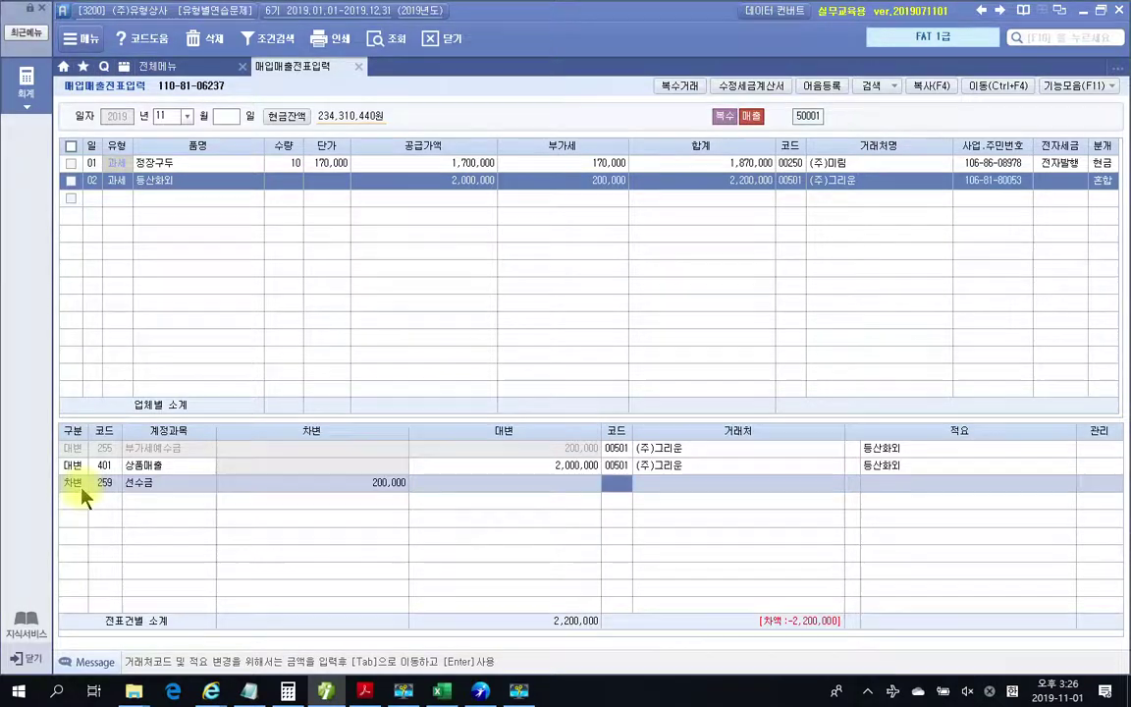
key("Return")
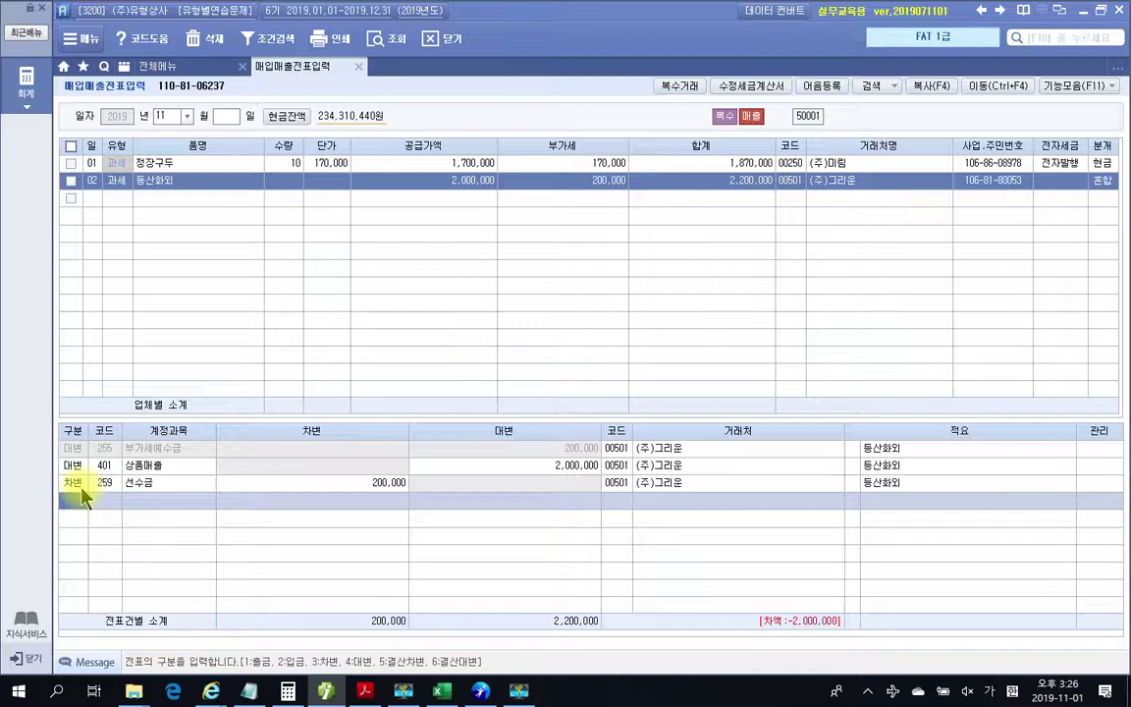
Step: Add a debit line for 외상매출금 (108) of 2,000,000 to the (주)그리운 sale's journal entry and complete the voucher
type("3")
key("Return")
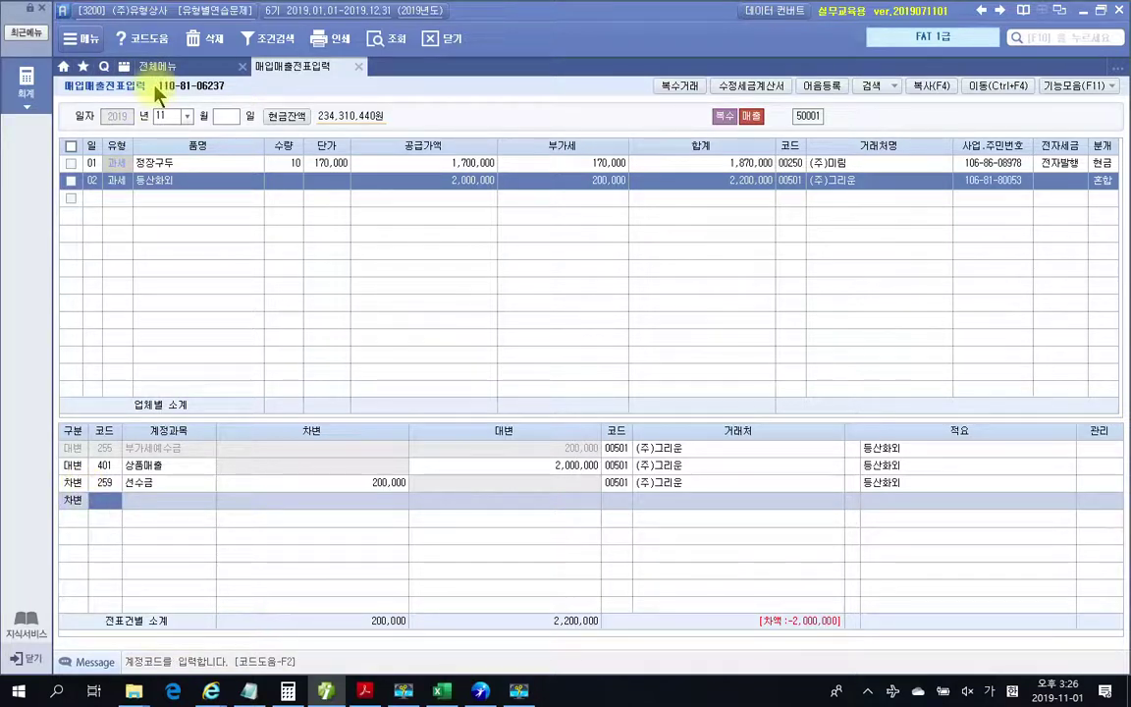
type("108")
key("Return")
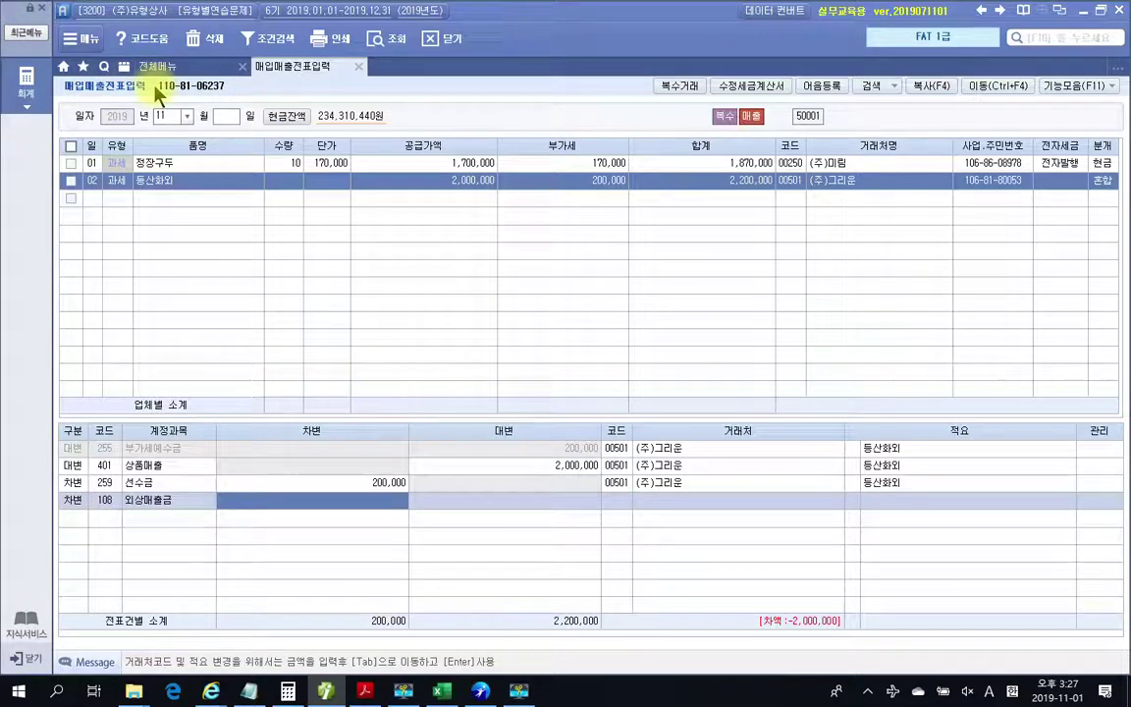
type("2000000")
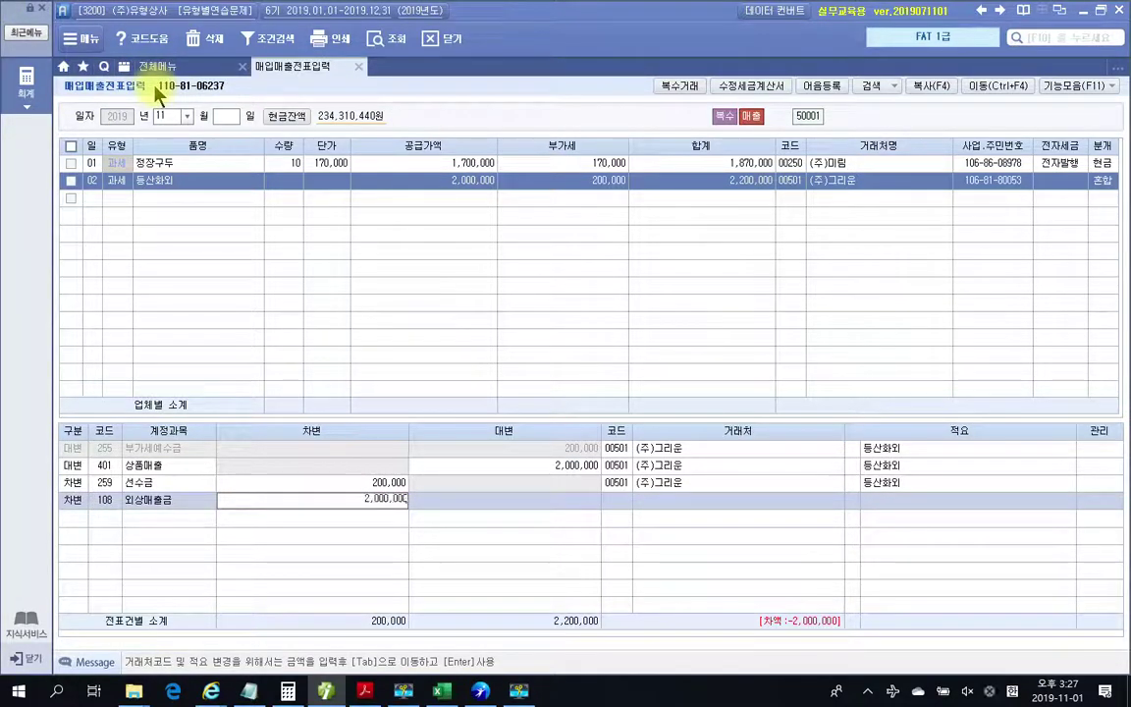
key("Return")
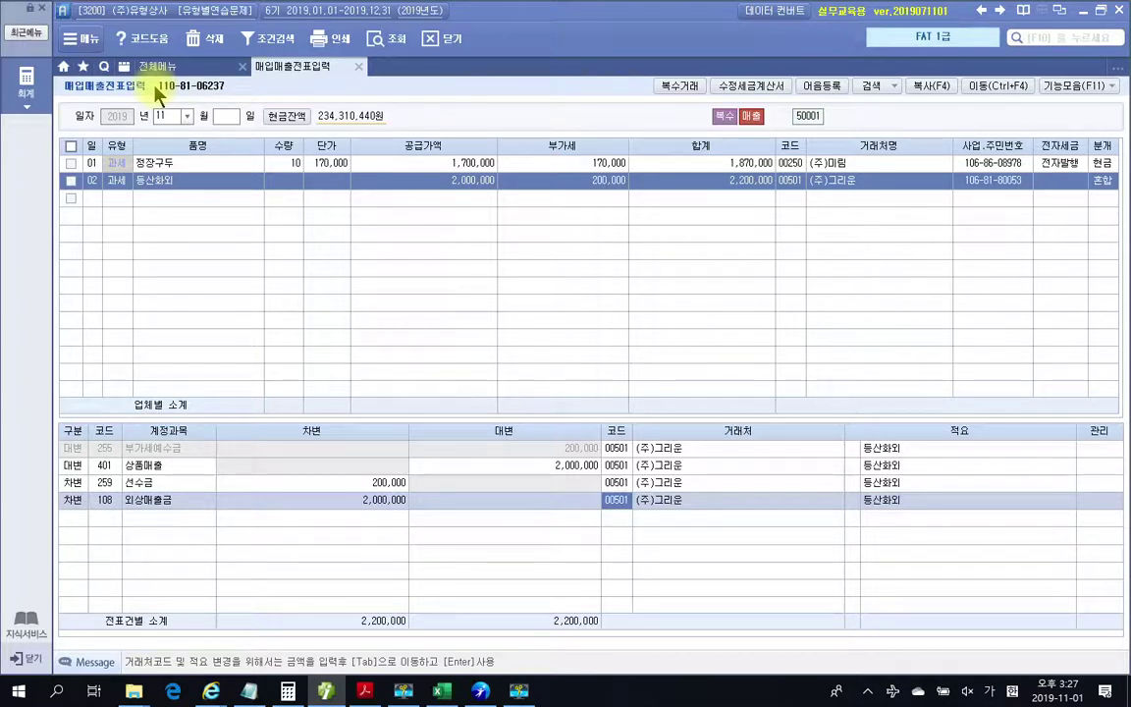
key("Return")
key("Return")
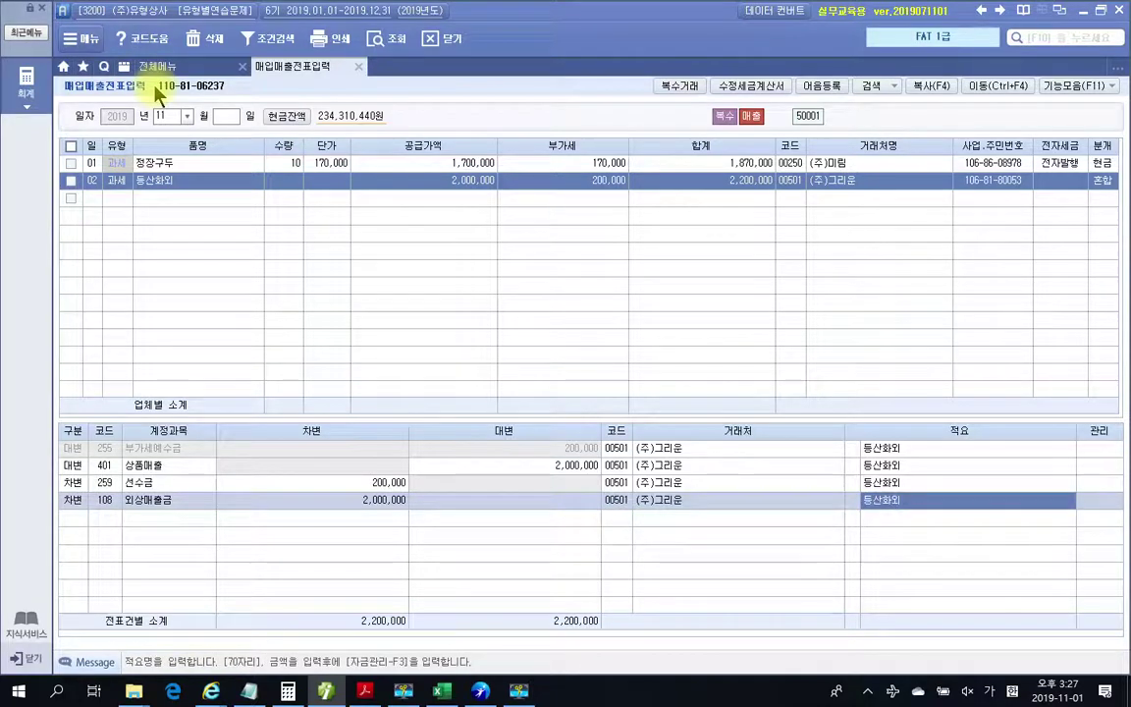
key("Return")
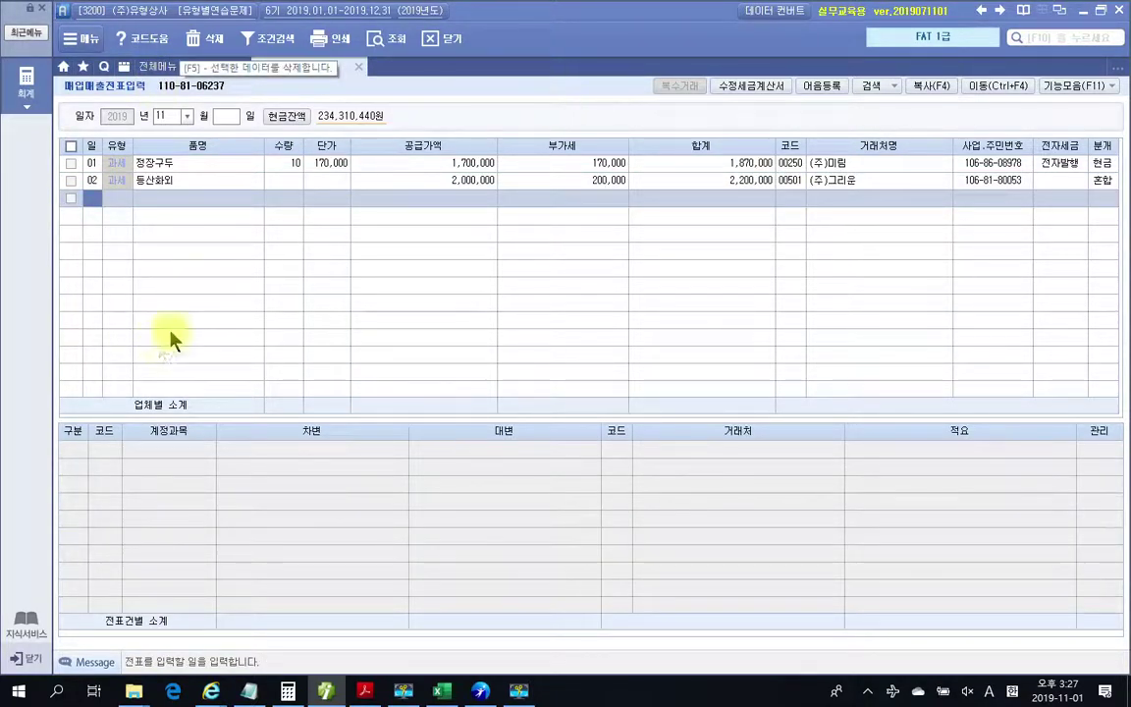
Step: Open 전자세금계산서 발행 및 내역관리 and list the sales from 2019-11-02 to 2019-11-30 for all customers
left_click(161, 72)
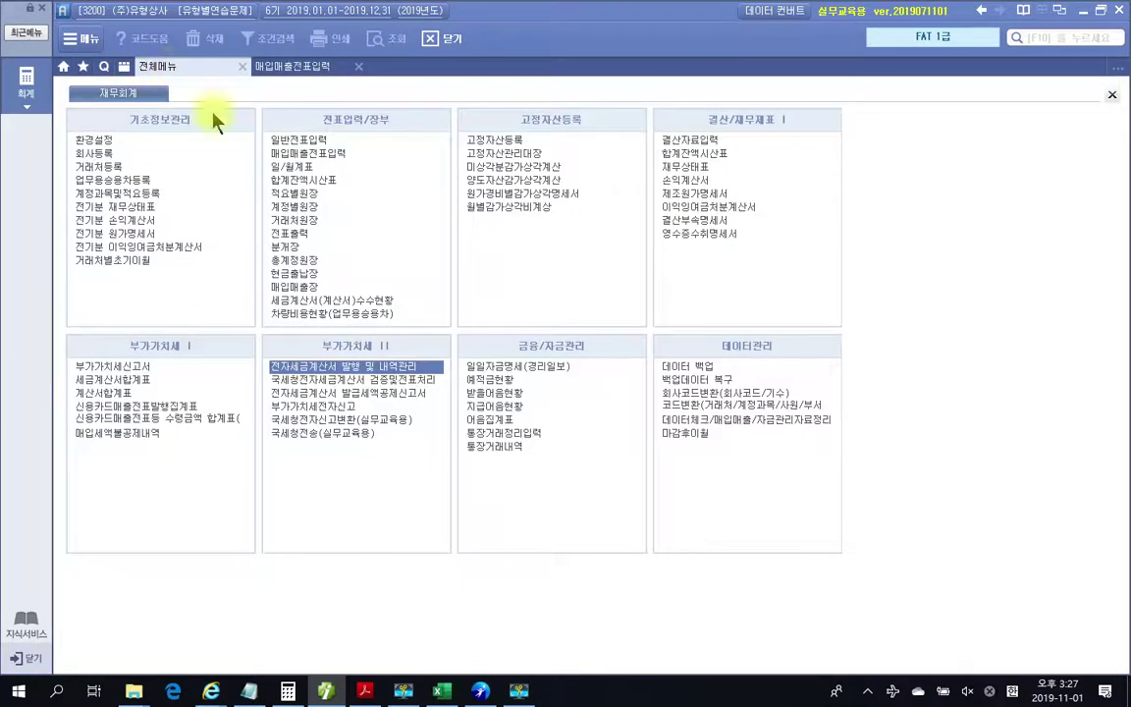
left_click(358, 372)
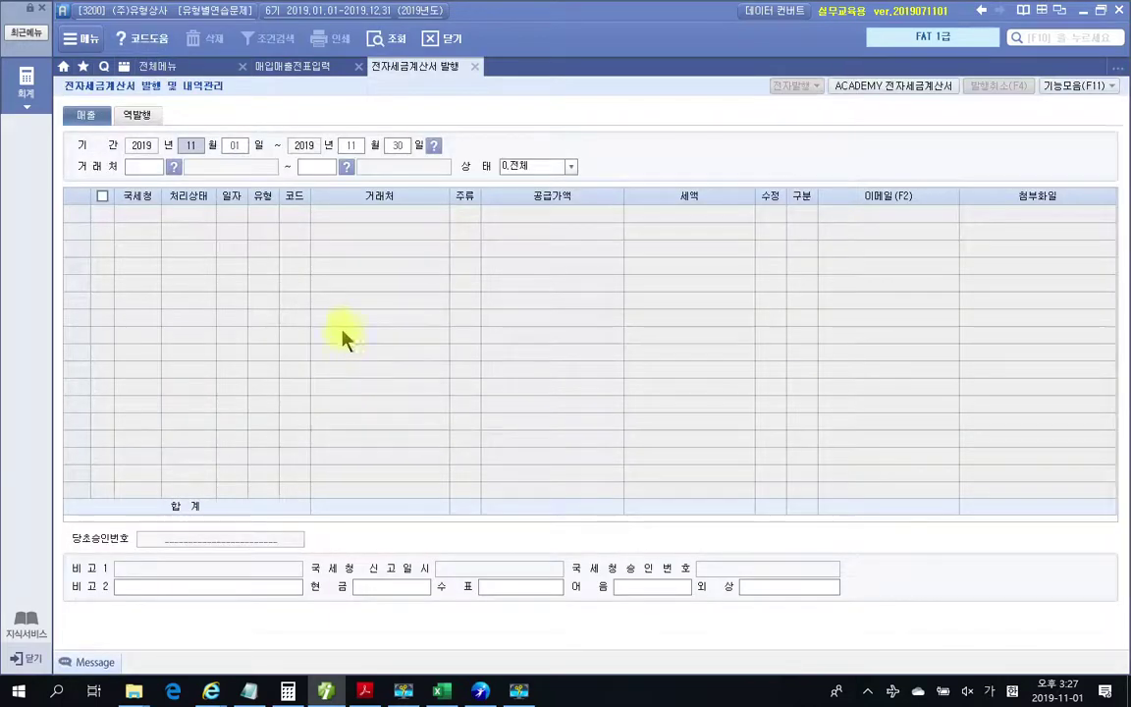
left_click(234, 146)
type("02")
key("Return")
key("Return")
key("Return")
key("Return")
key("Return")
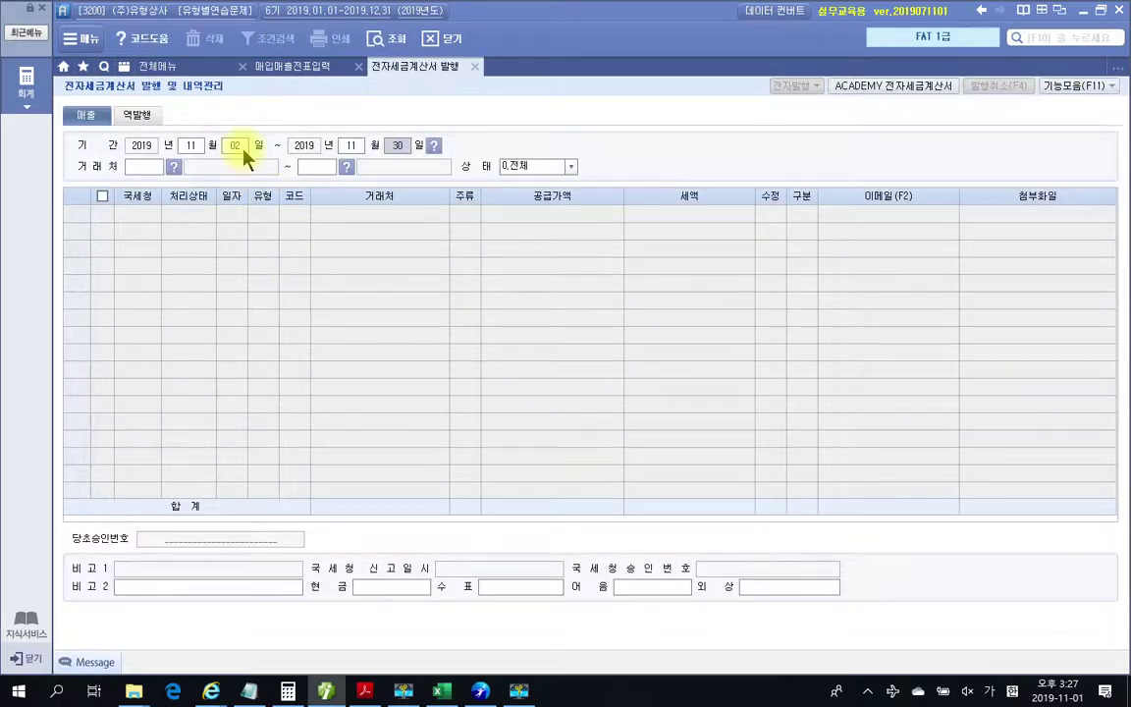
key("Return")
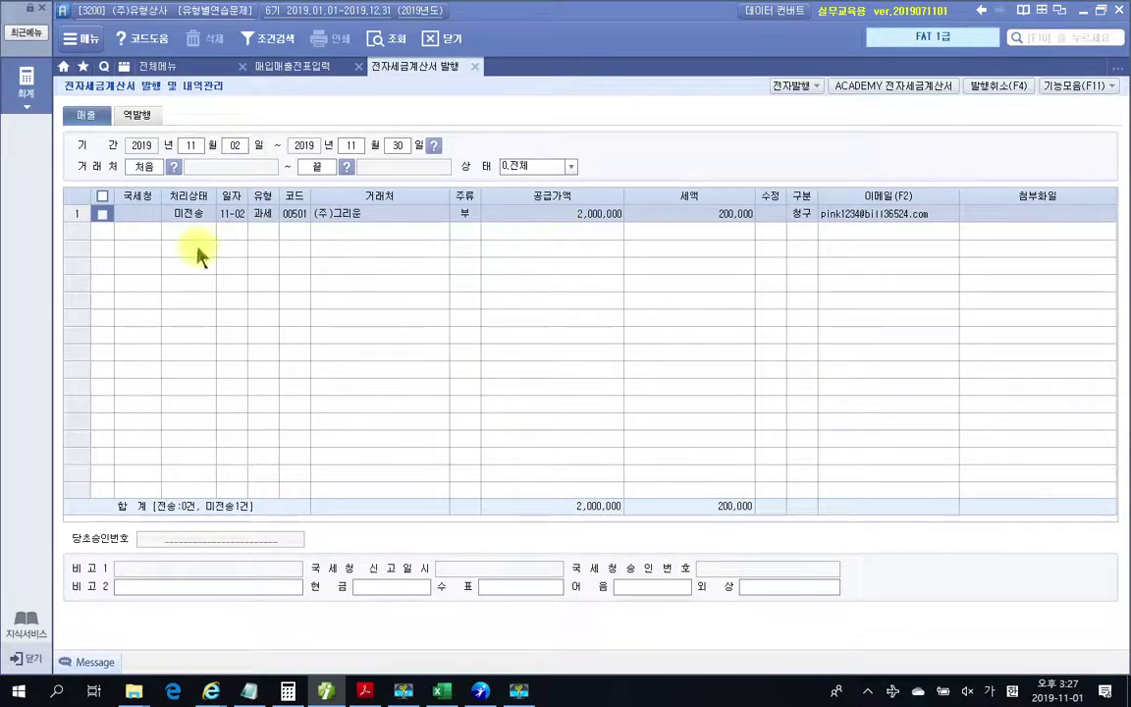
Step: Electronically issue (전자발행) the 11-02 (주)그리운 tax invoice and confirm the issuance
left_click(786, 86)
left_click(573, 425)
left_click(606, 578)
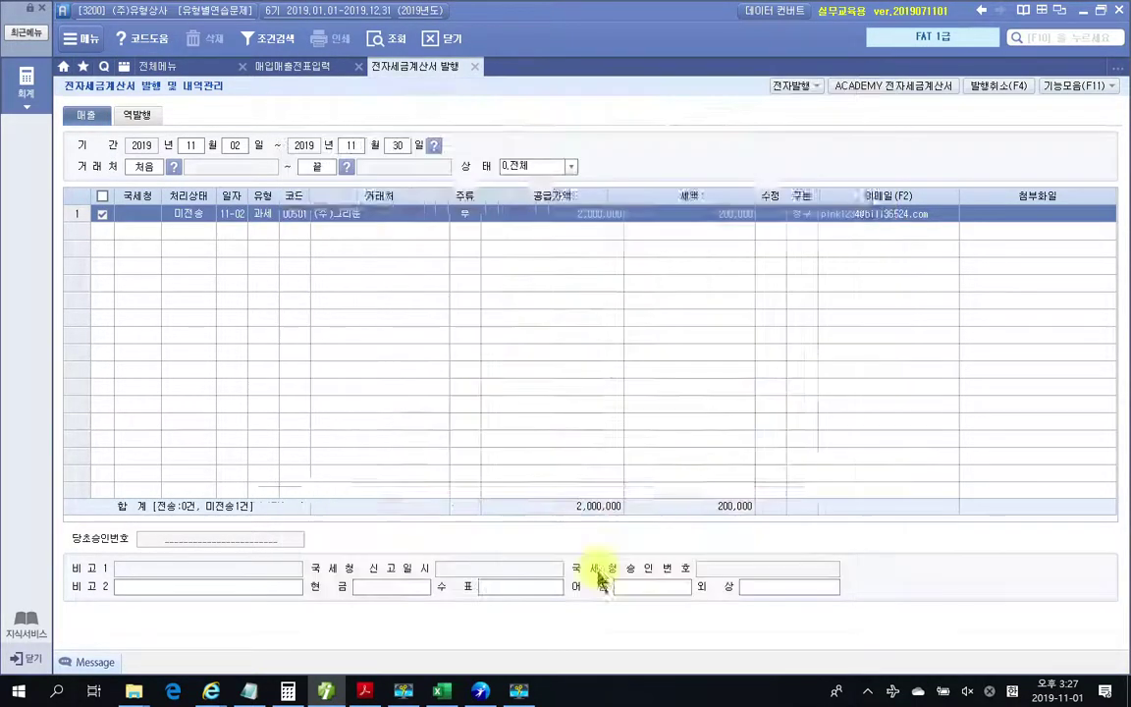
left_click(566, 384)
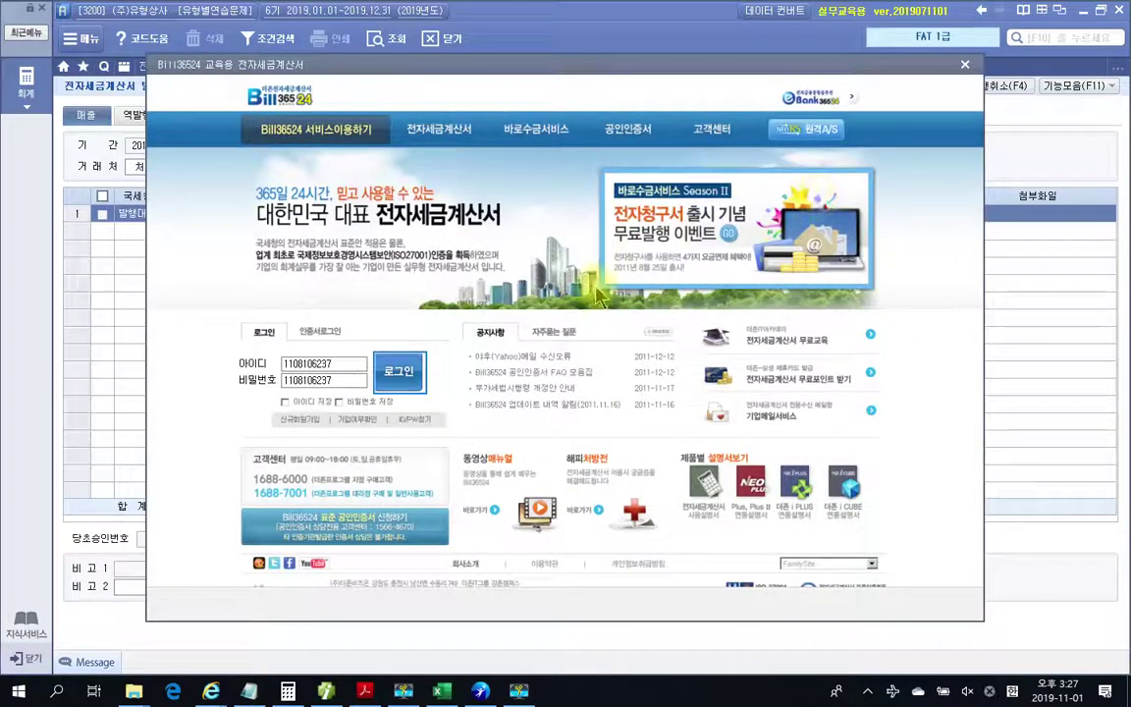
Step: Log in to the Bill36524 training site with the prefilled credentials and query the sales tax invoices with status 미전송
left_click(407, 379)
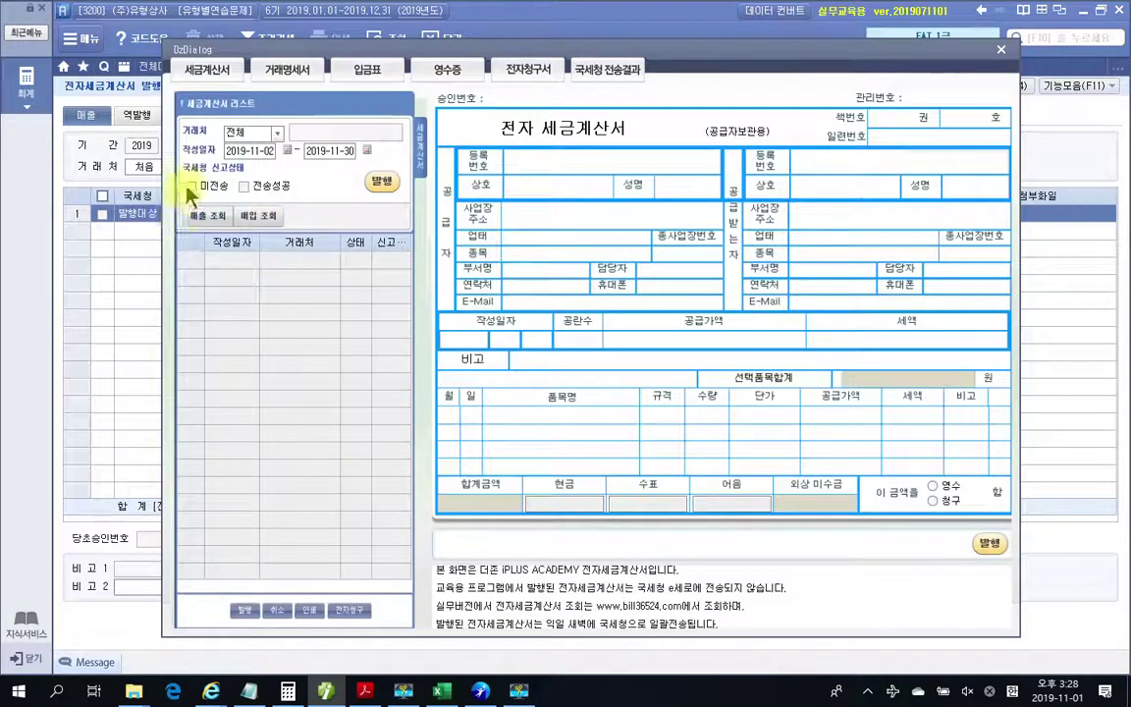
left_click(191, 185)
left_click(202, 217)
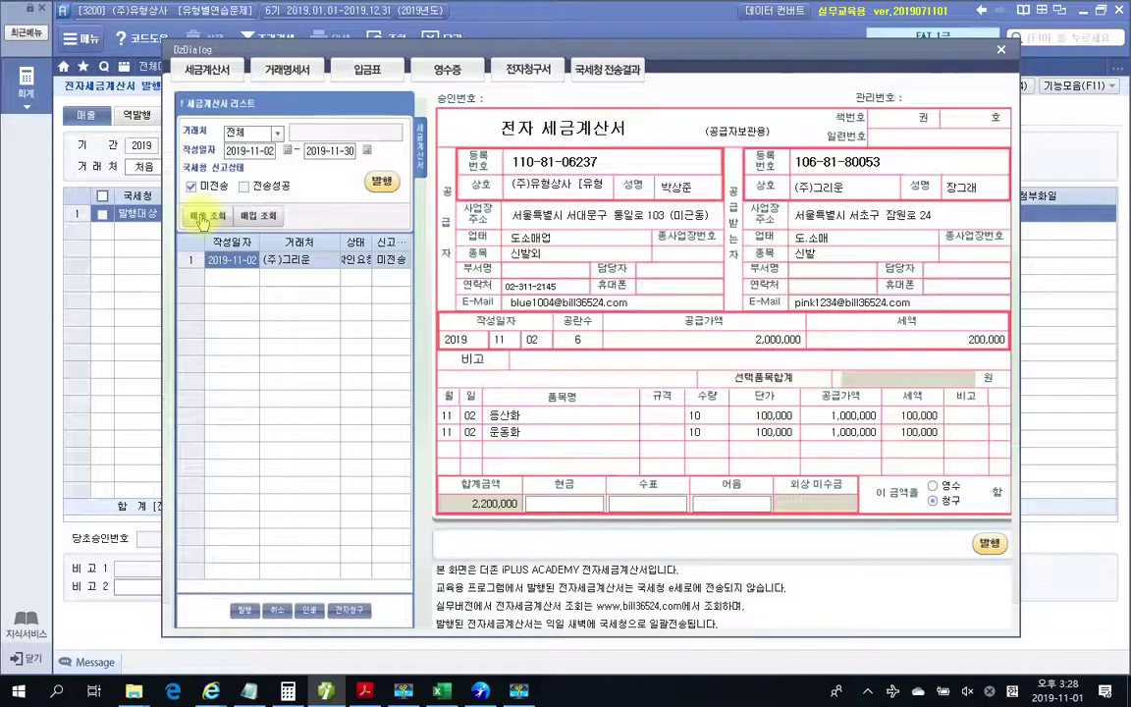
Step: Issue the (주)그리운 invoice in Bill36524, then return to 매입매출전표입력 and refresh the voucher list
left_click(381, 180)
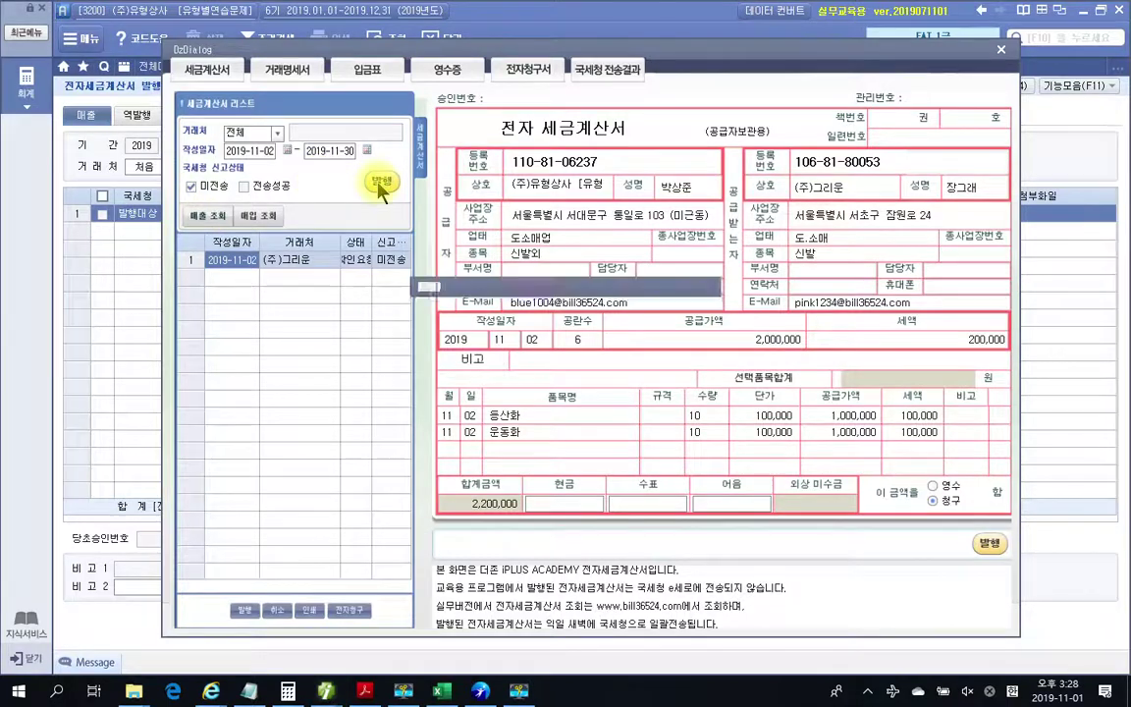
left_click(566, 383)
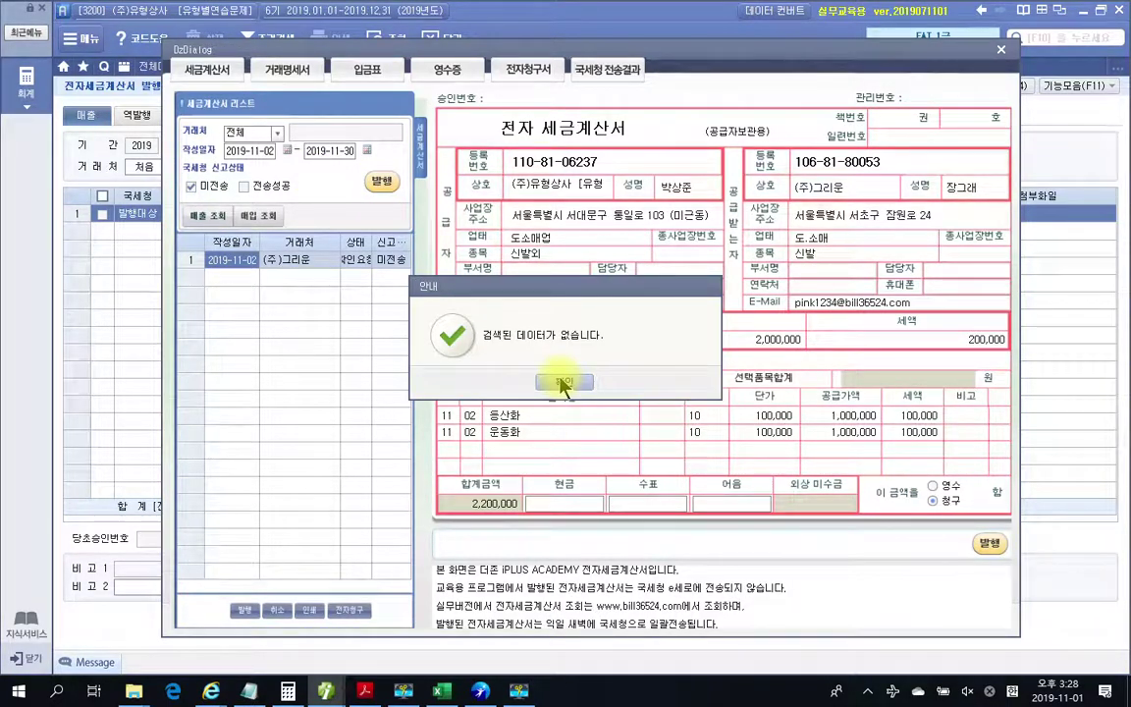
left_click(564, 384)
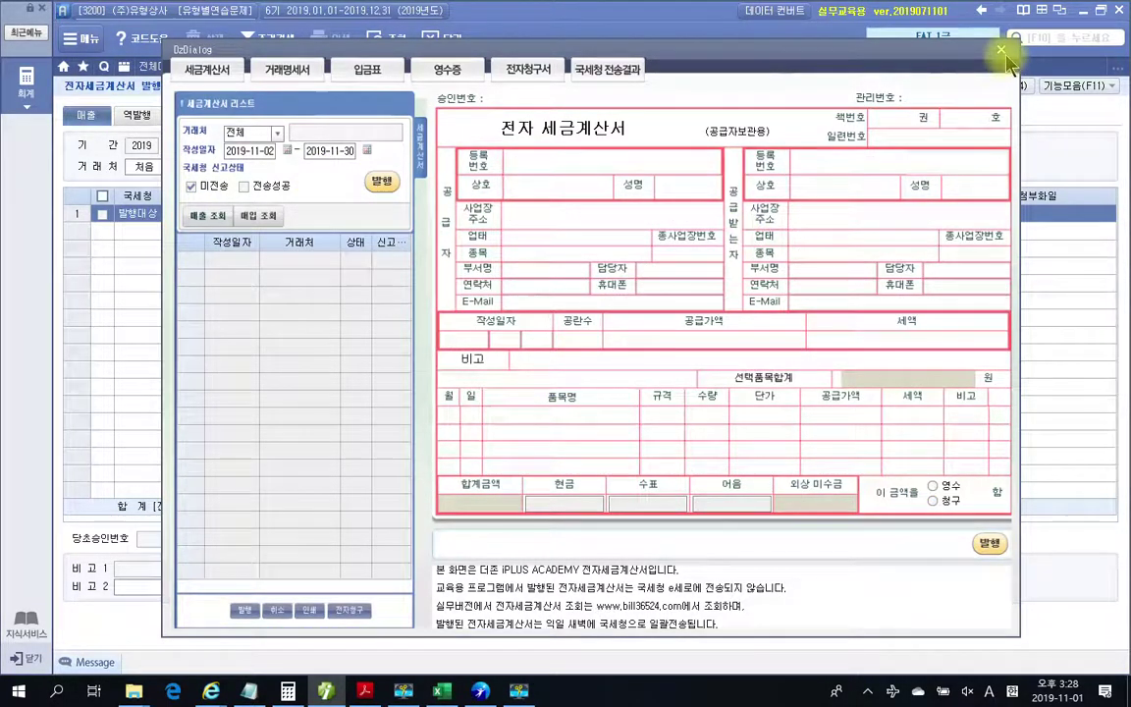
left_click(1002, 49)
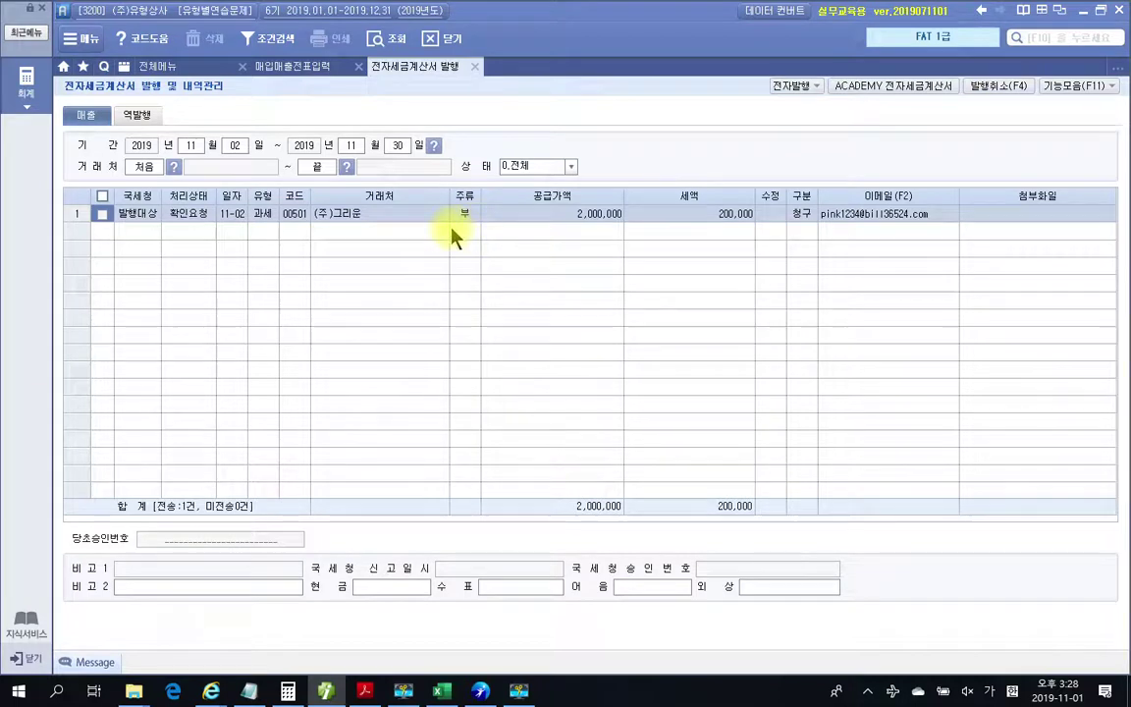
left_click(474, 66)
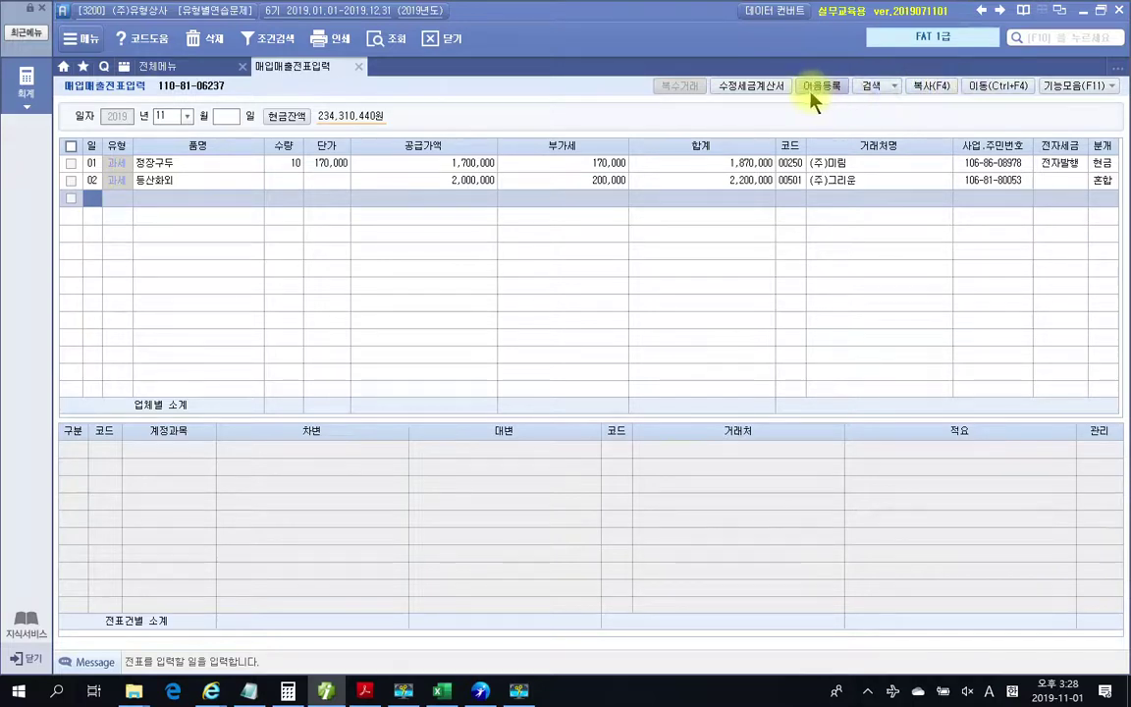
left_click(391, 41)
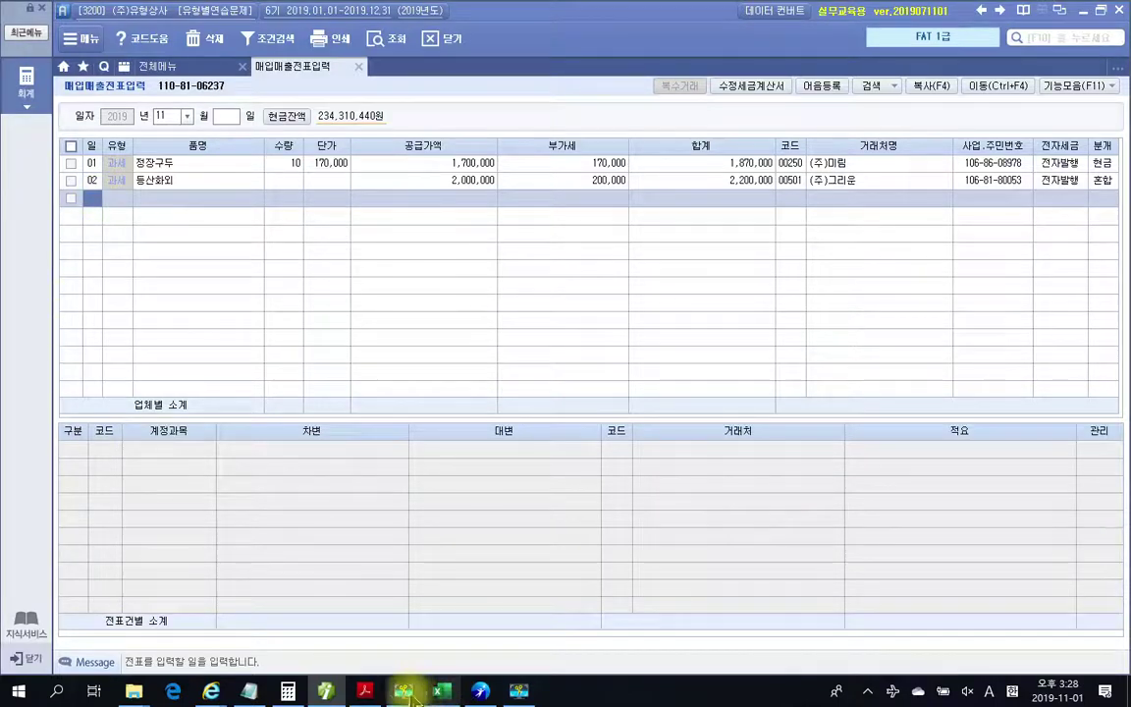
Step: Switch to the textbook PDF in Acrobat Reader and examine the November 3 sale to (주)우리상사, marking its invoice, tax and payment terms
left_click(365, 692)
scroll(477, 447, "down", 10)
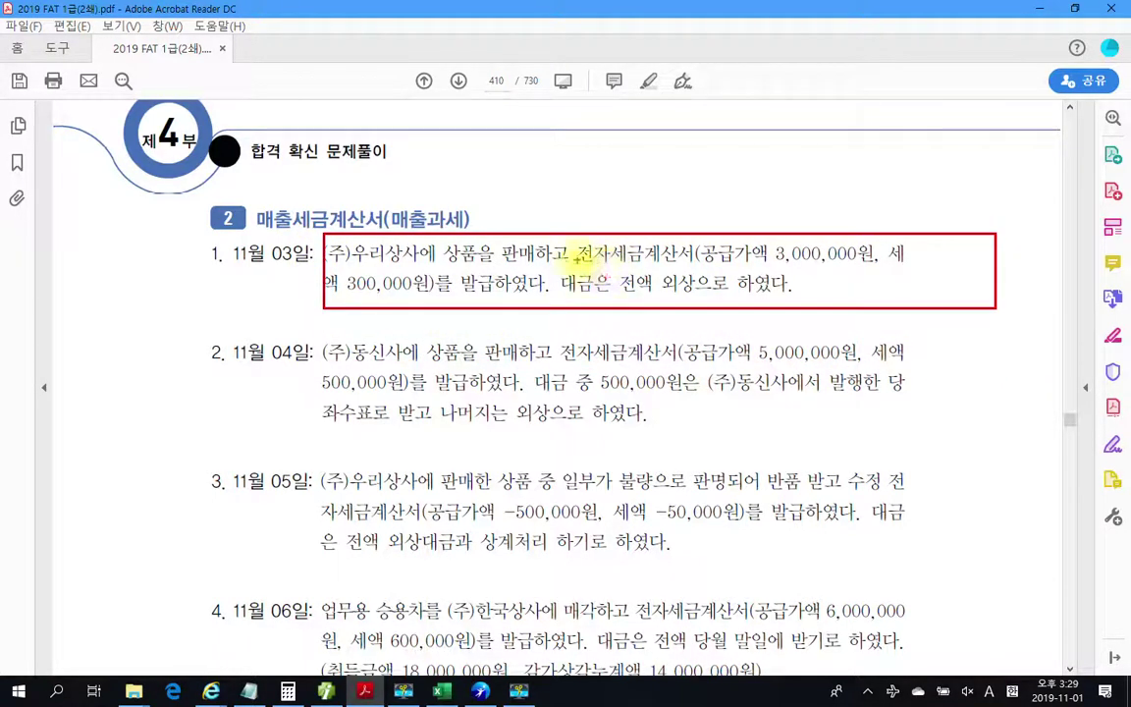
left_click_drag(579, 263, 709, 259)
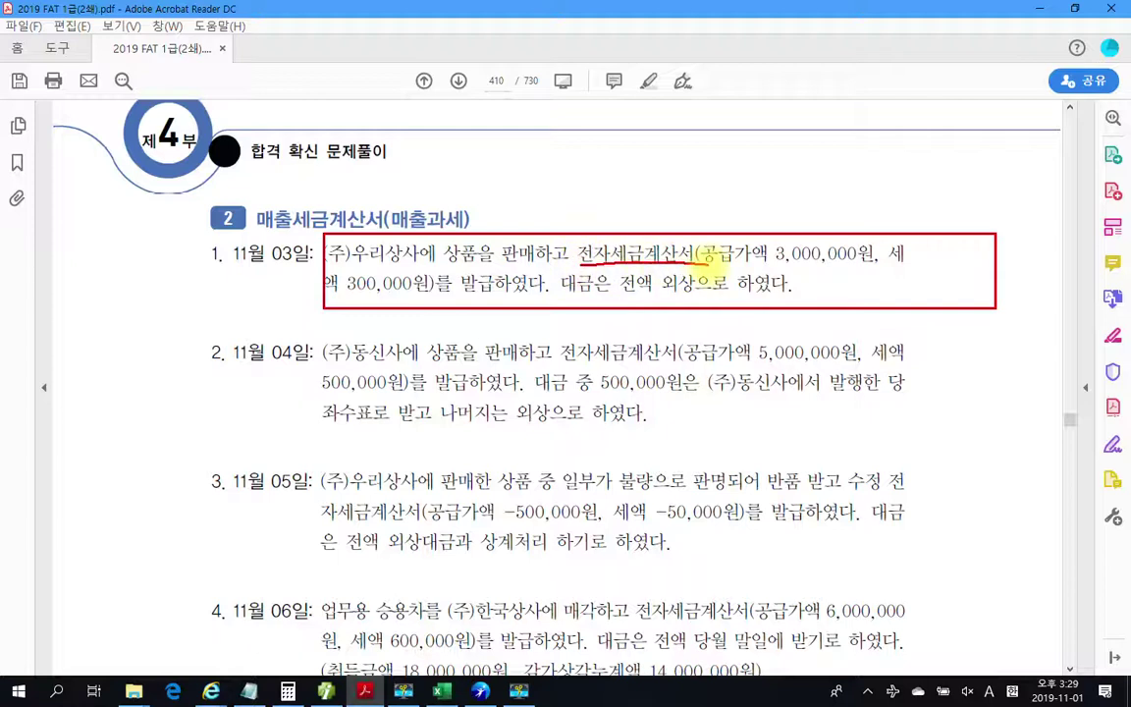
left_click_drag(432, 296, 525, 296)
left_click_drag(621, 301, 725, 304)
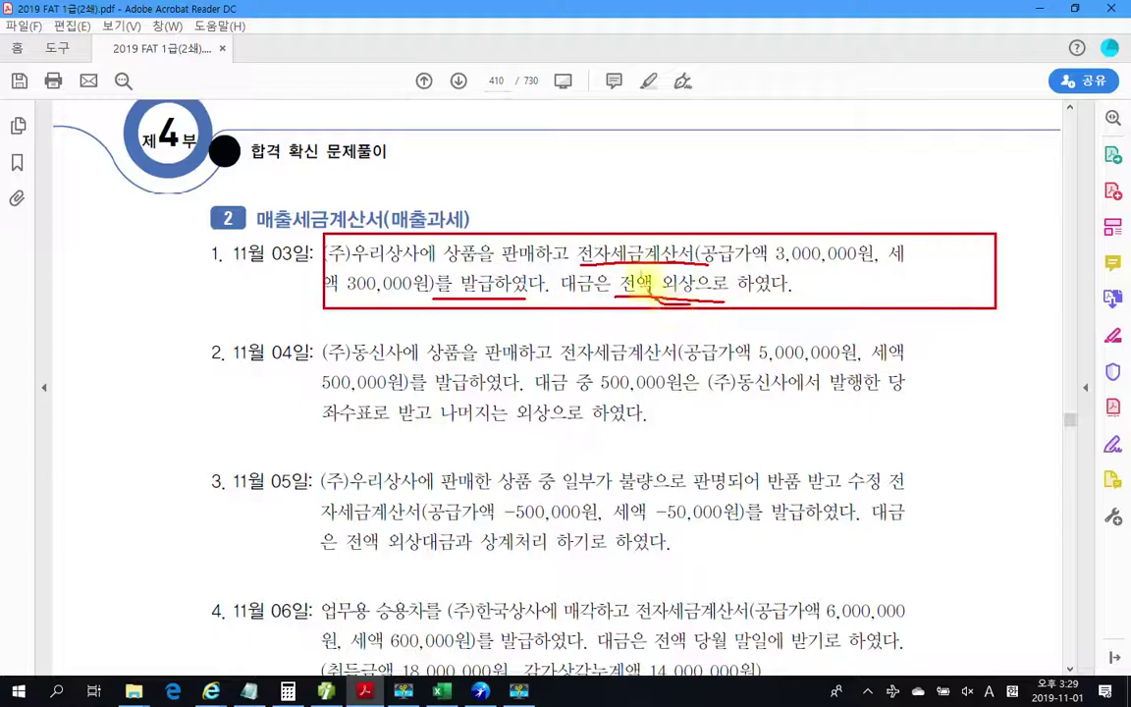
mouse_move(688, 268)
left_mouse_down()
mouse_move(651, 287)
mouse_move(687, 303)
mouse_move(701, 273)
left_mouse_up()
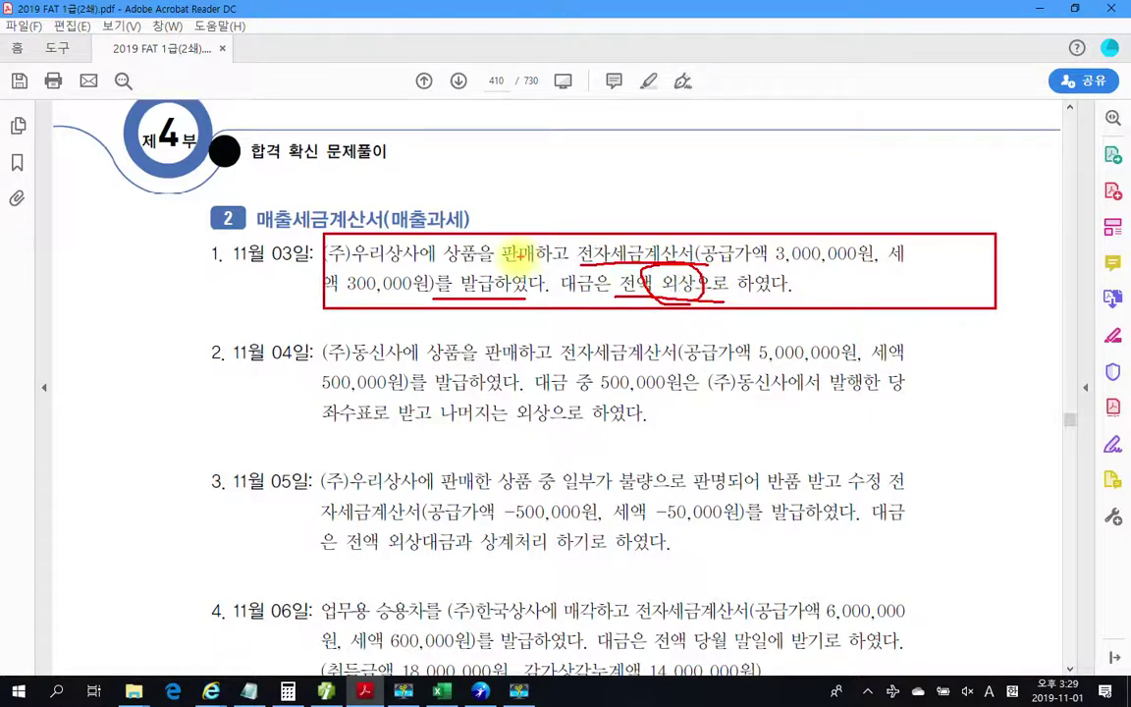
left_click_drag(502, 266, 540, 264)
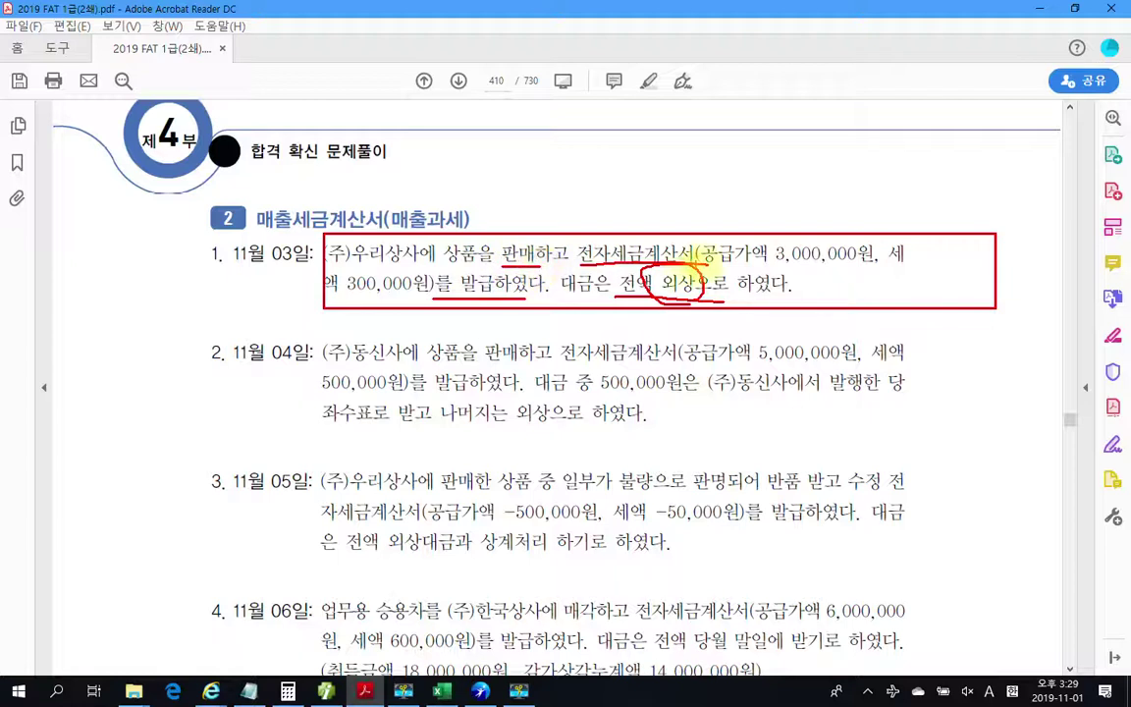
left_click_drag(349, 295, 432, 295)
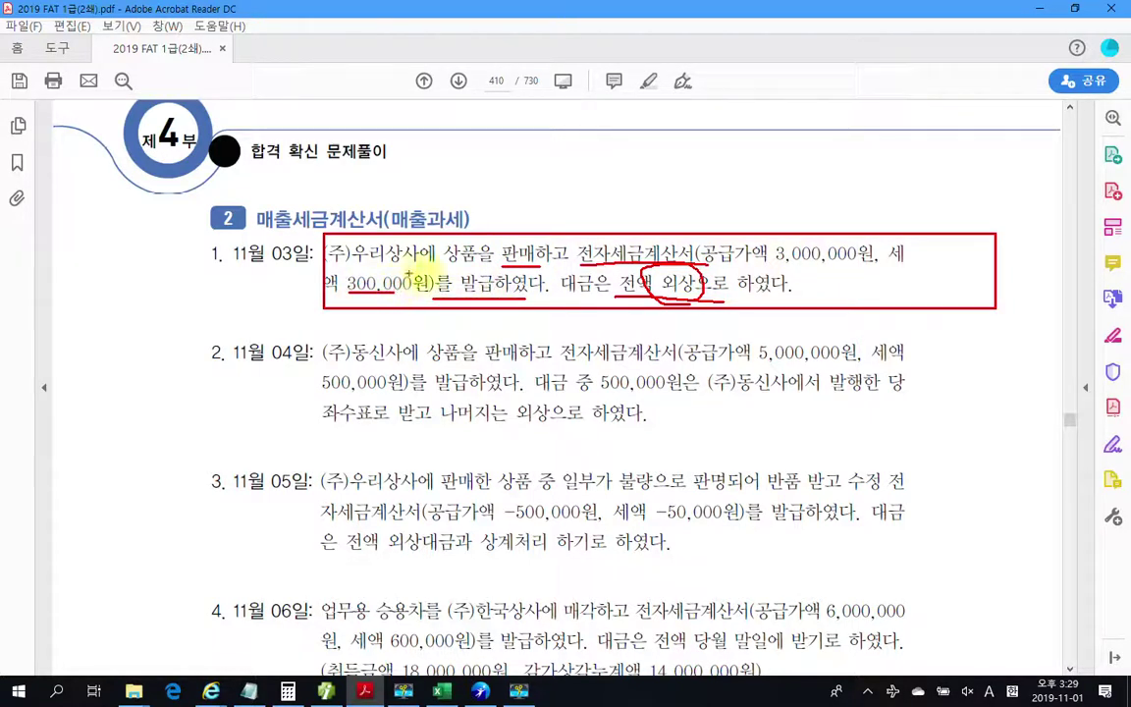
mouse_move(586, 254)
left_mouse_down()
mouse_move(639, 222)
mouse_move(707, 267)
left_mouse_up()
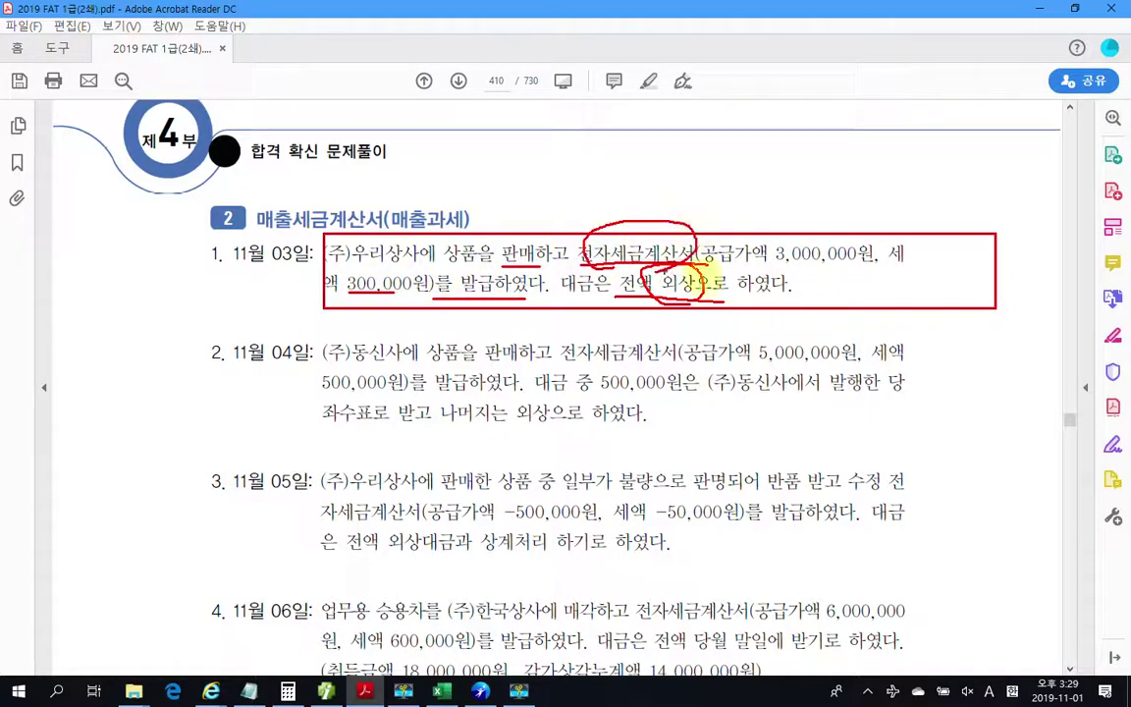
mouse_move(593, 244)
left_mouse_down()
mouse_move(603, 205)
mouse_move(626, 201)
left_mouse_up()
key("Escape")
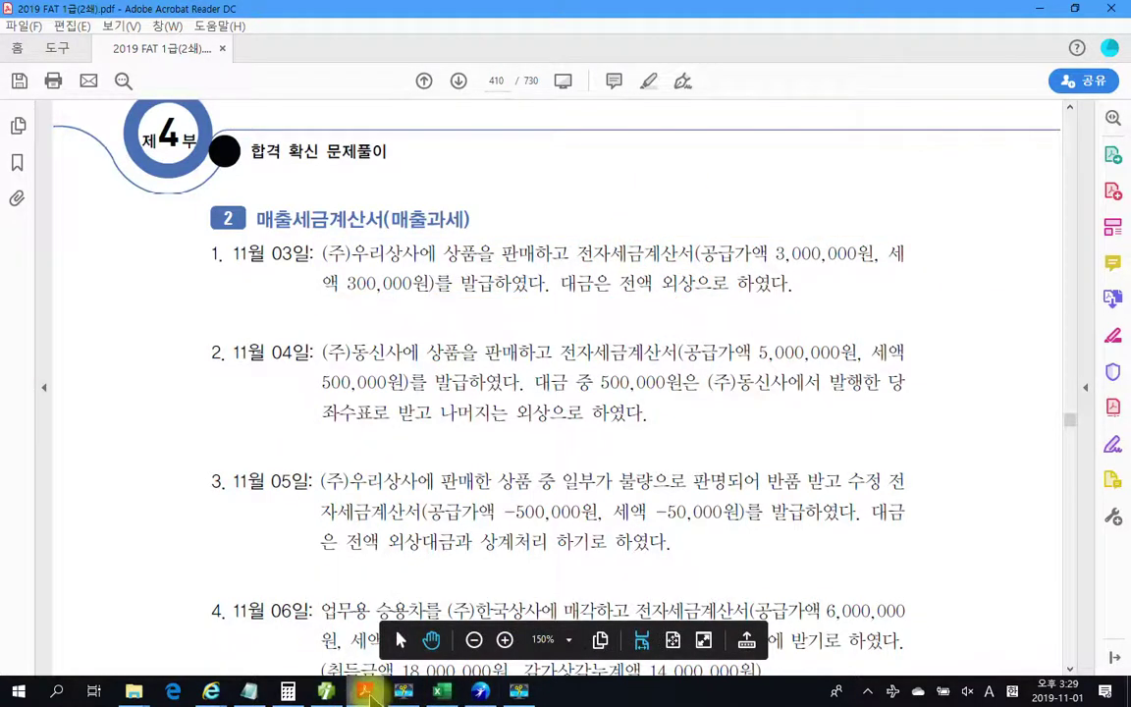
Step: Switch back to the accounting program and start a day 03 과세 (11) sale with item name 상품
mouse_move(365, 694)
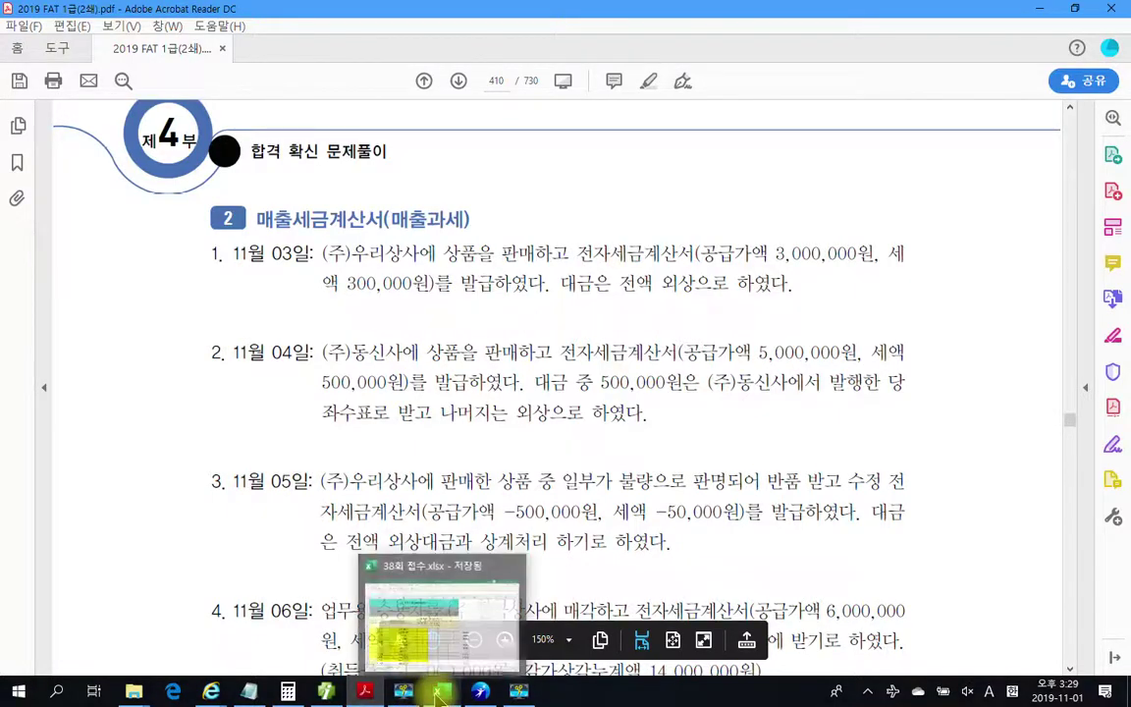
left_click(326, 691)
type("3")
key("Return")
type("11")
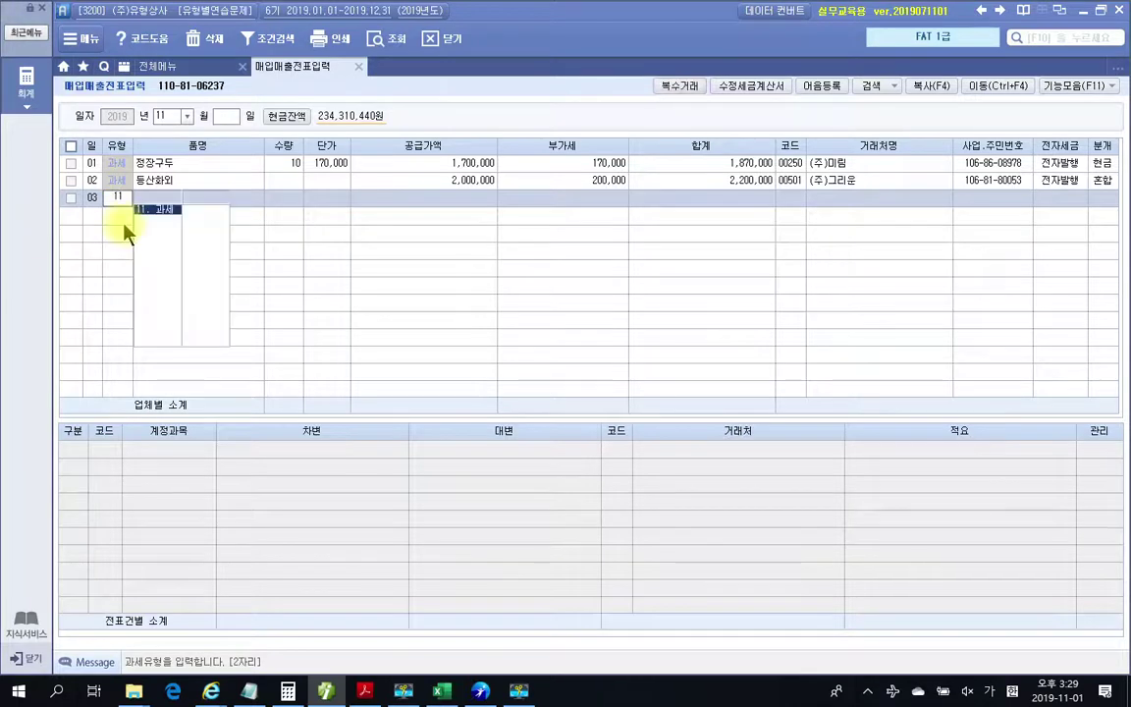
key("Return")
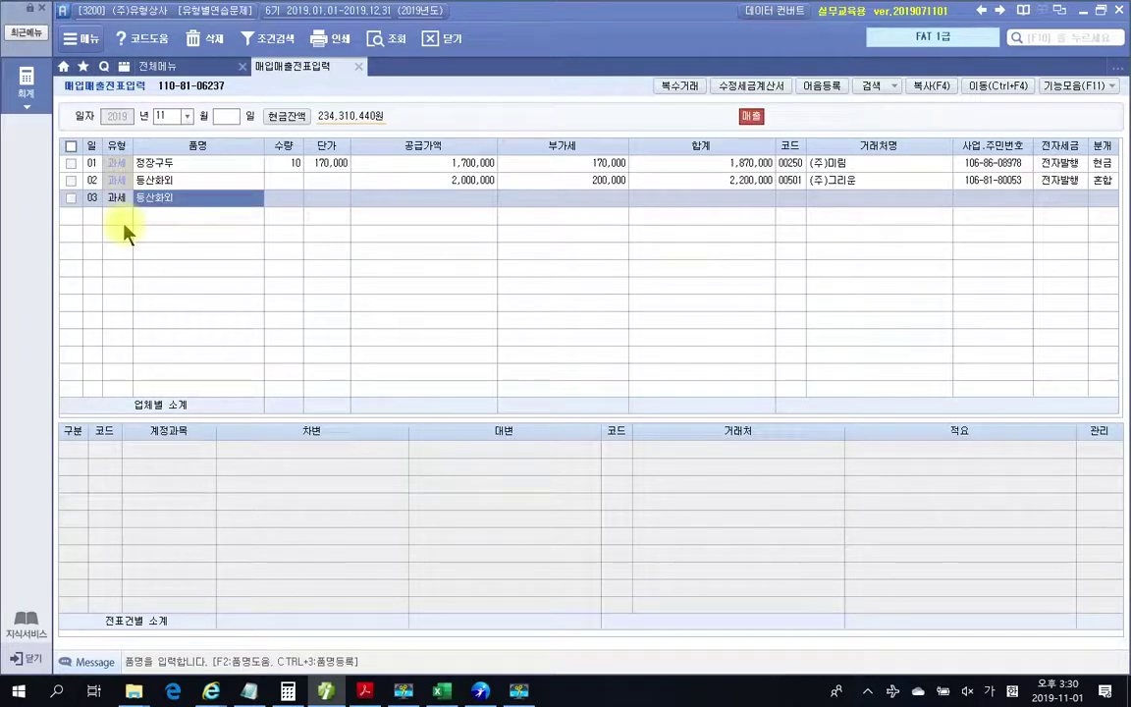
type("상품")
key("Return")
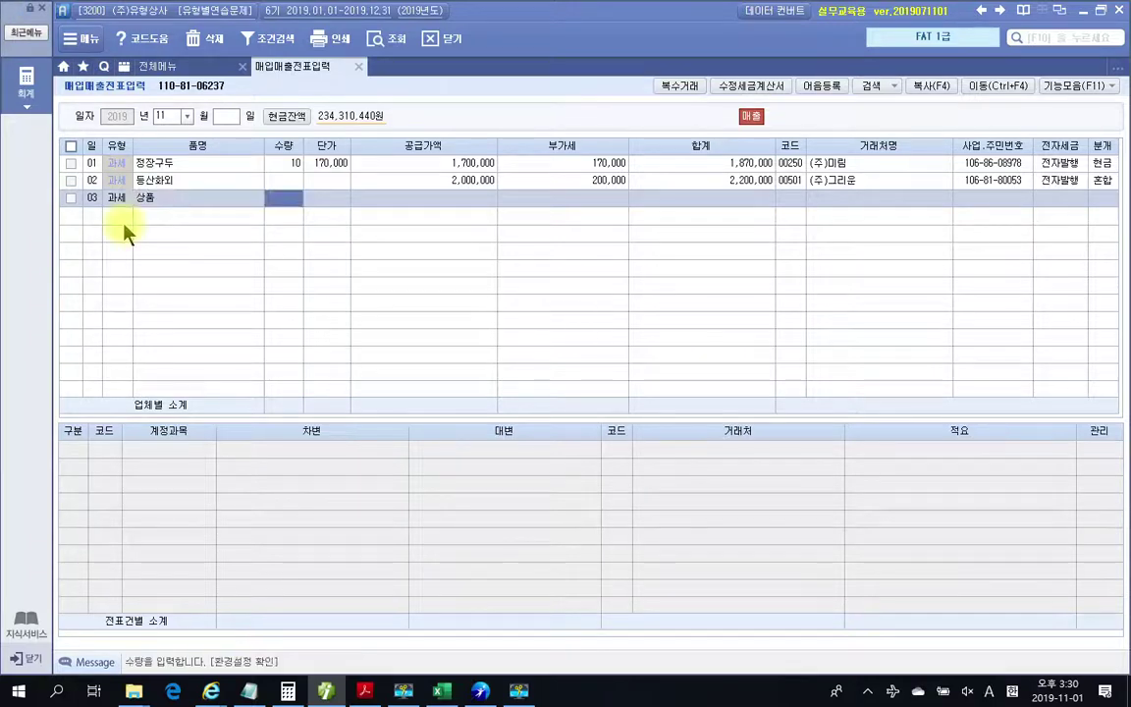
Step: Leave the day 03 sale's quantity and unit price blank and set its 공급가액 to 3,000,000
key("Return")
key("Return")
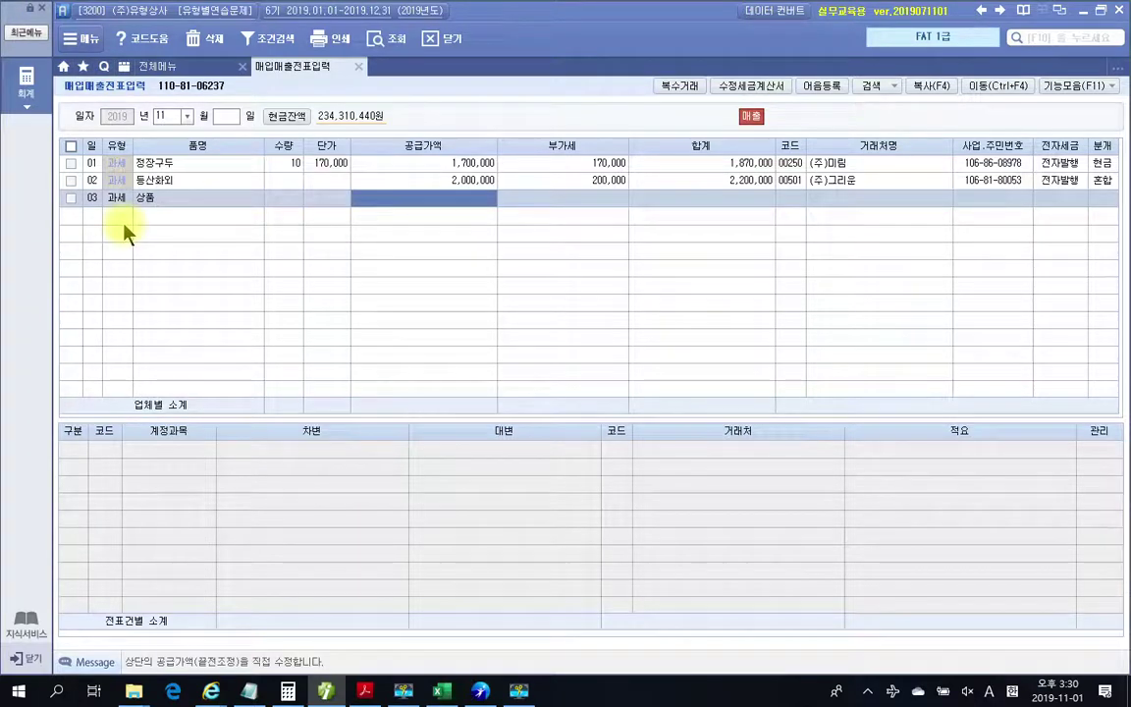
type("3000000")
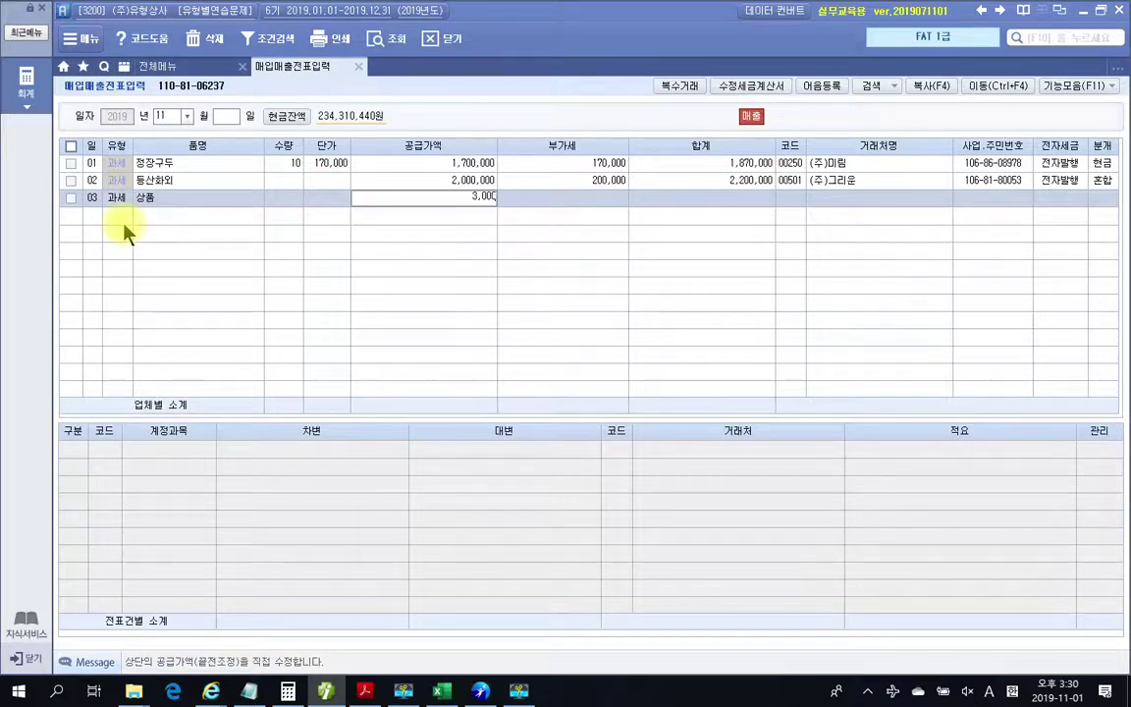
key("Return")
key("Return")
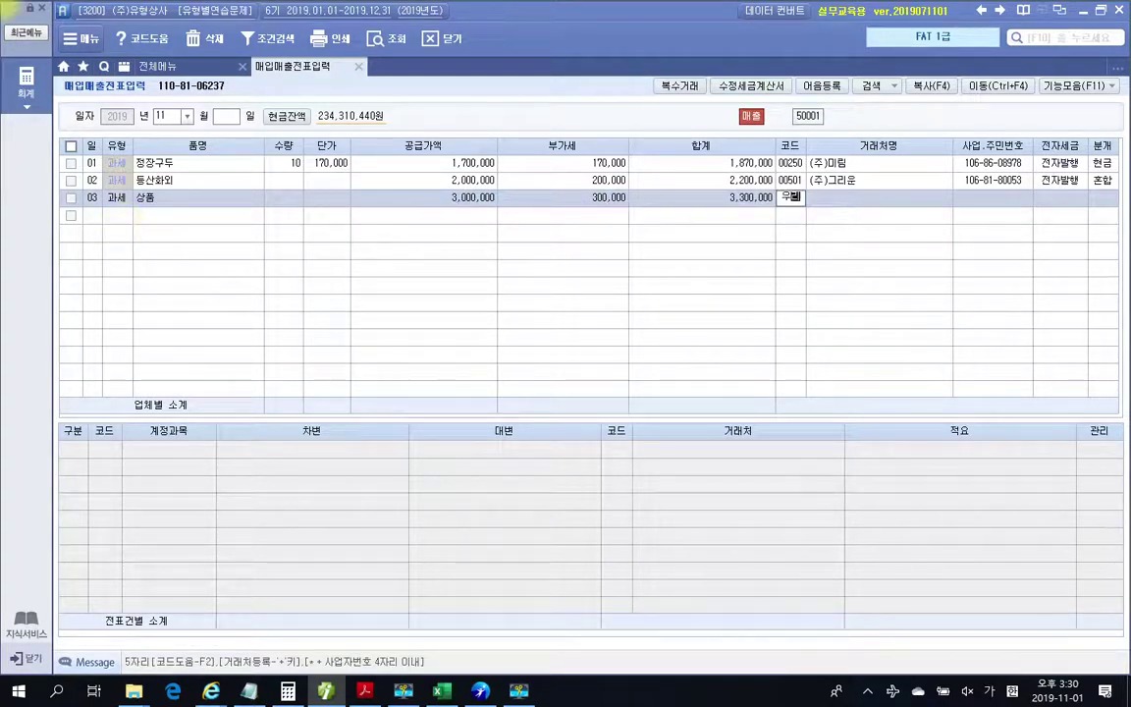
Step: Set the day 03 sale's customer to (주)우리상사, its electronic invoice to 전자입력 and its journal type to 외상
key("F2")
key("Return")
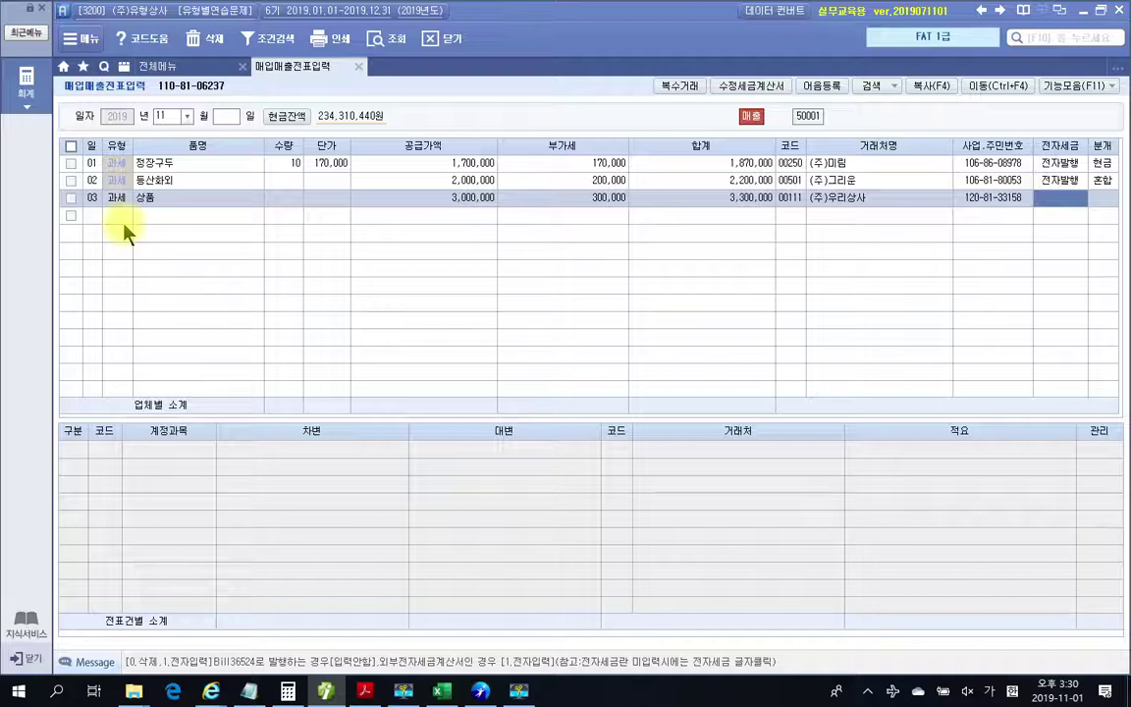
type("1")
key("Return")
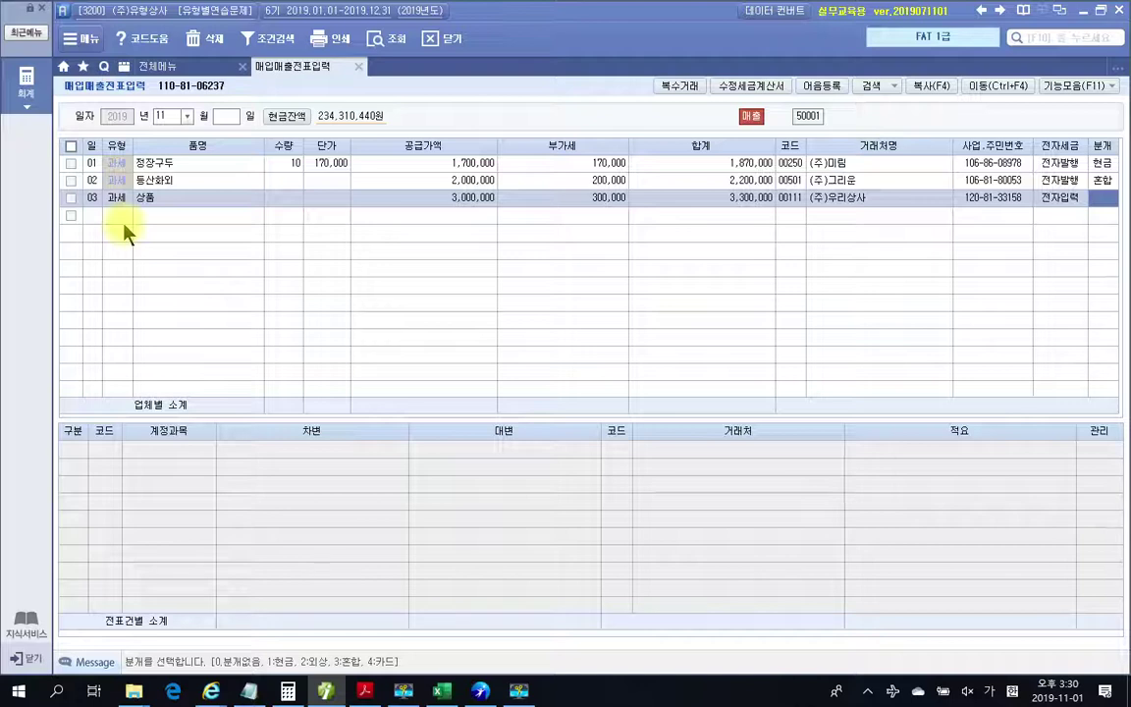
type("2")
key("Return")
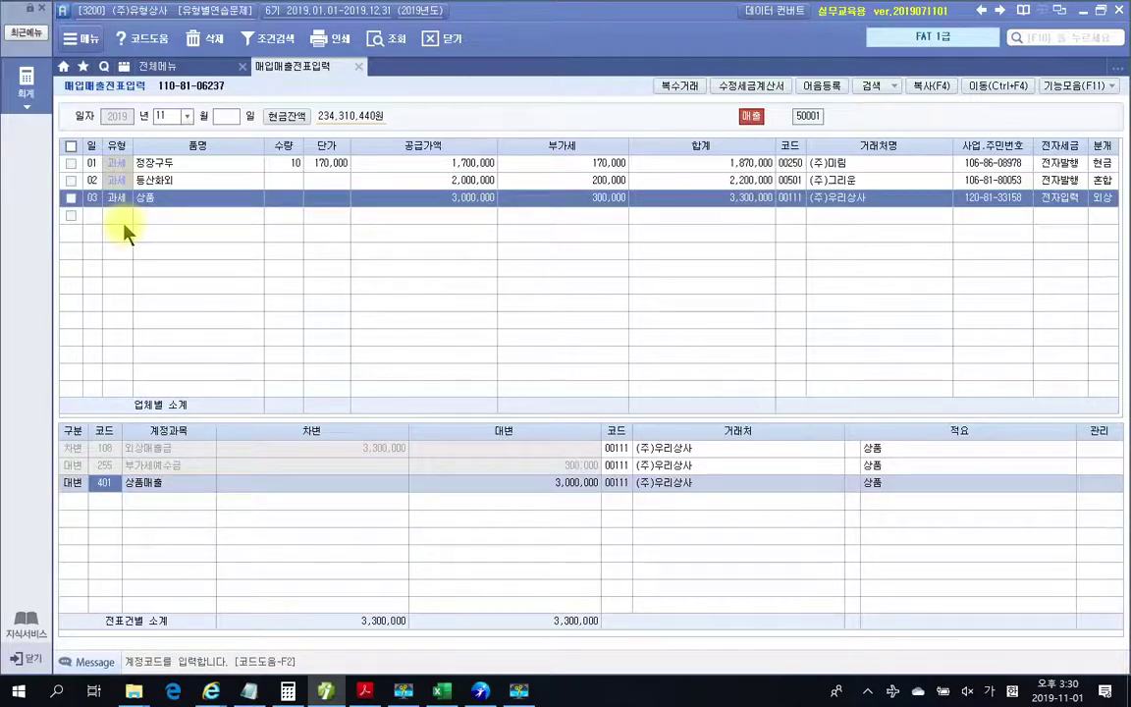
Step: Examine the day 03 voucher's 외상매출금, 부가세예수금 and 상품매출 journal lines, then return to the blank voucher row below it
left_click(118, 452)
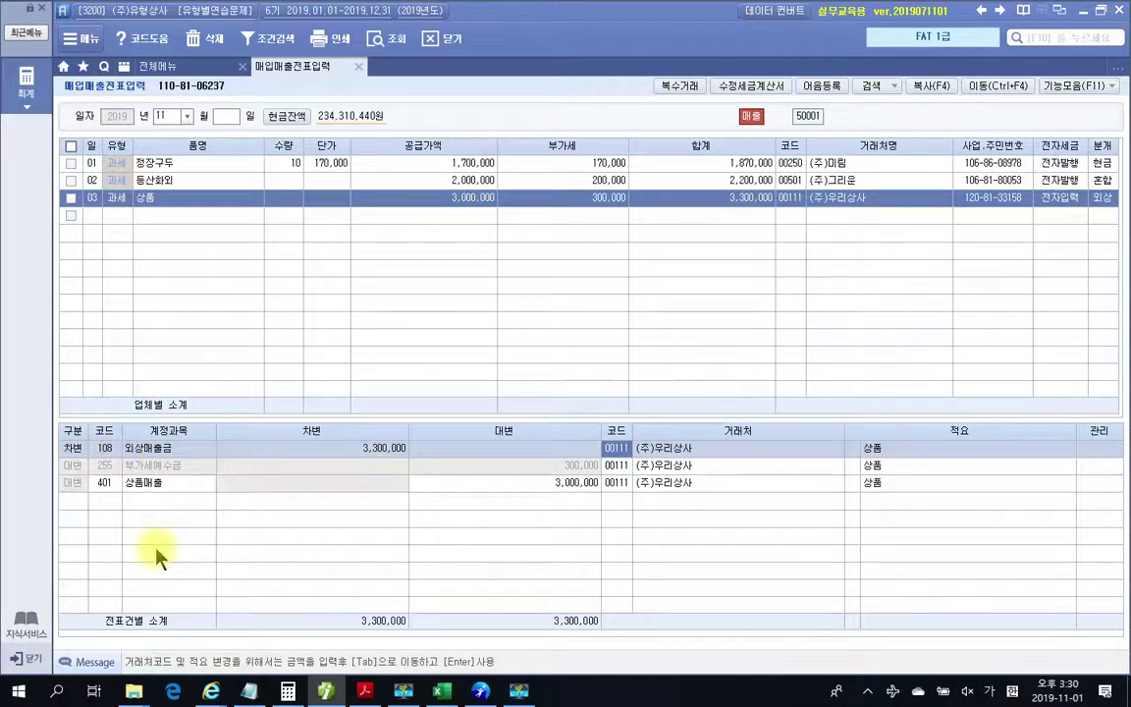
left_click(103, 466)
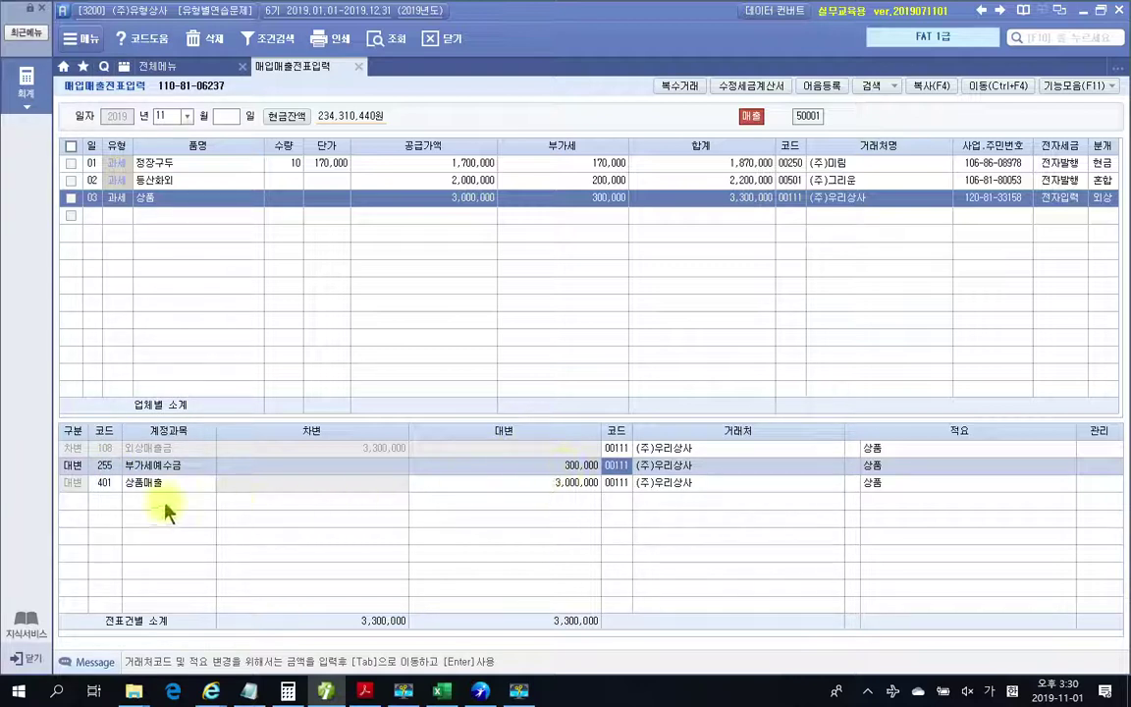
left_click(145, 482)
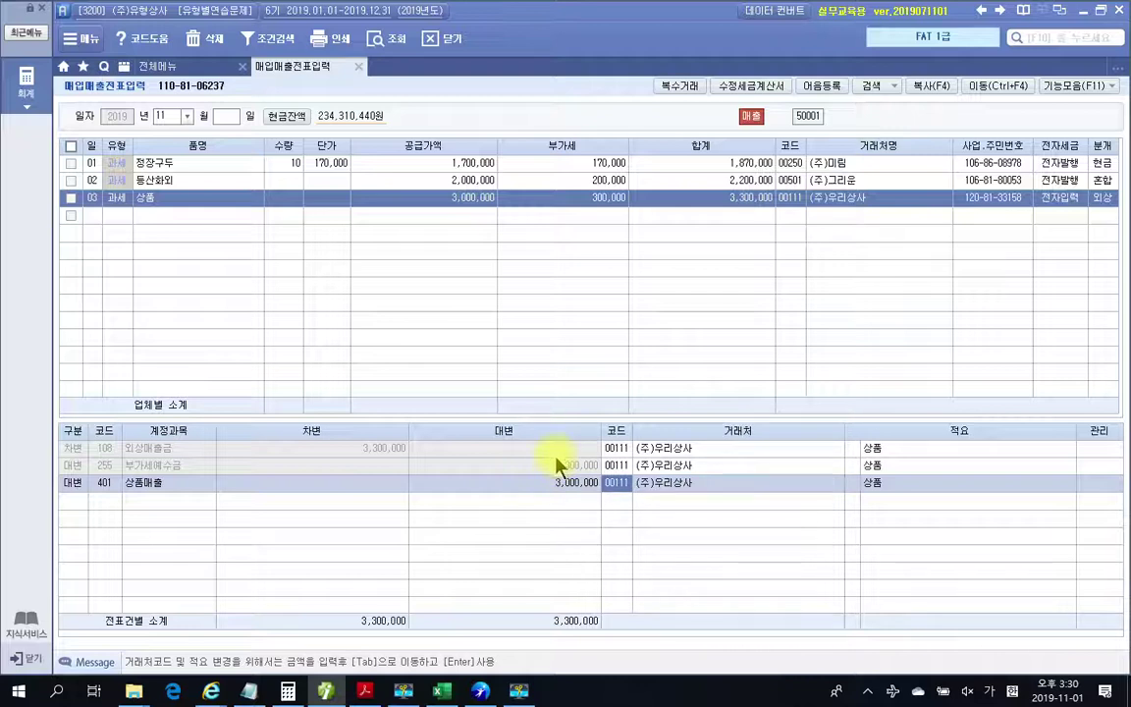
left_click(87, 217)
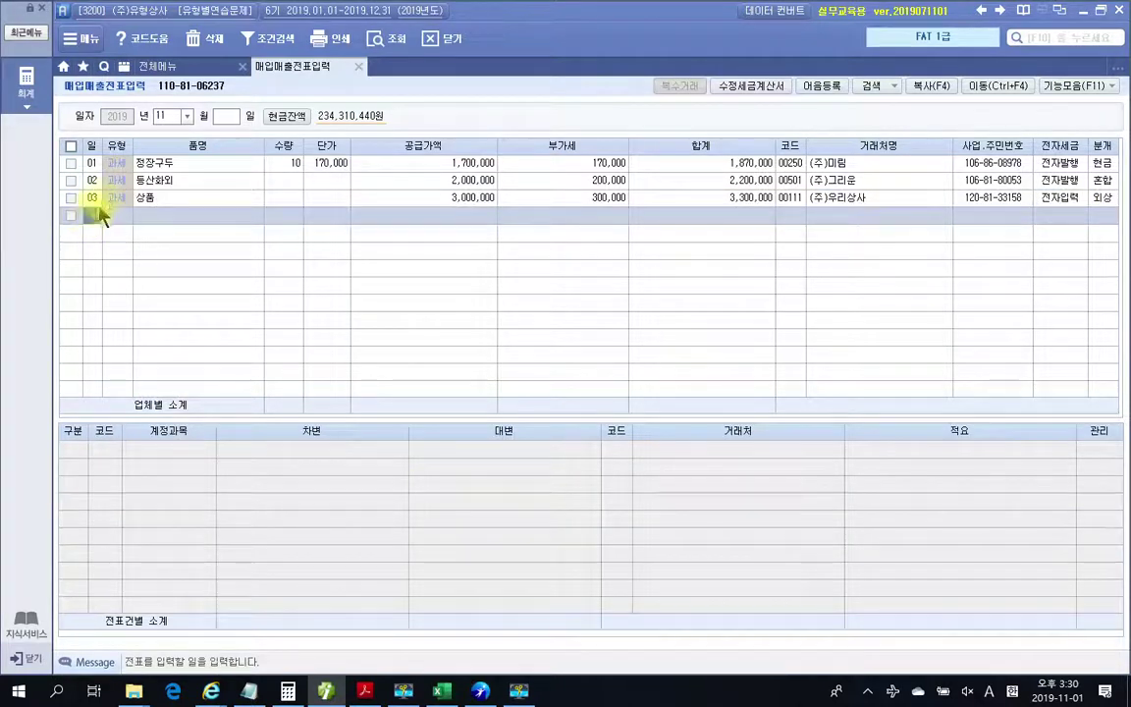
left_click(102, 198)
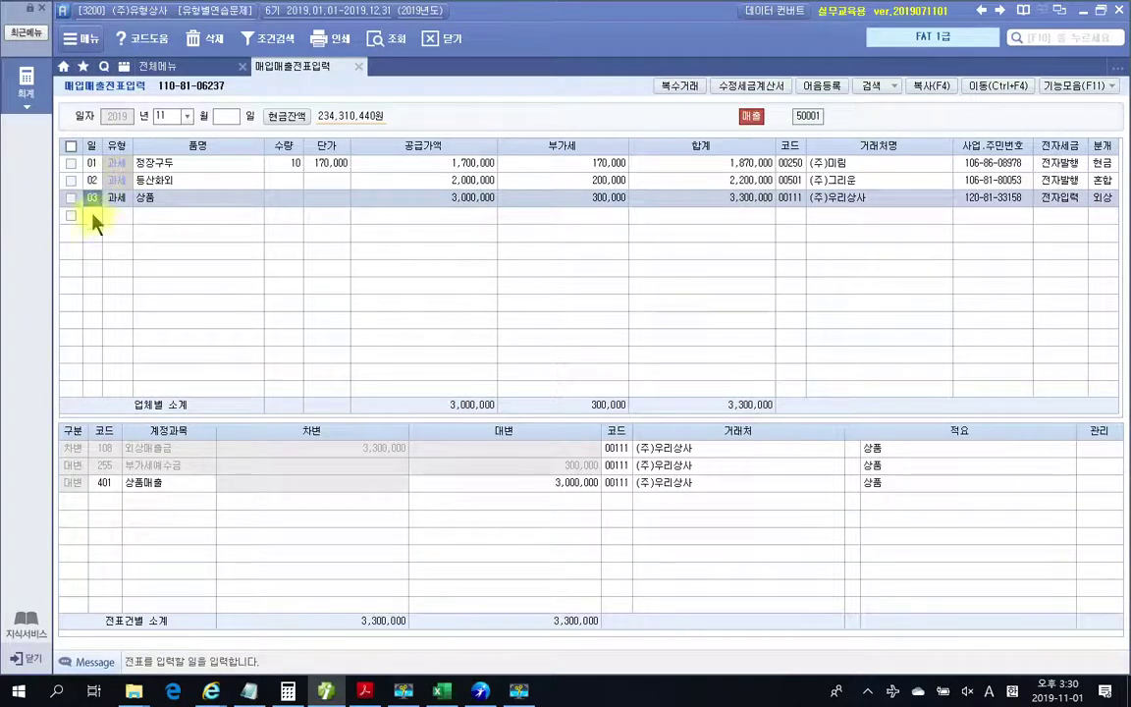
left_click(94, 216)
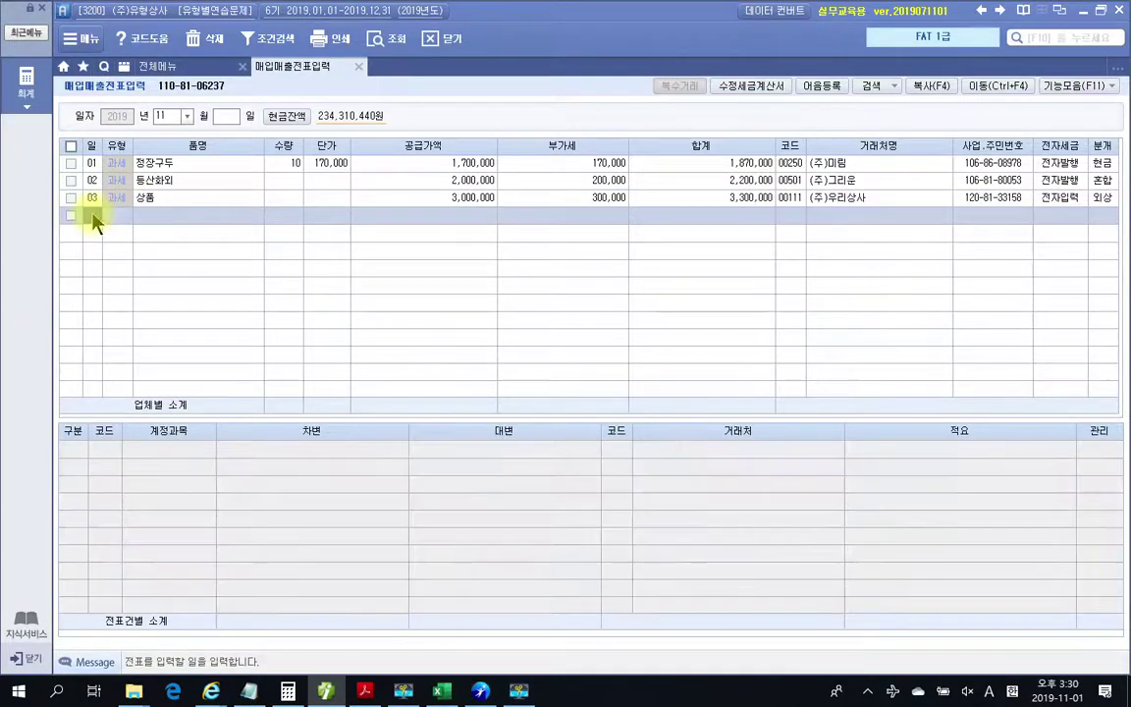
left_click(192, 66)
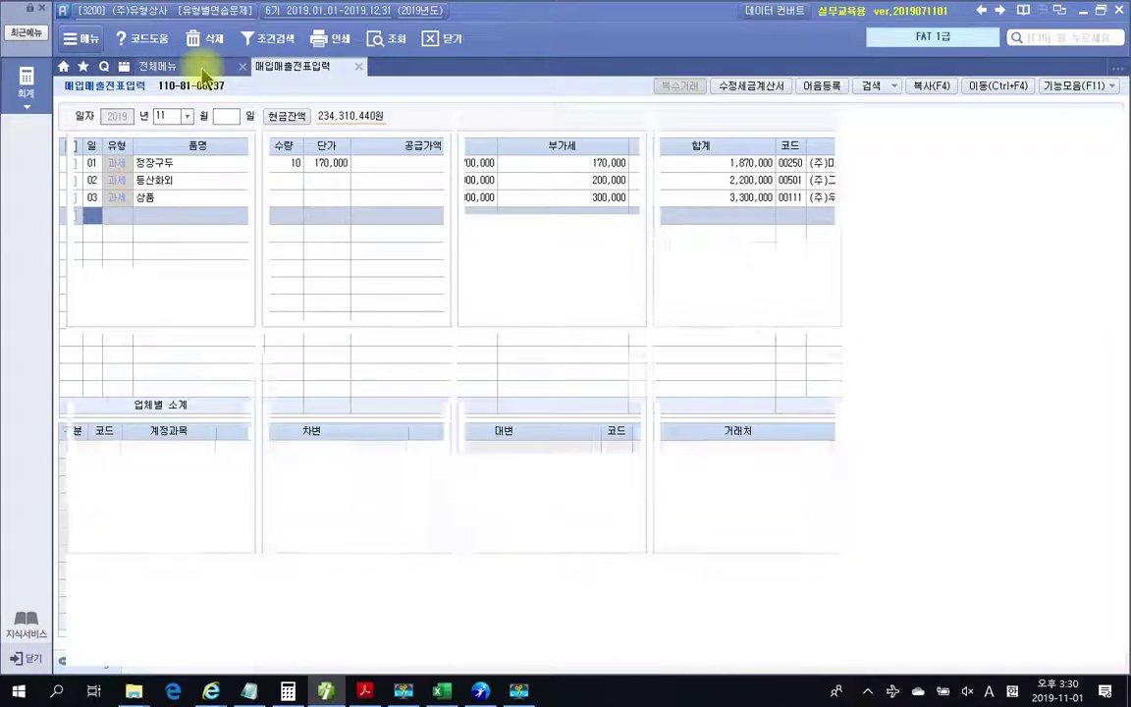
left_click(290, 69)
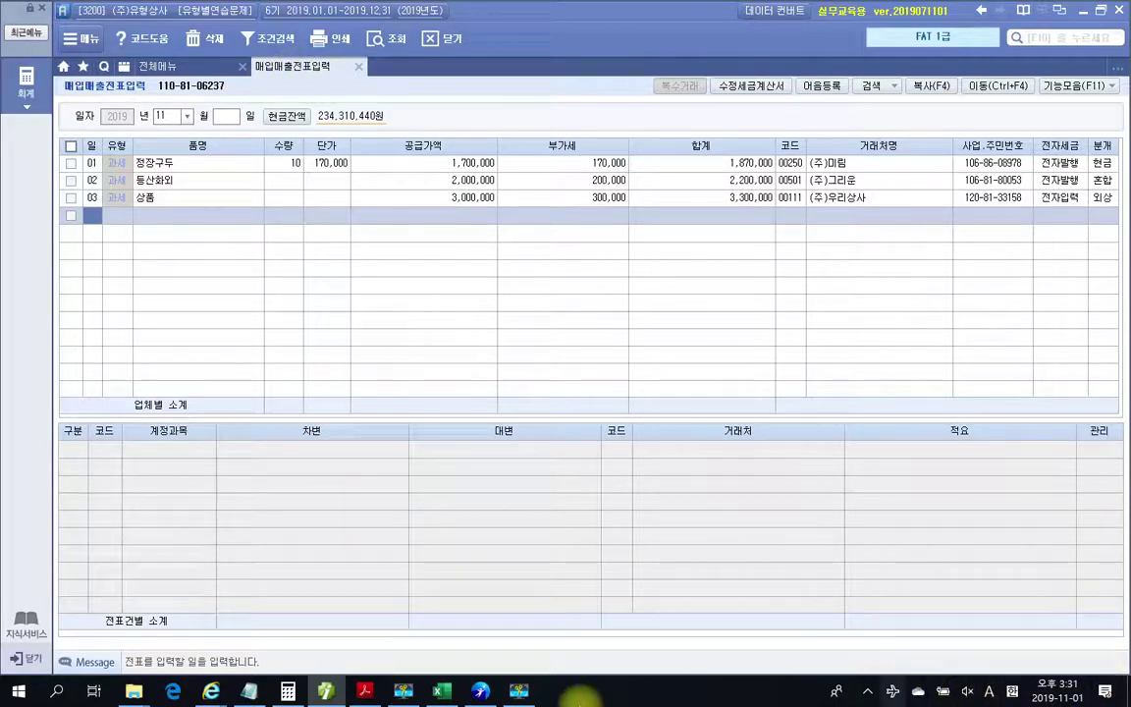
Step: Switch to the textbook PDF in Acrobat Reader and examine the November 4 sale to (주)동신사, marking its 당좌수표 payment as 현금
left_click(375, 694)
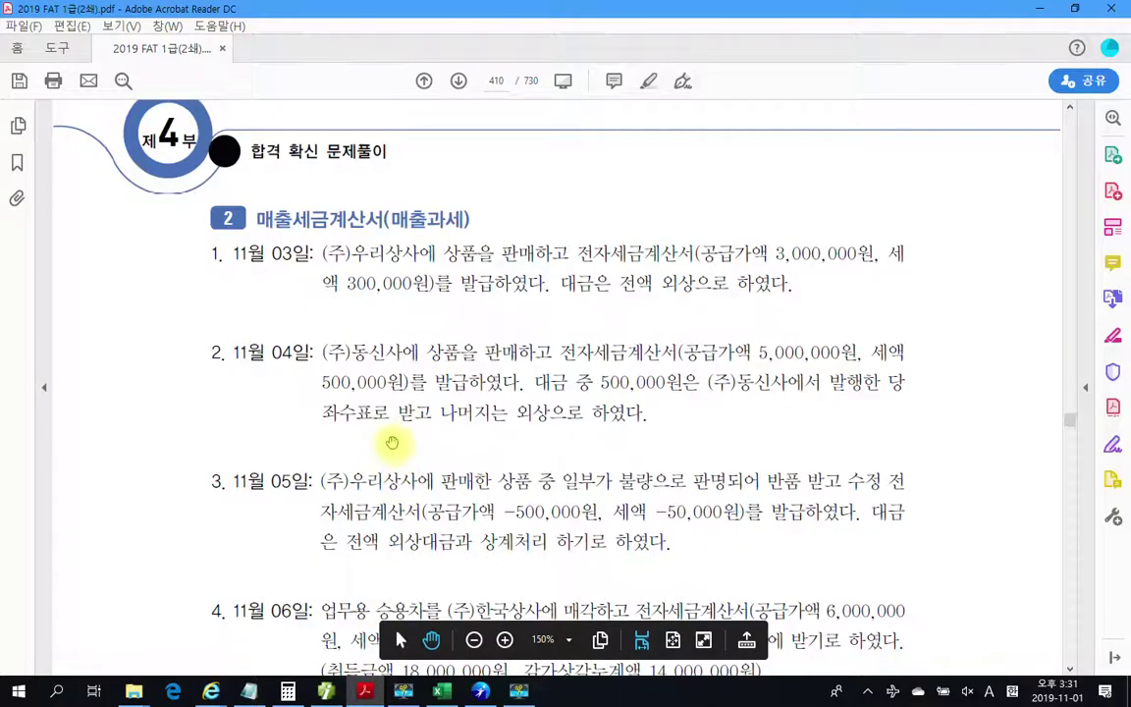
left_click_drag(305, 322, 958, 448)
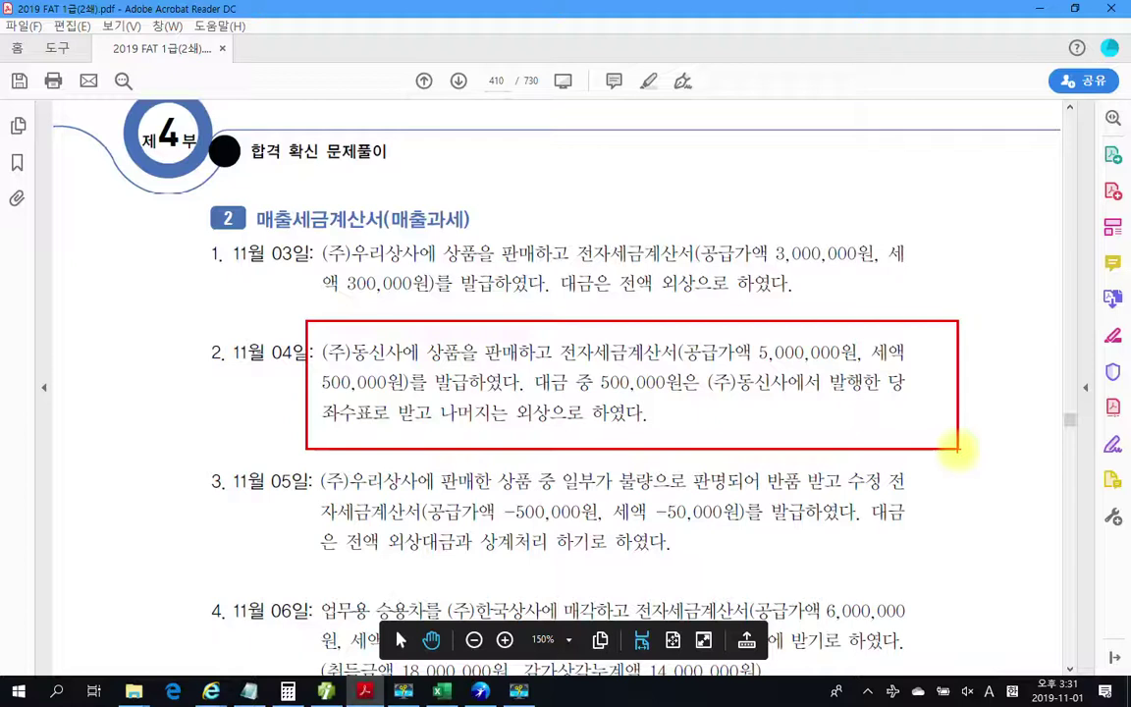
left_click_drag(715, 392, 926, 400)
left_click_drag(322, 427, 388, 429)
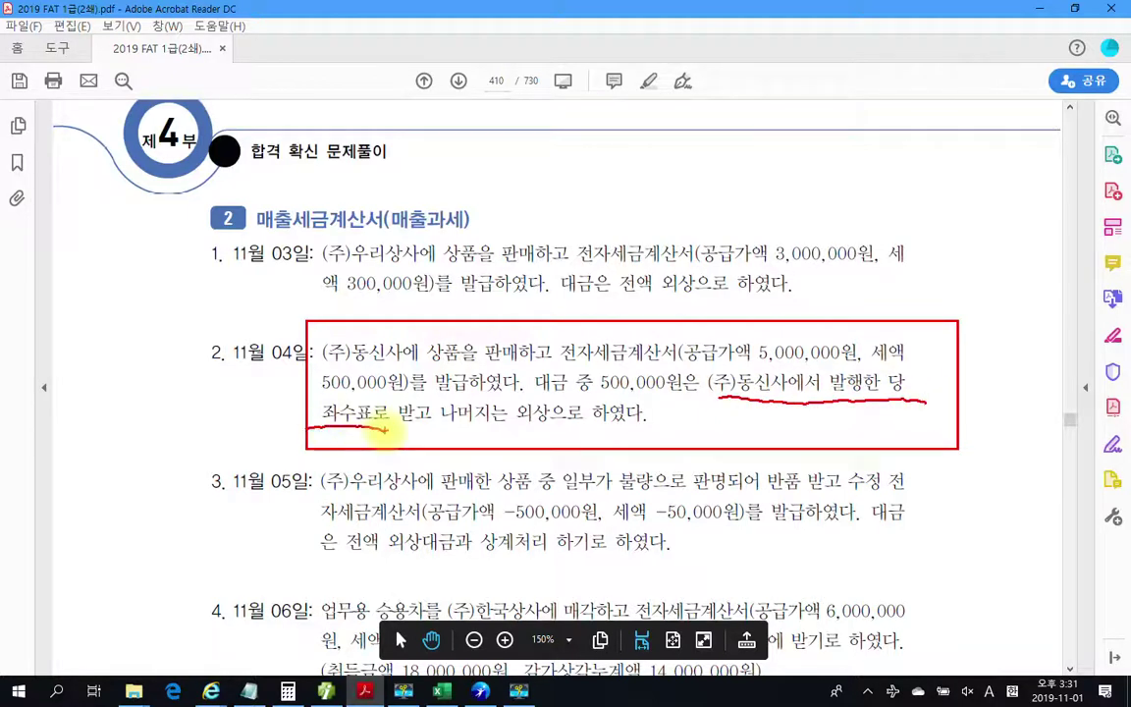
mouse_move(872, 397)
left_mouse_down()
mouse_move(940, 467)
mouse_move(926, 476)
left_mouse_up()
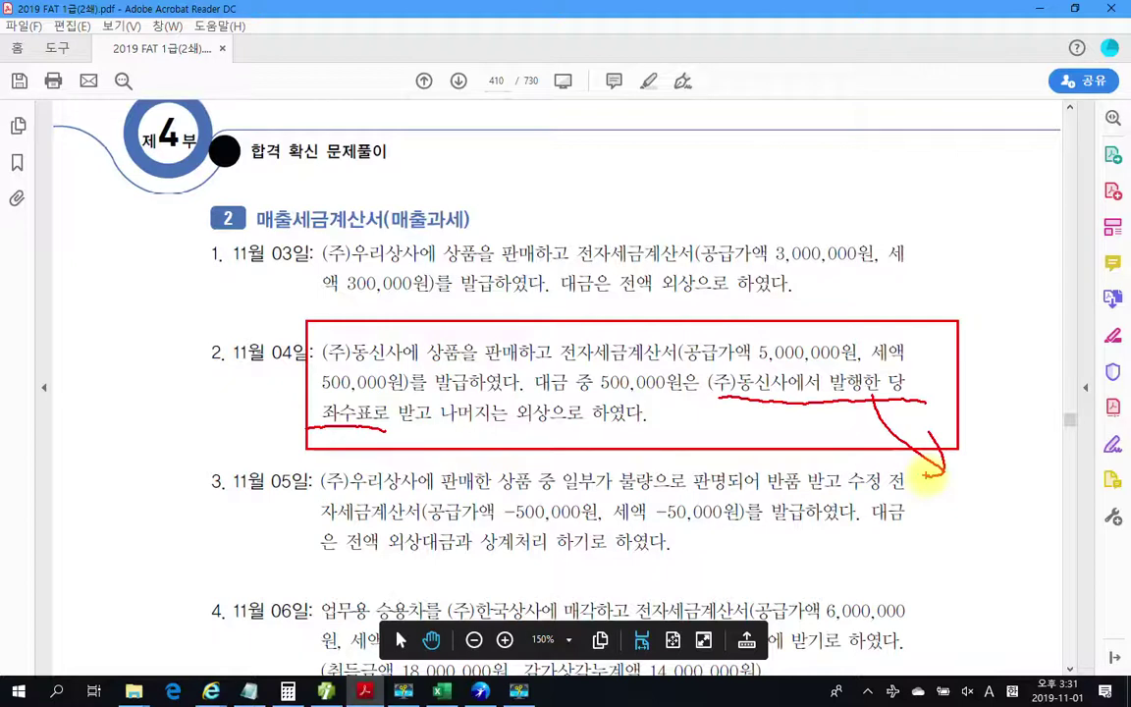
mouse_move(952, 339)
left_mouse_down()
mouse_move(968, 378)
mouse_move(965, 447)
mouse_move(1024, 454)
left_mouse_up()
mouse_move(1042, 403)
left_mouse_down()
mouse_move(1066, 432)
mouse_move(1056, 469)
mouse_move(1087, 491)
left_mouse_up()
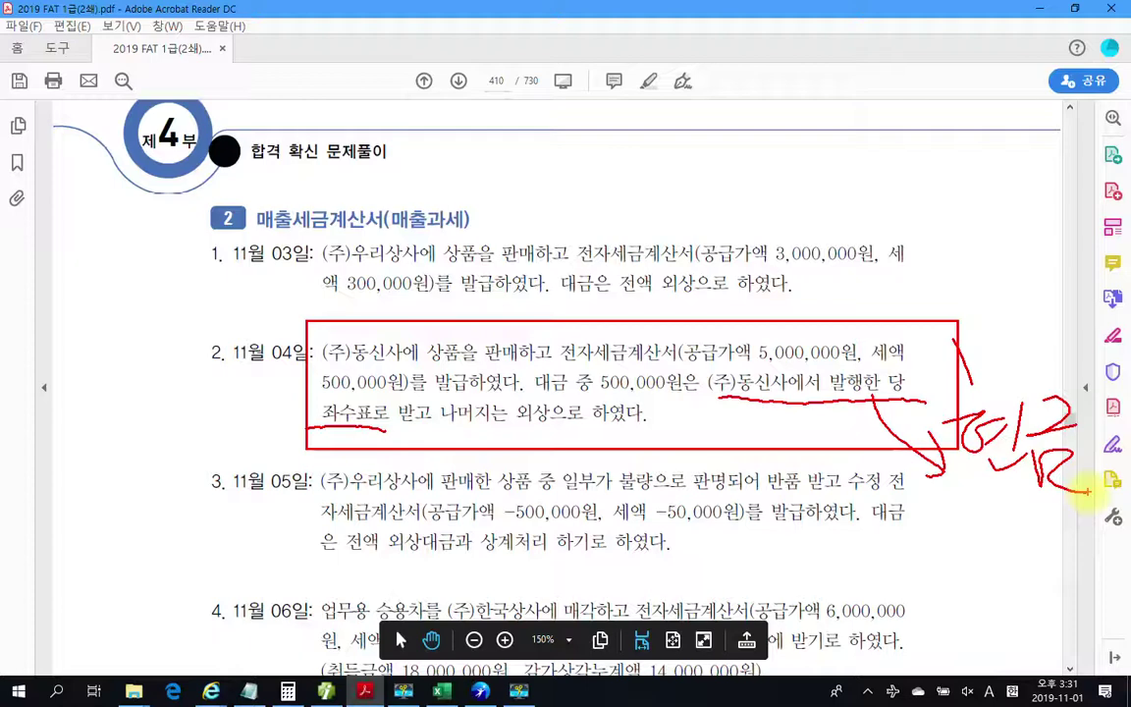
key("Escape")
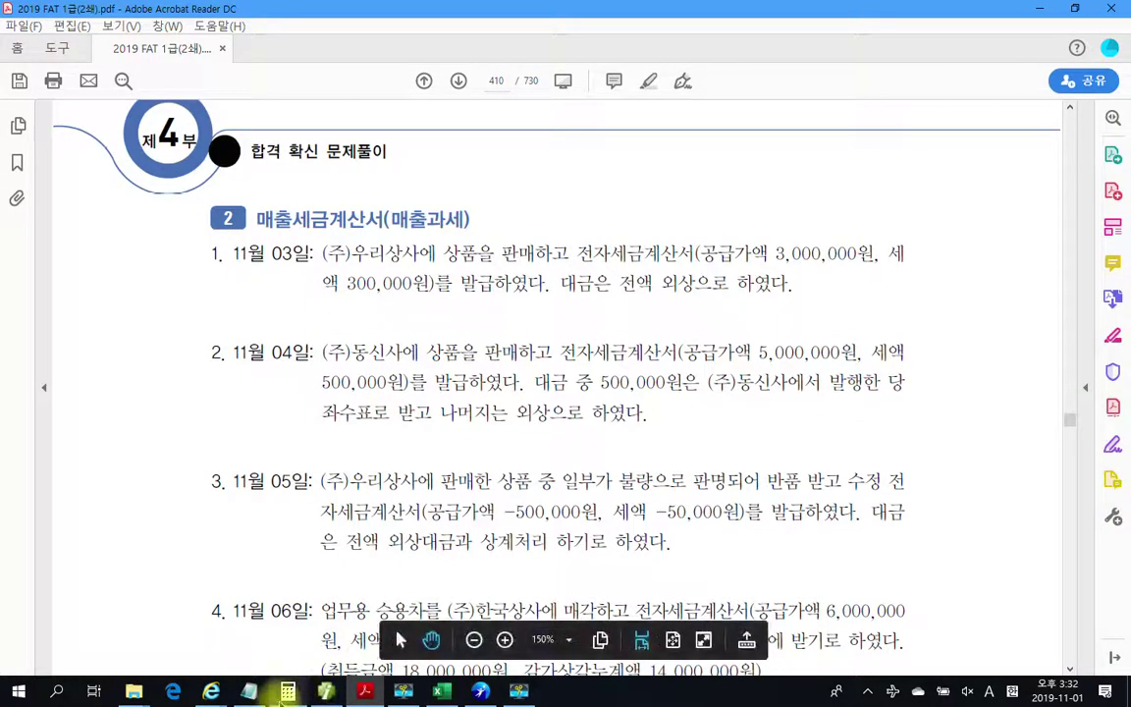
Step: Switch back to the accounting program and start a day 04 과세 (11) sale with item name 상품
left_click(334, 692)
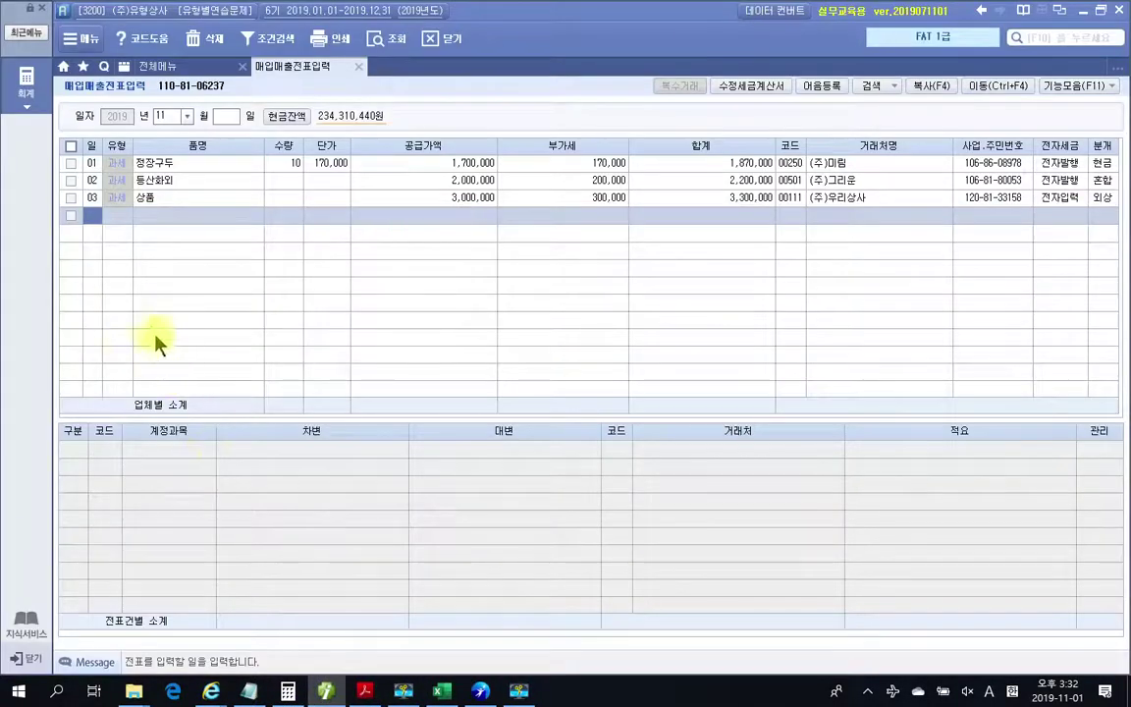
type("4")
key("Return")
type("11")
key("Return")
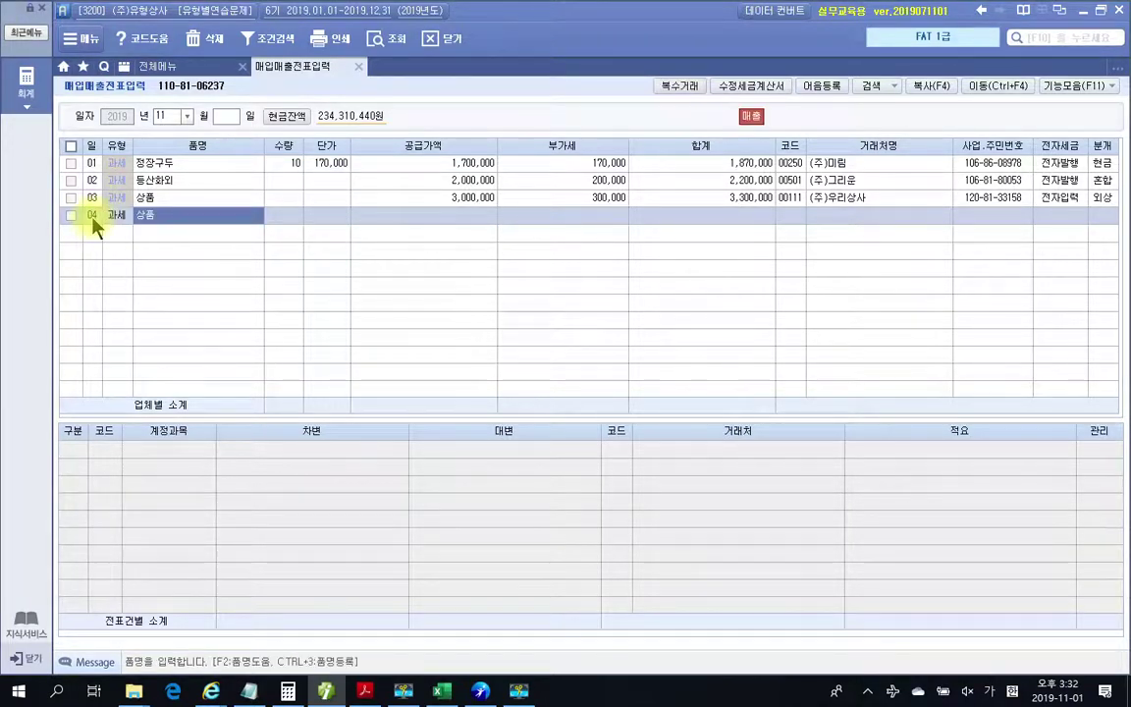
Step: Leave the day 04 sale's quantity and unit price blank and set its 공급가액 to 5,000,000
key("Return")
key("Return")
key("Return")
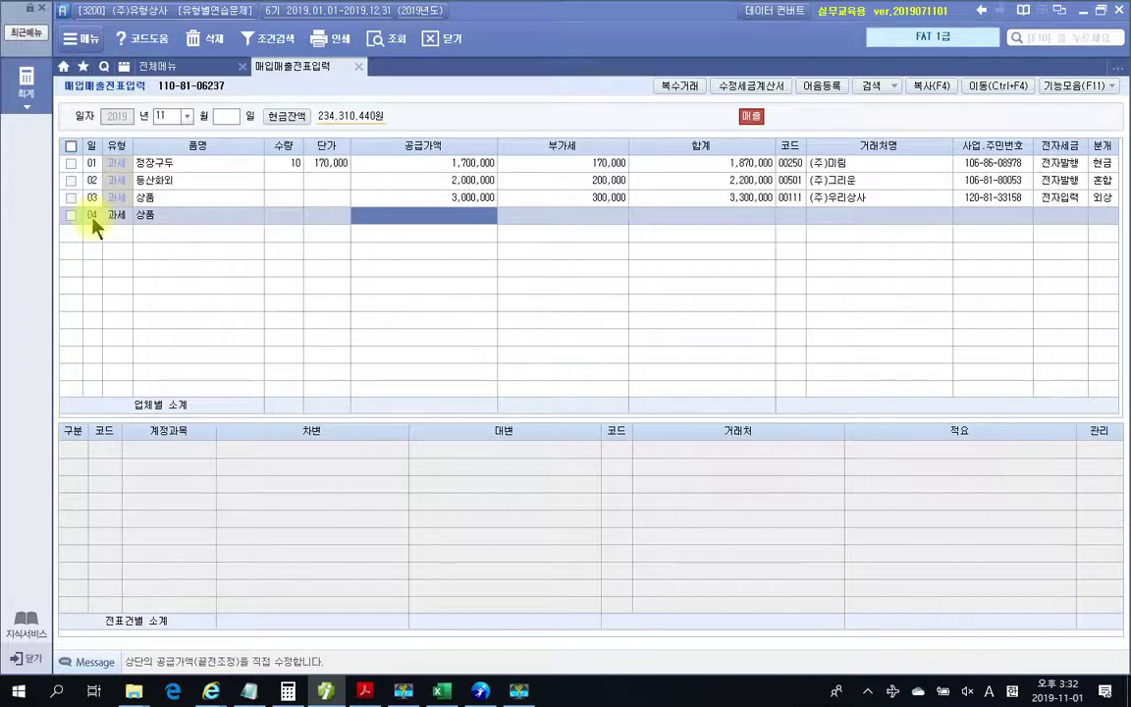
type("5000000")
key("Return")
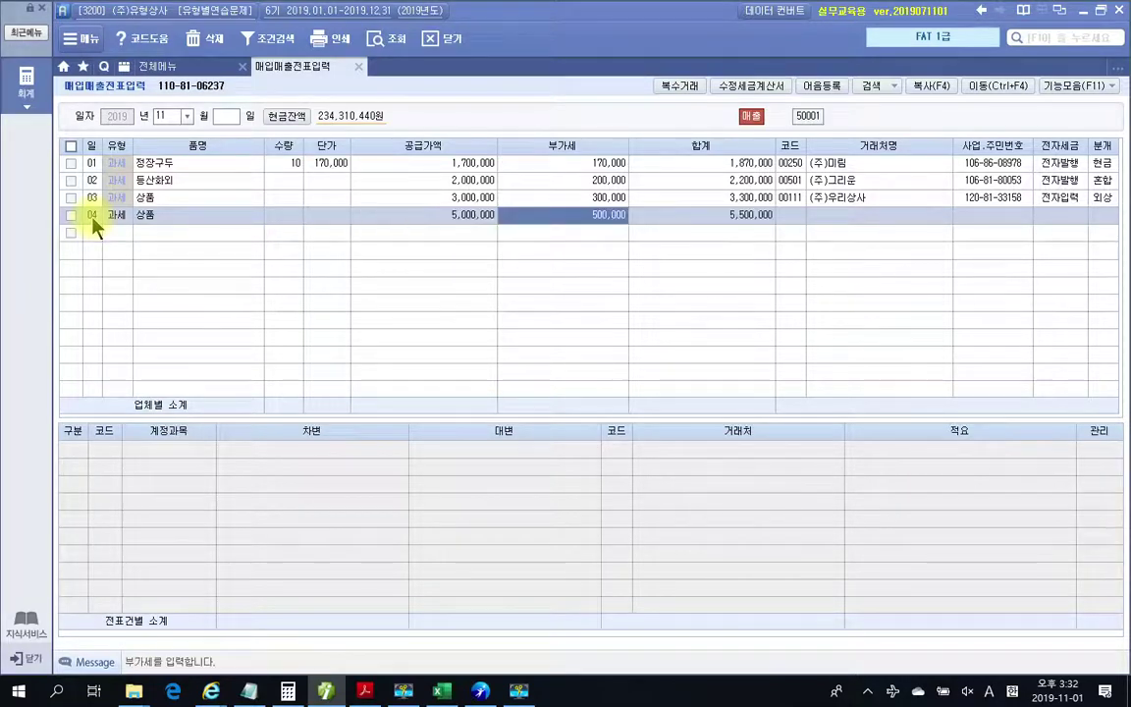
key("Return")
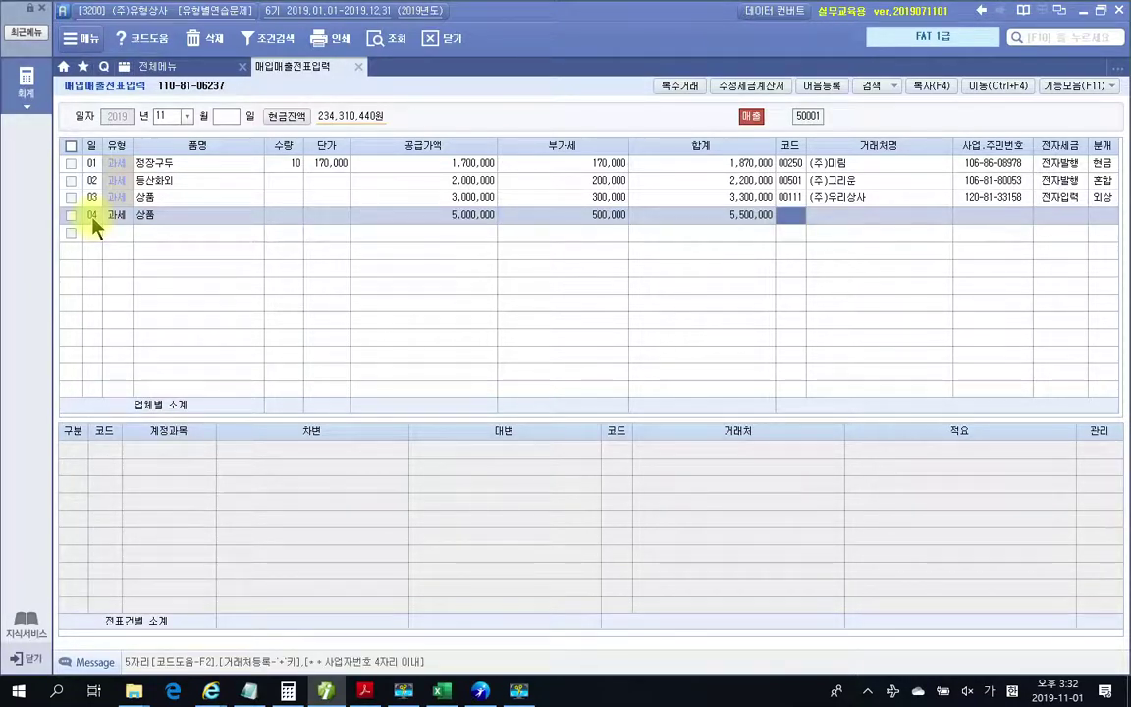
Step: Set the day 04 sale's customer to (주)동신사, its electronic invoice to 전자입력 and its journal type to 혼합
type("동해")
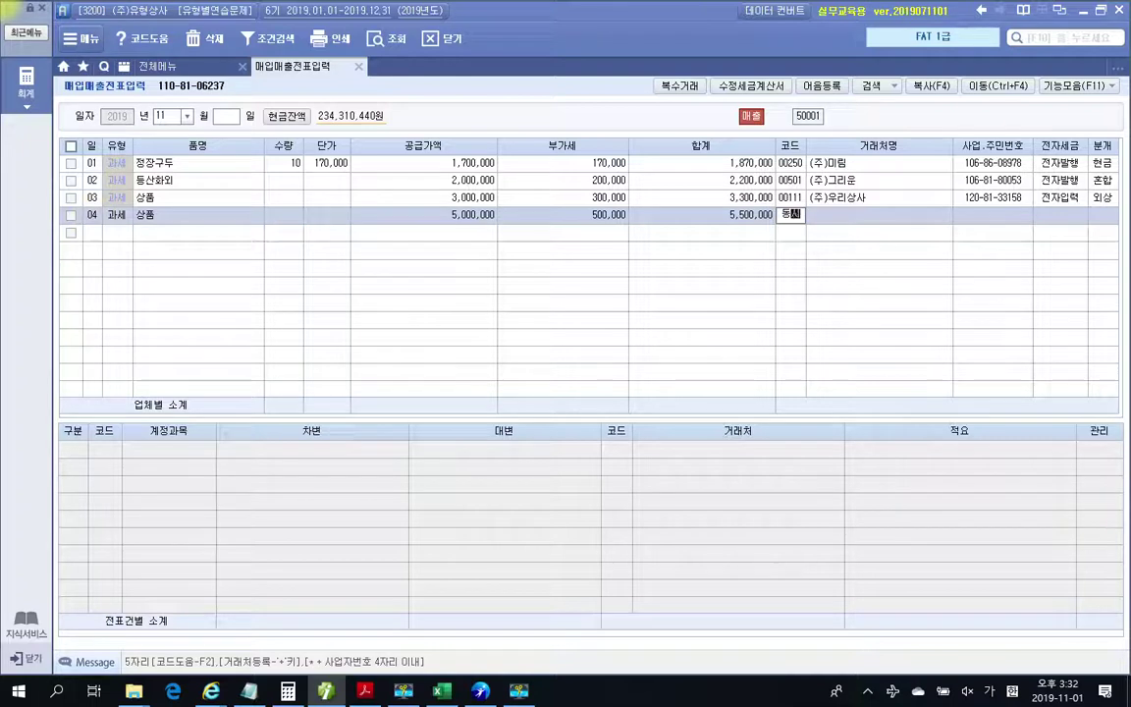
key("Return")
key("Return")
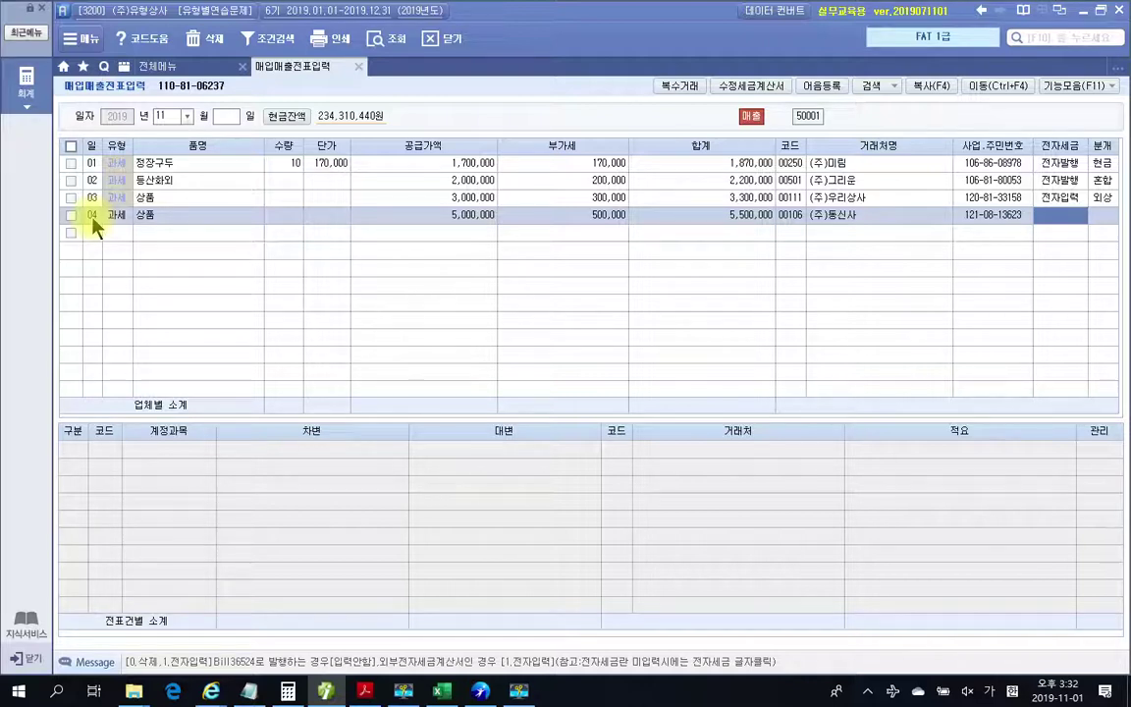
type("1")
key("Return")
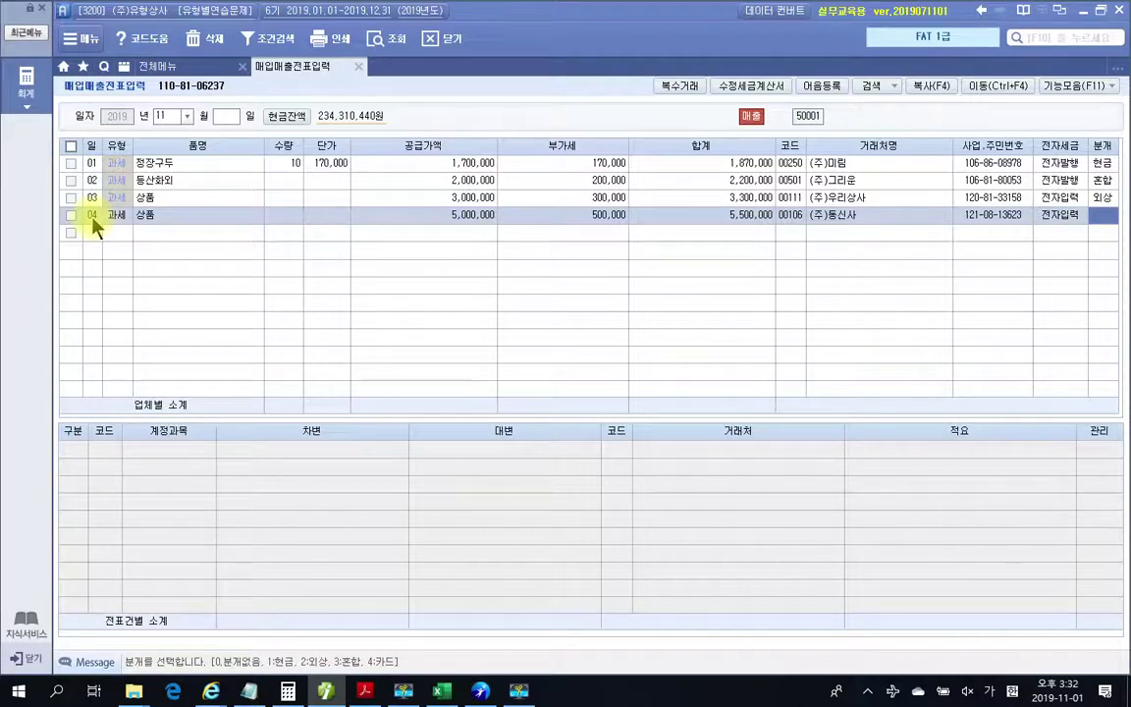
type("3")
key("Return")
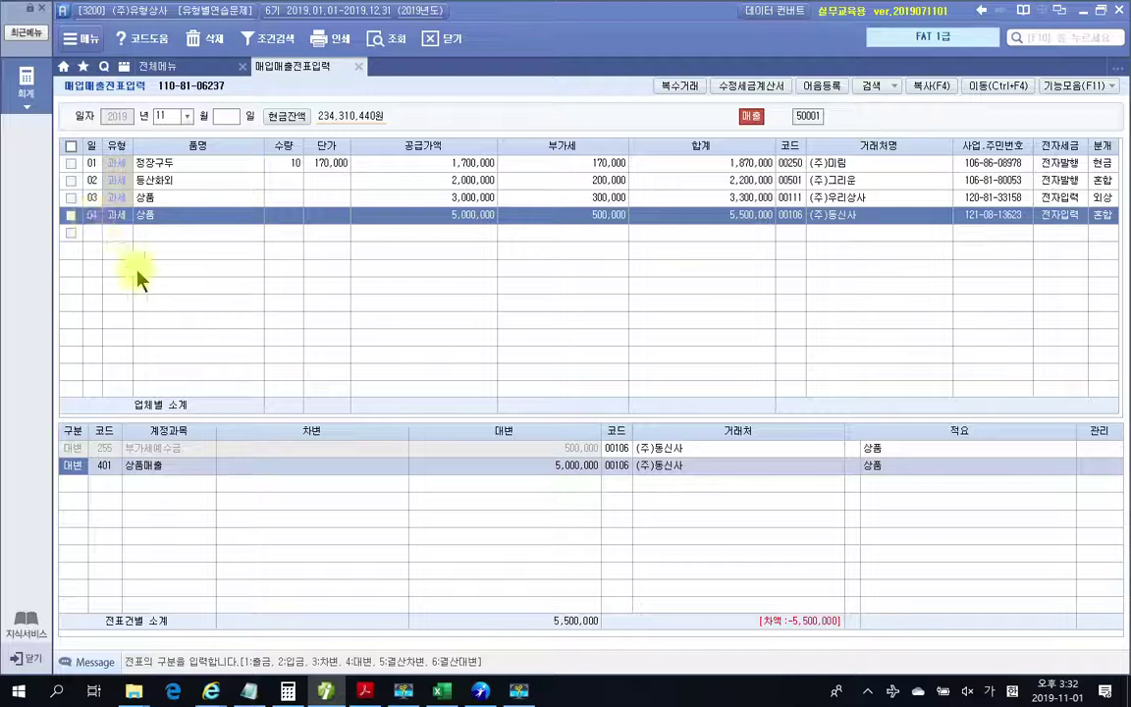
Step: Add a 차변 line to the day 04 journal for account 101 현금 with amount 500,000
left_click(76, 483)
type("3")
key("Return")
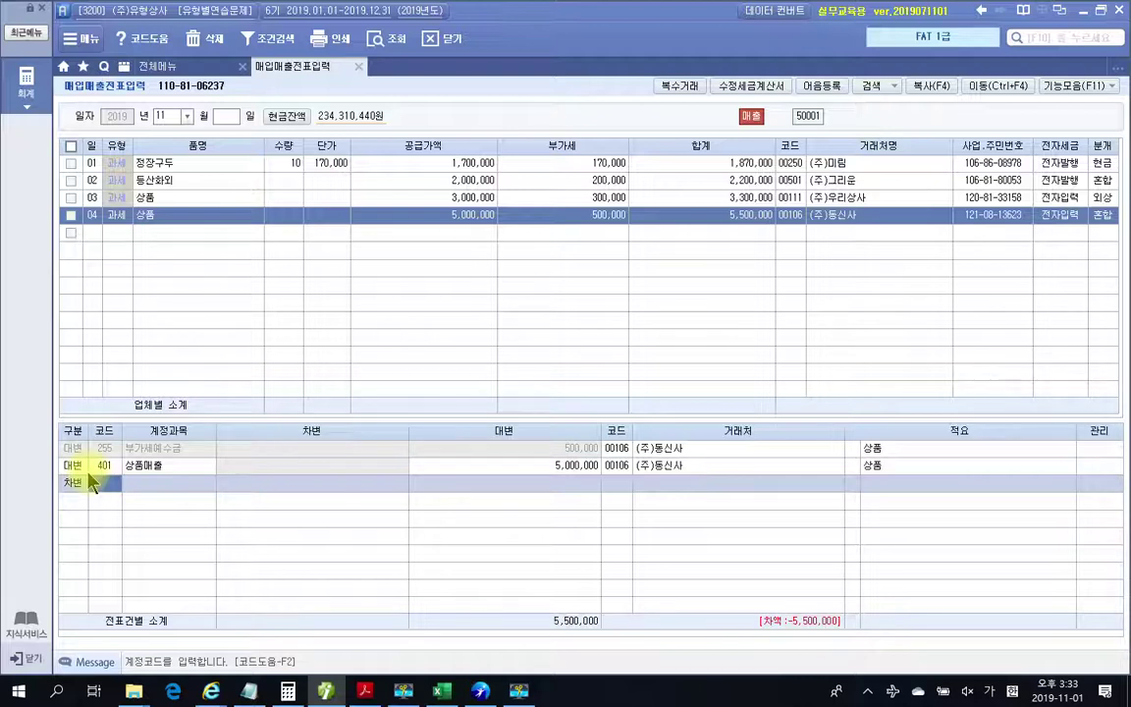
type("101")
key("Return")
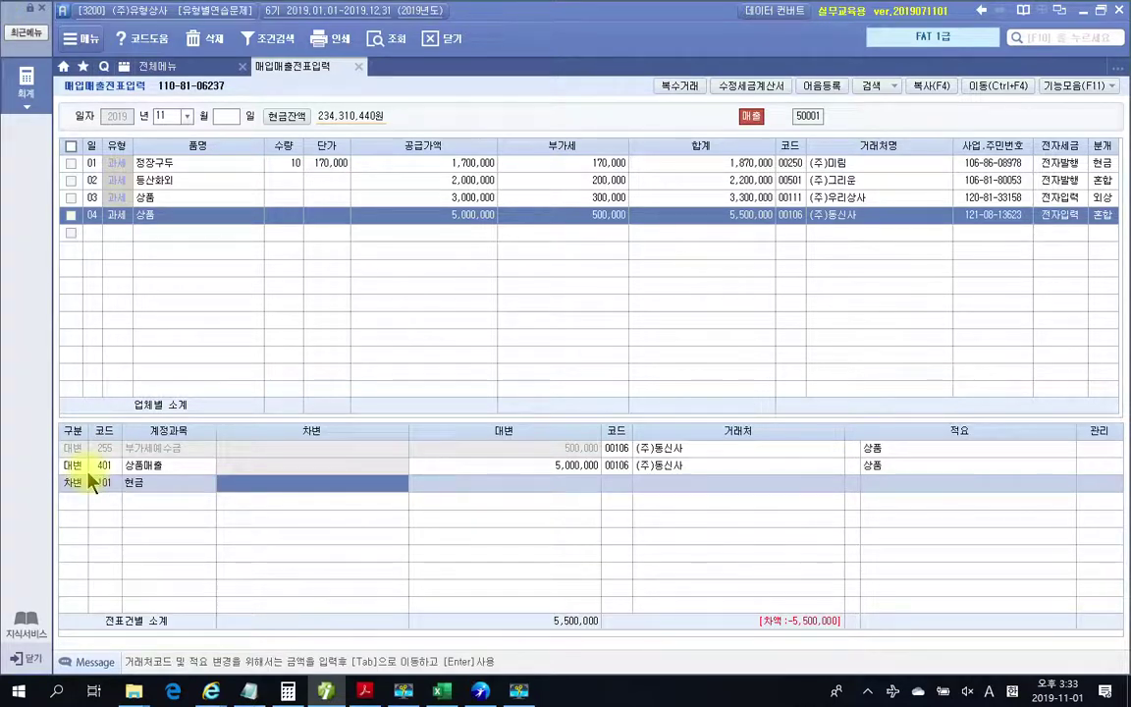
type("5000000")
key("Return")
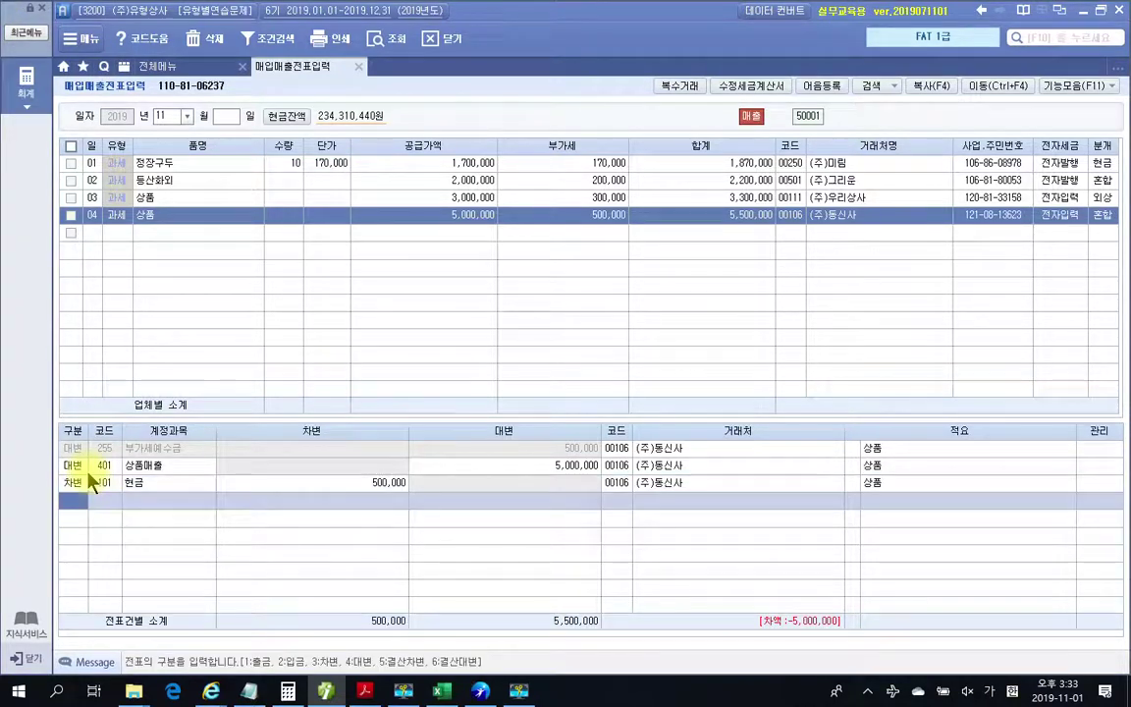
Step: Add a 차변 line to the day 04 journal for account 108 외상매출금 with amount 5,000,000
type("3")
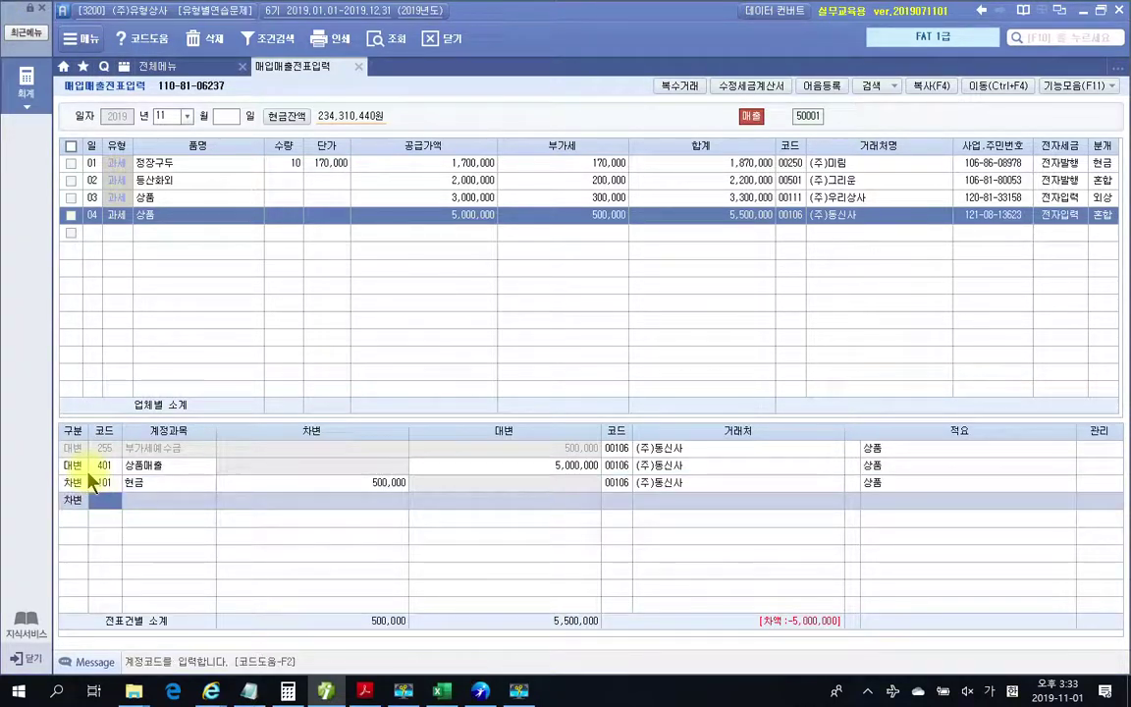
type("108")
key("Return")
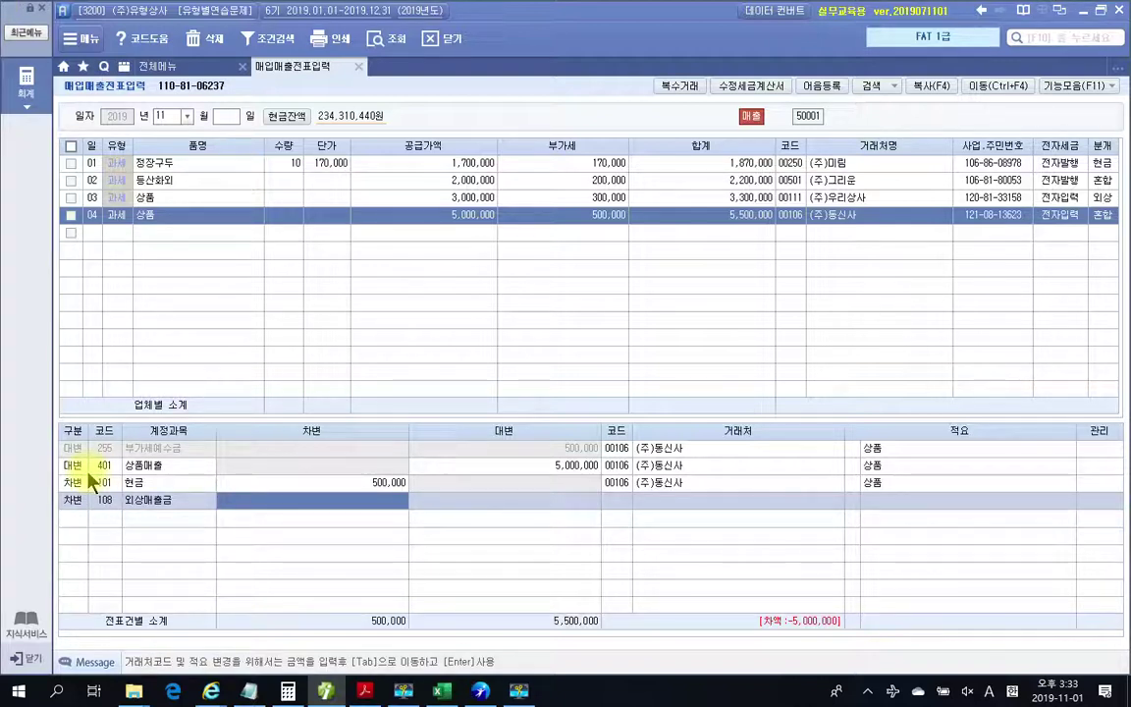
type("5000000")
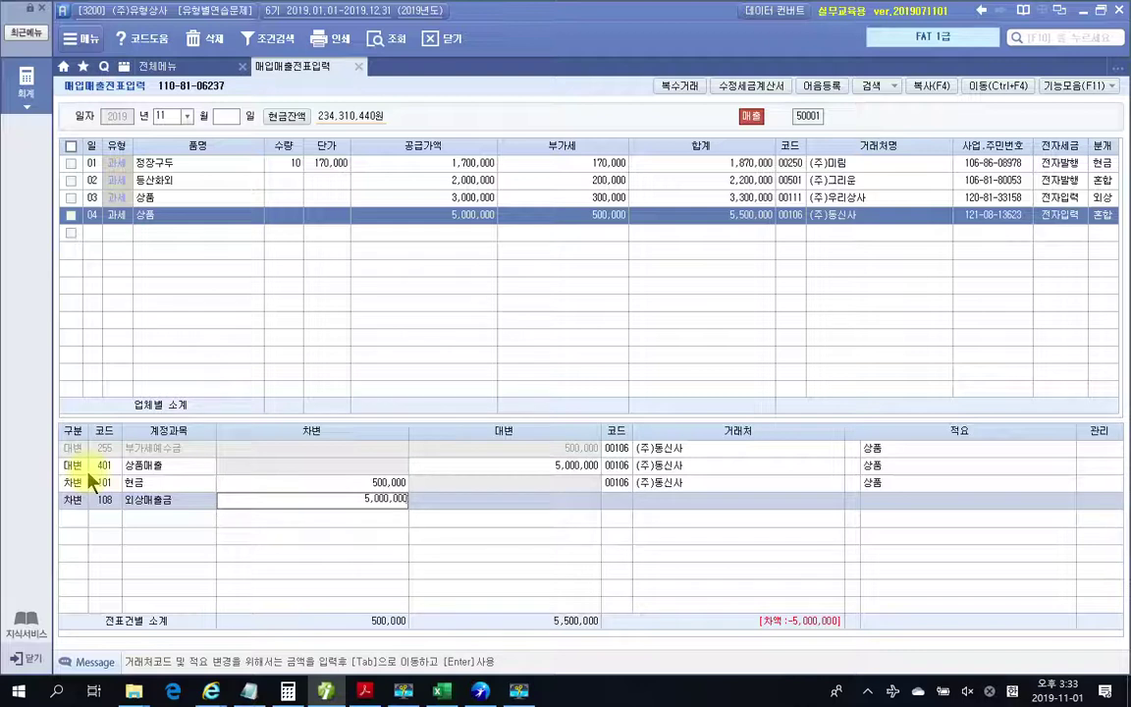
key("Return")
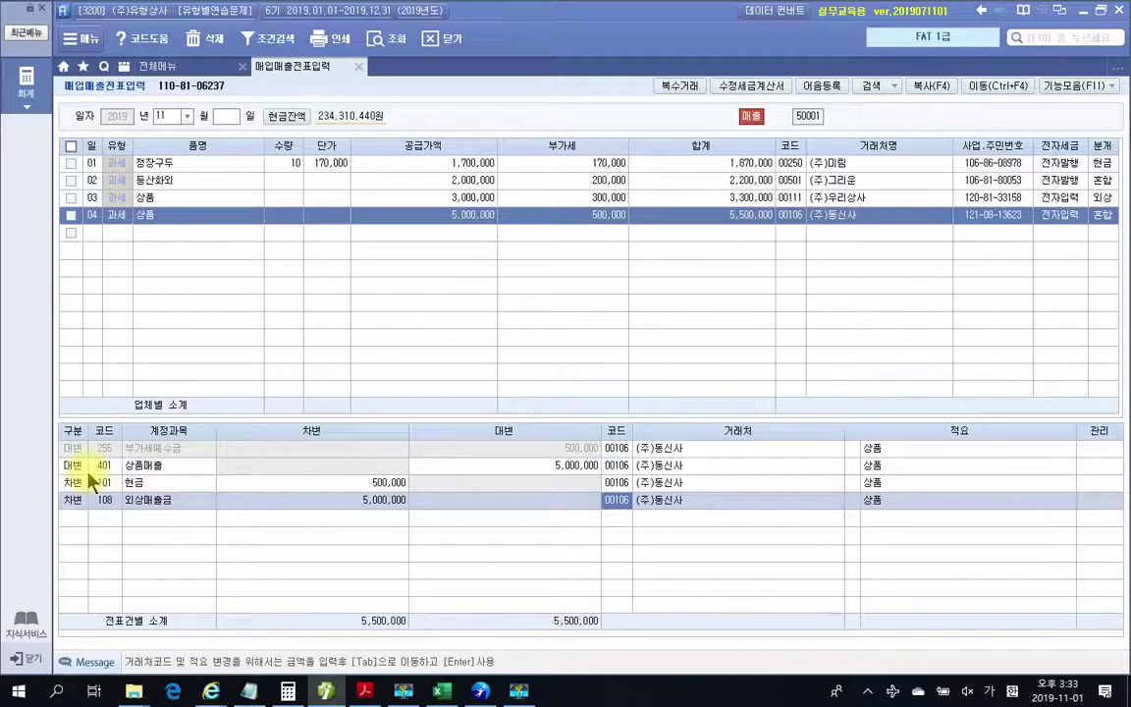
mouse_move(364, 691)
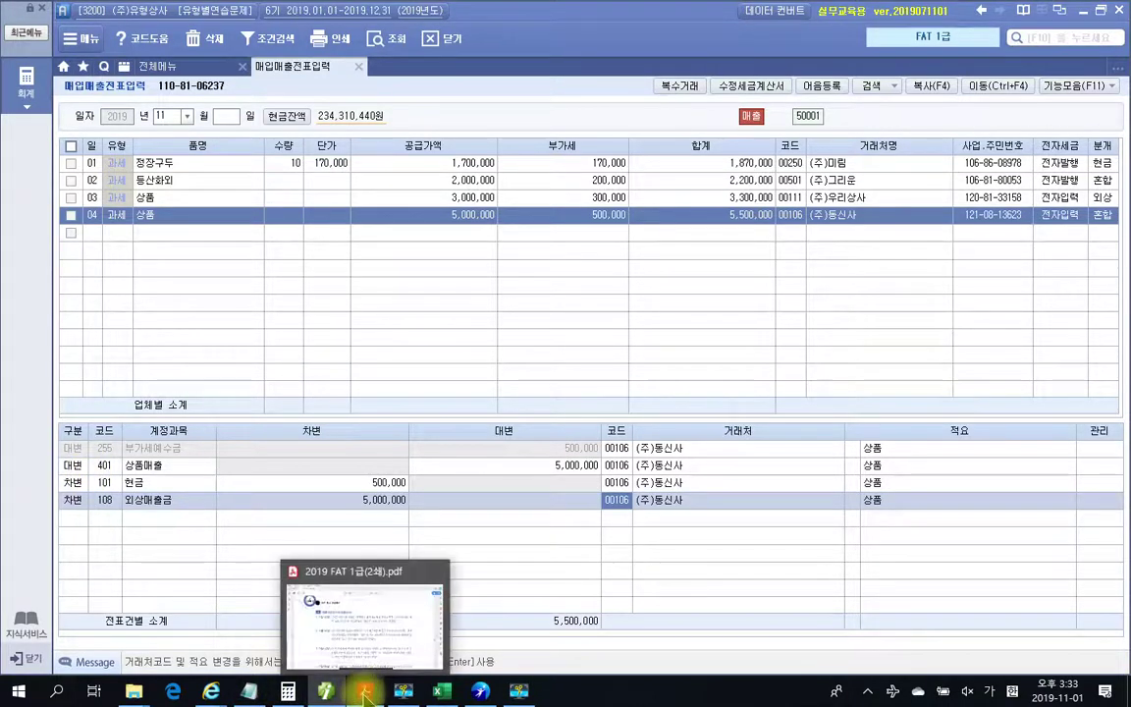
mouse_move(403, 690)
key("Return")
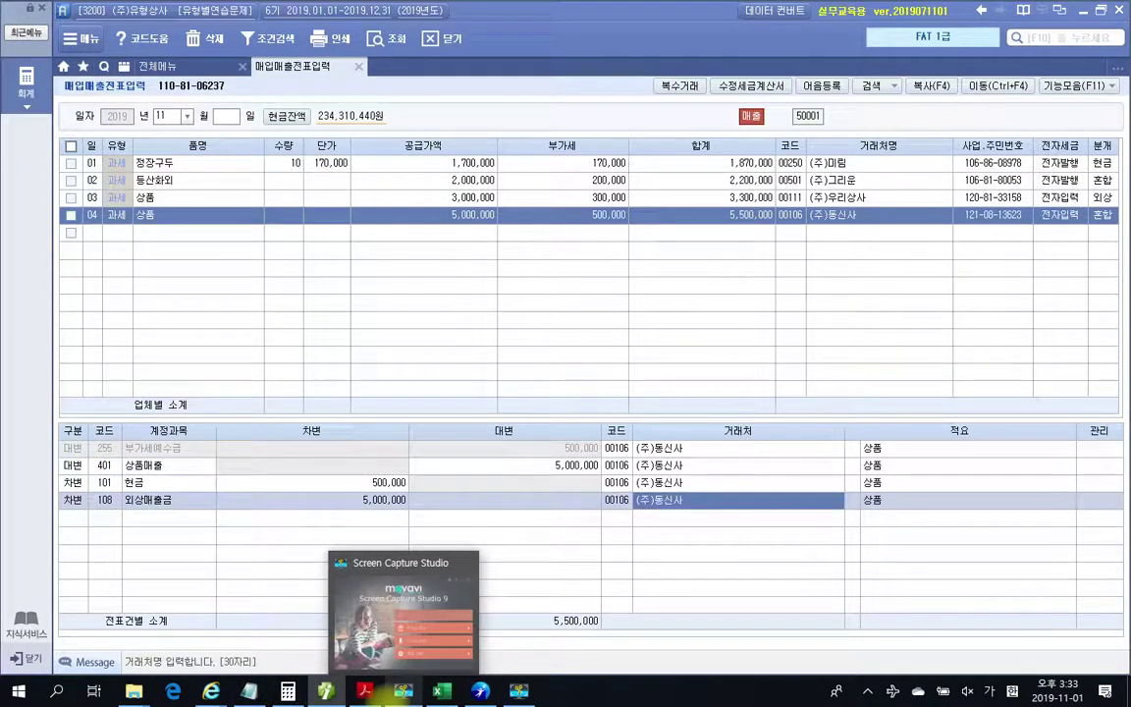
Step: Complete the day 04 sale's journal entry and move on to a blank voucher row
key("Return")
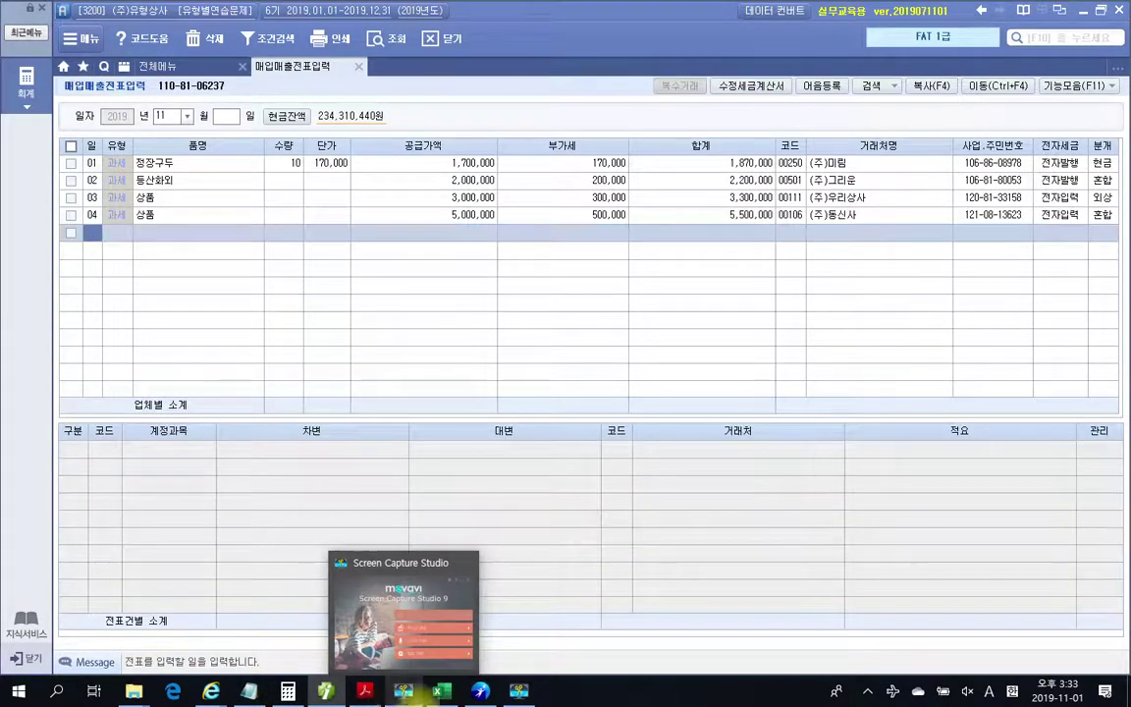
left_click(518, 693)
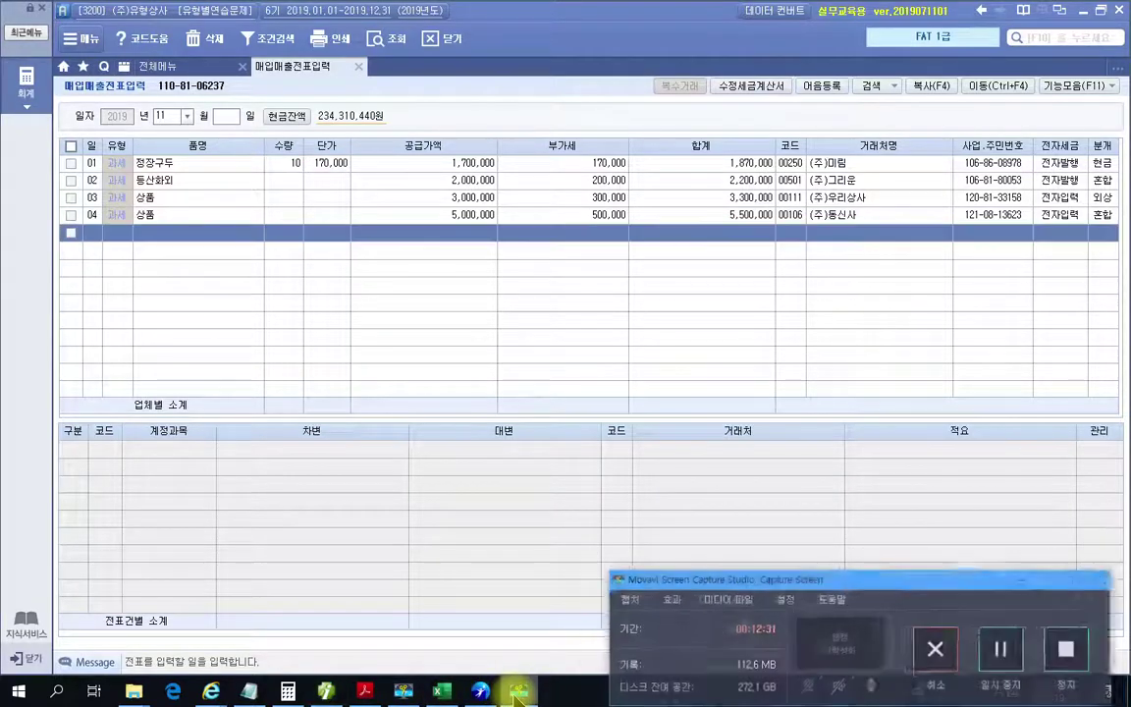
left_click(518, 692)
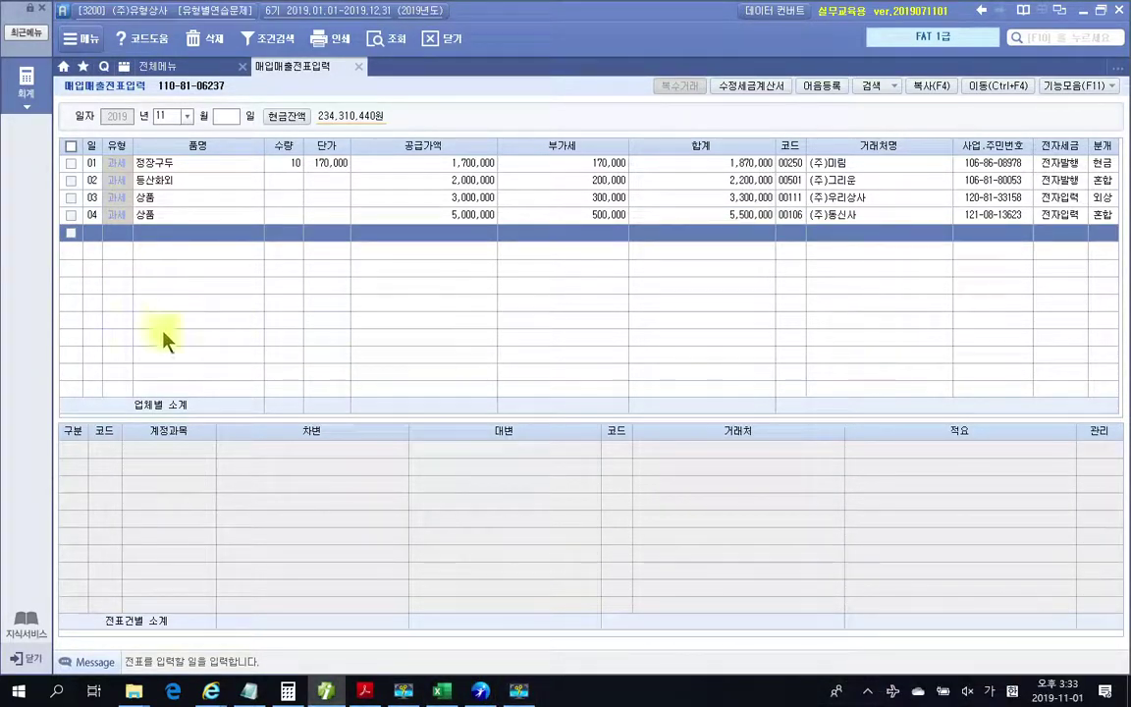
Step: Switch to the textbook PDF in Adobe Acrobat Reader and read the November 5 (주)우리상사 return problem, marking its amounts and settlement terms
left_click(364, 692)
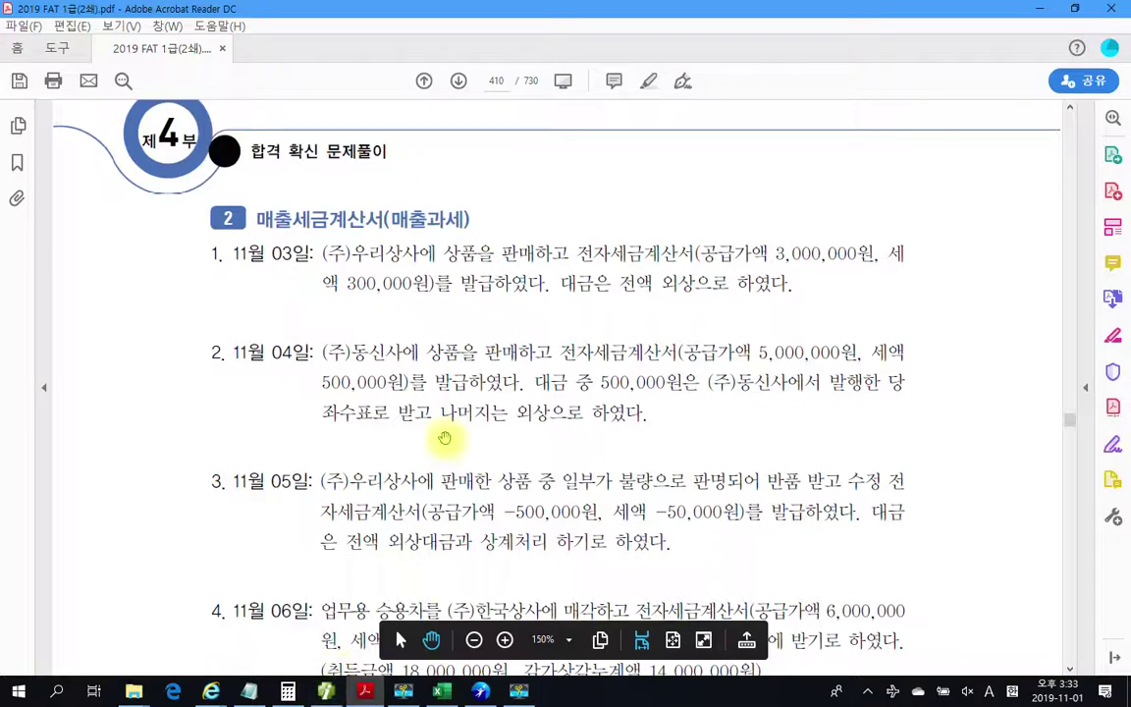
scroll(447, 445, "down", 3)
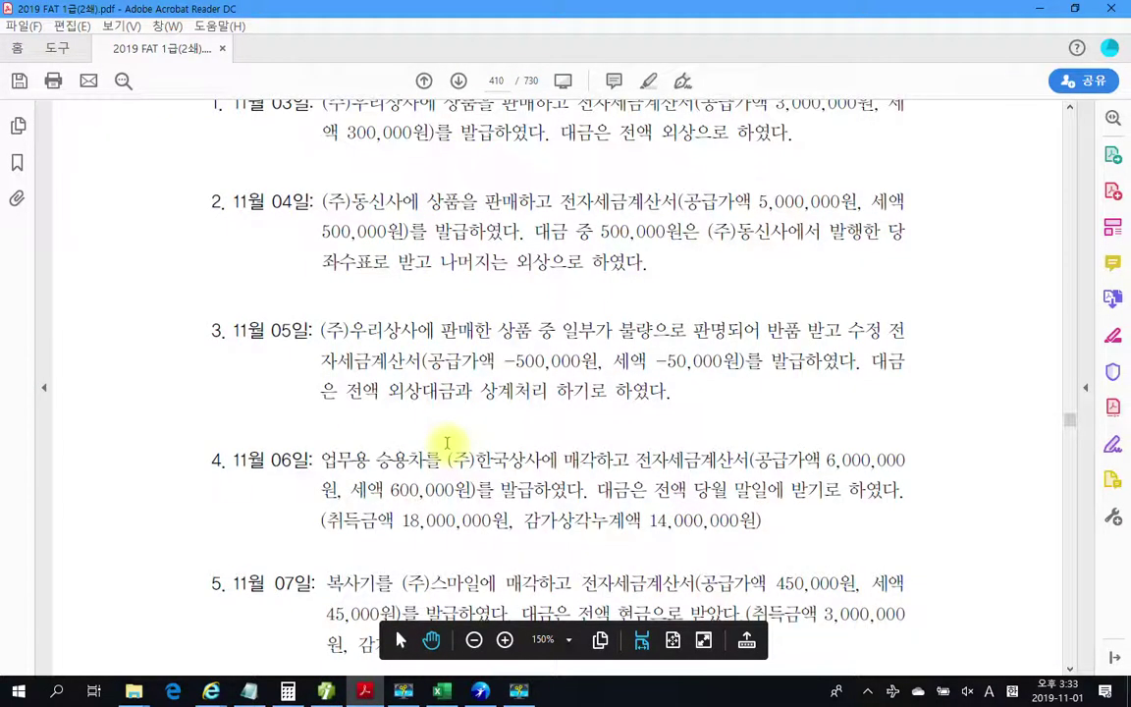
left_click_drag(315, 305, 419, 392)
left_click_drag(501, 413, 922, 414)
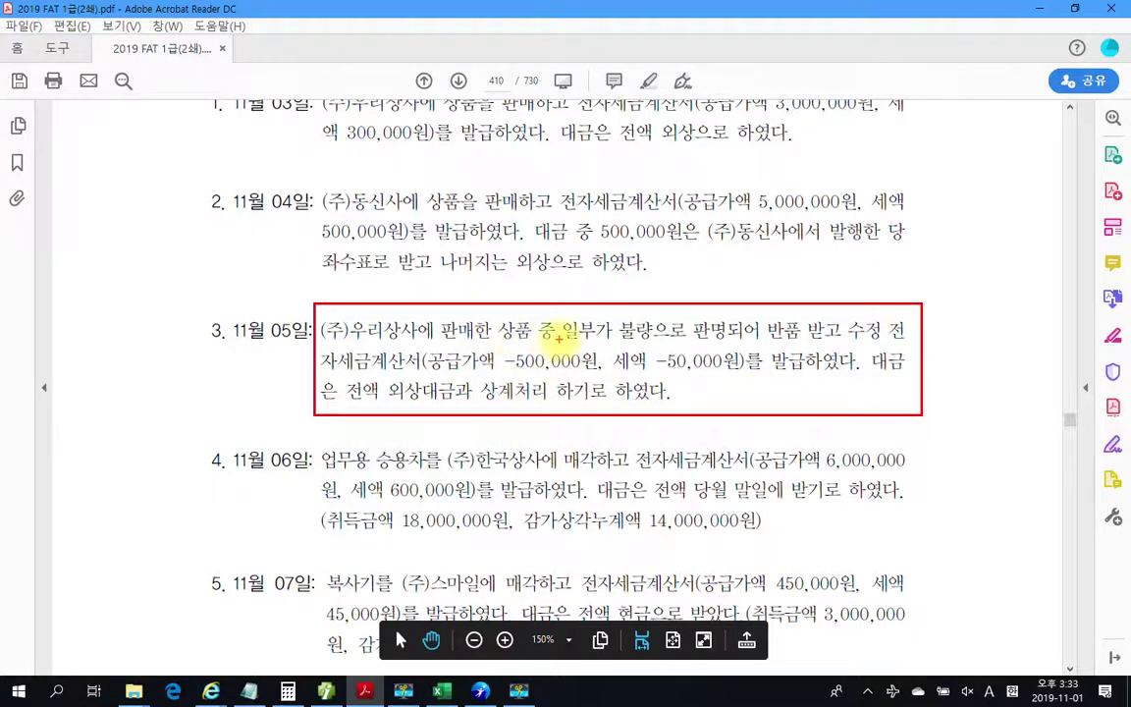
left_click_drag(758, 343, 843, 343)
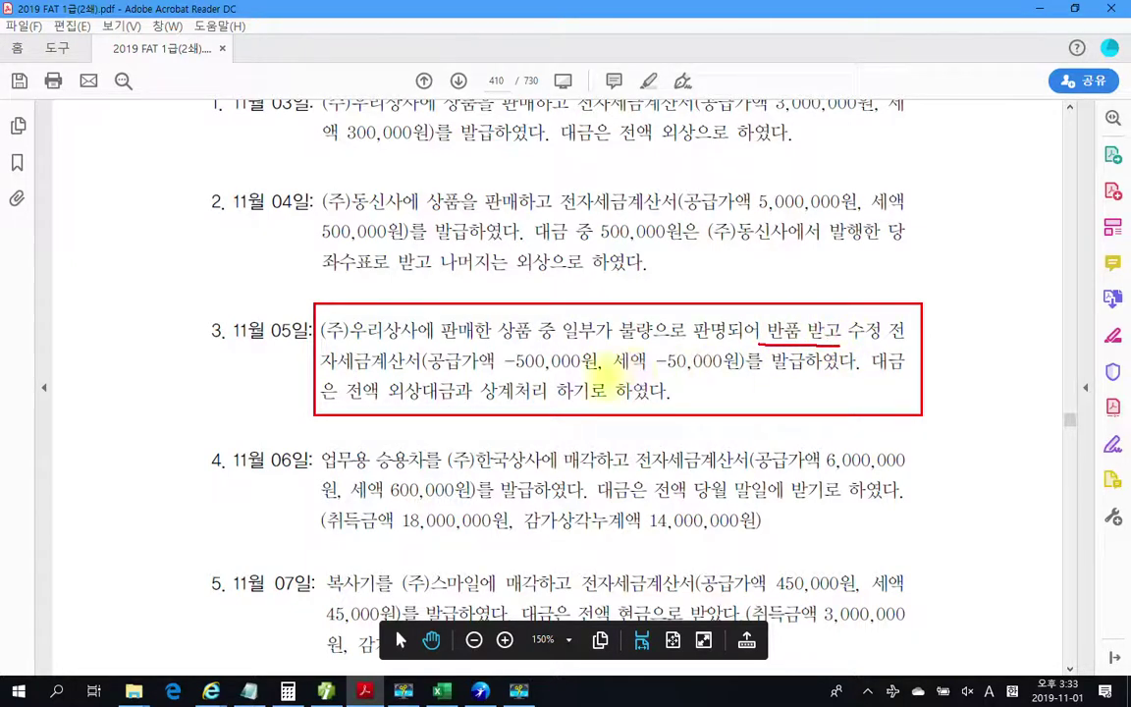
left_click_drag(429, 372, 568, 371)
left_click_drag(655, 372, 855, 370)
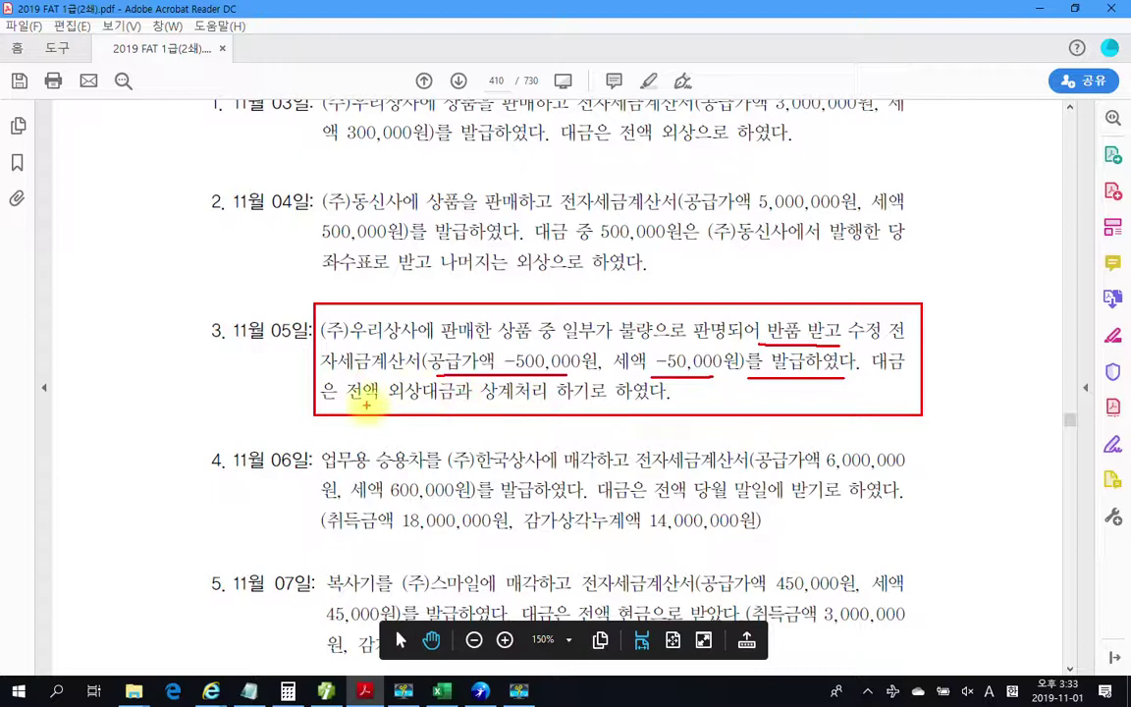
left_click_drag(366, 402, 605, 400)
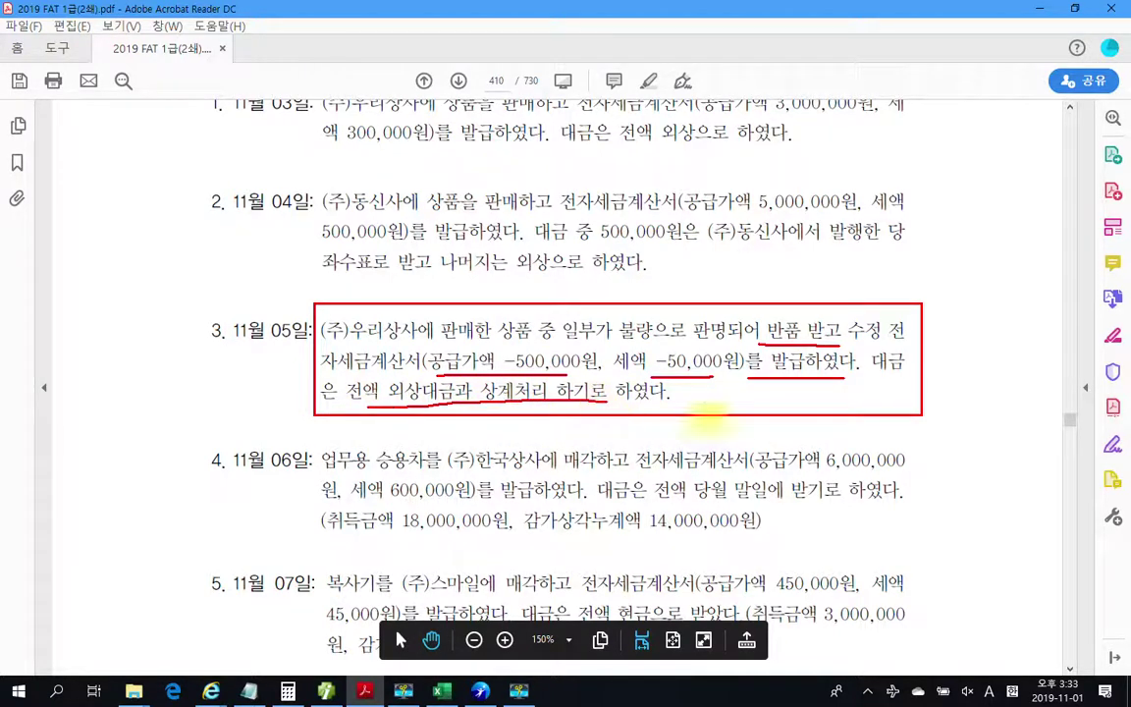
mouse_move(520, 406)
left_mouse_down()
mouse_move(606, 425)
mouse_move(757, 420)
mouse_move(815, 432)
mouse_move(847, 405)
mouse_move(889, 417)
mouse_move(921, 399)
mouse_move(916, 437)
left_mouse_up()
mouse_move(938, 378)
left_mouse_down()
mouse_move(864, 454)
mouse_move(919, 476)
left_mouse_up()
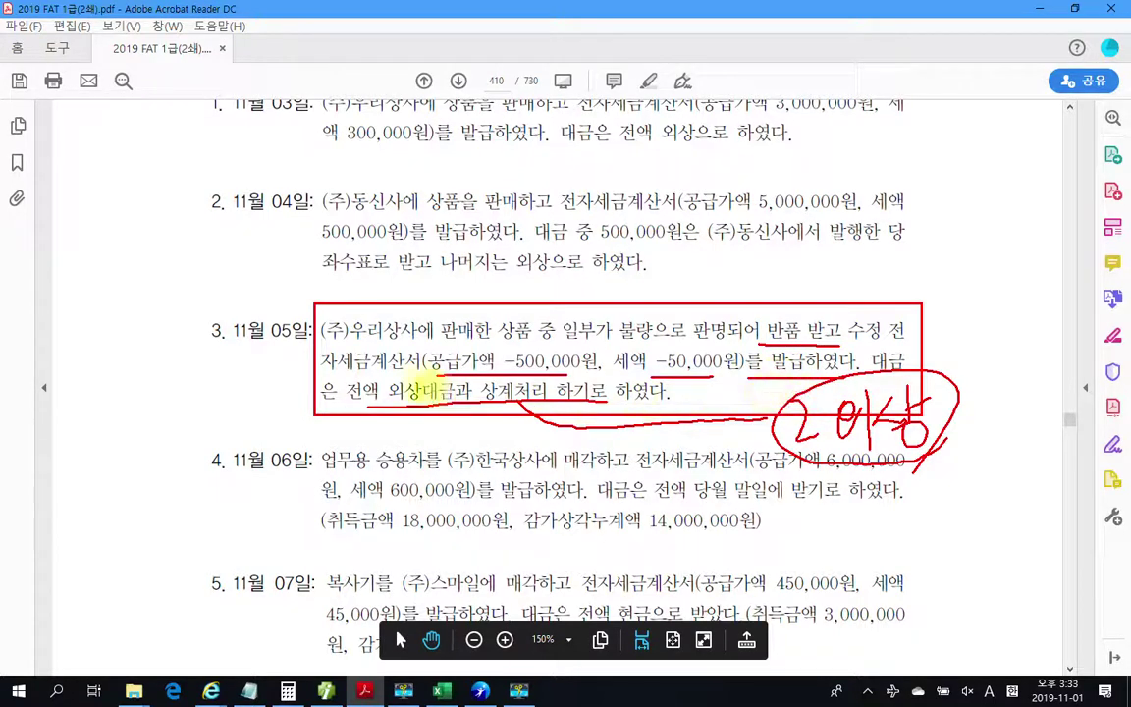
key("Escape")
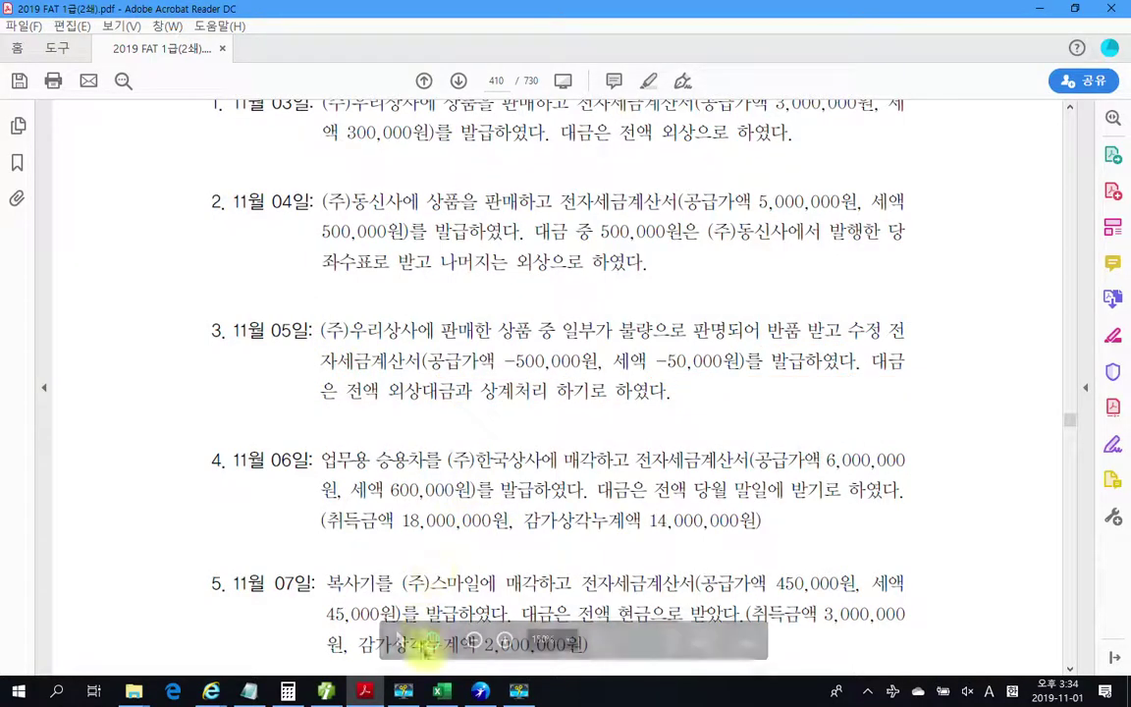
Step: Switch back to the accounting program and start a voucher for day 05 with type 11 과세
mouse_move(367, 694)
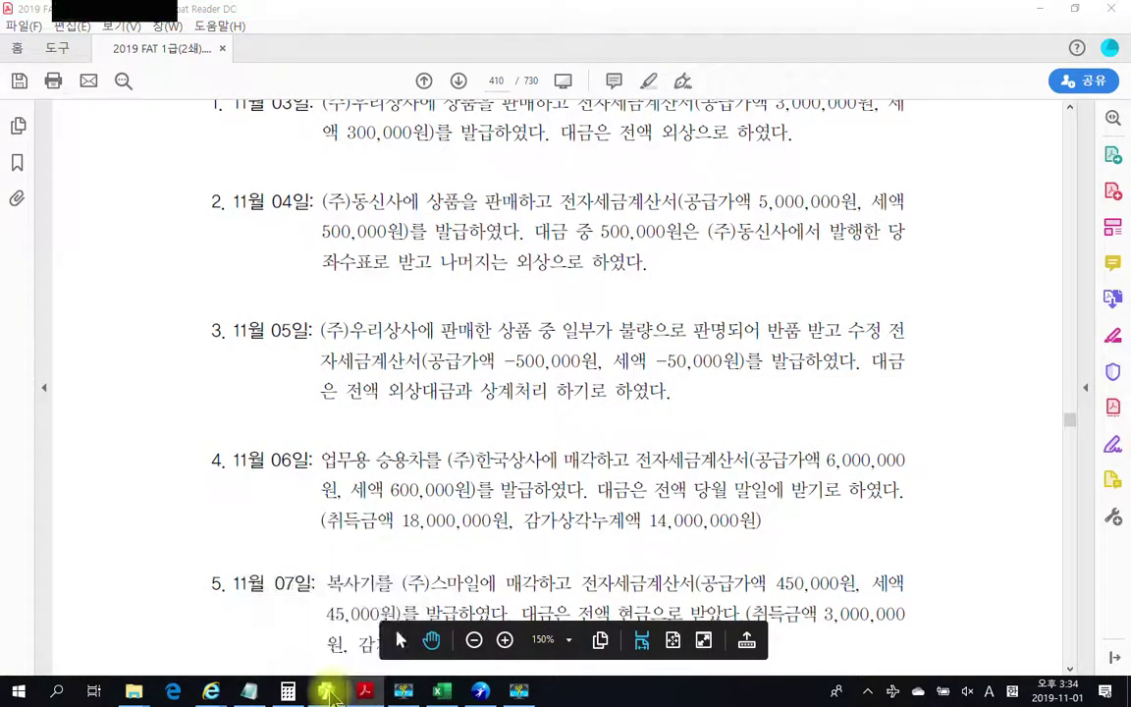
left_click(326, 692)
type("05")
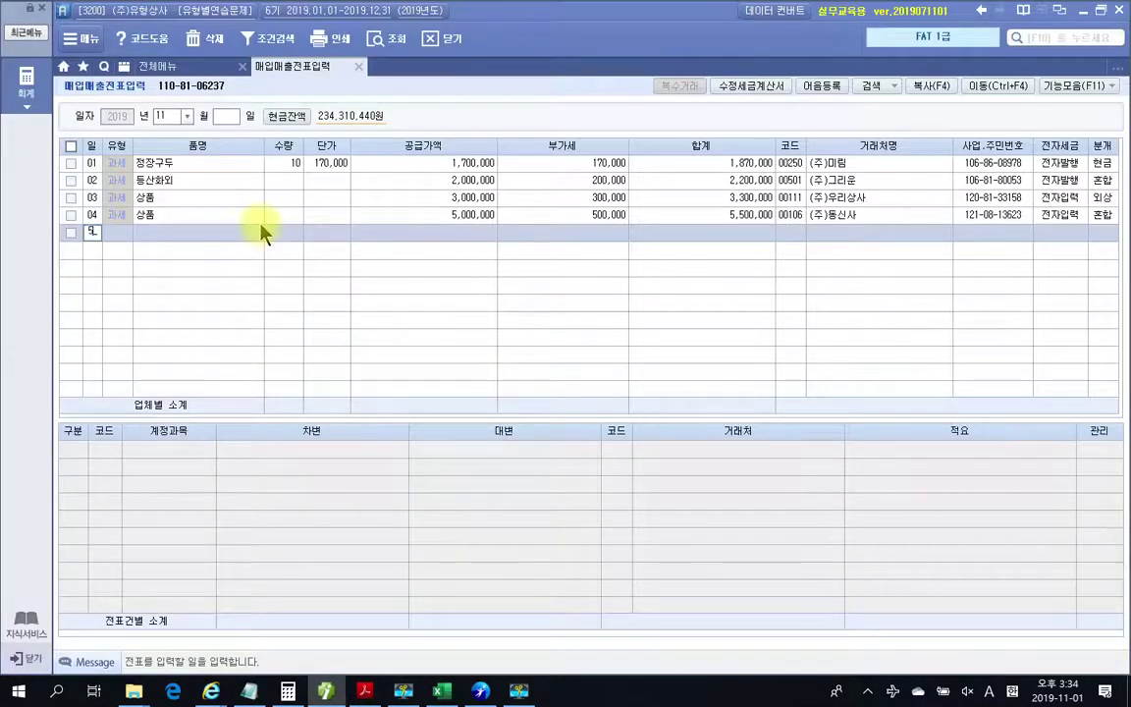
key("Return")
type("11")
key("Return")
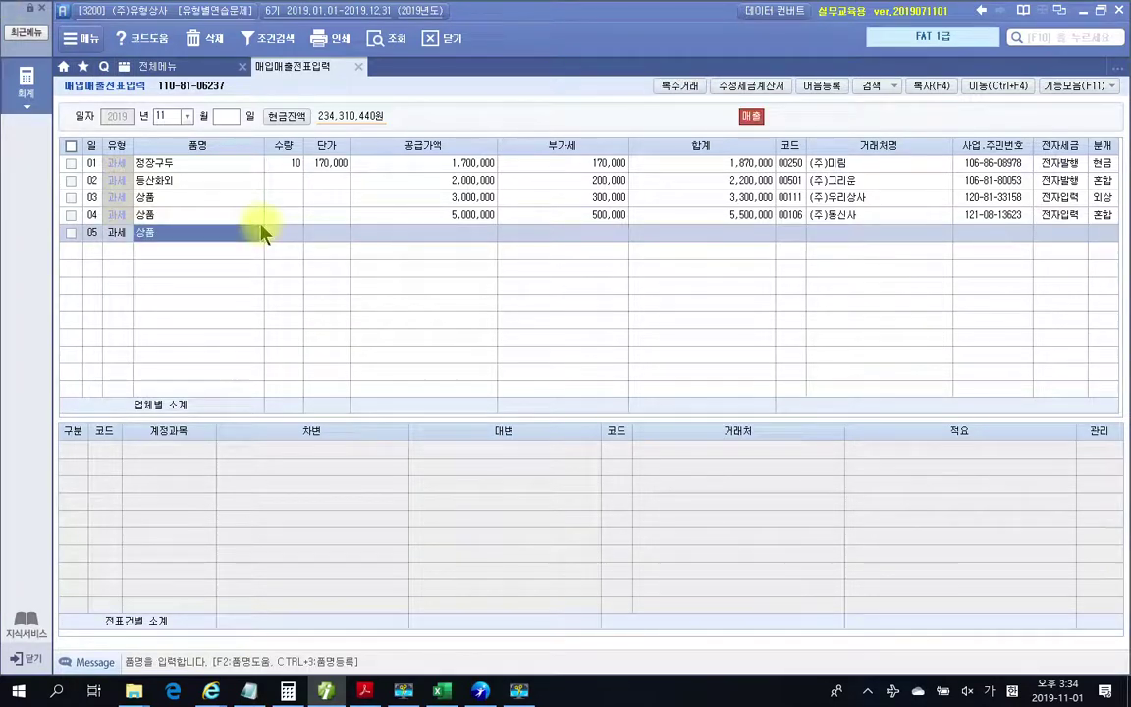
Step: Keep 상품 as the day 05 item, leave quantity and unit price blank, and set its 공급가액 to -500,000
key("Return")
key("Return")
key("Return")
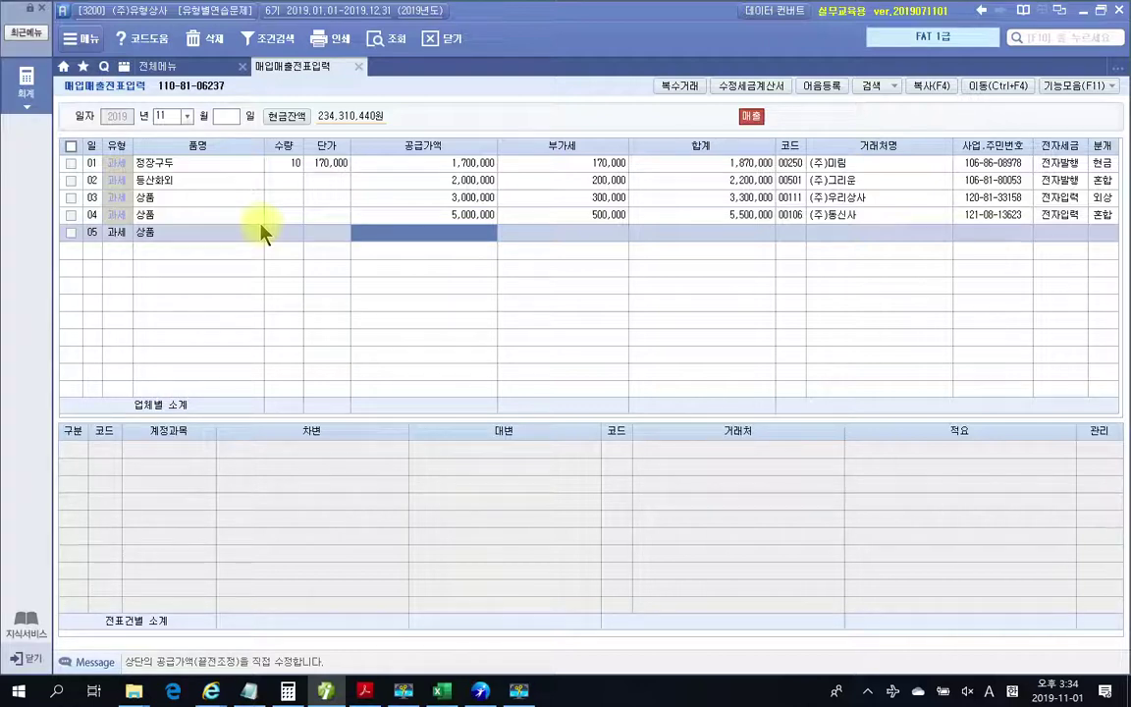
type("-500,000")
key("Return")
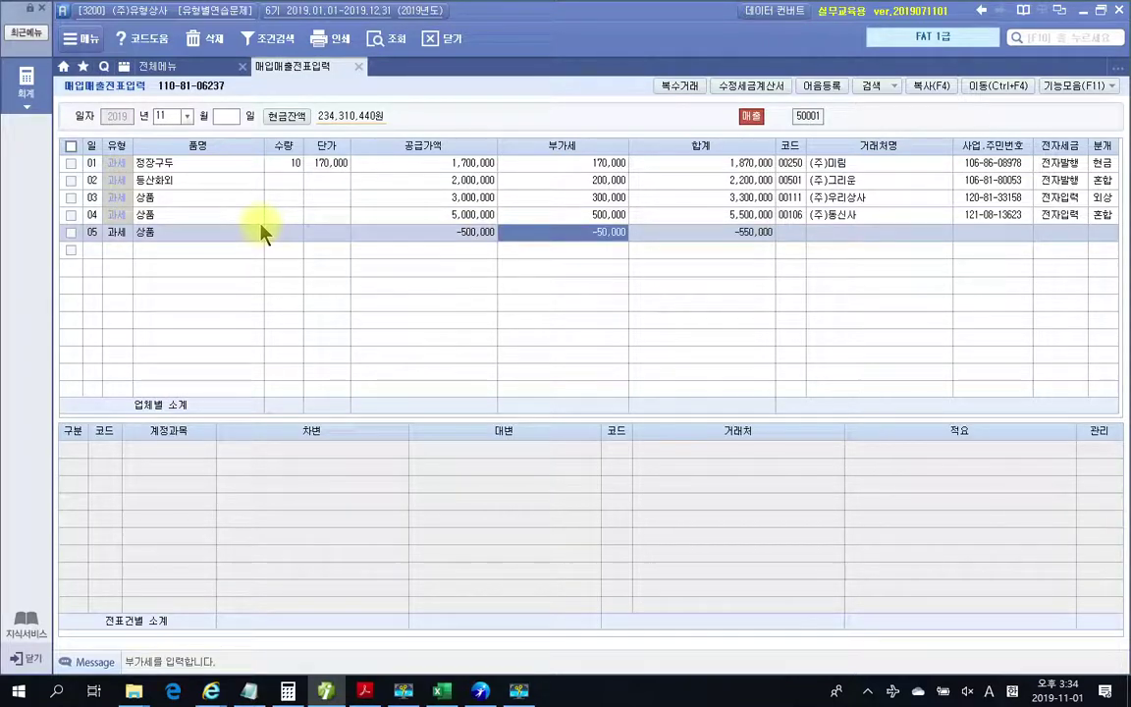
key("Return")
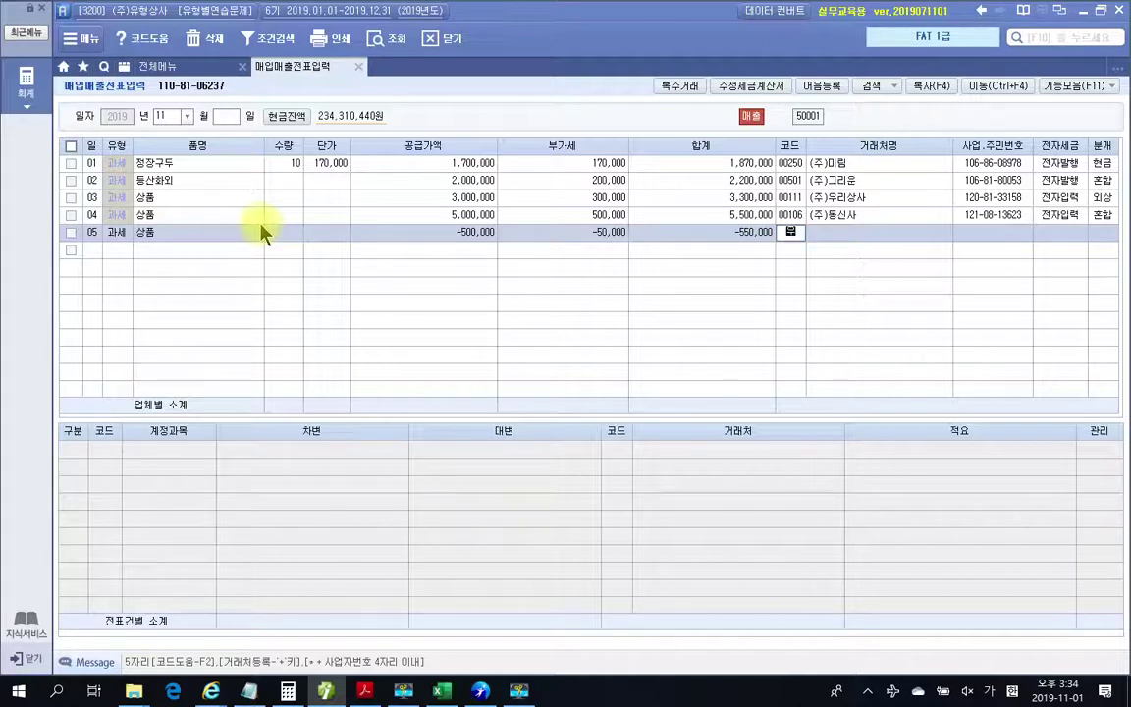
Step: Set the day 05 voucher's customer to (주)우리상사, its electronic invoice to 전자입력 and its journal type to 외상
type("우리")
key("Return")
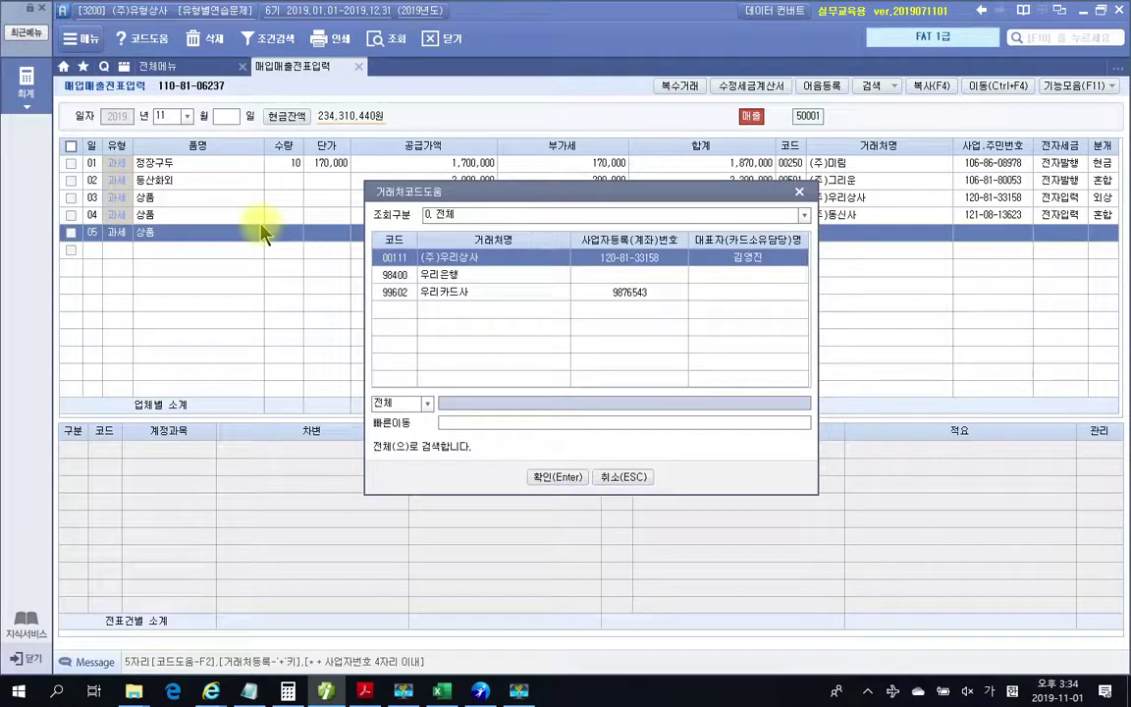
key("Return")
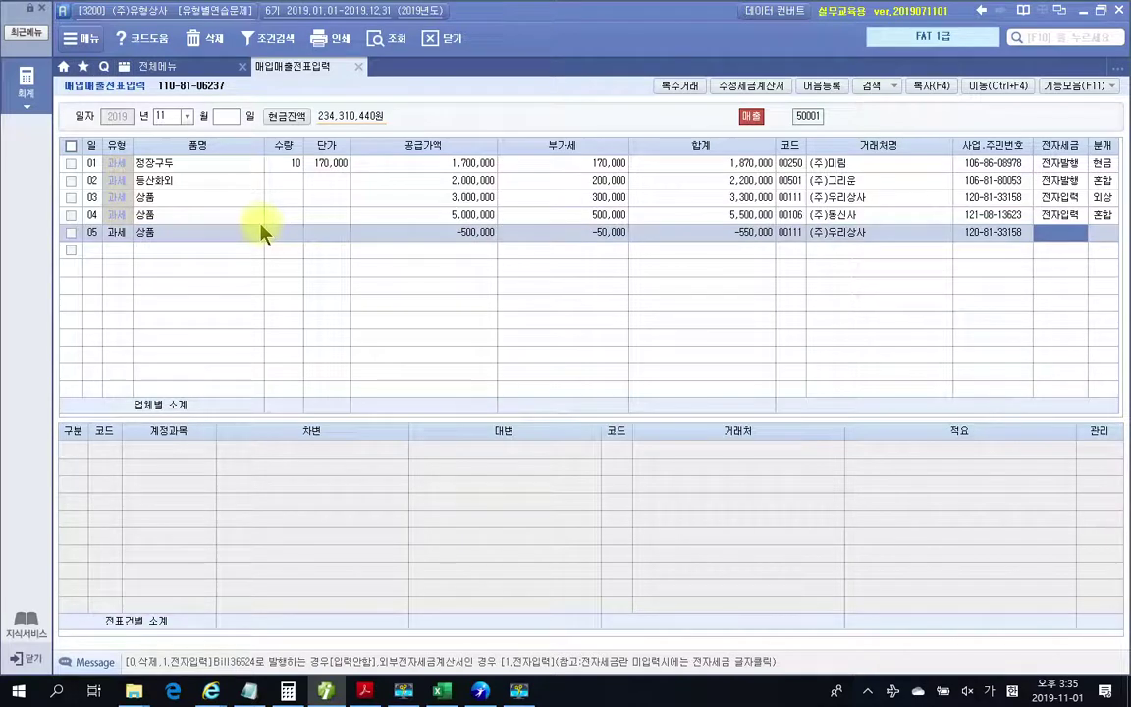
type("1")
key("Return")
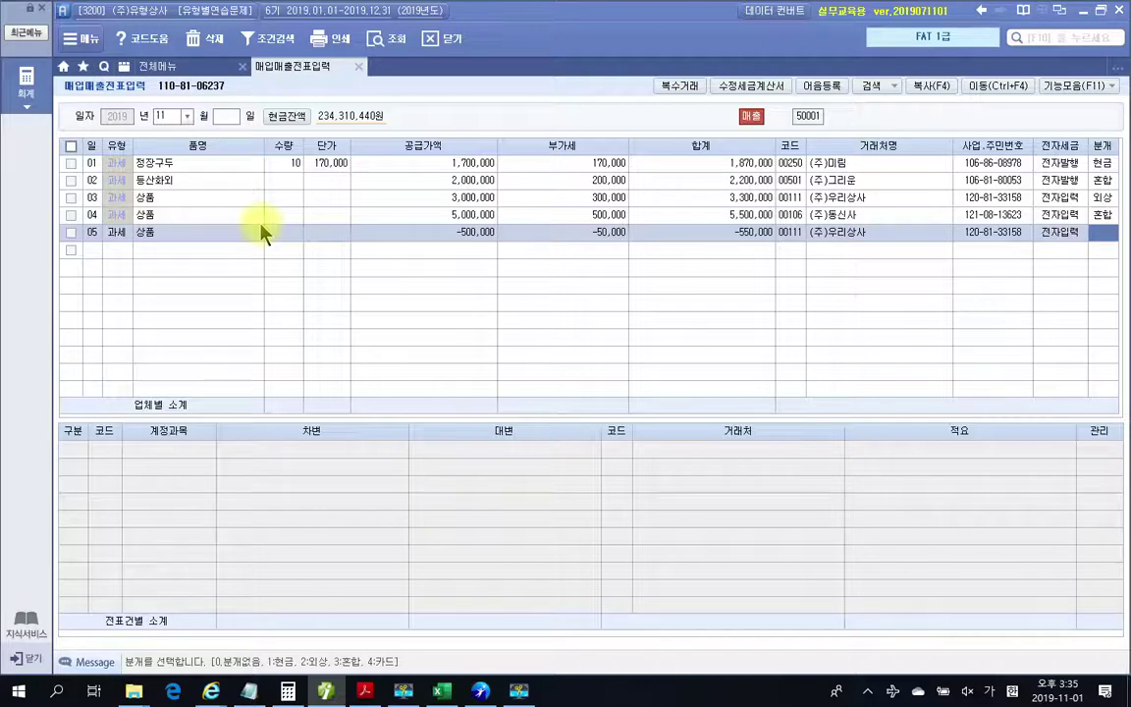
type("2")
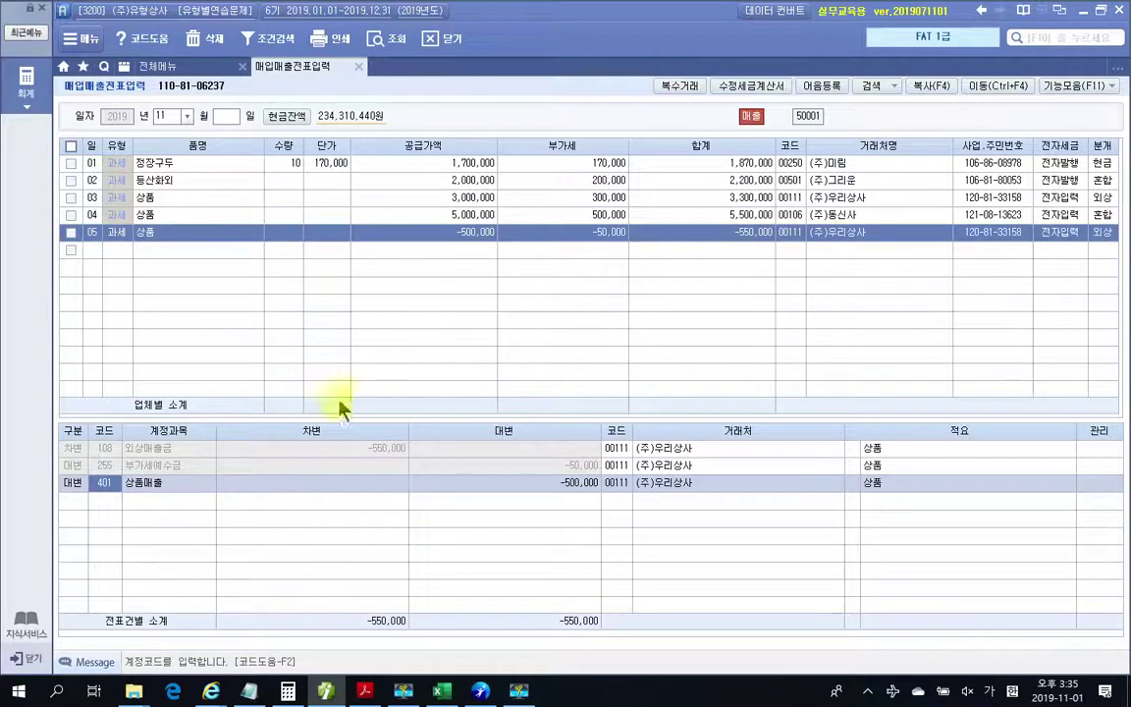
Step: Review the day 05 journal's 외상매출금, 부가세예수금 and 상품매출 lines and their debit and credit amounts
left_click(119, 448)
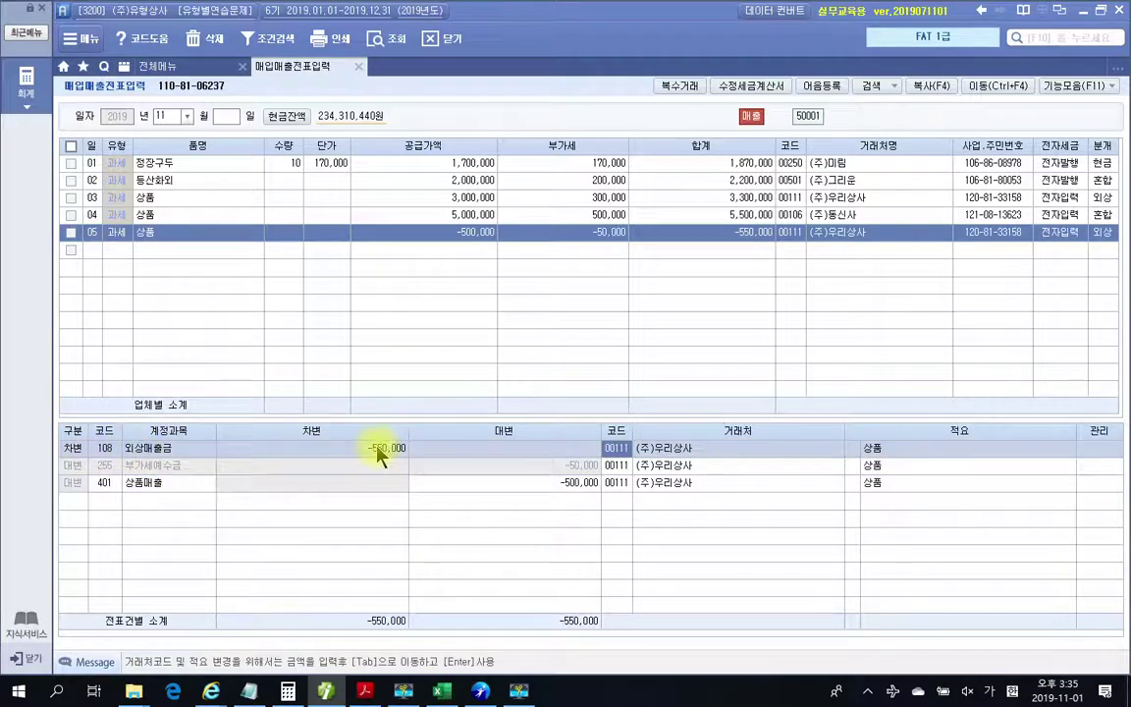
key("Down")
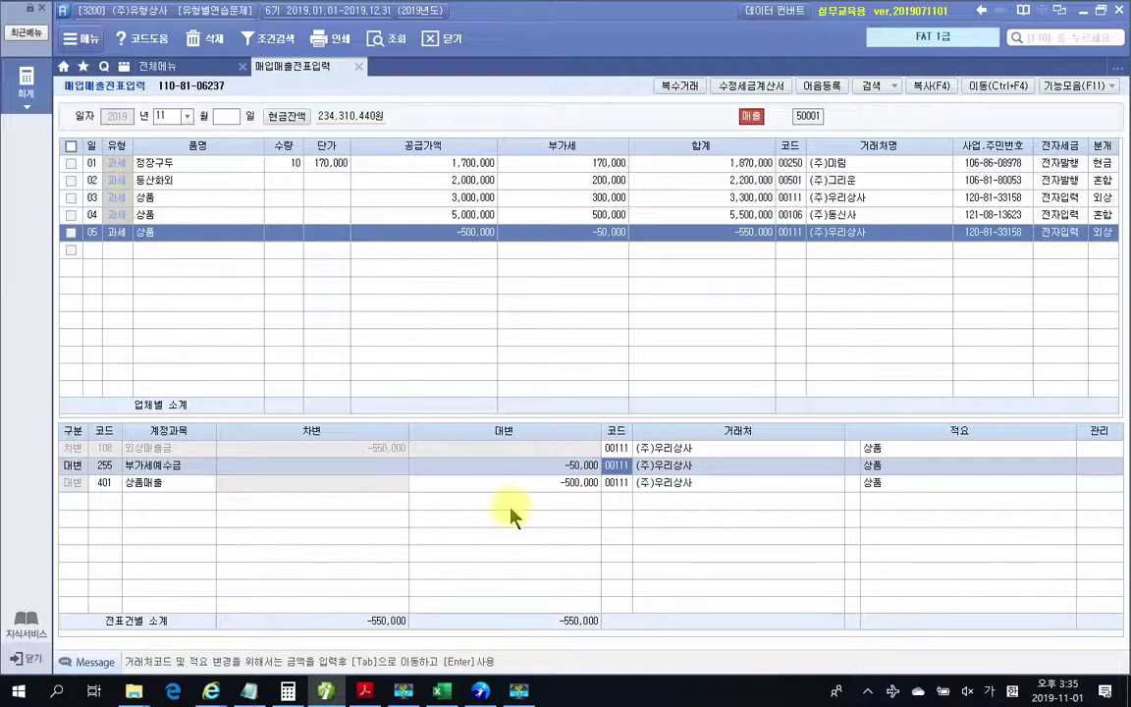
left_click(104, 483)
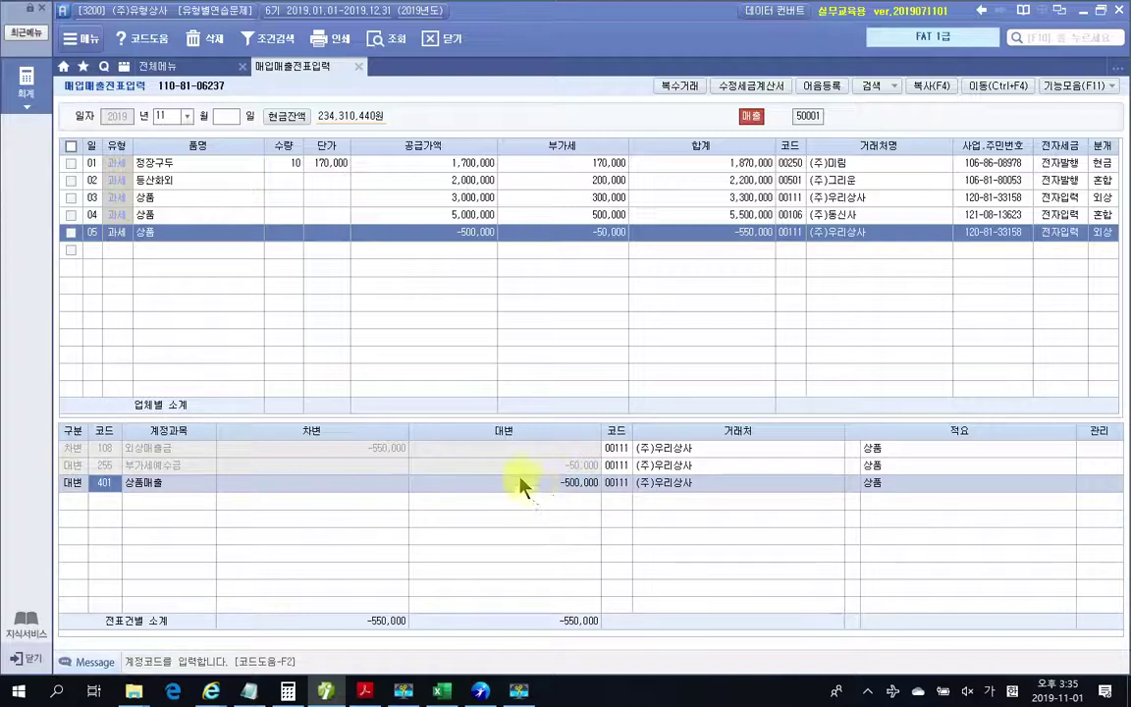
left_click(437, 466)
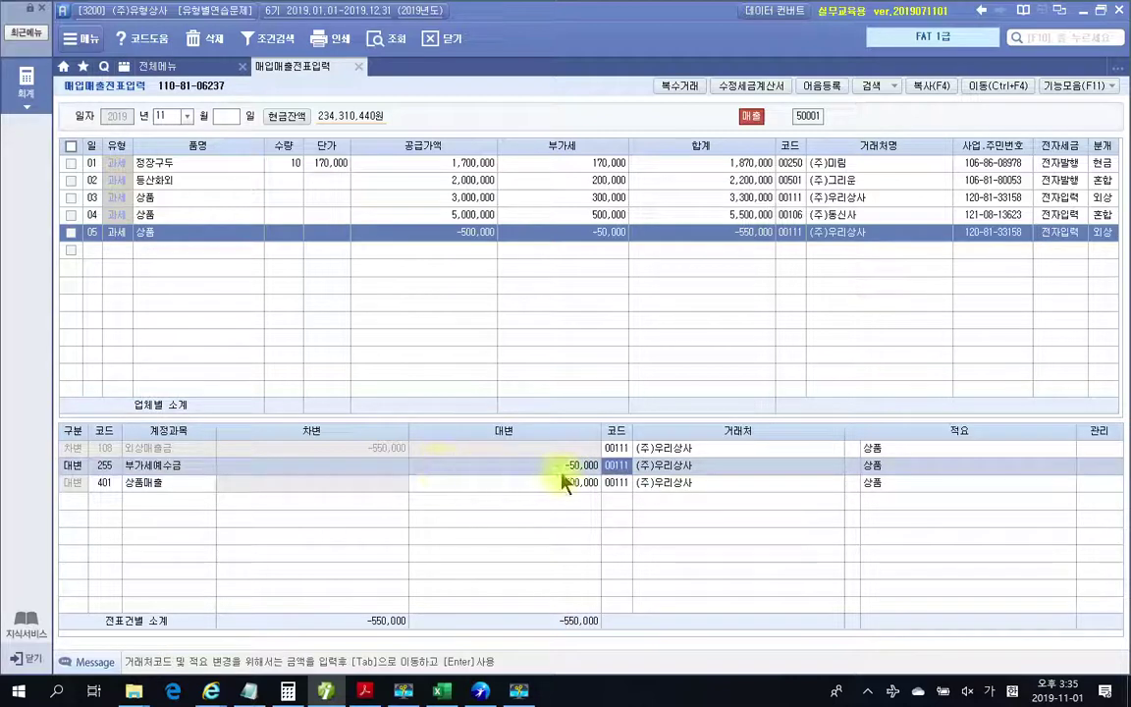
left_click(376, 449)
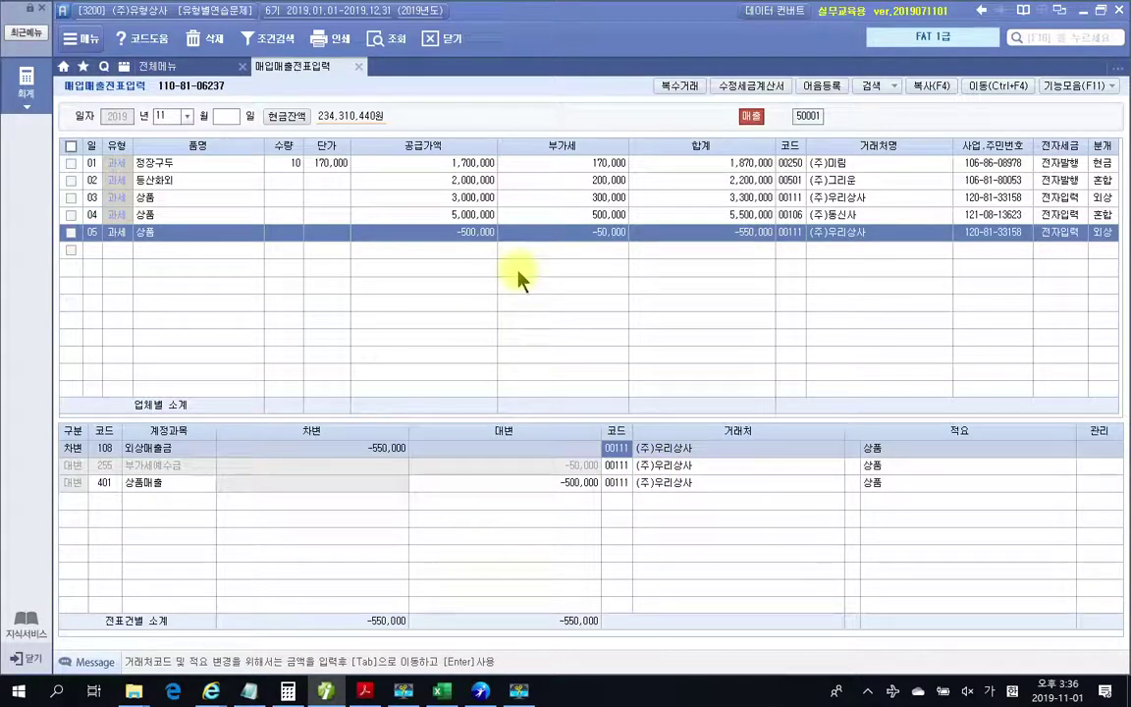
Step: Examine where the 수정세금계산서 function is and how it relates to the day 05 return voucher
left_click_drag(715, 59, 813, 157)
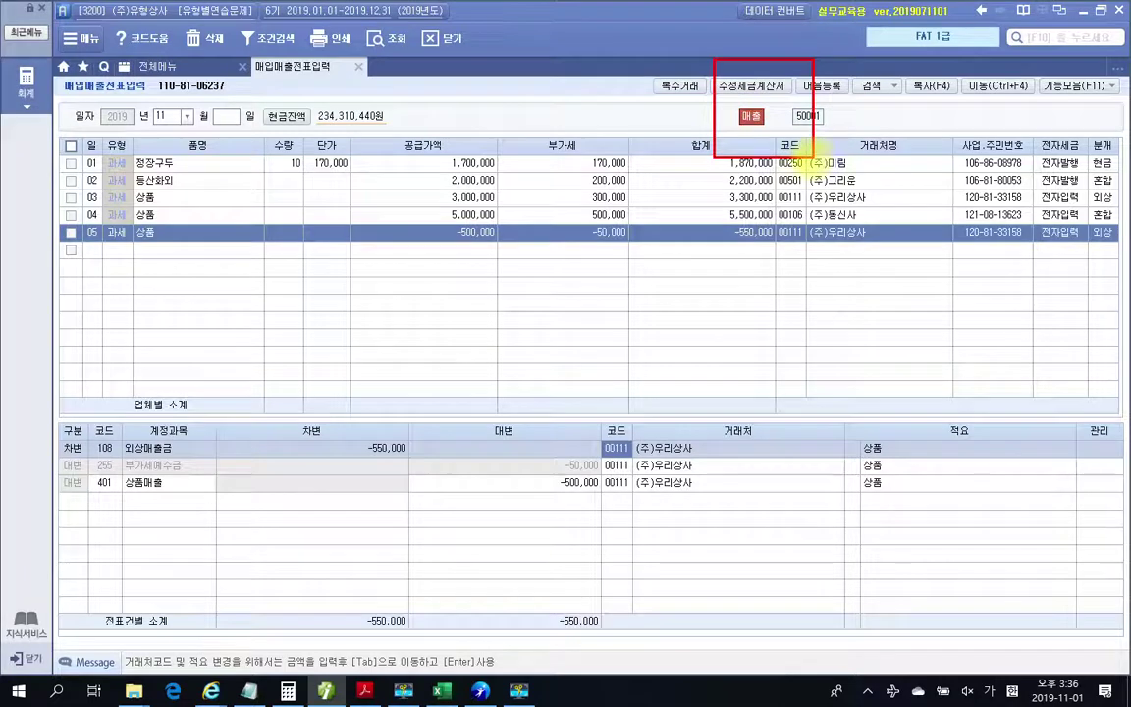
mouse_move(775, 61)
left_mouse_down()
mouse_move(791, 103)
mouse_move(746, 117)
left_mouse_up()
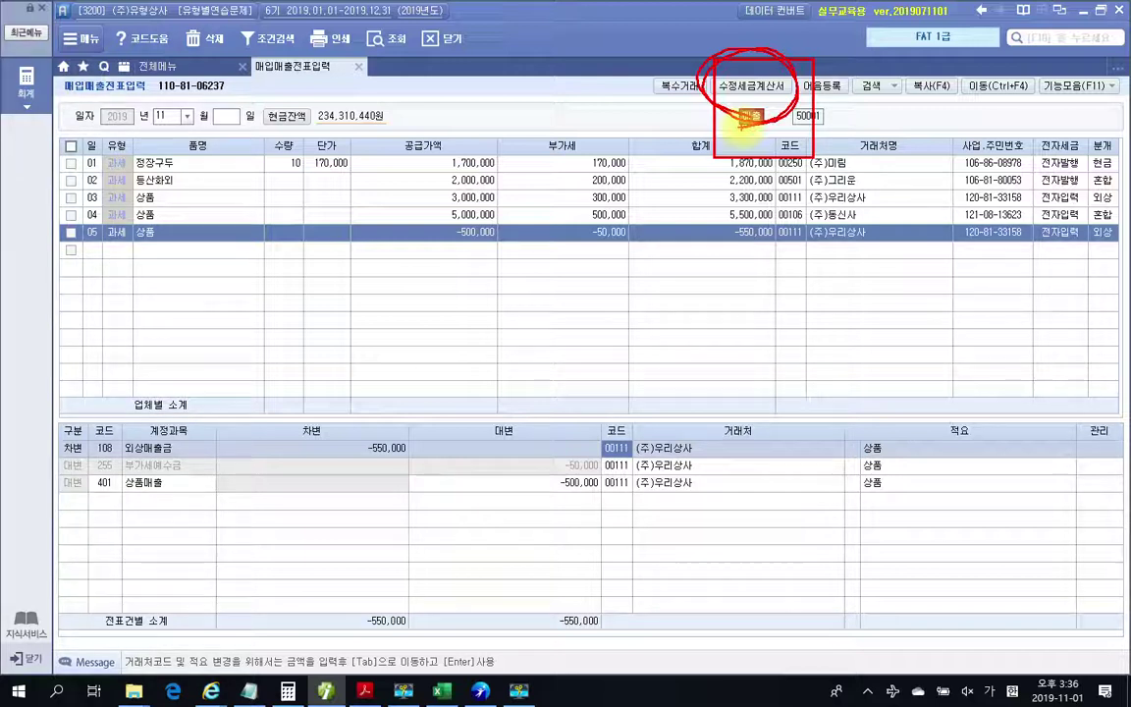
left_click_drag(749, 120, 721, 307)
left_click_drag(761, 116, 699, 111)
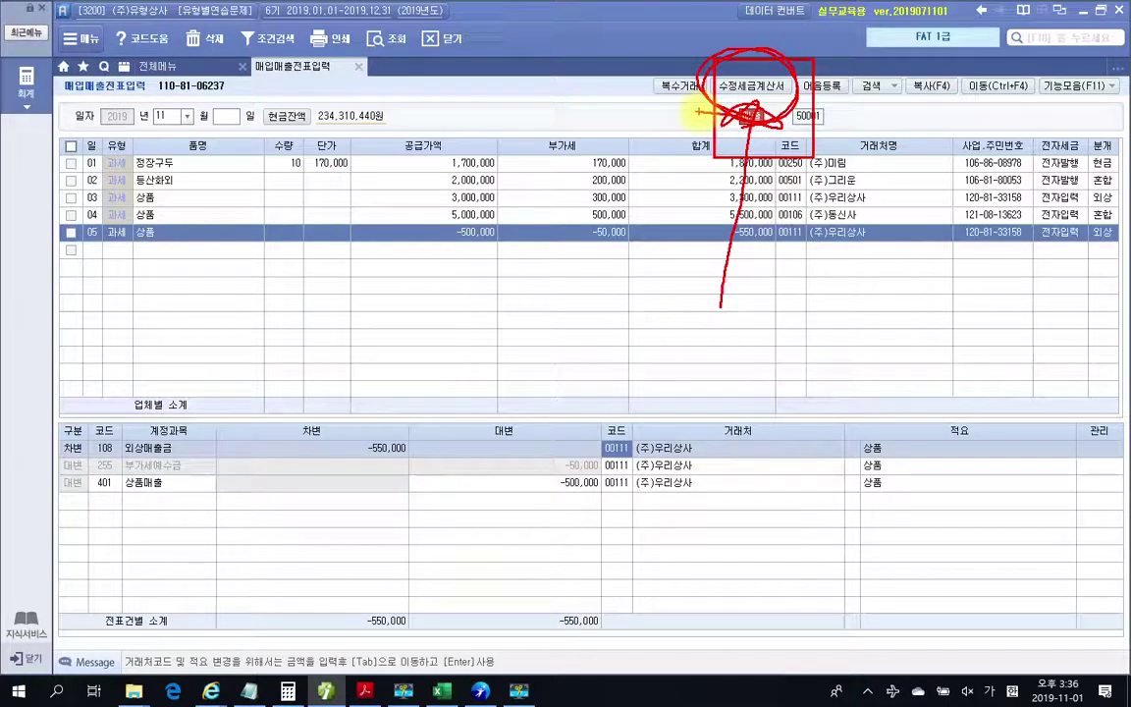
key("Escape")
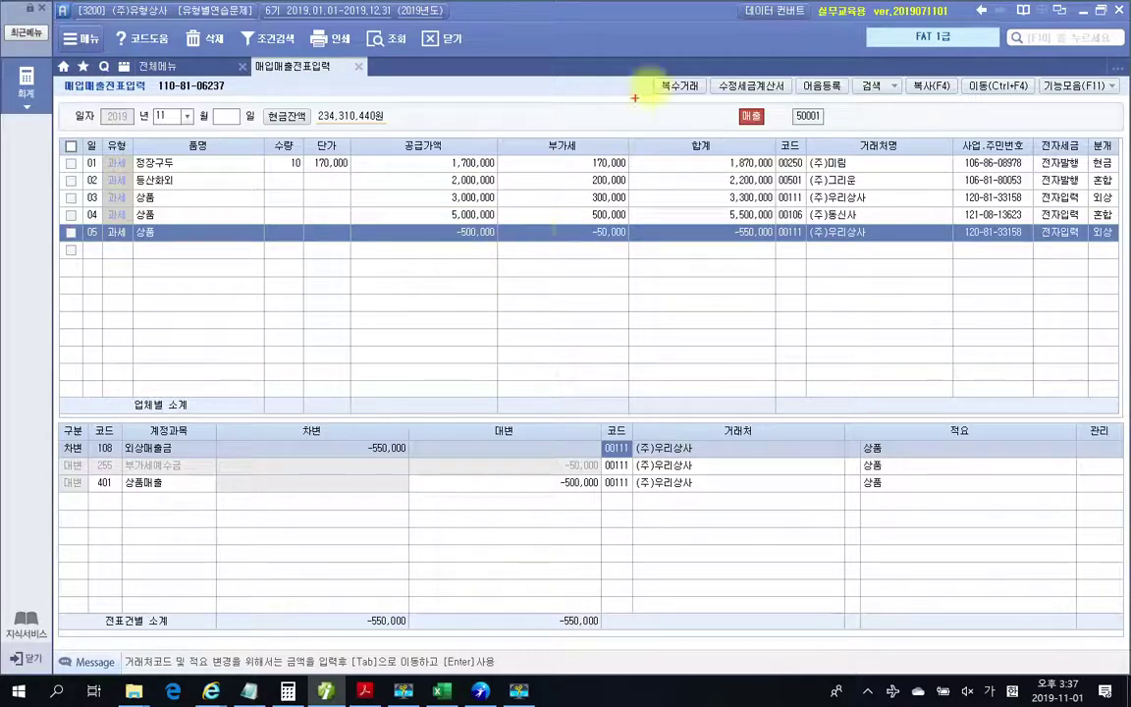
mouse_move(707, 64)
left_mouse_down()
mouse_move(775, 113)
mouse_move(791, 110)
mouse_move(781, 118)
left_mouse_up()
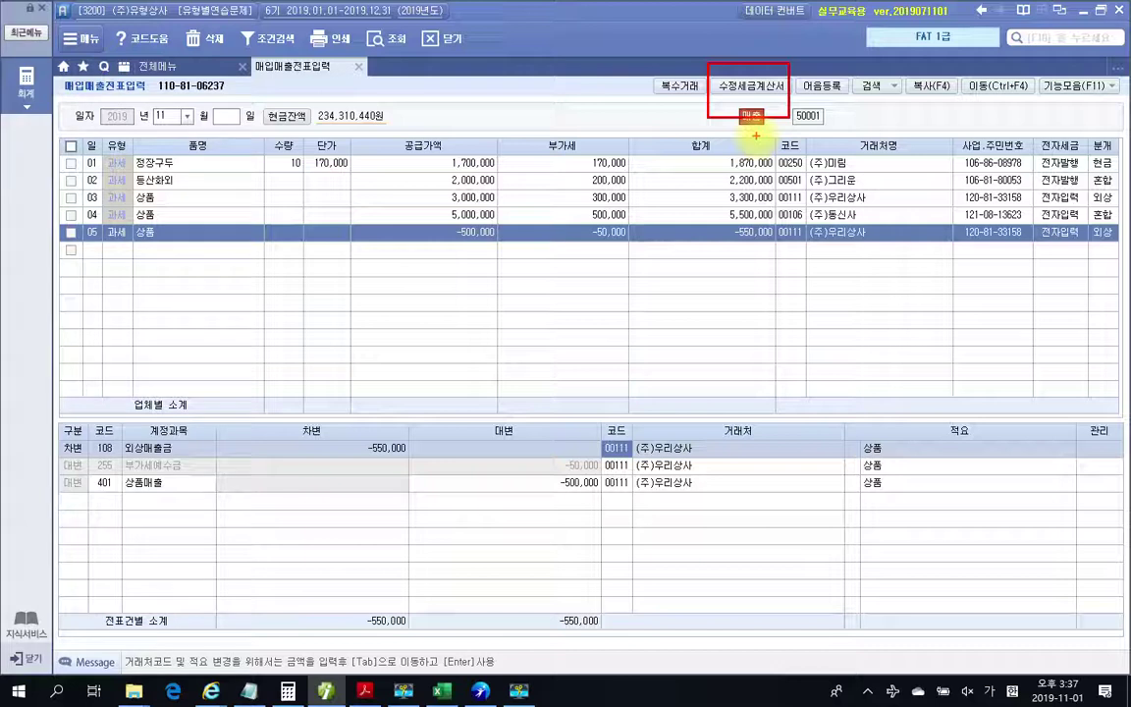
mouse_move(756, 135)
left_mouse_down()
mouse_move(724, 240)
mouse_move(749, 119)
mouse_move(734, 98)
mouse_move(699, 128)
left_mouse_up()
left_click_drag(143, 251, 1048, 282)
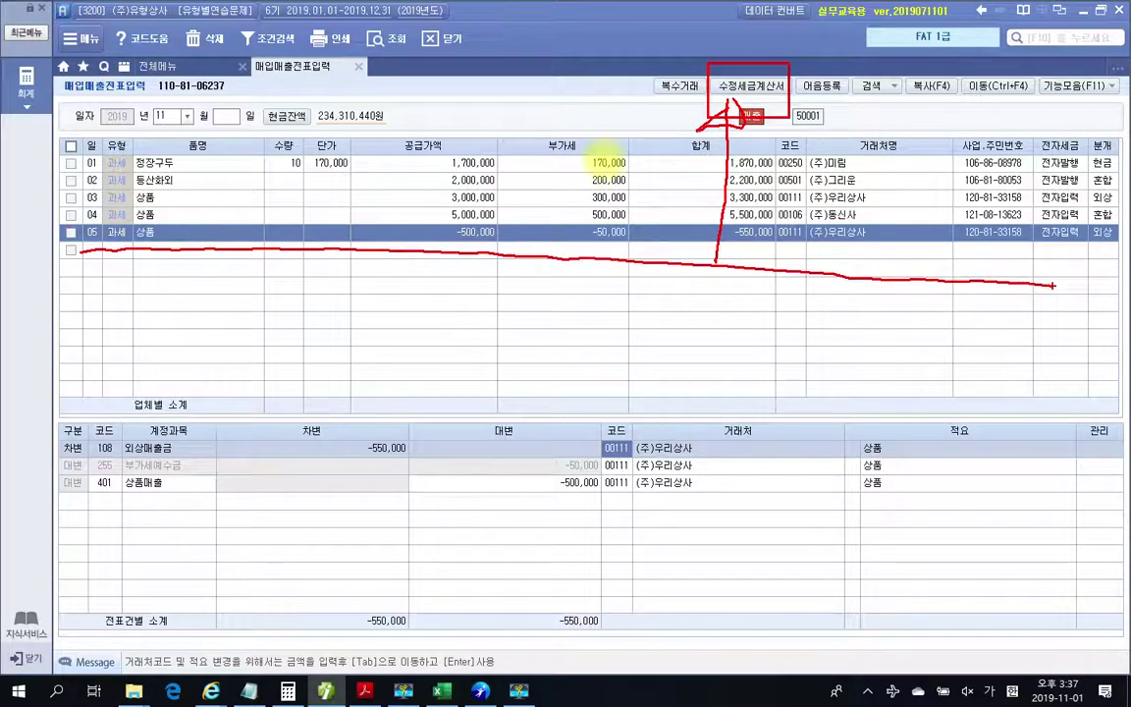
key("Escape")
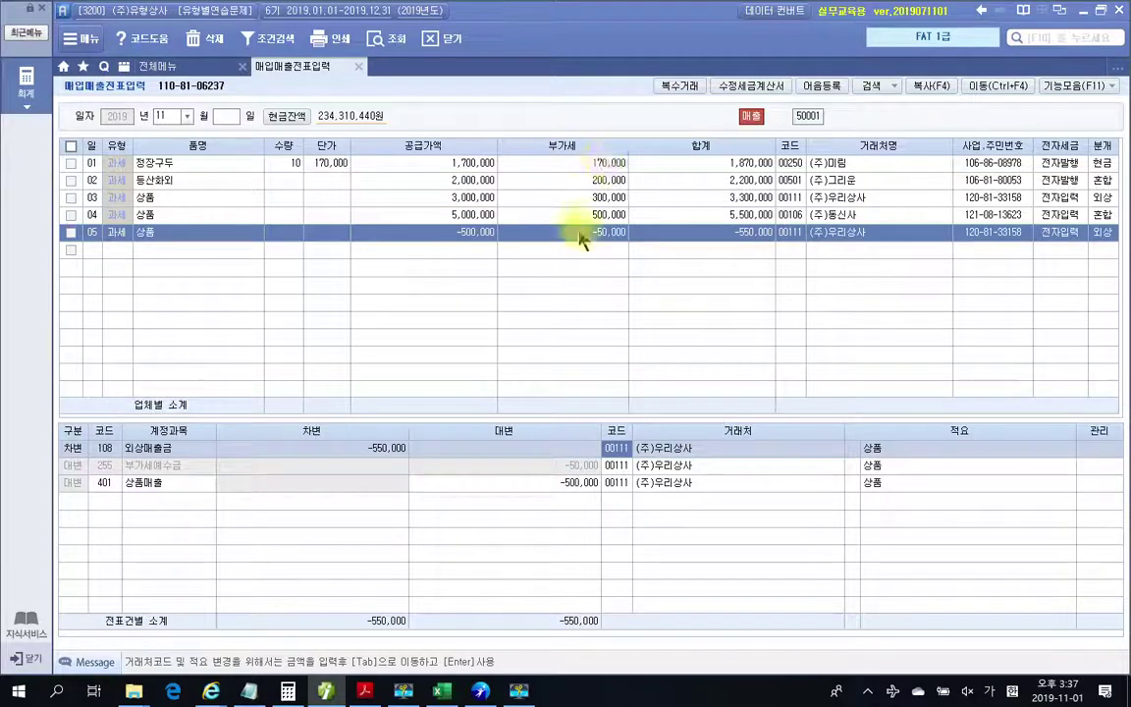
Step: Switch to the textbook PDF in Adobe Acrobat Reader and read the November 6 problem to determine its voucher type
key("Escape")
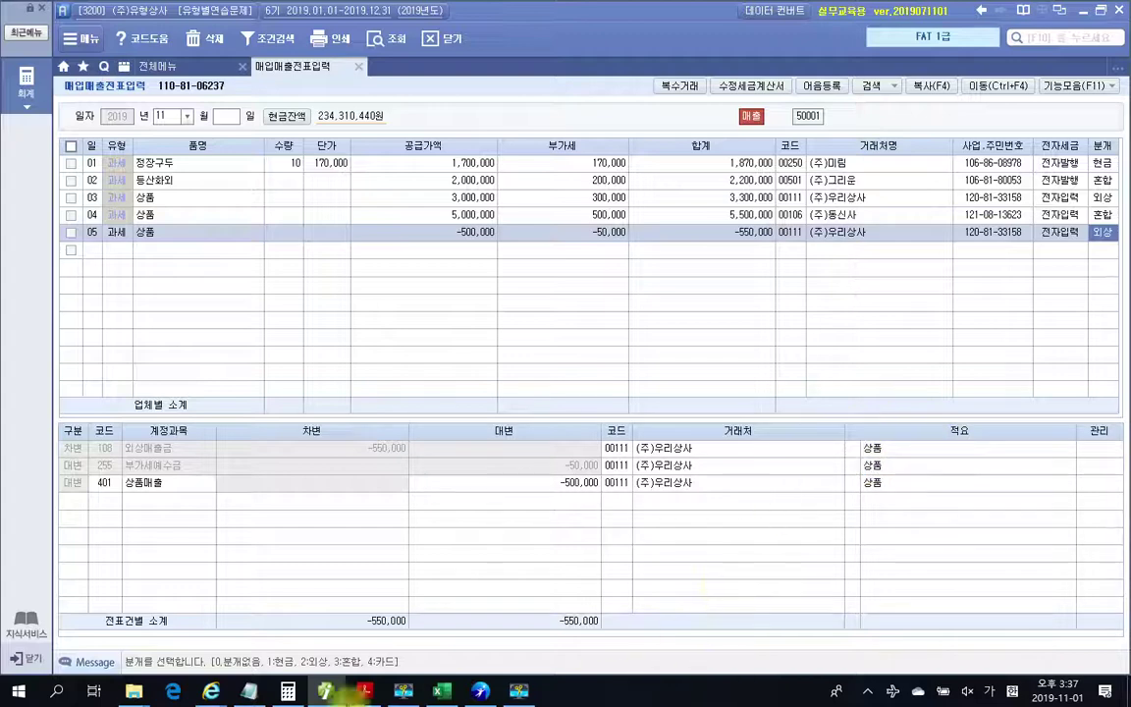
left_click(368, 693)
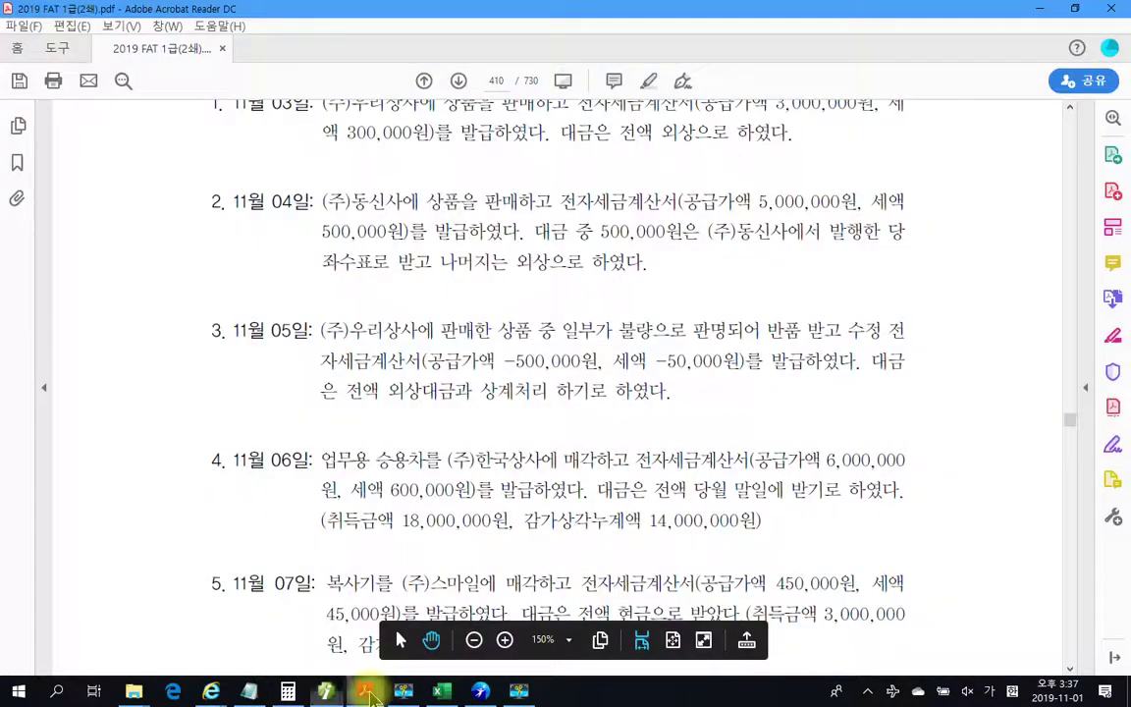
scroll(452, 353, "down", 2)
scroll(491, 345, "down", 2)
left_click_drag(300, 231, 995, 377)
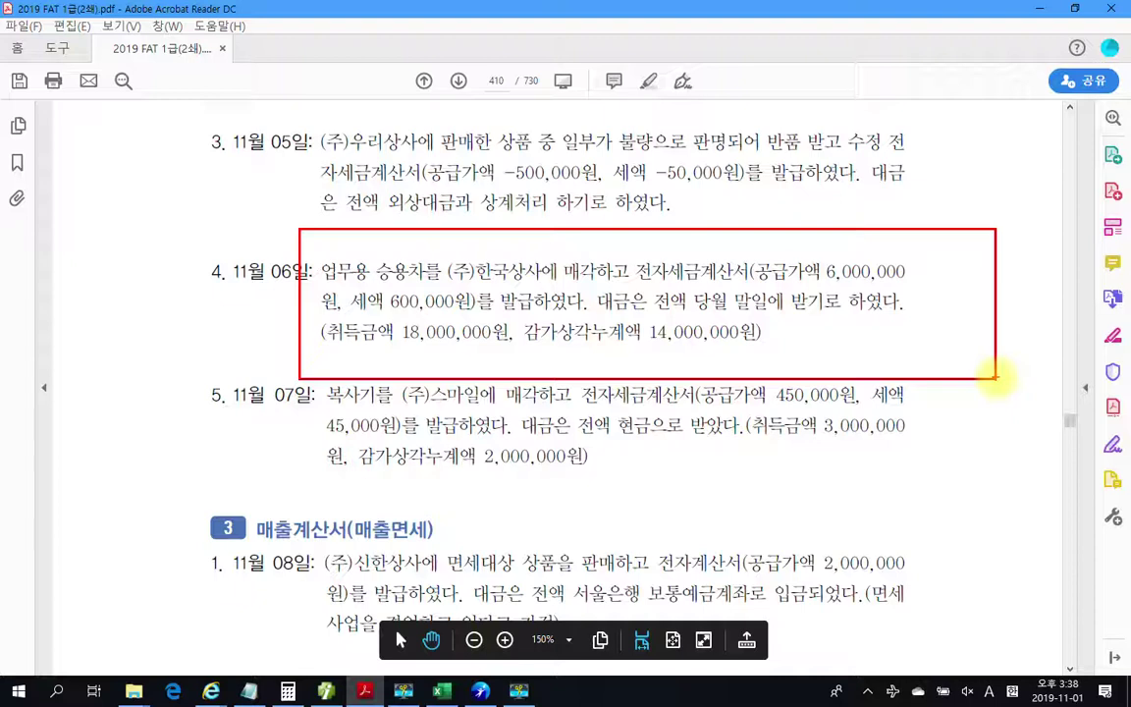
mouse_move(808, 218)
left_mouse_down()
mouse_move(802, 257)
mouse_move(823, 262)
left_mouse_up()
mouse_move(867, 224)
left_mouse_down()
mouse_move(897, 253)
mouse_move(927, 238)
mouse_move(939, 245)
mouse_move(974, 307)
left_mouse_up()
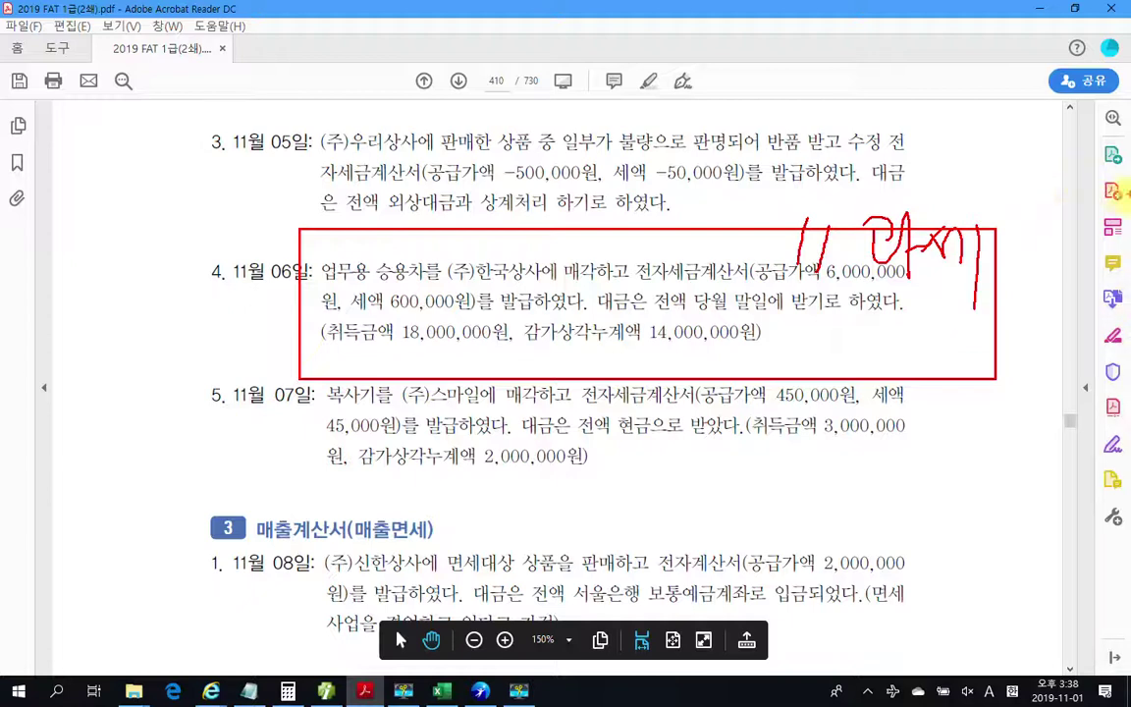
Step: Examine the November 6 problem's payment terms, acquisition cost, accumulated depreciation and supply amount to compare book value with sale price
left_click_drag(638, 308, 897, 311)
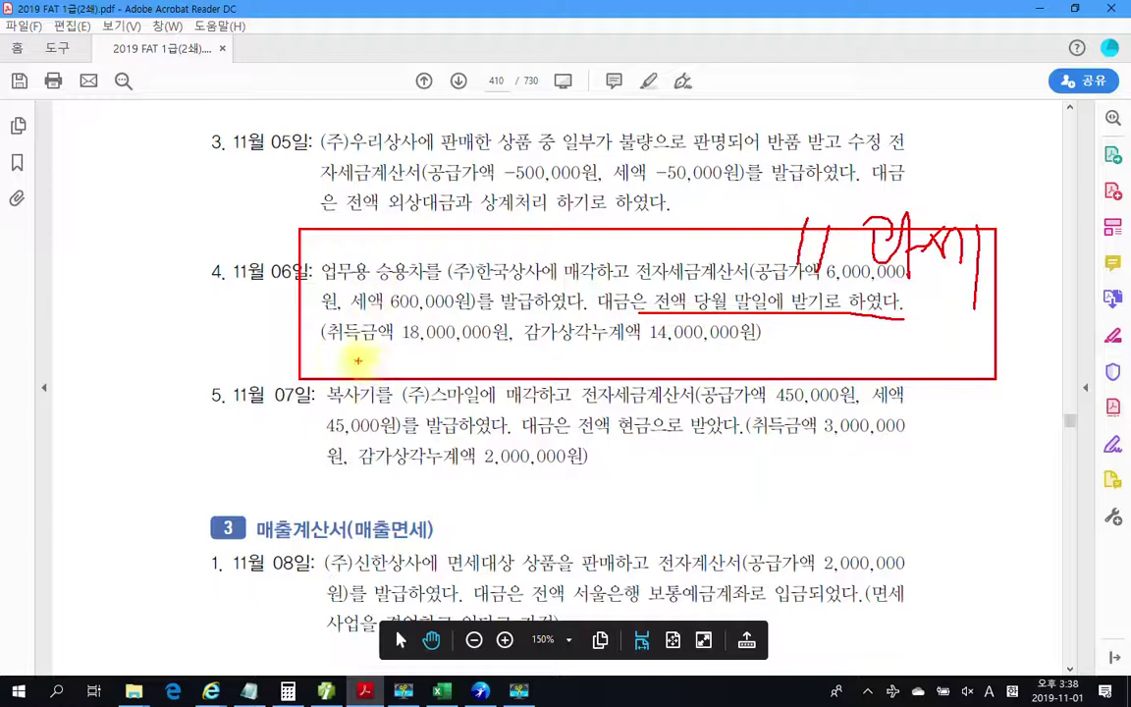
left_click_drag(328, 346, 506, 346)
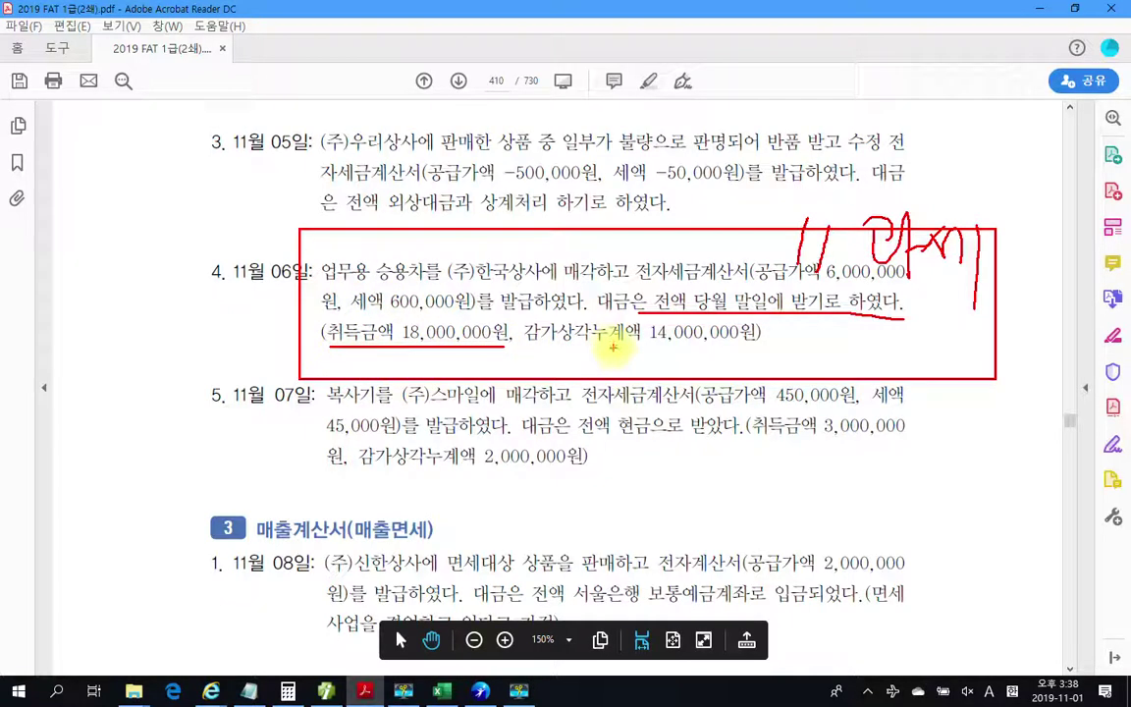
left_click_drag(647, 345, 728, 346)
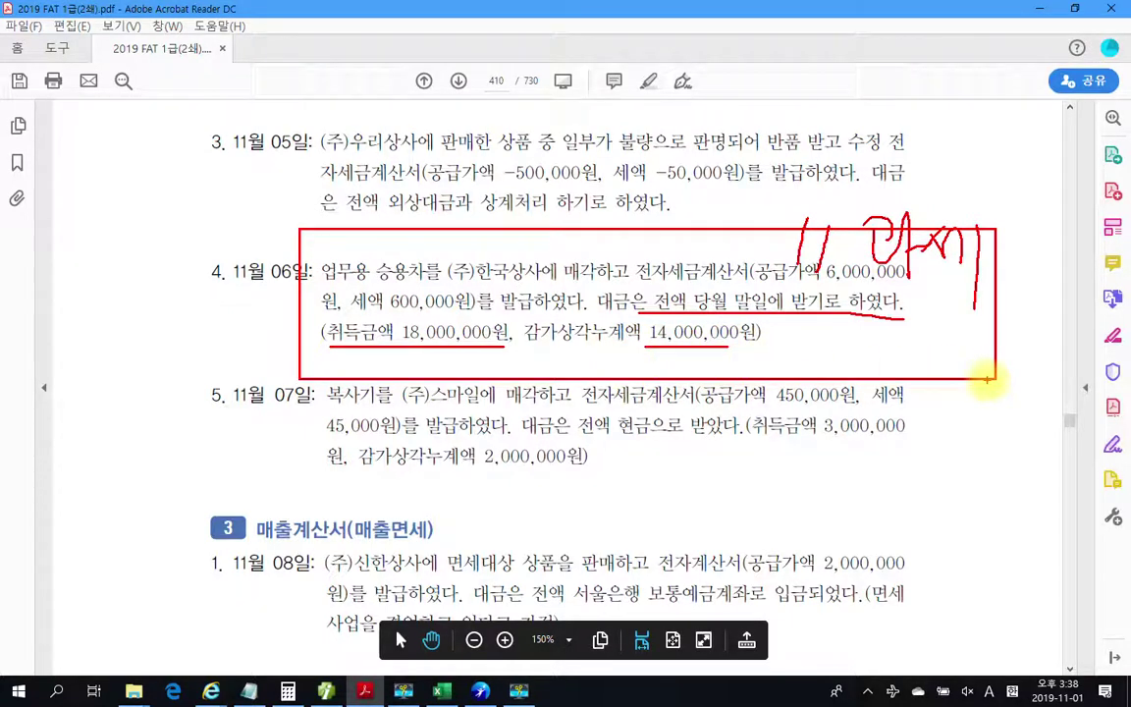
left_click_drag(553, 366, 593, 366)
mouse_move(832, 344)
left_mouse_down()
mouse_move(808, 375)
mouse_move(842, 373)
mouse_move(842, 393)
mouse_move(879, 358)
mouse_move(918, 363)
mouse_move(943, 392)
mouse_move(973, 372)
mouse_move(1017, 363)
mouse_move(977, 349)
left_mouse_up()
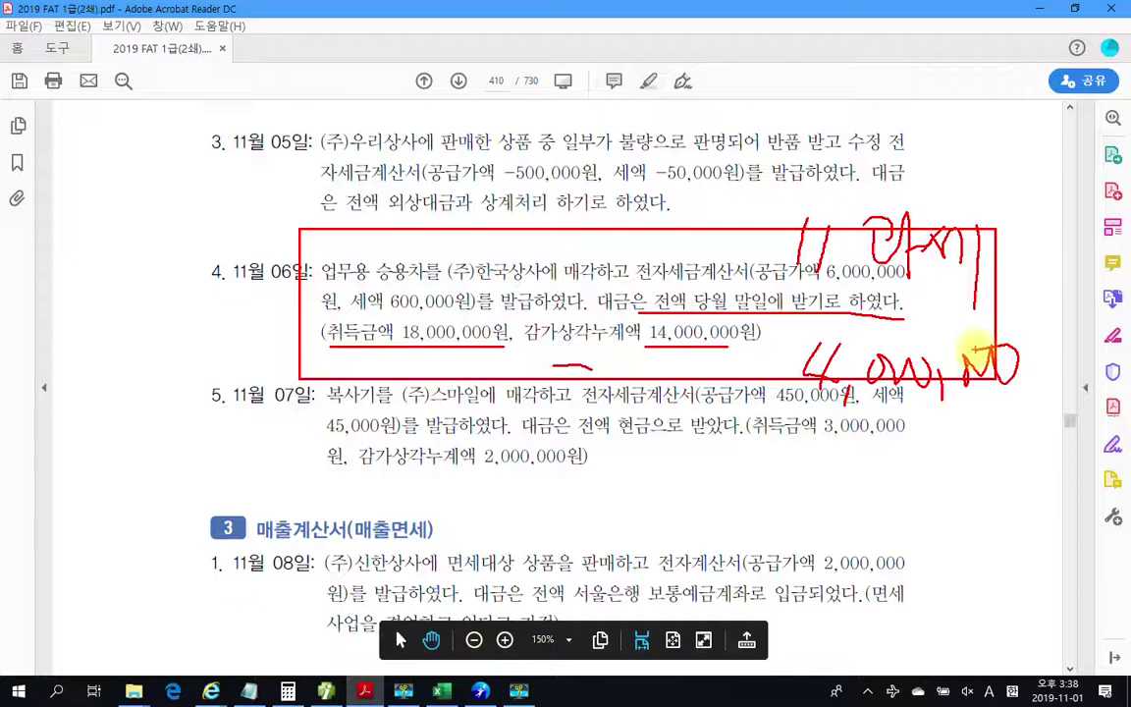
mouse_move(909, 257)
left_mouse_down()
mouse_move(808, 260)
mouse_move(830, 292)
mouse_move(899, 300)
left_mouse_up()
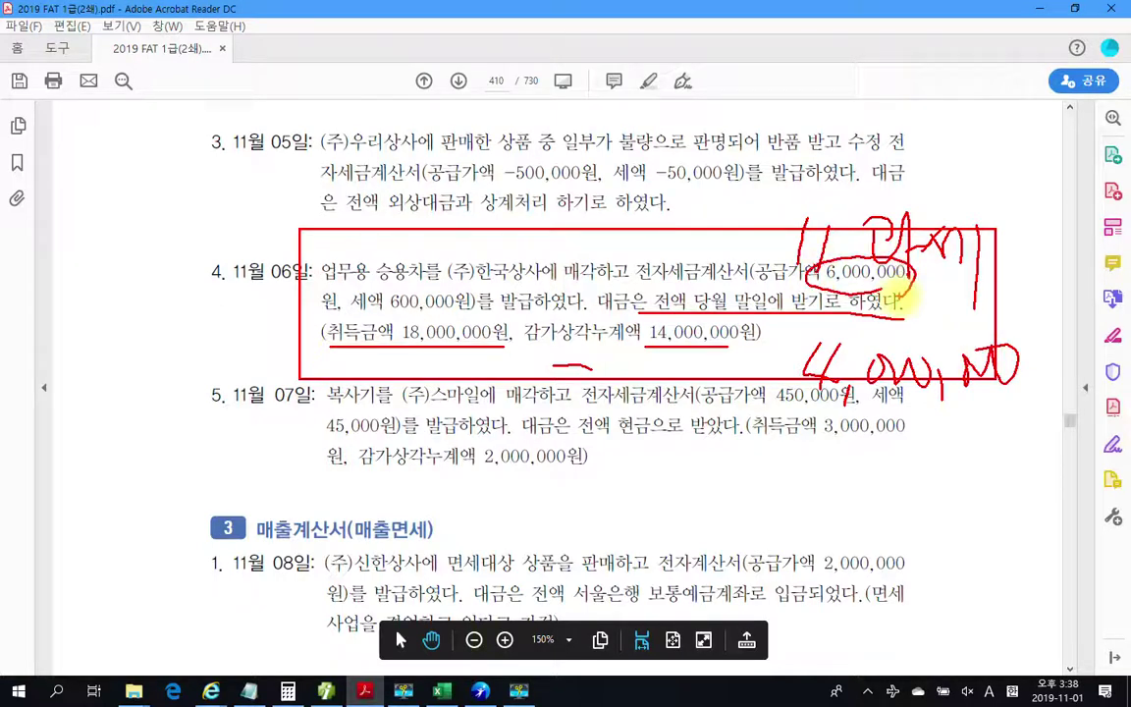
left_click_drag(899, 300, 919, 296)
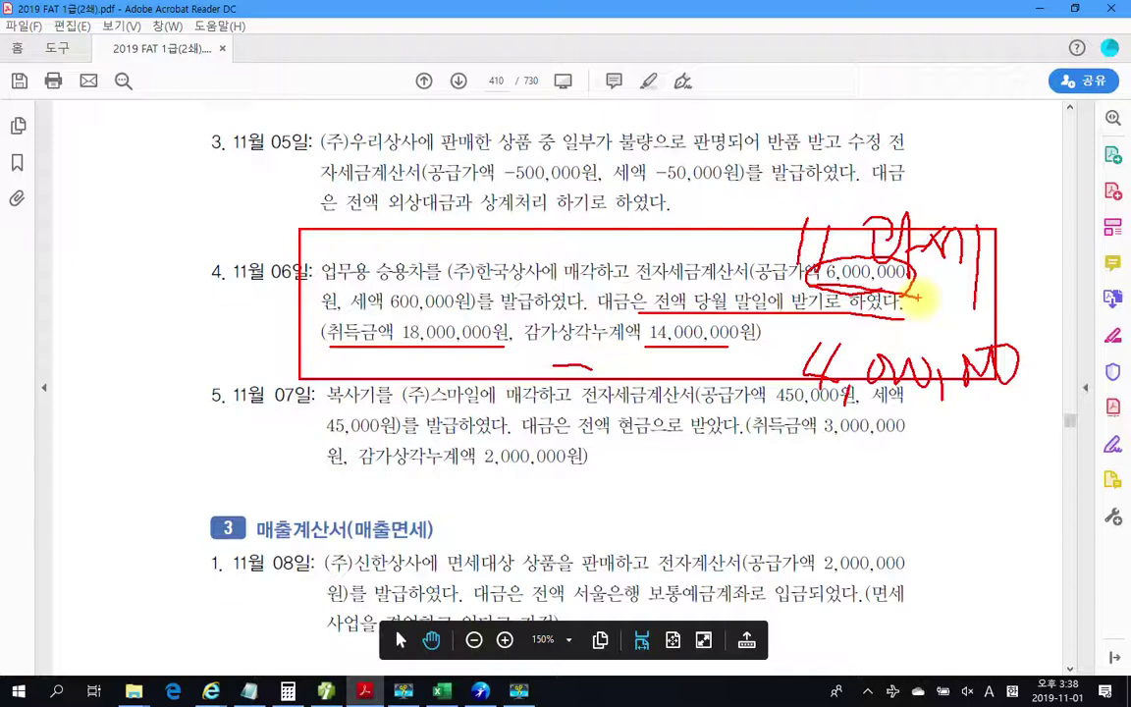
key("Escape")
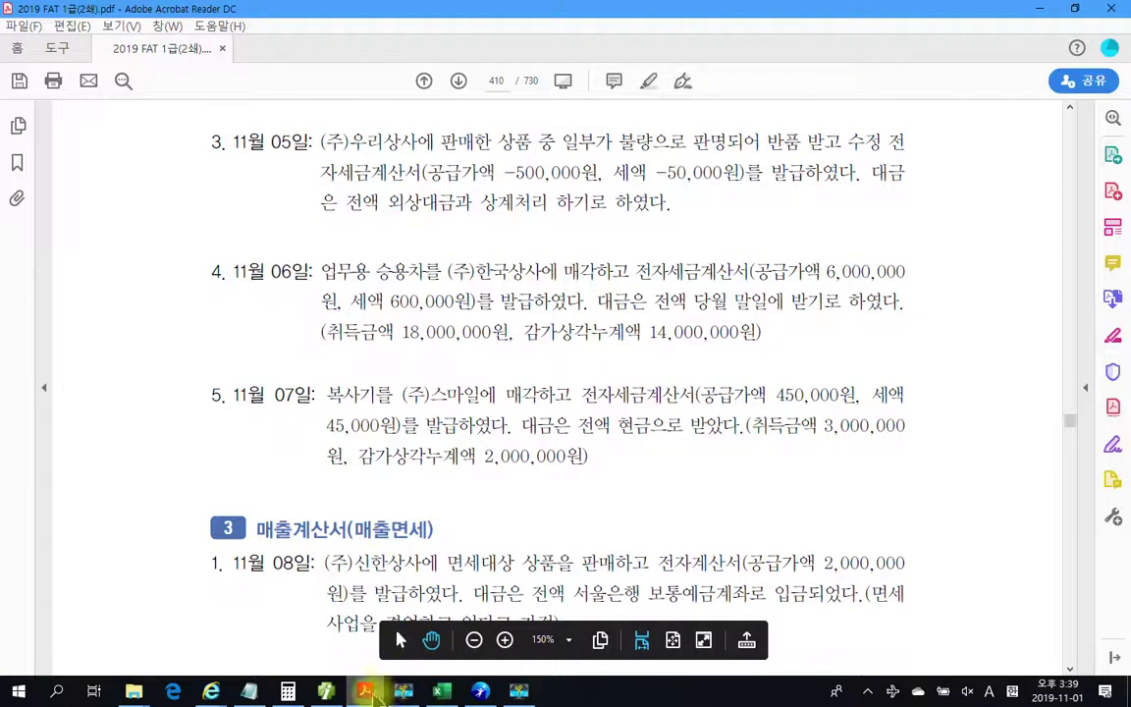
Step: Switch back to the 매입매출전표입력 program and start a day 06 voucher with tax type 11.과세
left_click(326, 692)
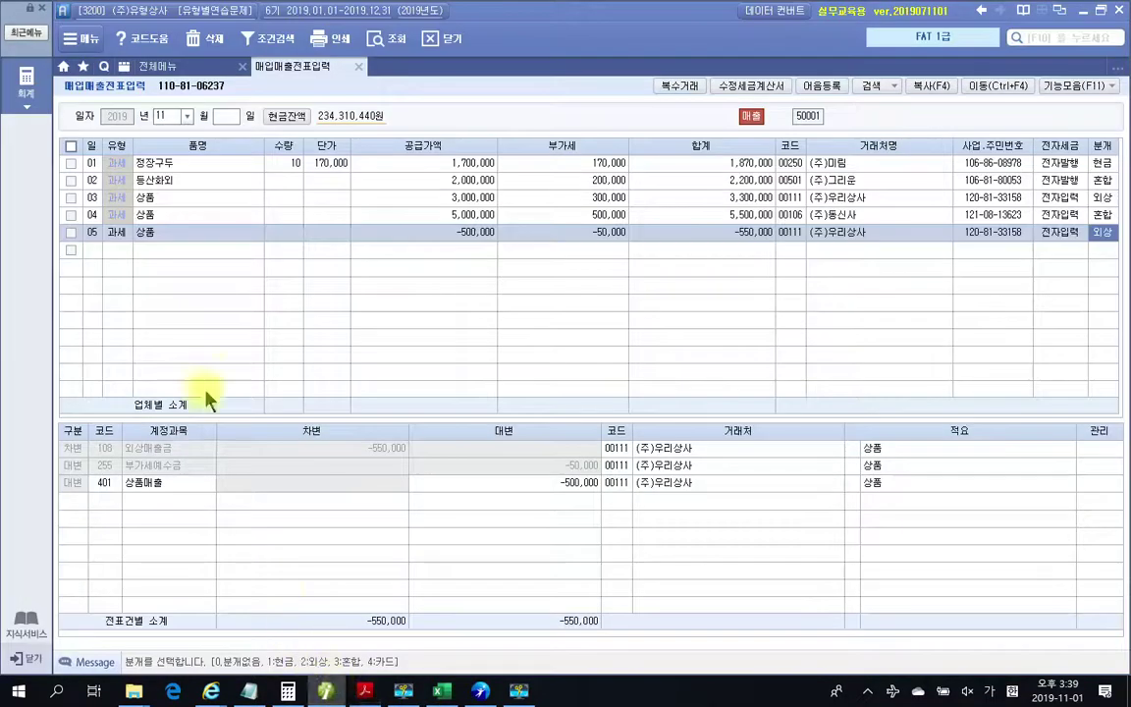
left_click(91, 250)
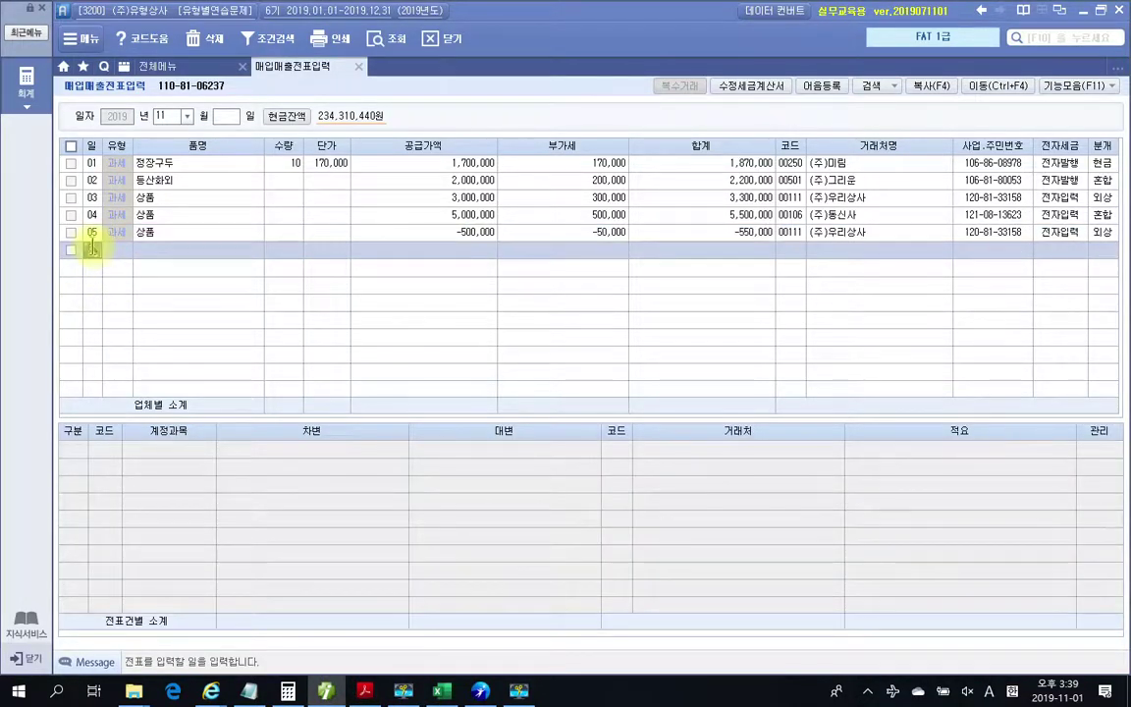
key("Return")
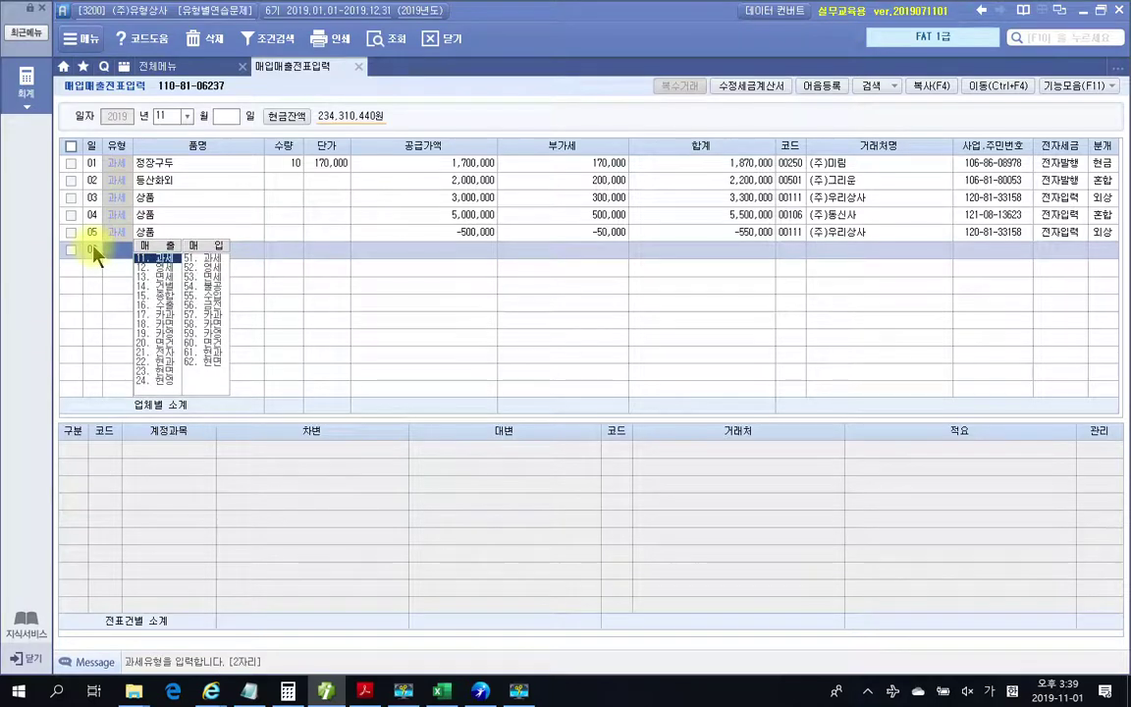
type("11")
key("Return")
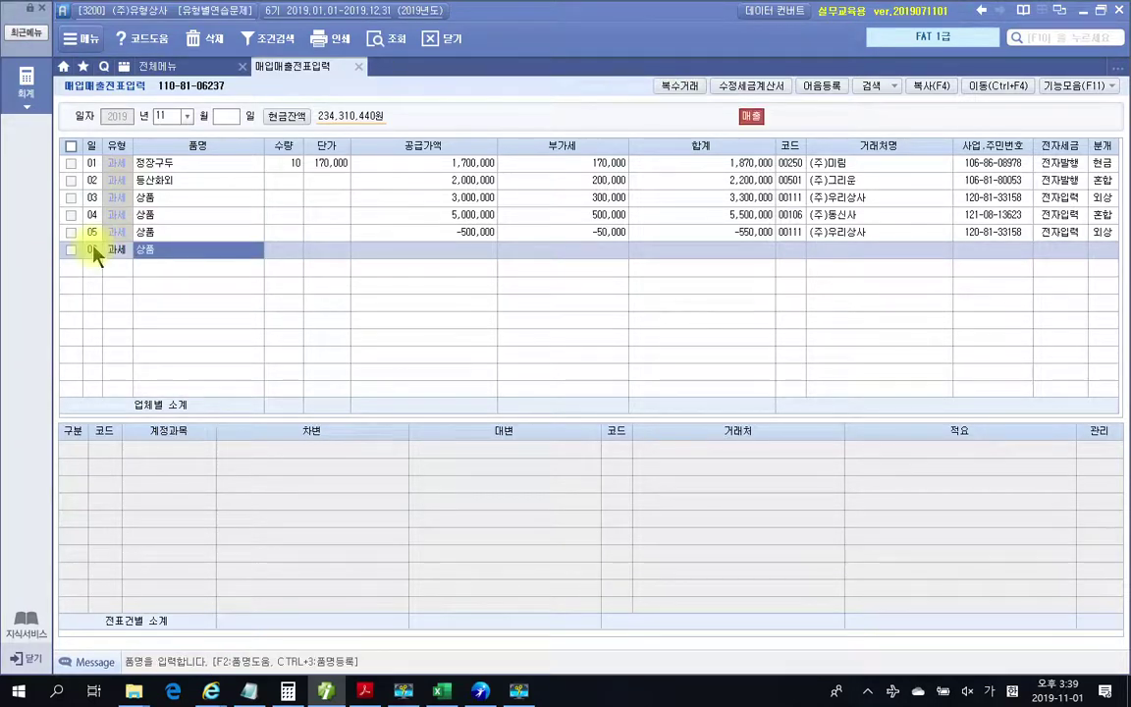
Step: Set the day 06 voucher's item name to 승용차
type("스동ㅇㅊ")
key("BackSpace")
key("BackSpace")
key("BackSpace")
key("BackSpace")
type("소모품")
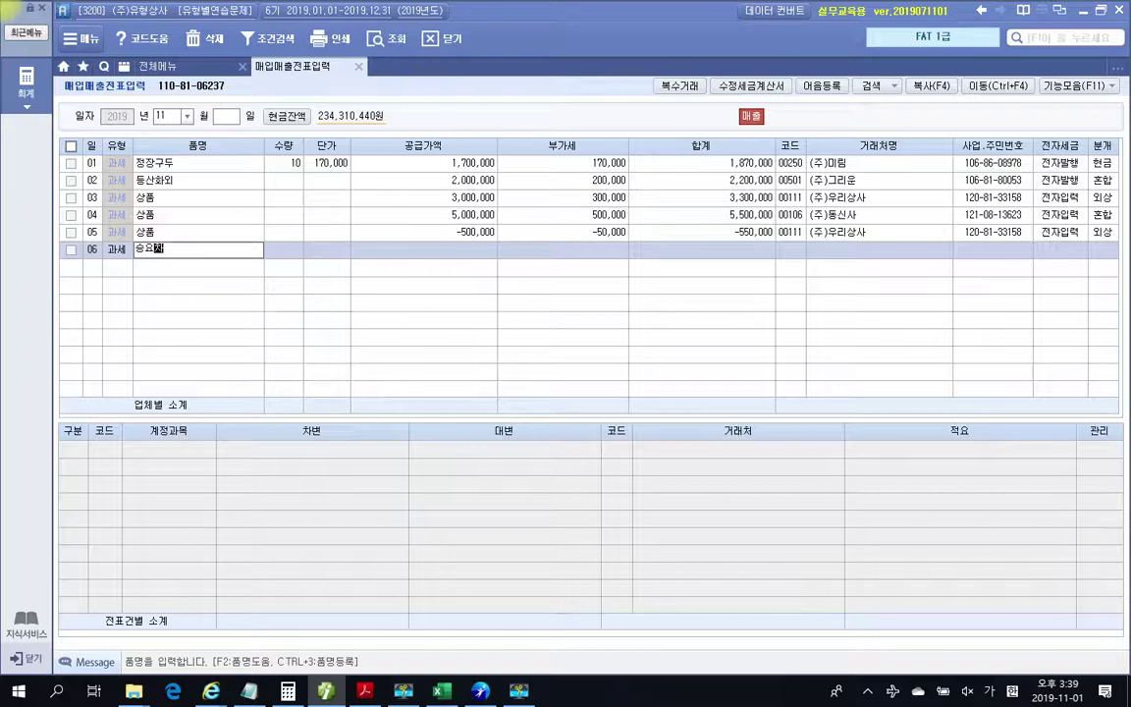
key("Return")
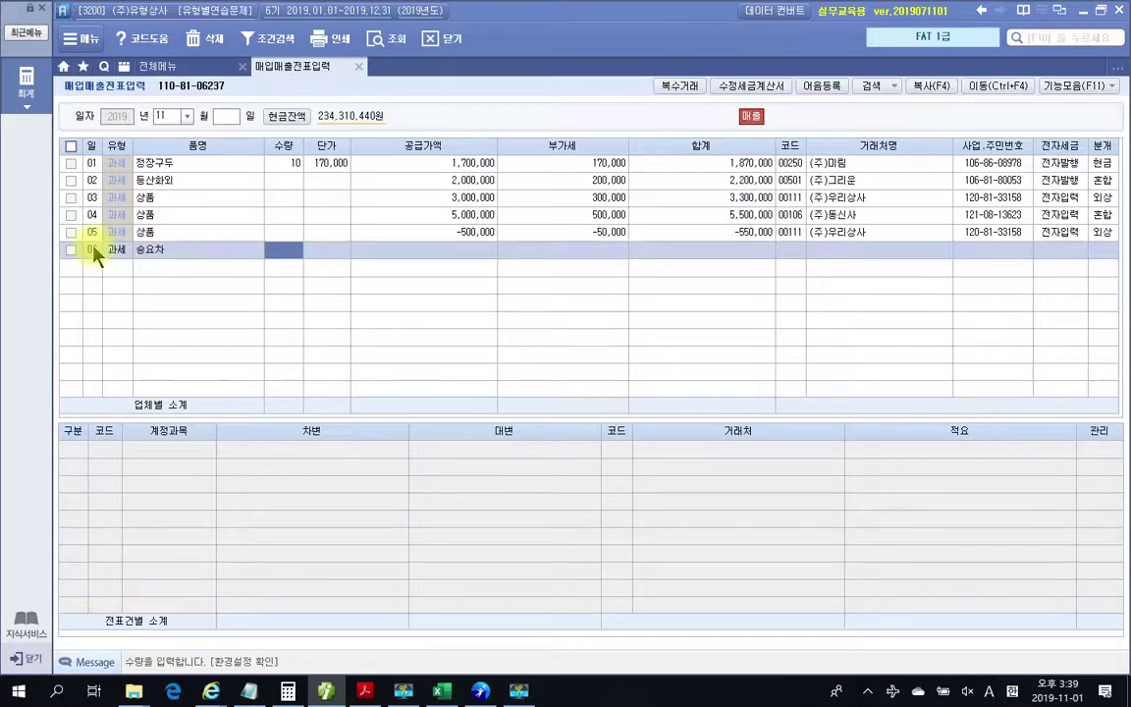
key("shift+Tab")
type("승용")
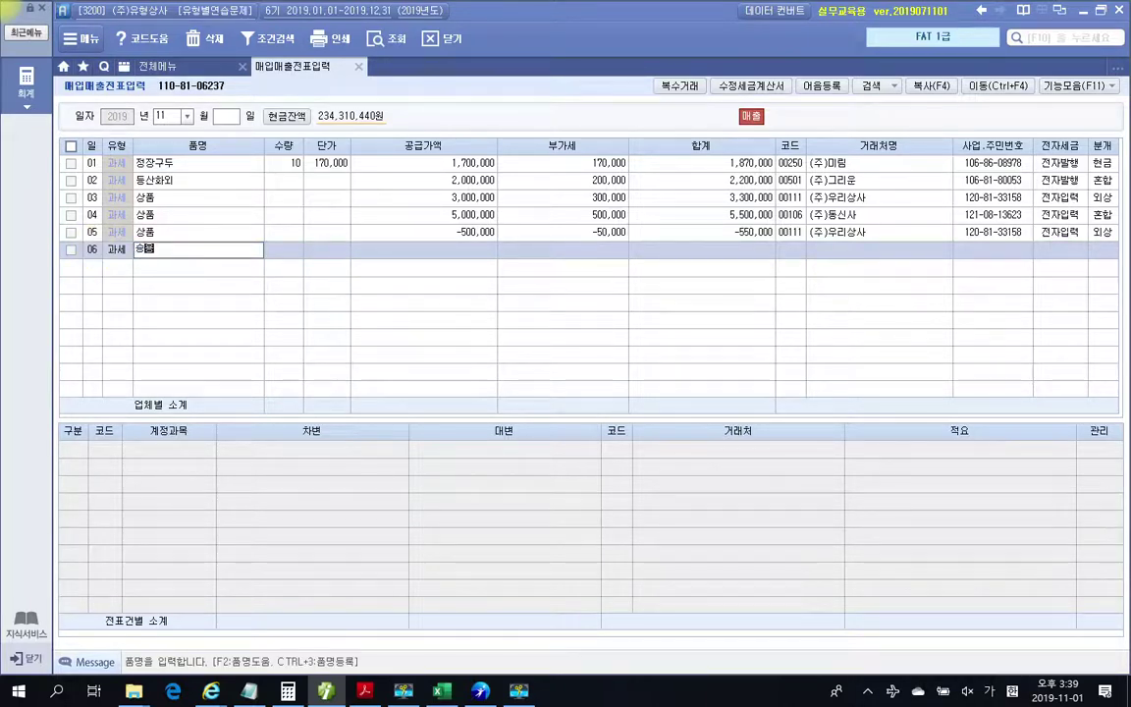
type("차")
key("Return")
Step: Leave the day 06 voucher's quantity and unit price blank and set its 공급가액 to 6,000,000
key("Return")
key("Return")
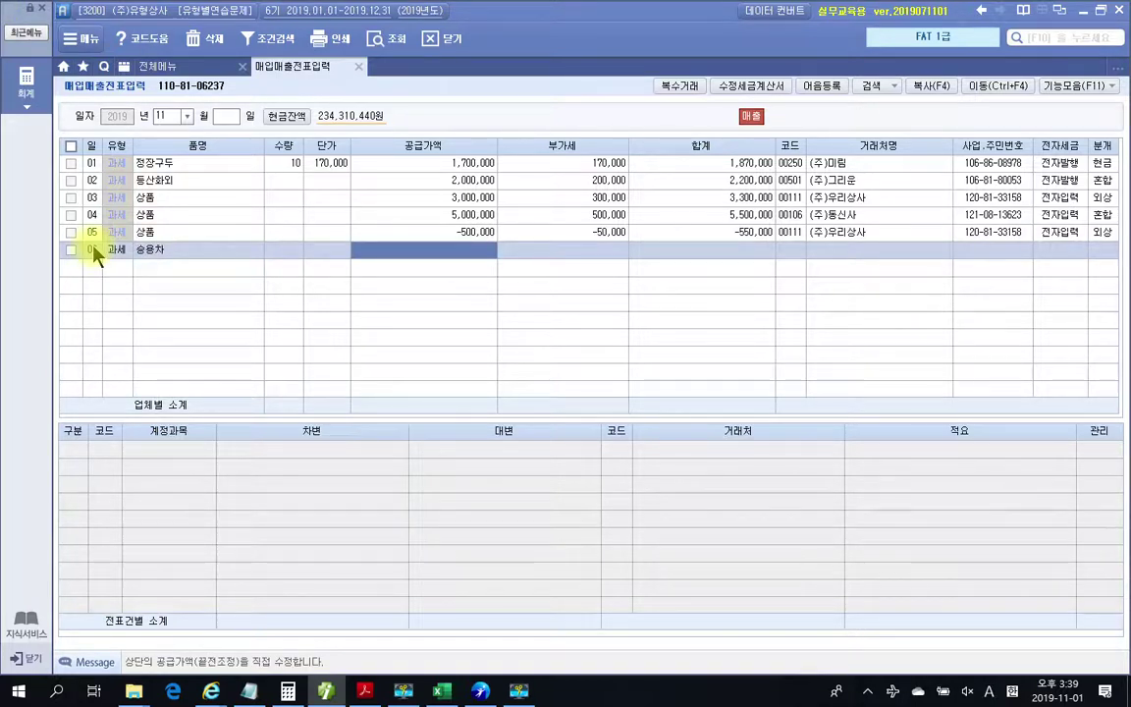
type("6000000")
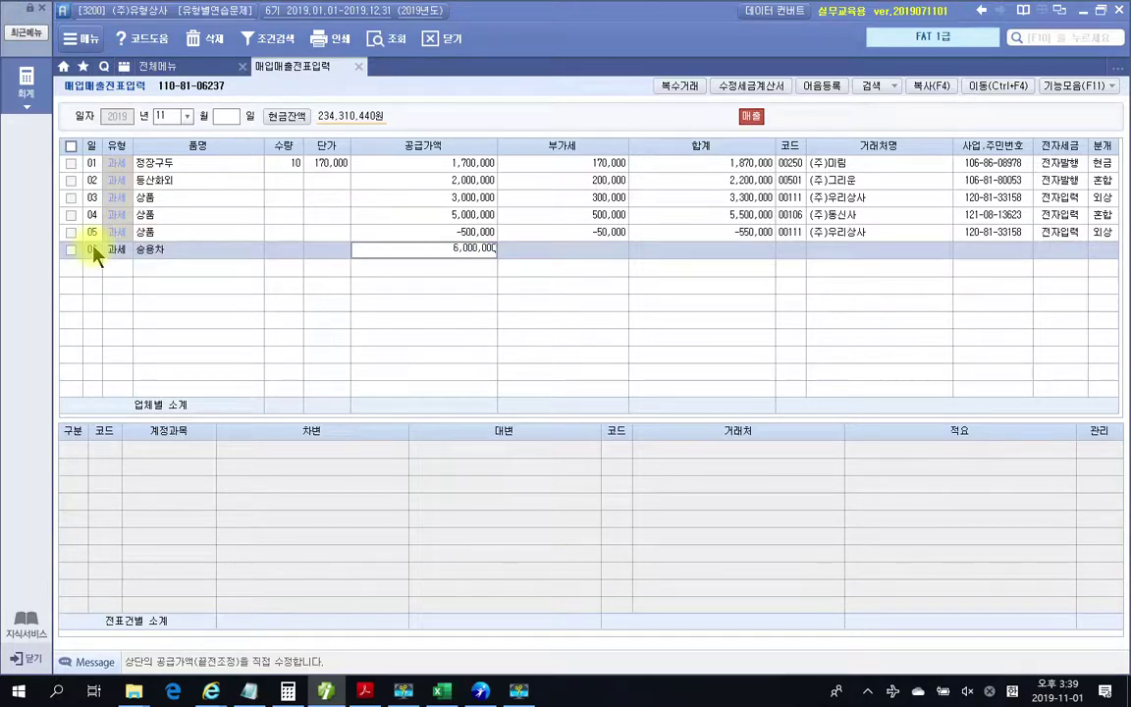
key("Return")
key("Return")
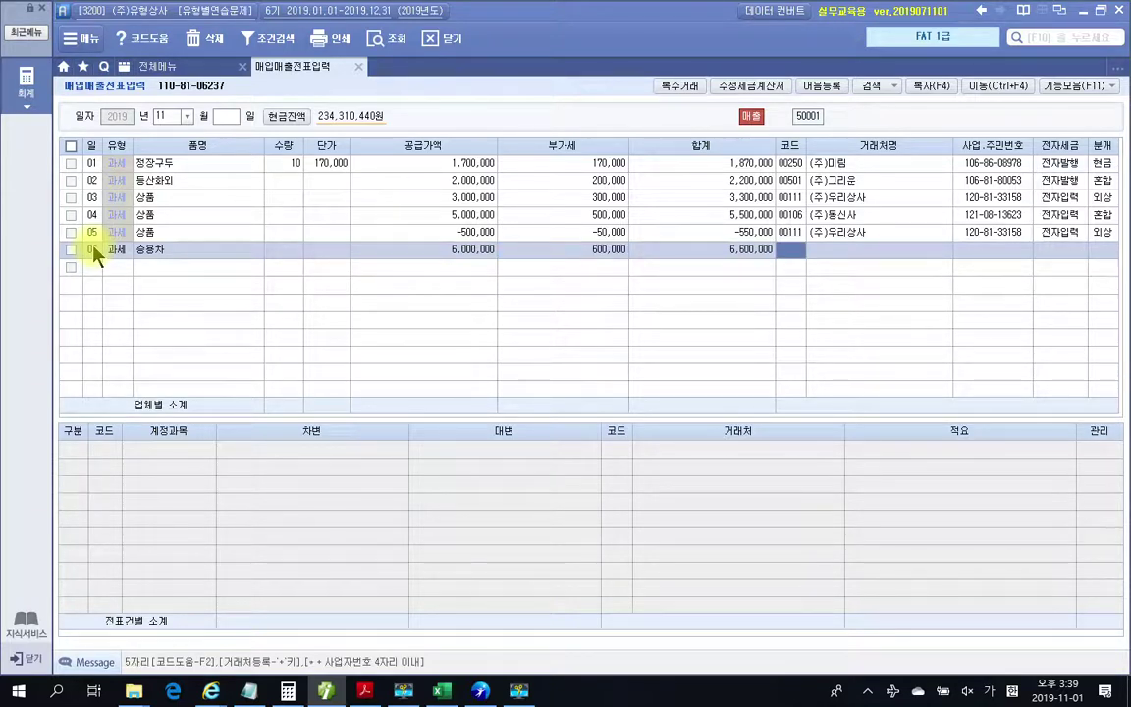
Step: Find the customers matching 한국 and assign (주)한국상사 to the day 06 voucher
type("한국")
key("Return")
key("Down")
key("Return")
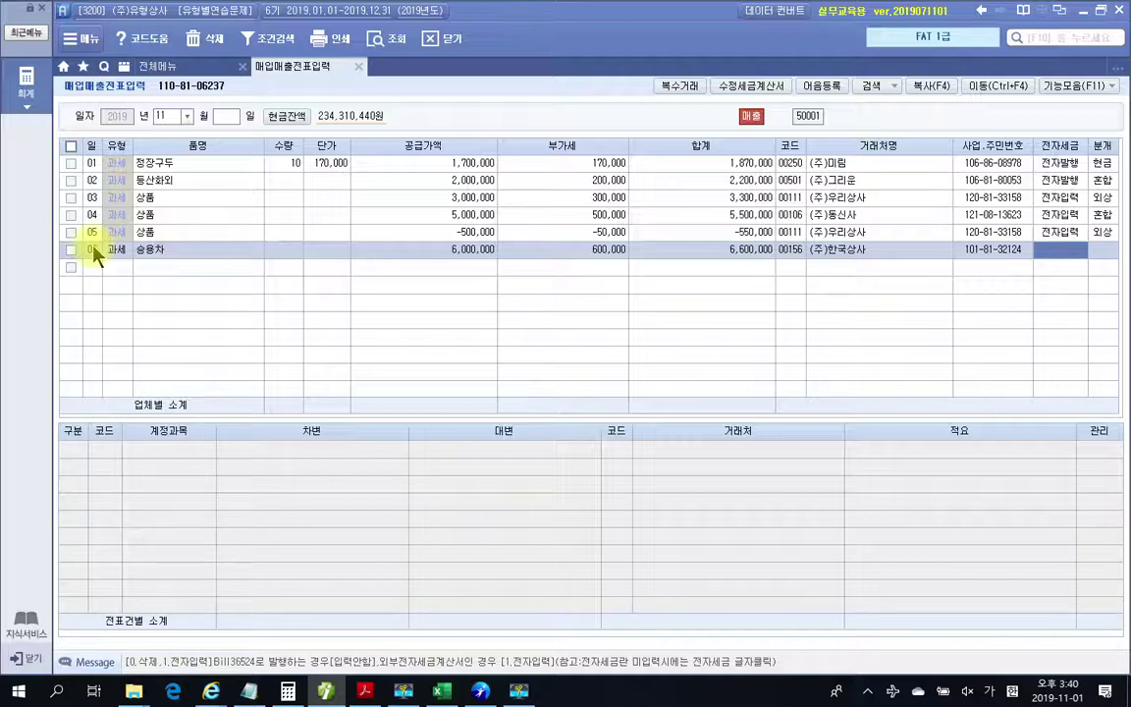
Step: Set the day 06 voucher's electronic invoice to 전자입력 and its journal type to 혼합
type("1")
key("Return")
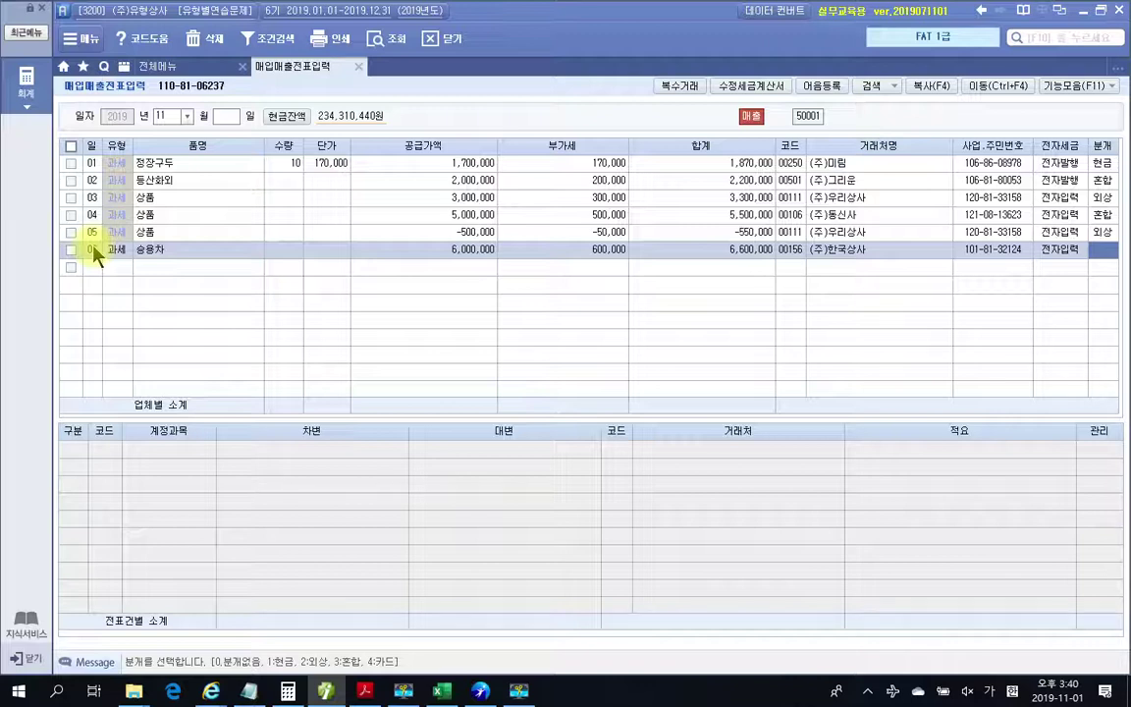
type("3")
key("Return")
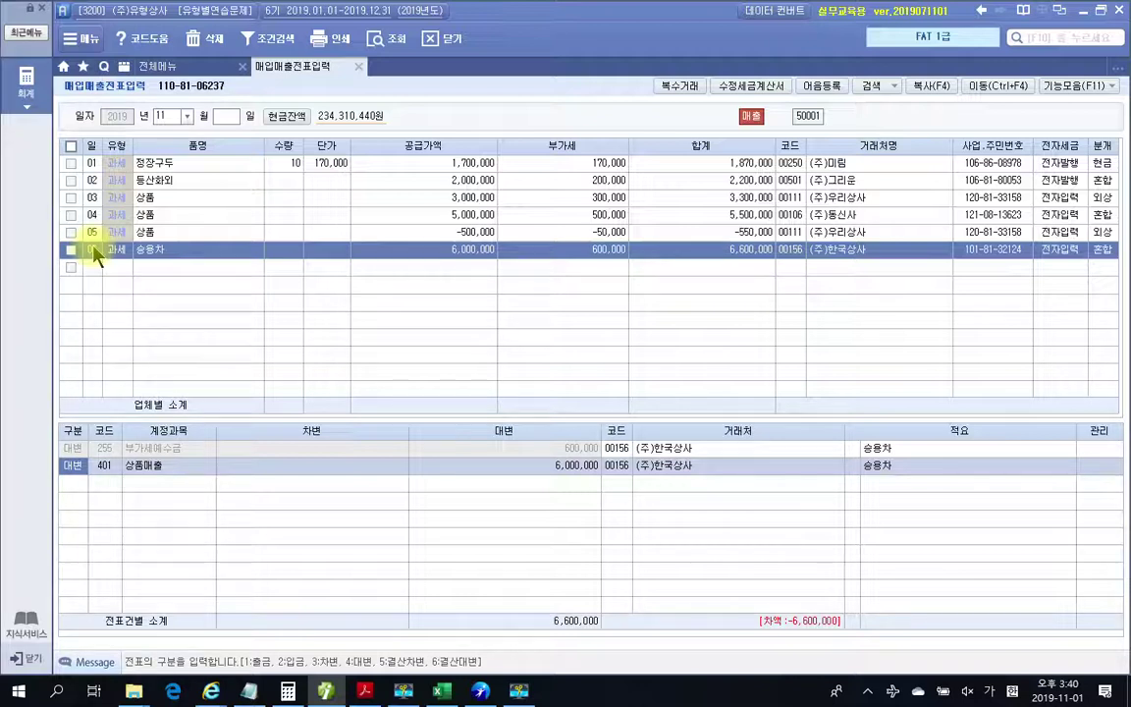
Step: Replace the 상품매출 account on the day 06 journal's credit line with 208 차량운반구
key("Return")
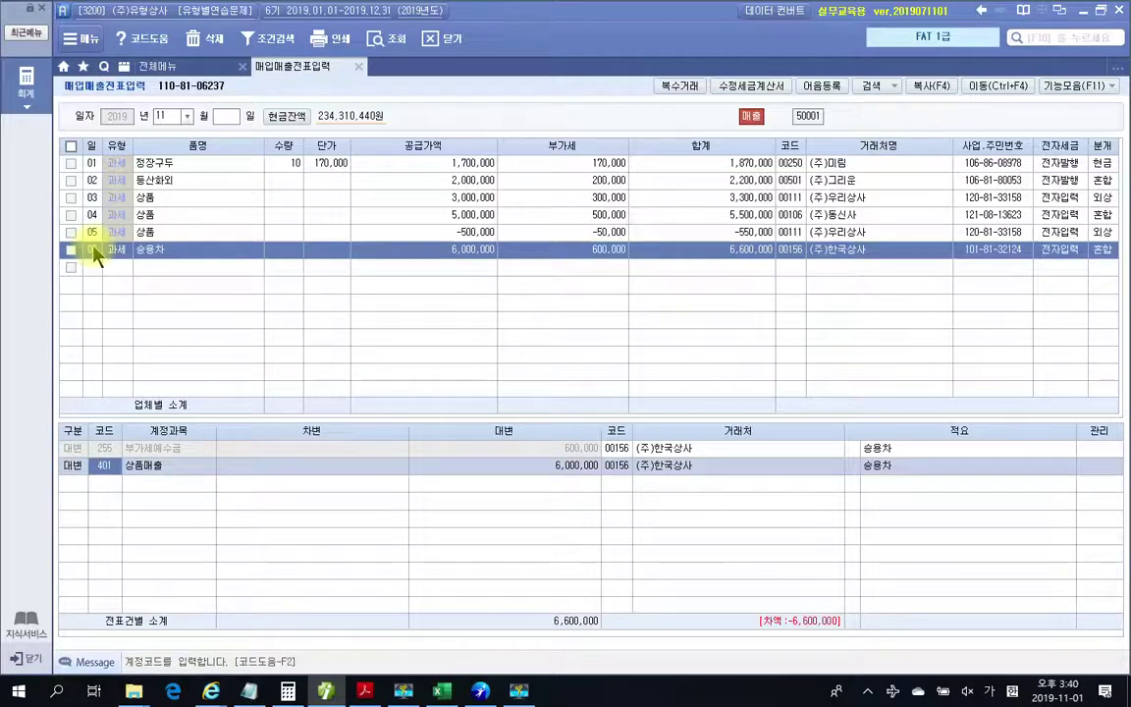
type("차량")
key("Return")
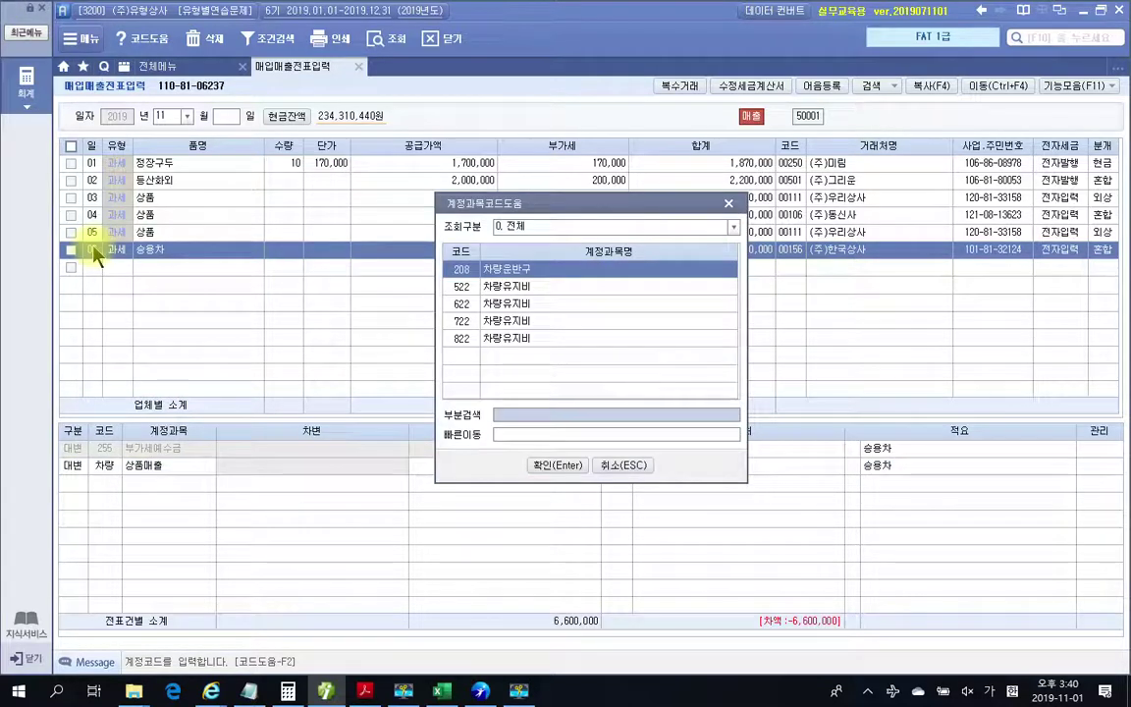
key("Return")
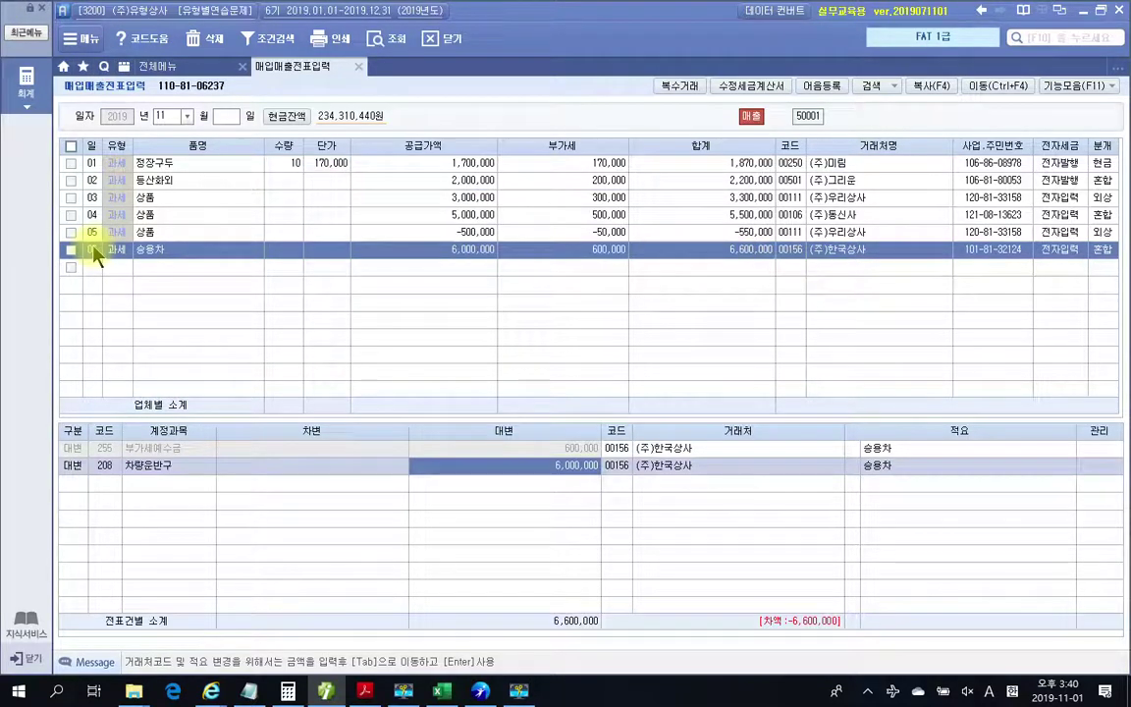
Step: Check the 차량운반구 credit line's amount against the vehicle's acquisition cost (취득원가)
mouse_move(540, 444)
left_mouse_down()
mouse_move(593, 492)
mouse_move(518, 454)
left_mouse_up()
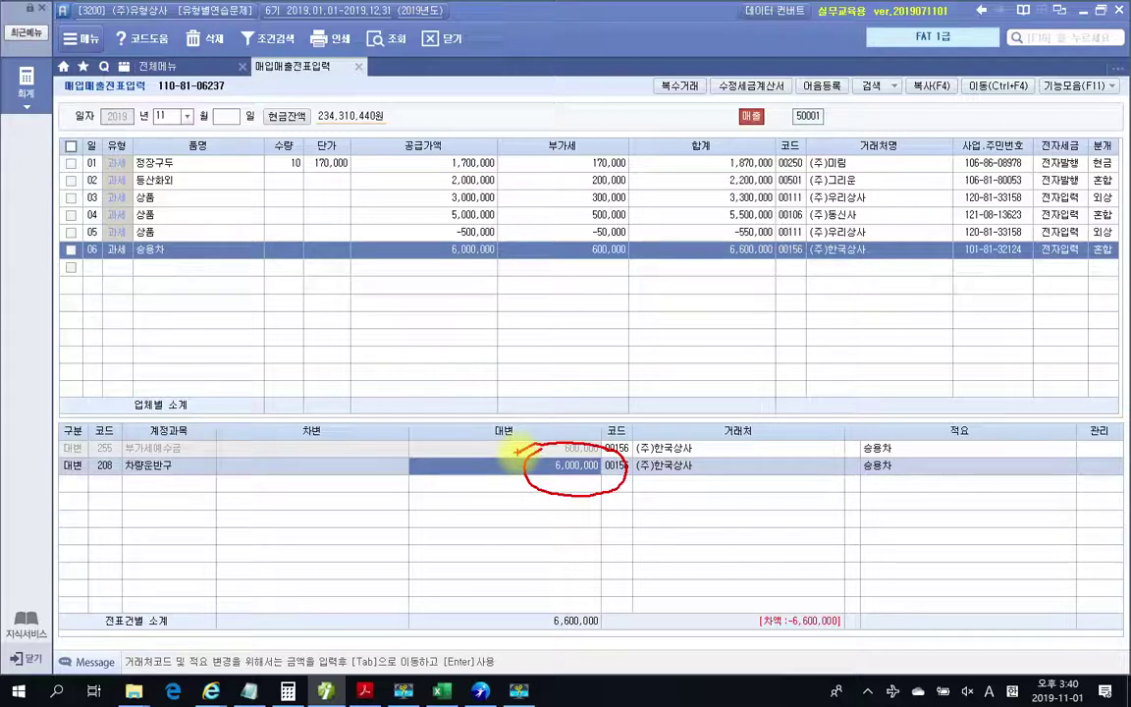
mouse_move(26, 475)
left_mouse_down()
mouse_move(190, 460)
mouse_move(24, 481)
left_mouse_up()
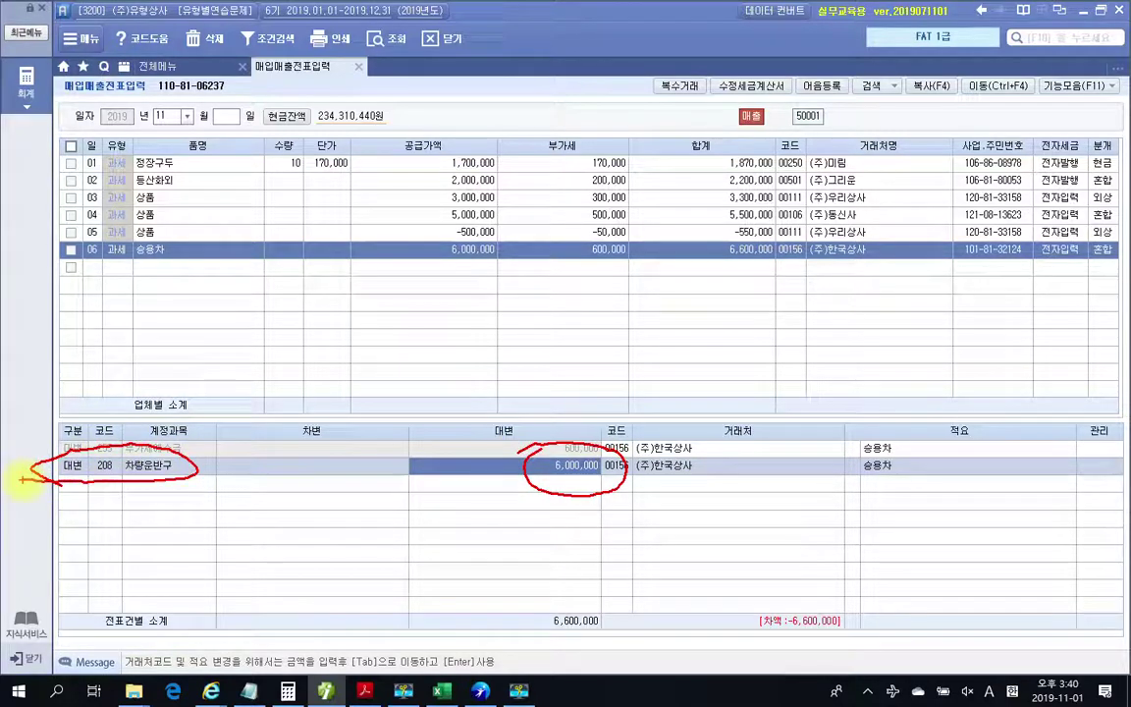
mouse_move(506, 481)
left_mouse_down()
mouse_move(634, 482)
mouse_move(629, 536)
left_mouse_up()
left_click_drag(589, 493, 579, 522)
mouse_move(660, 489)
left_mouse_down()
mouse_move(677, 531)
mouse_move(713, 531)
mouse_move(714, 582)
left_mouse_up()
mouse_move(725, 501)
left_mouse_down()
mouse_move(762, 495)
mouse_move(762, 519)
left_mouse_up()
mouse_move(708, 533)
left_mouse_down()
mouse_move(772, 534)
mouse_move(767, 583)
left_mouse_up()
left_click_drag(809, 489, 810, 510)
mouse_move(807, 530)
left_mouse_down()
mouse_move(828, 543)
mouse_move(876, 525)
mouse_move(915, 576)
left_mouse_up()
left_click_drag(924, 530, 961, 520)
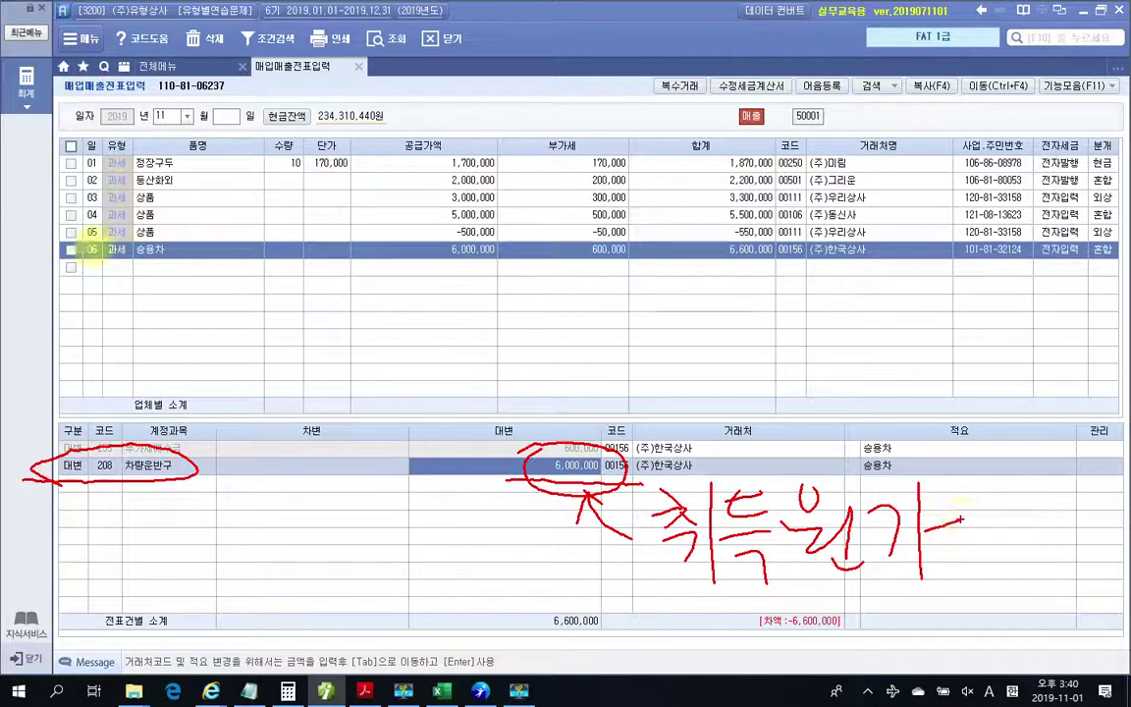
key("Escape")
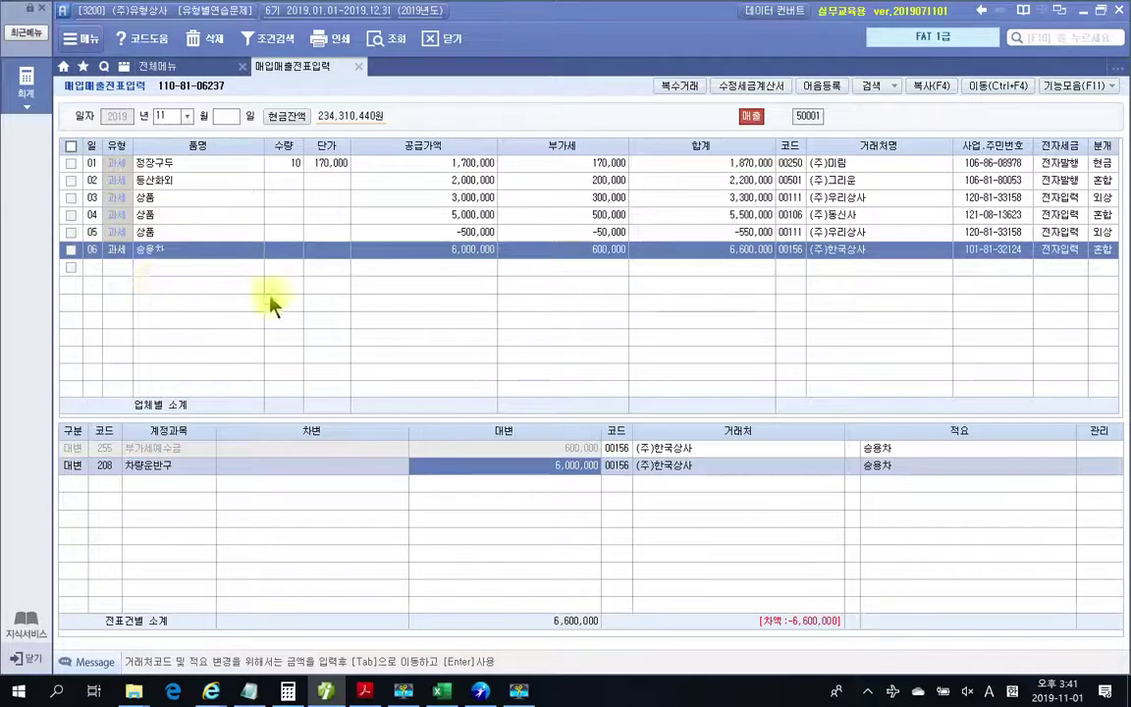
Step: Set the 차량운반구 line's credit amount to 18,000,000
left_click(563, 467)
type("18,000,000")
key("Return")
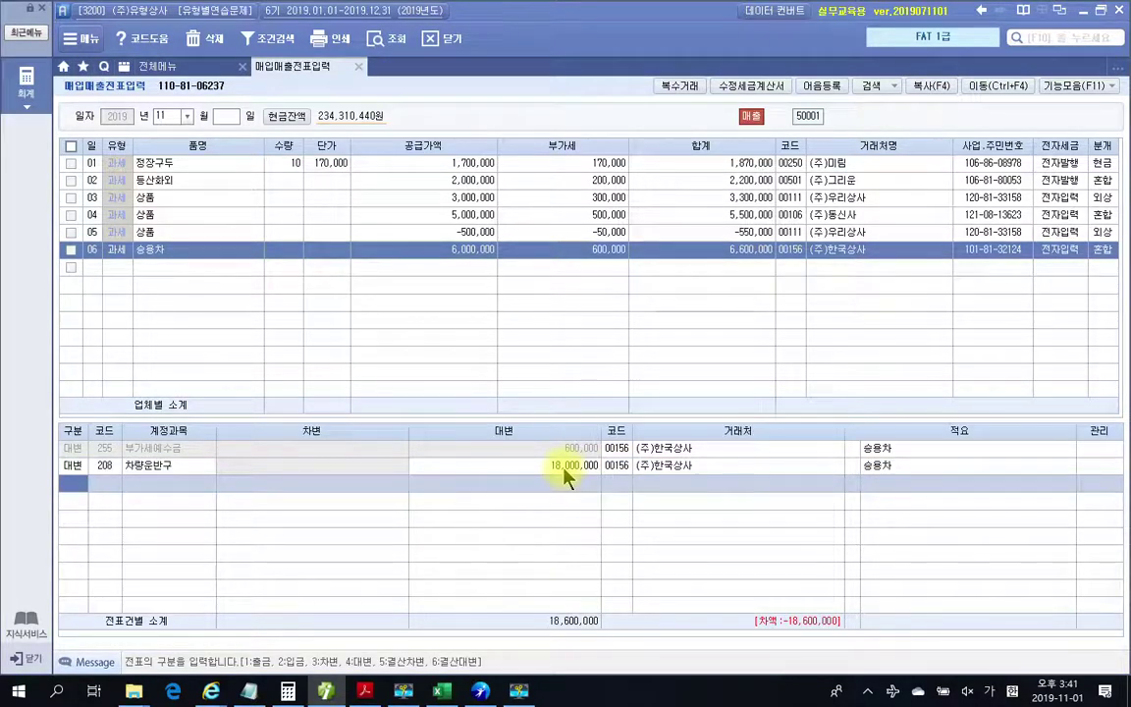
Step: Add a debit line for account 209 감가상각누계액 with 14,000,000 to the day 06 journal
mouse_move(567, 465)
left_mouse_down()
mouse_move(538, 472)
mouse_move(599, 454)
mouse_move(616, 491)
left_mouse_up()
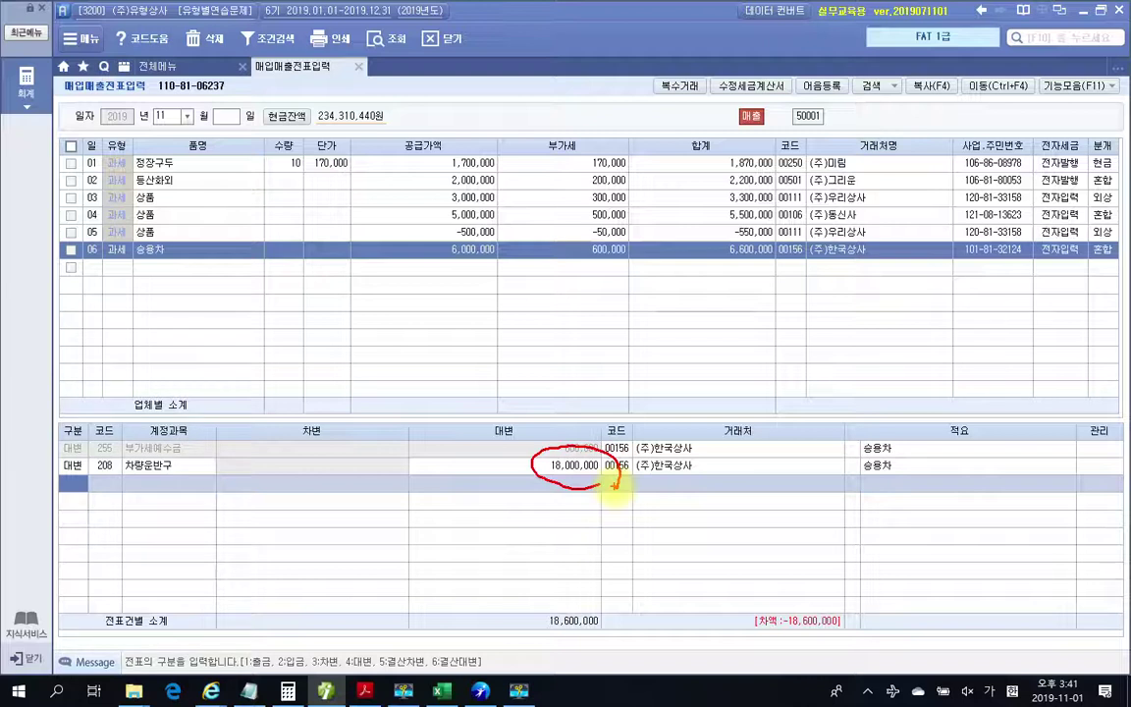
mouse_move(78, 456)
left_mouse_down()
mouse_move(63, 458)
mouse_move(74, 484)
left_mouse_up()
left_click_drag(76, 501, 79, 531)
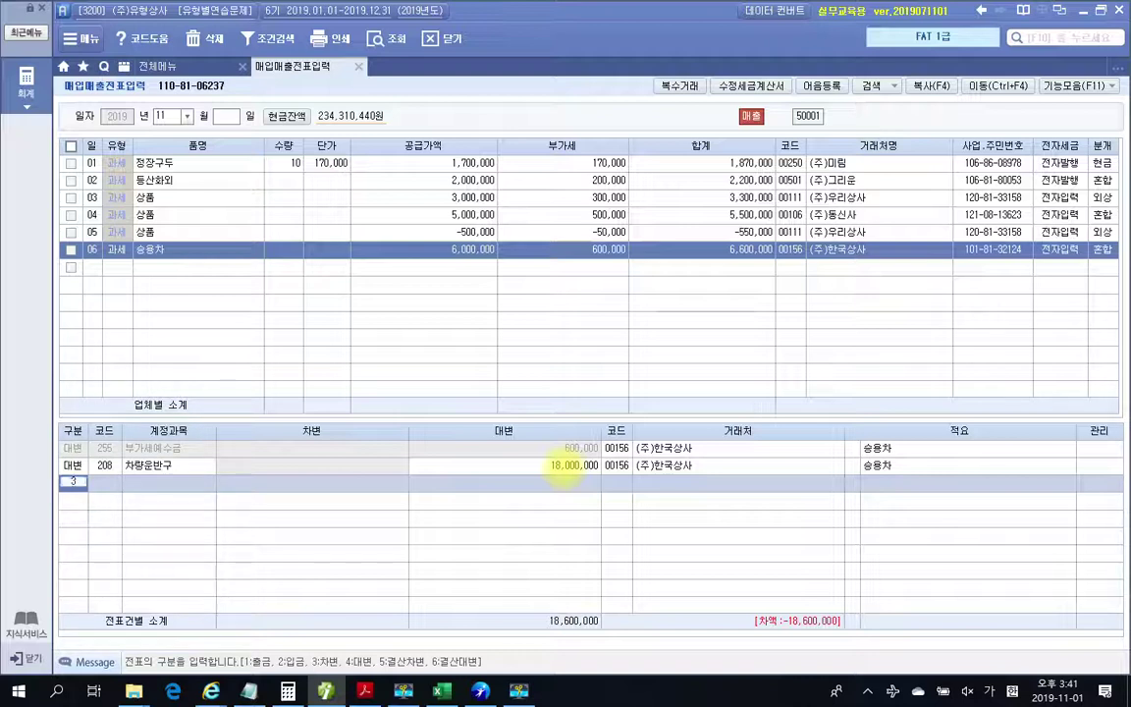
type("3")
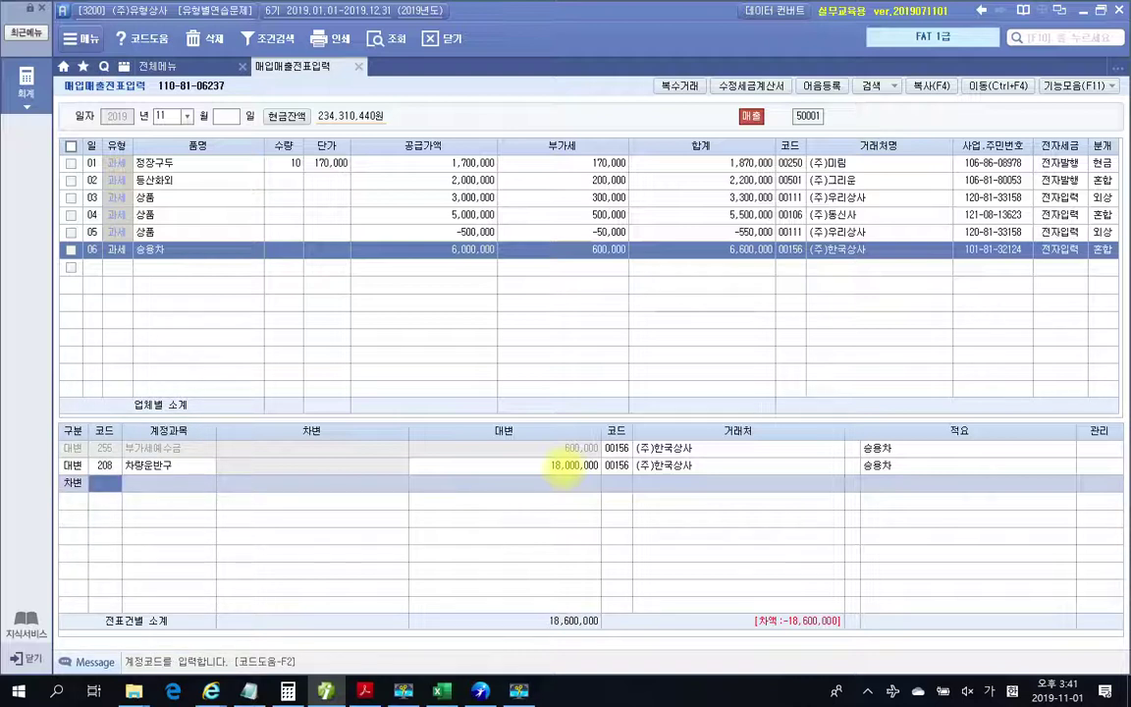
type("209")
key("Return")
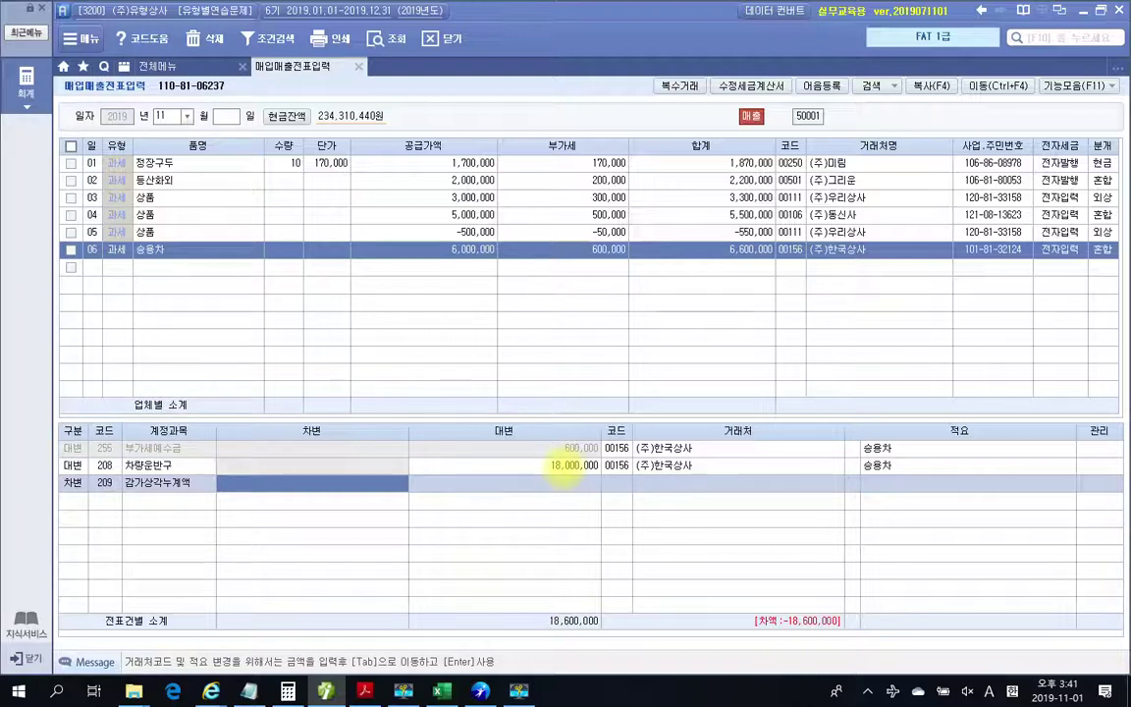
type("14000000")
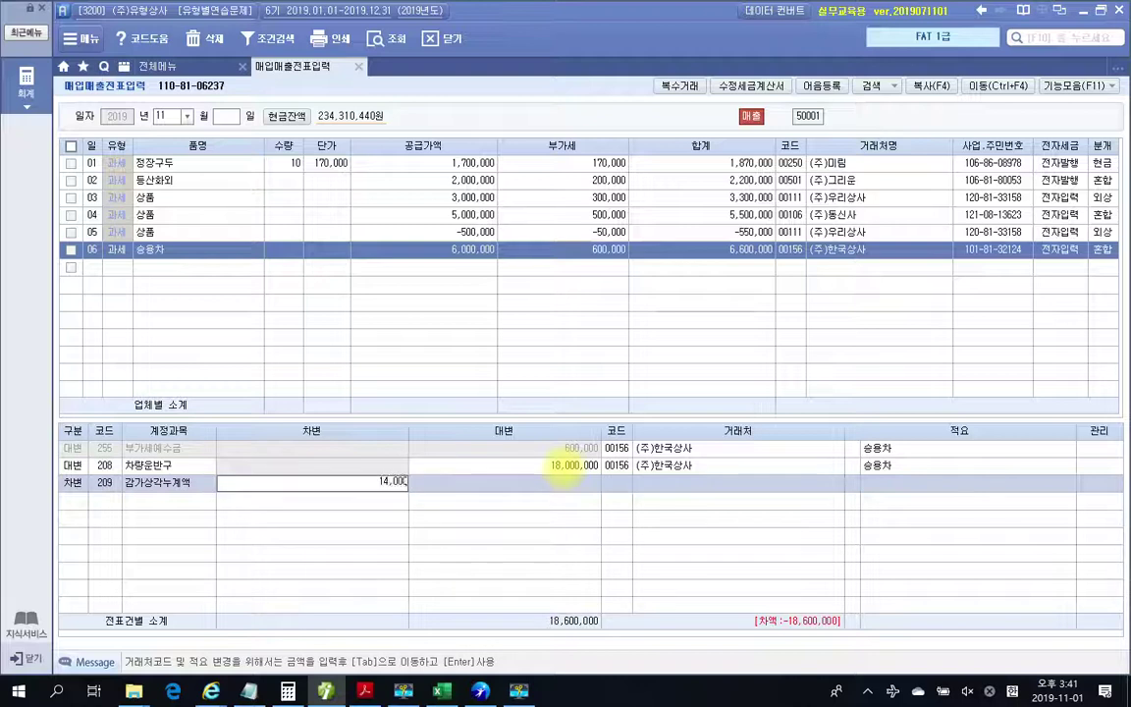
key("Return")
key("Return")
key("Return")
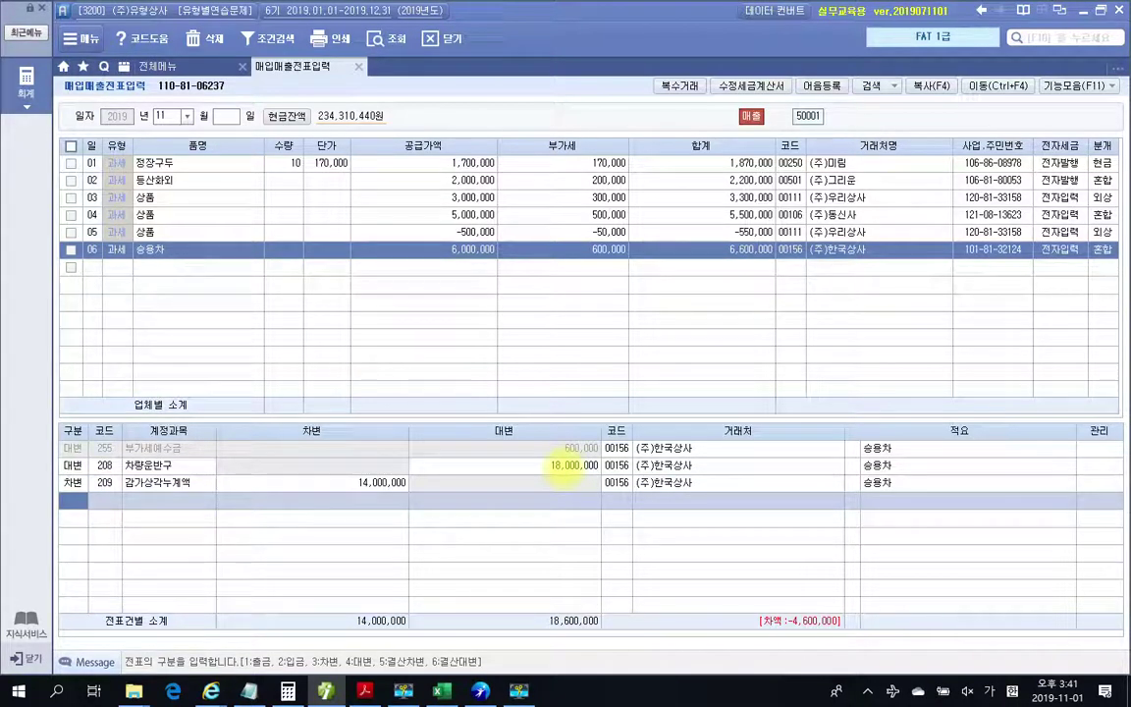
Step: Add a debit line for account 120 미수금 with 6,600,000 to the day 06 journal
type("3")
key("Return")
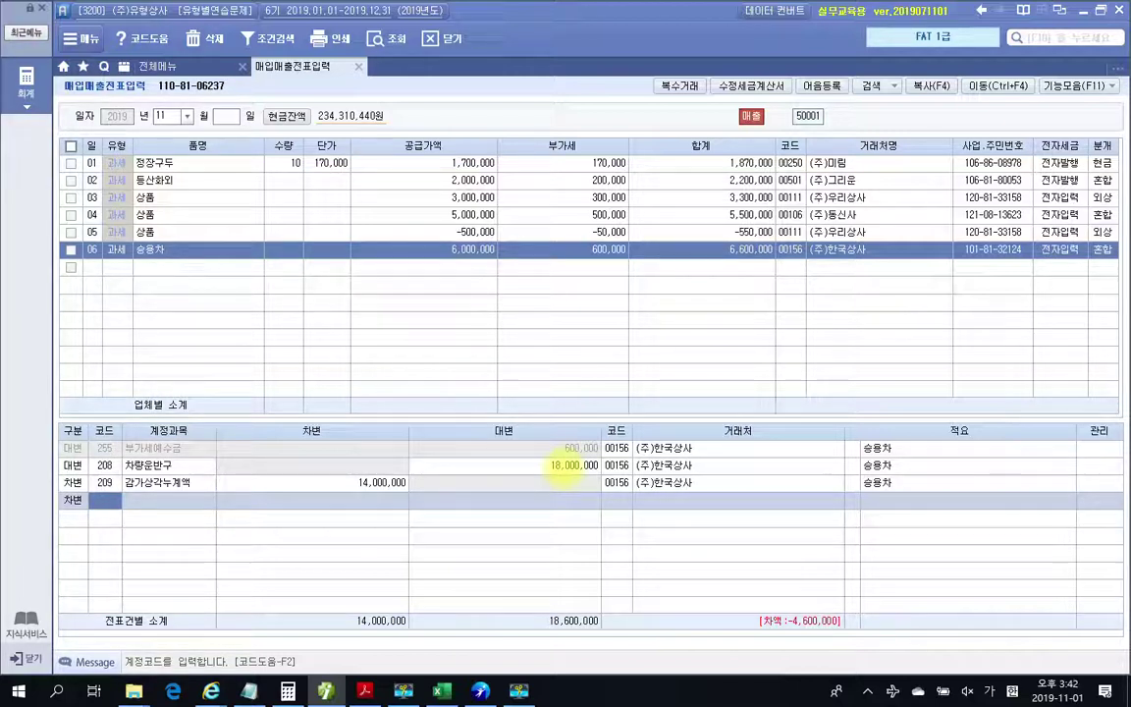
type("미수")
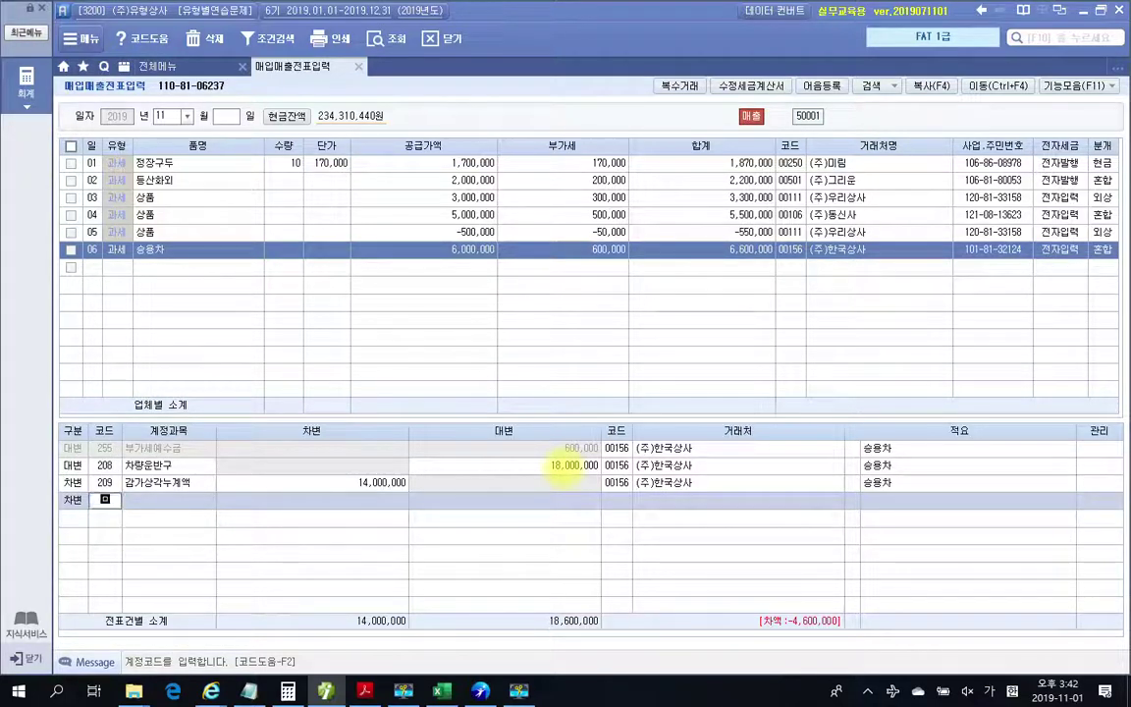
key("Return")
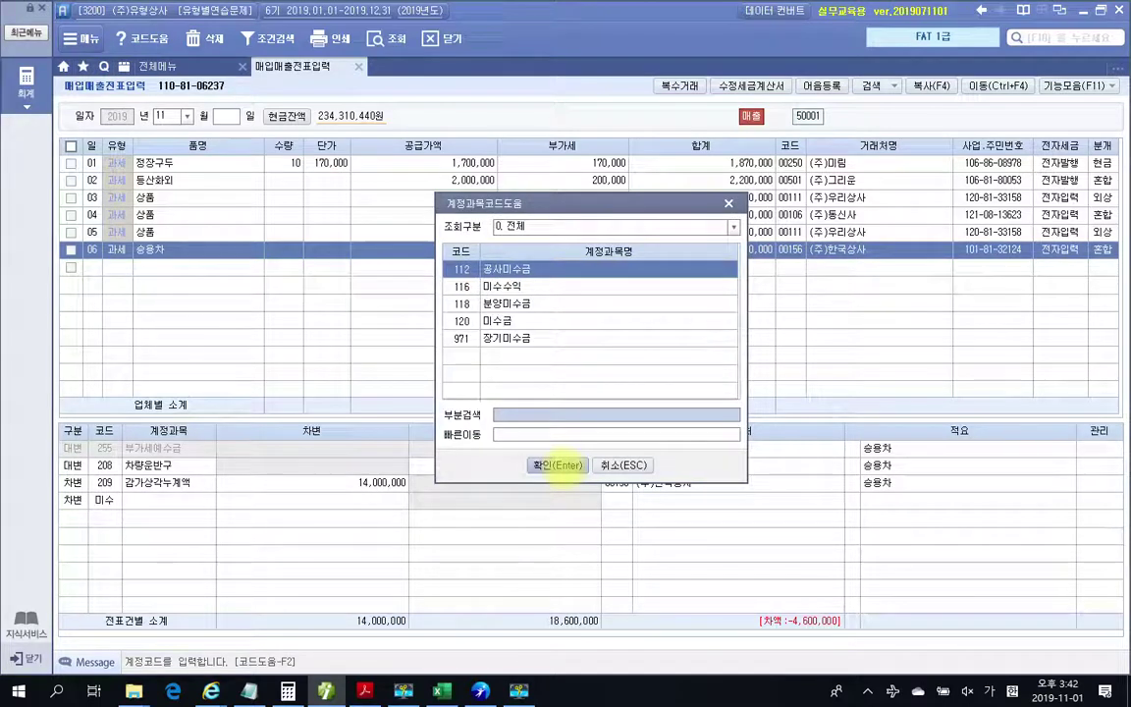
key("Down")
key("Down")
key("Down")
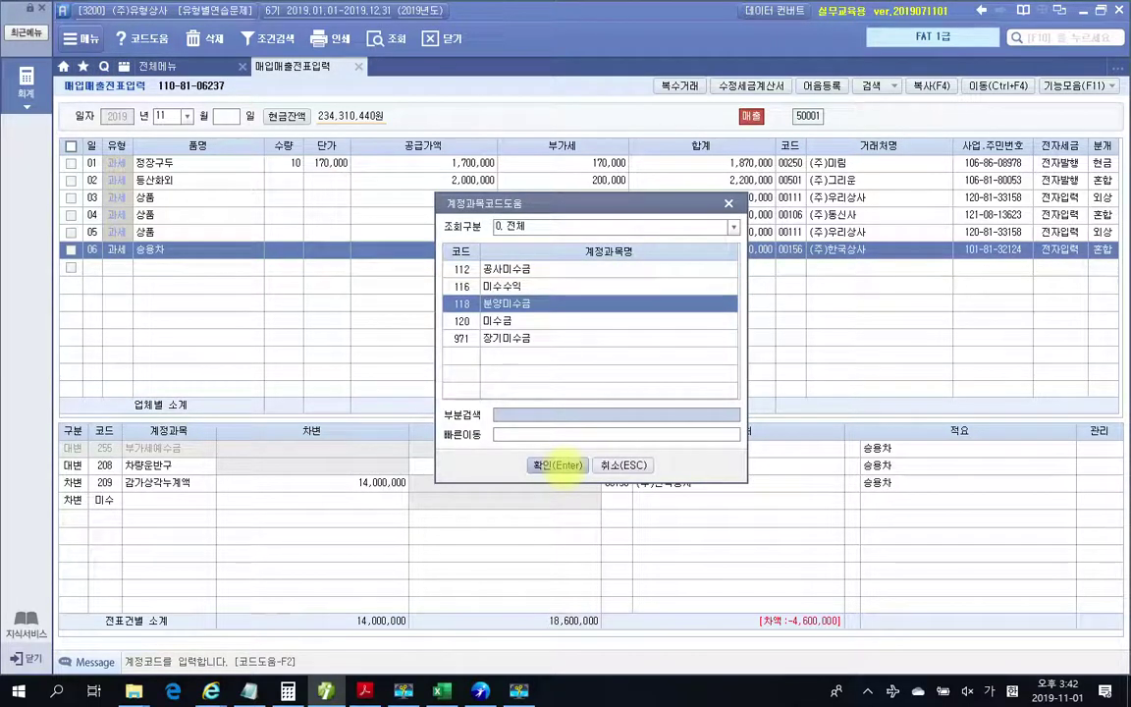
key("Return")
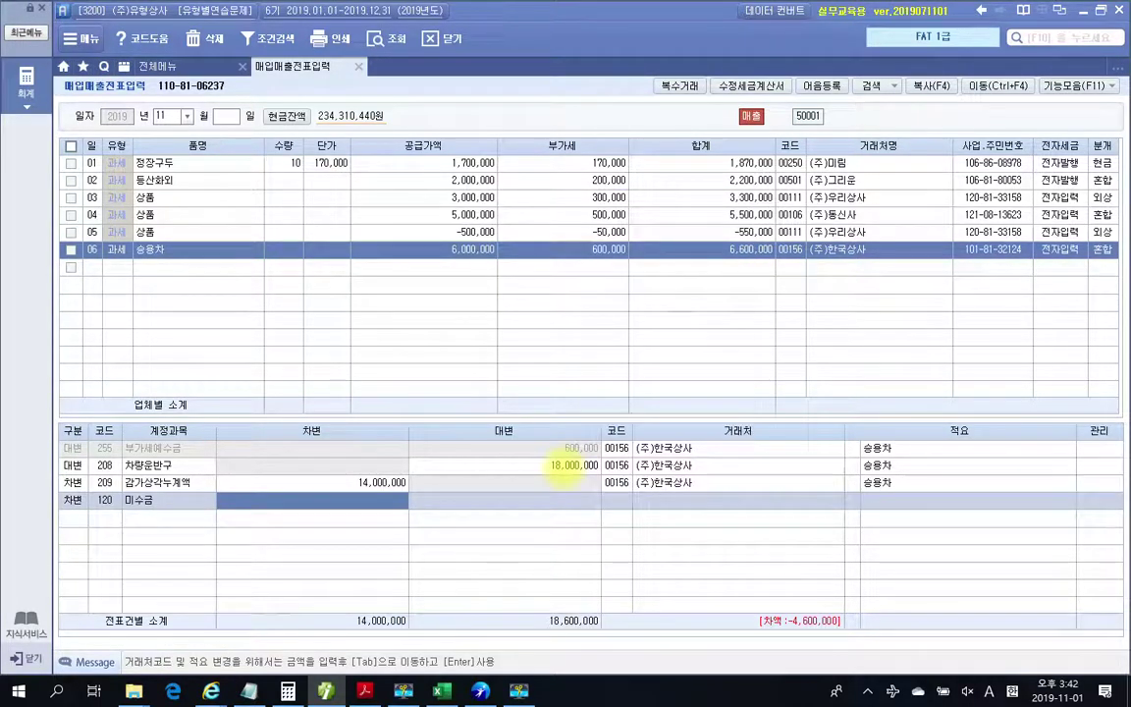
type("6,600,000")
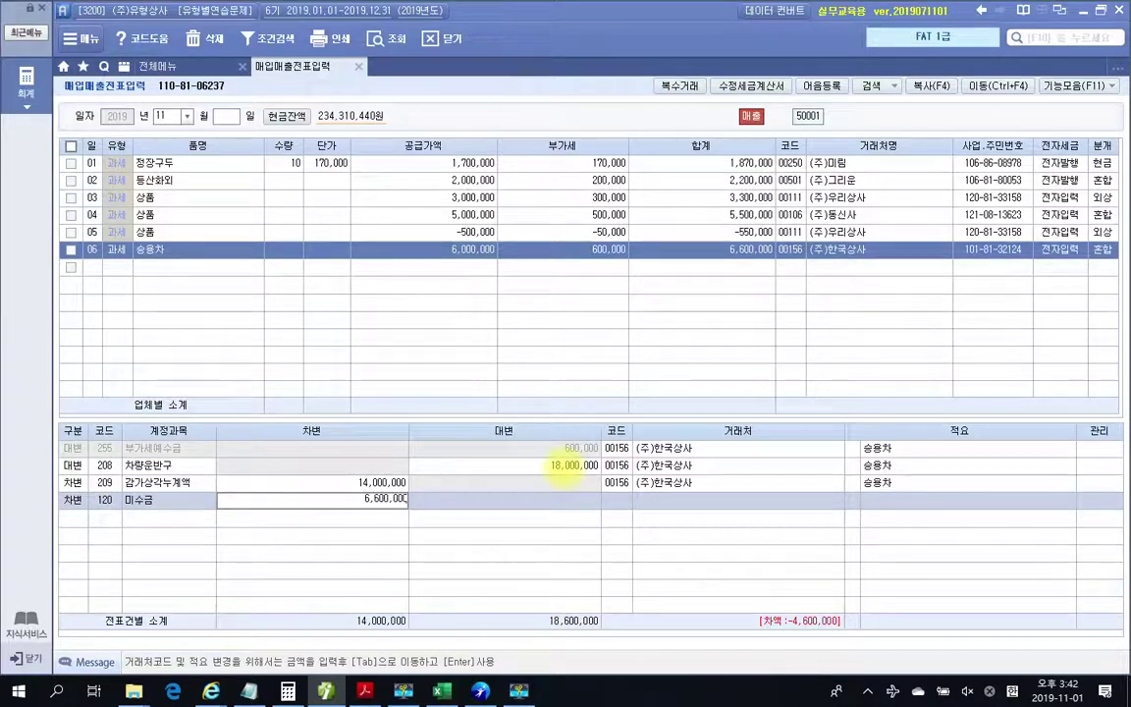
key("Return")
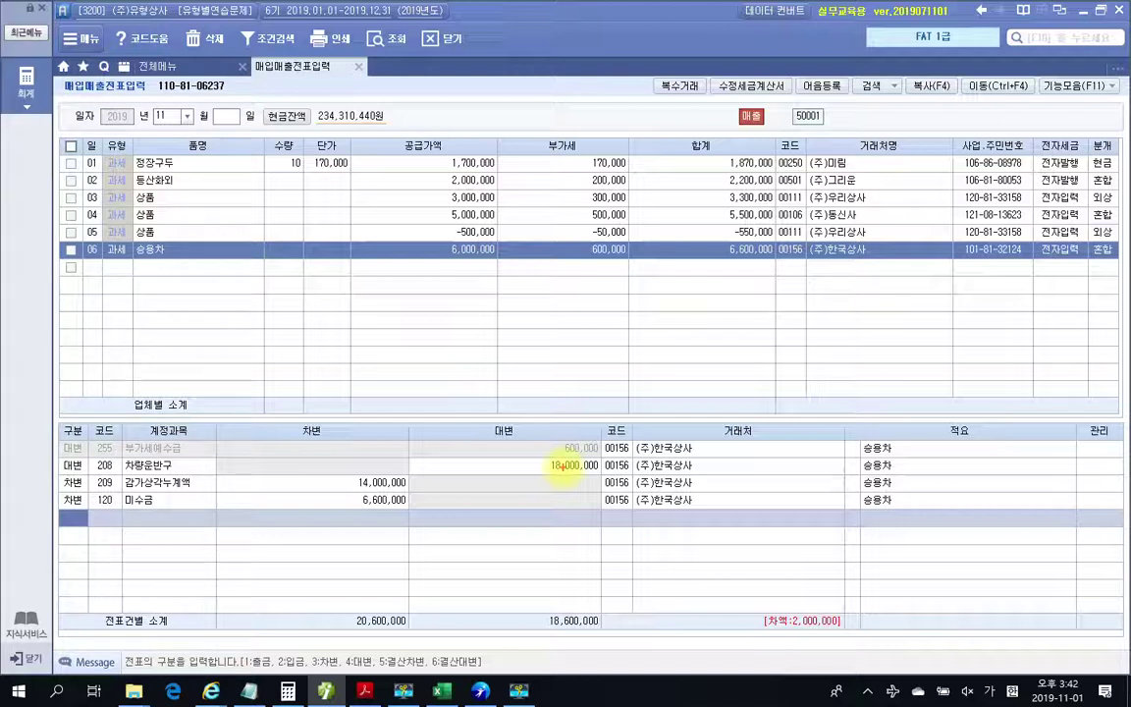
Step: Add a credit line for 914 유형자산처분이익 with 2,000,000 to the day 06 journal and compare the debit and credit totals
mouse_move(747, 589)
left_mouse_down()
mouse_move(854, 596)
mouse_move(727, 596)
left_mouse_up()
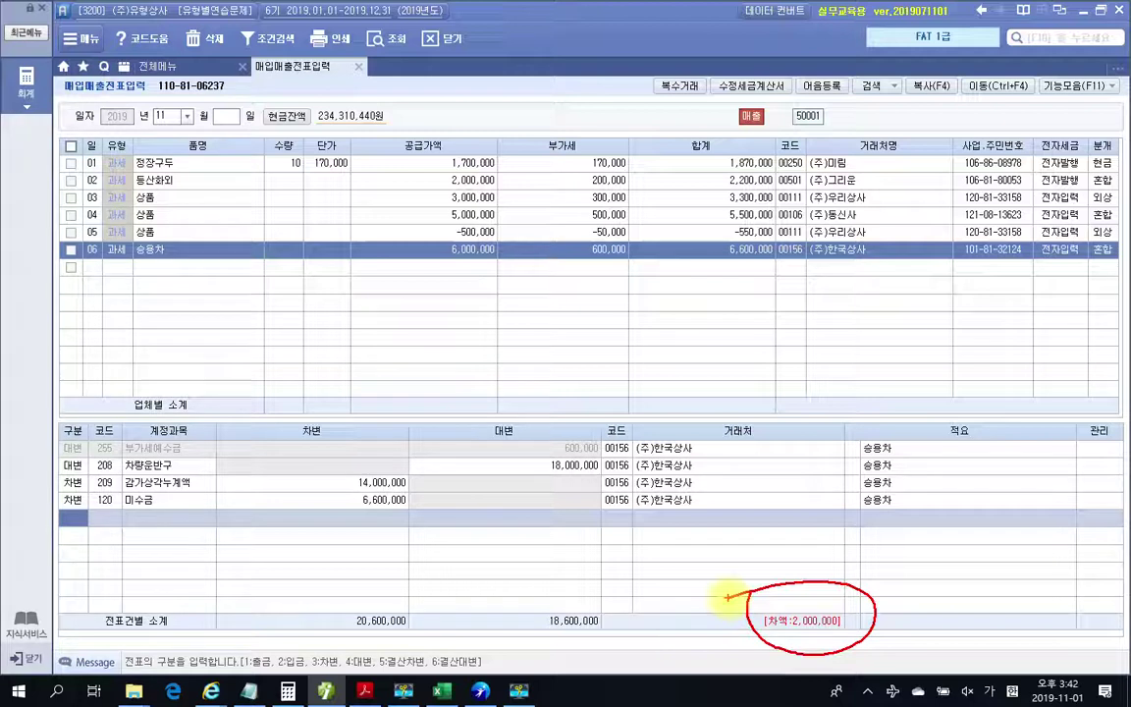
mouse_move(726, 596)
left_mouse_down()
mouse_move(632, 537)
mouse_move(558, 513)
left_mouse_up()
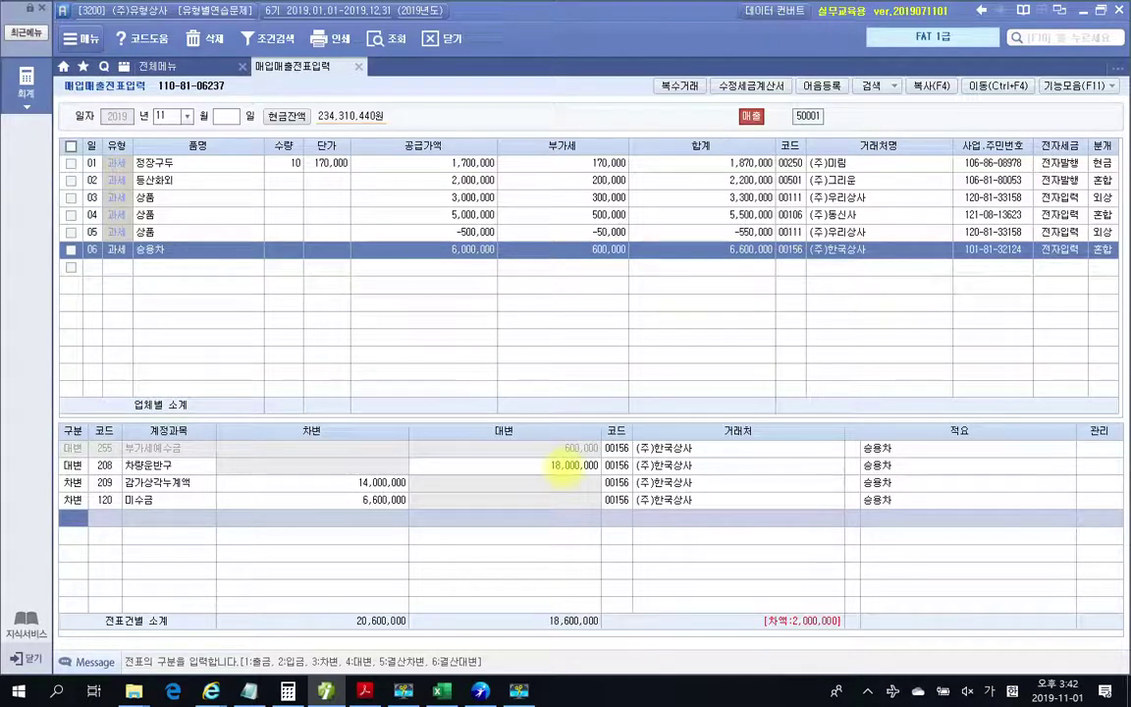
type("4")
key("Return")
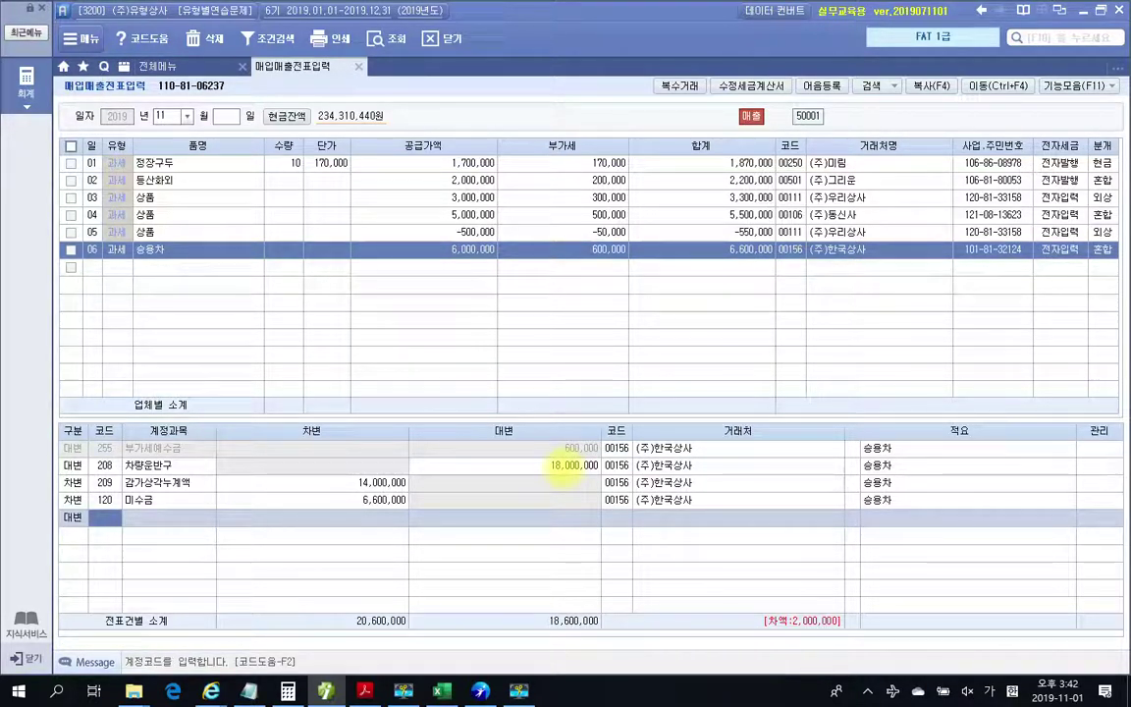
type("유형")
key("Return")
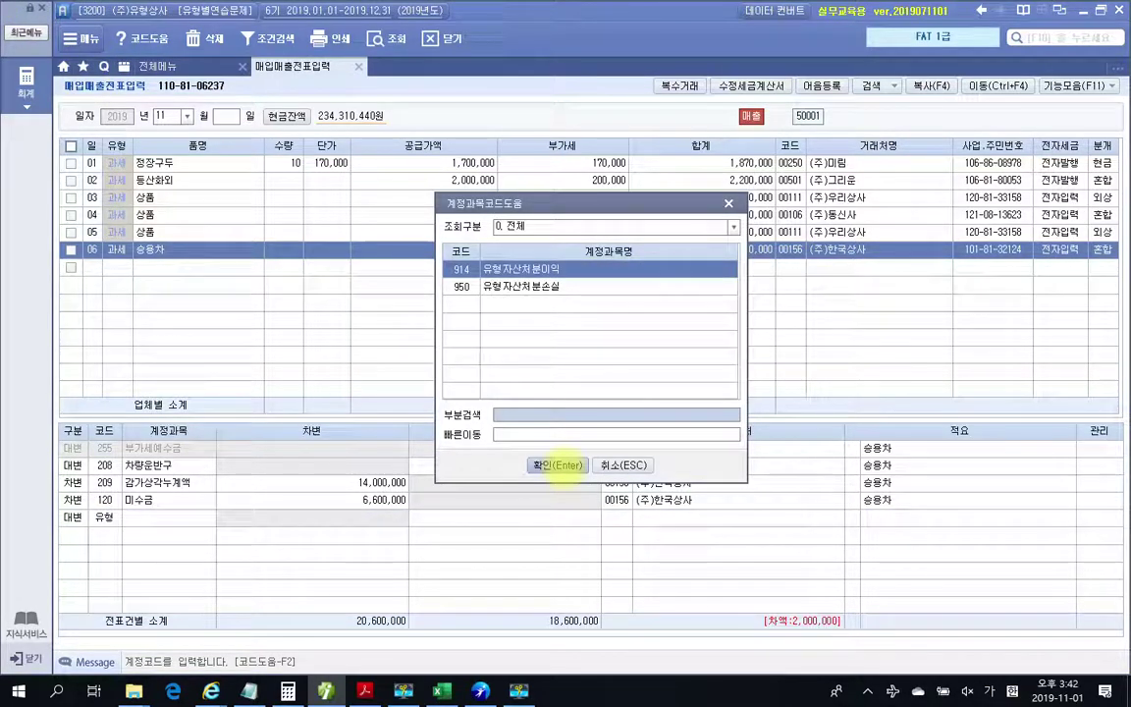
left_click(557, 465)
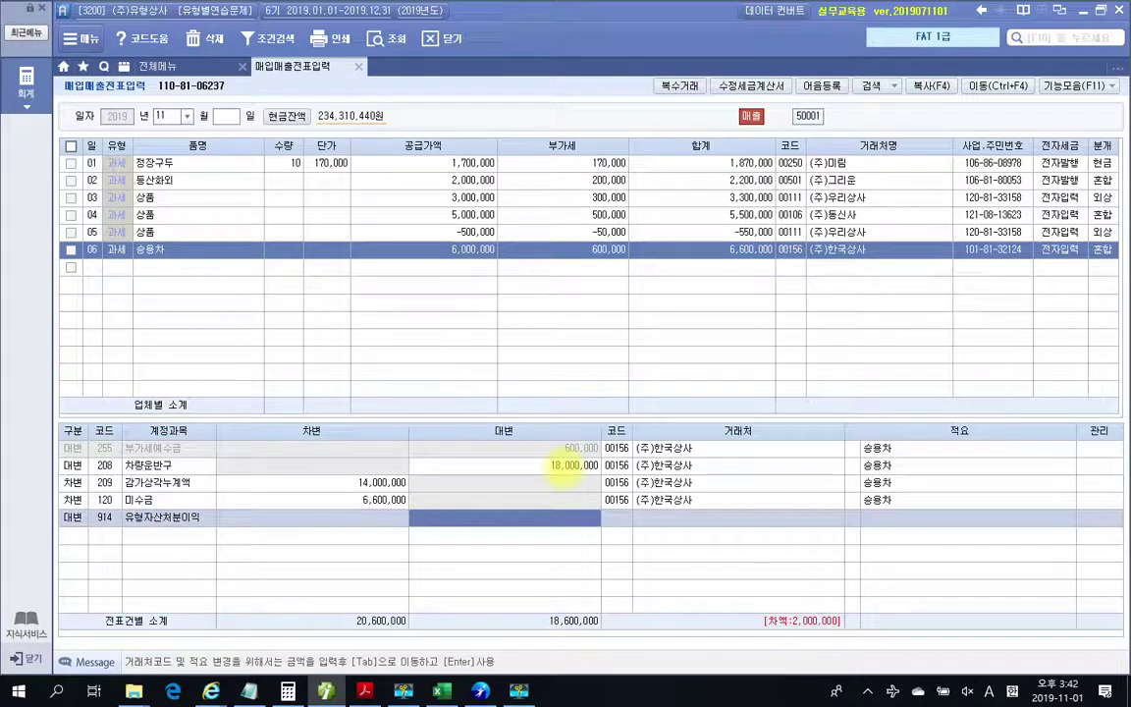
type("2000000")
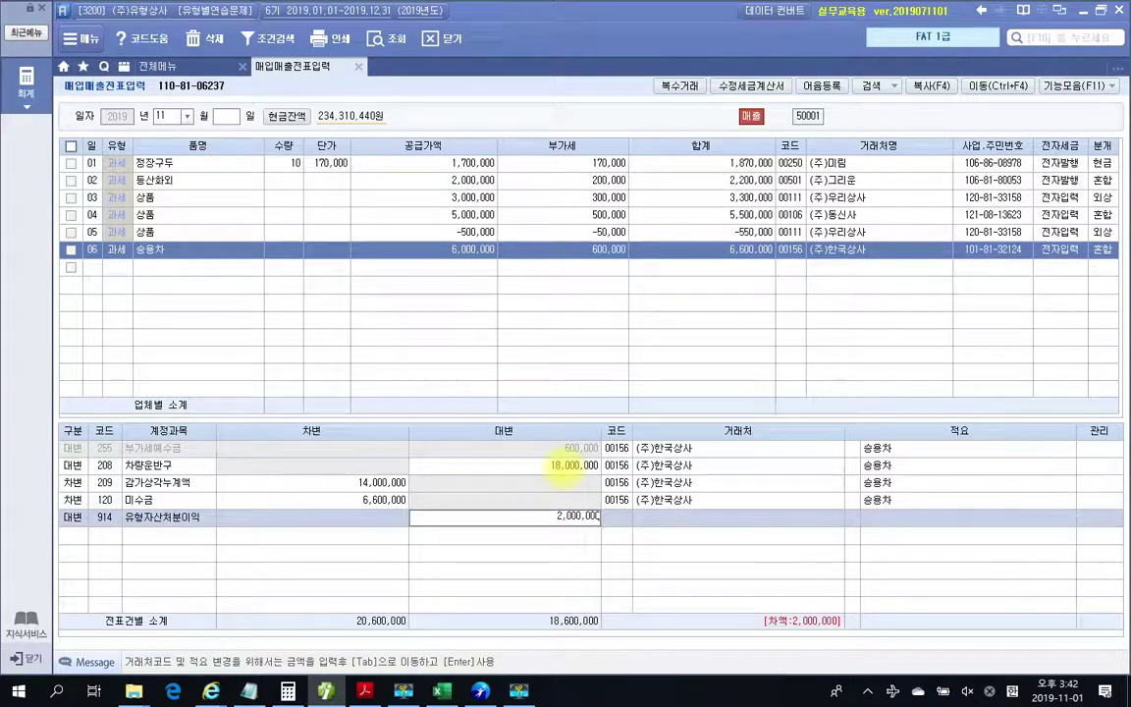
key("Return")
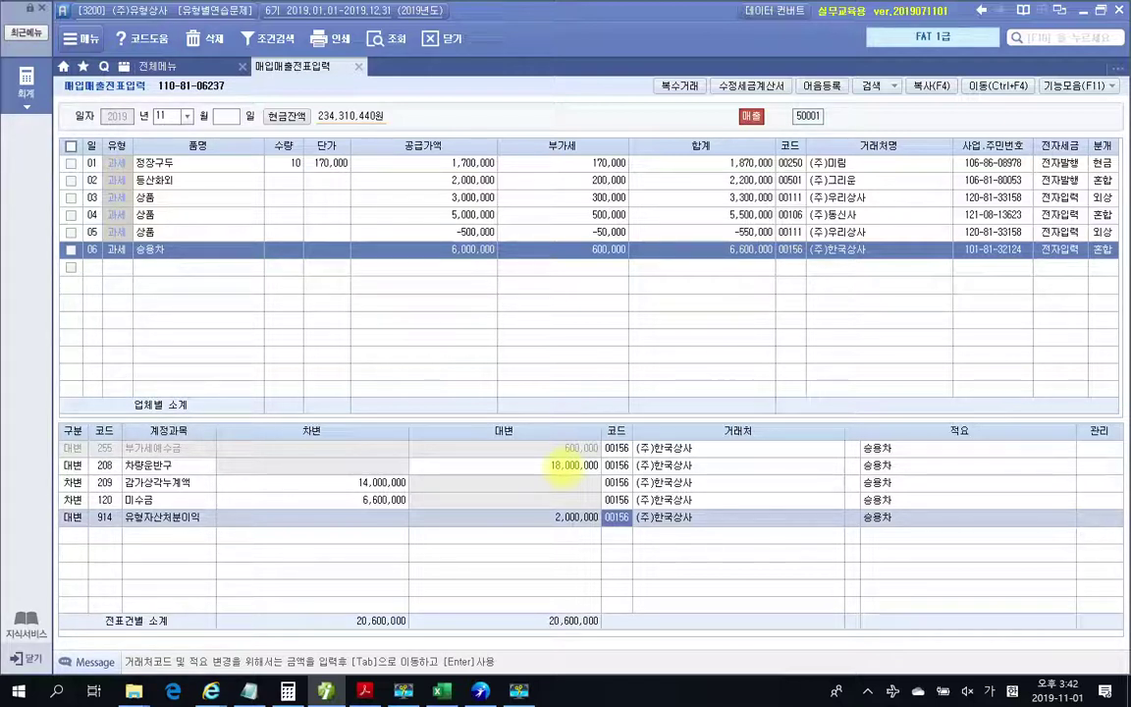
left_click_drag(388, 573, 433, 575)
left_click_drag(589, 583, 630, 590)
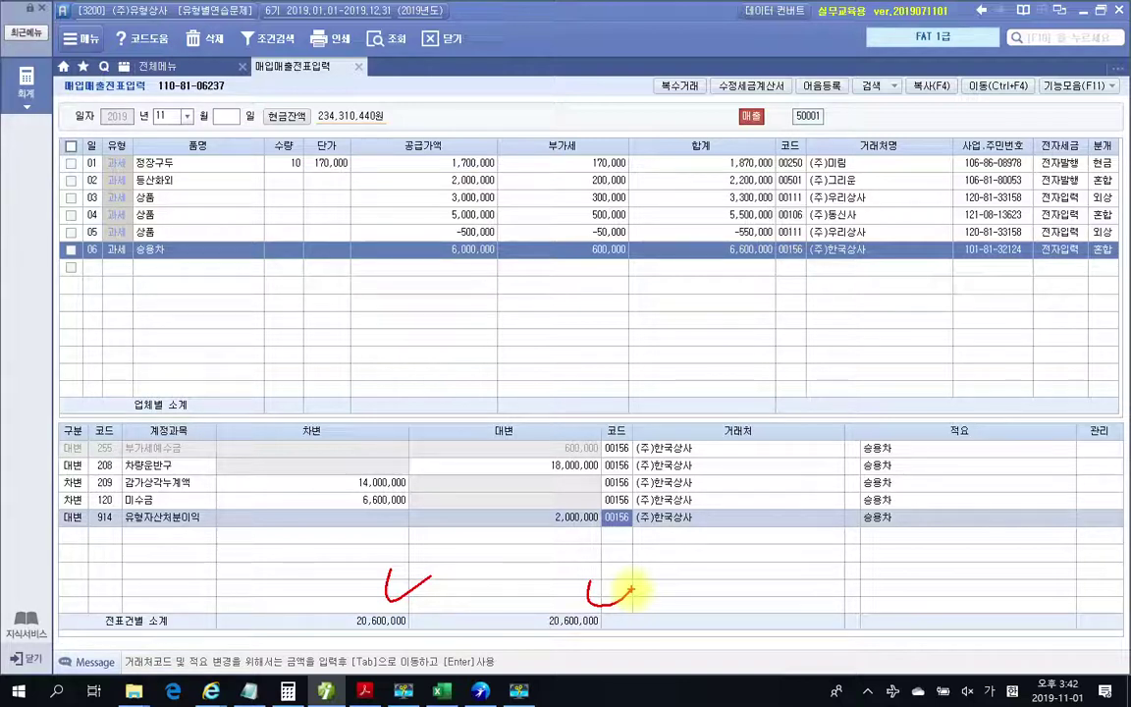
key("Escape")
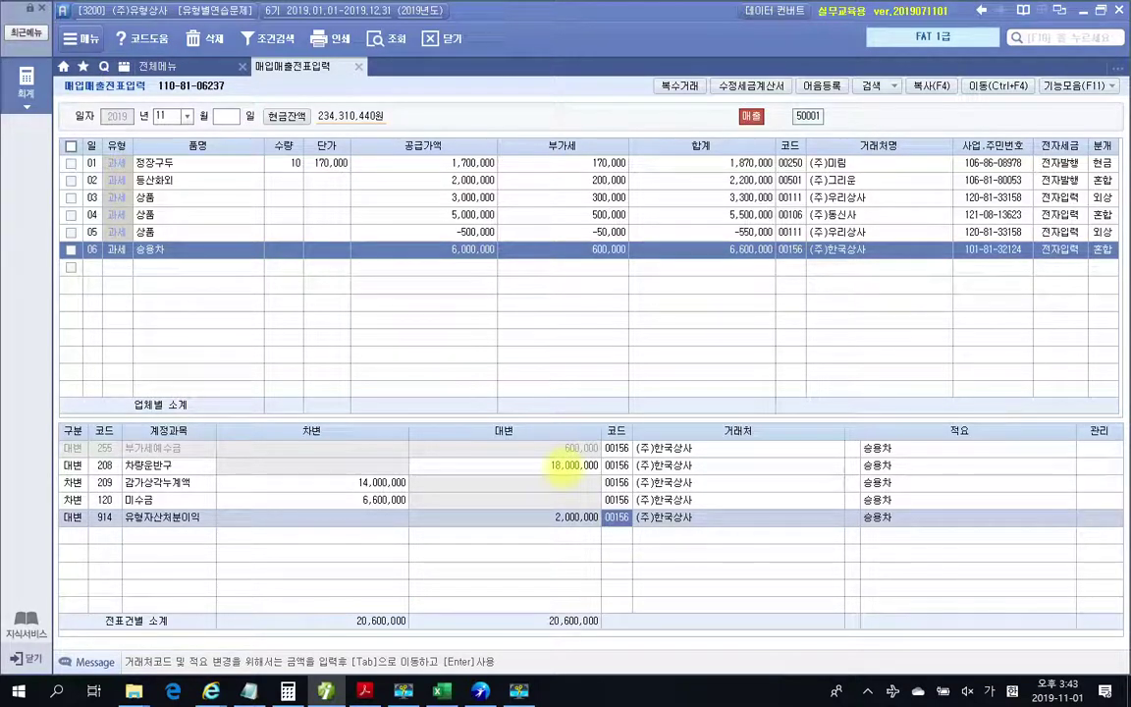
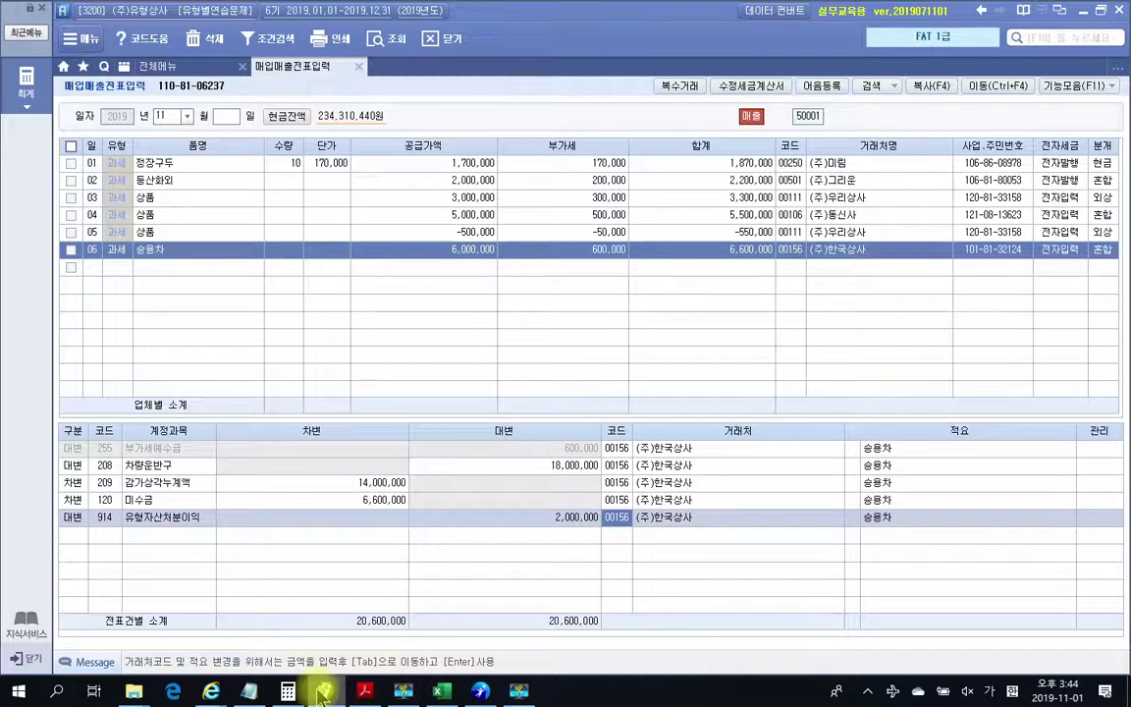
mouse_move(332, 695)
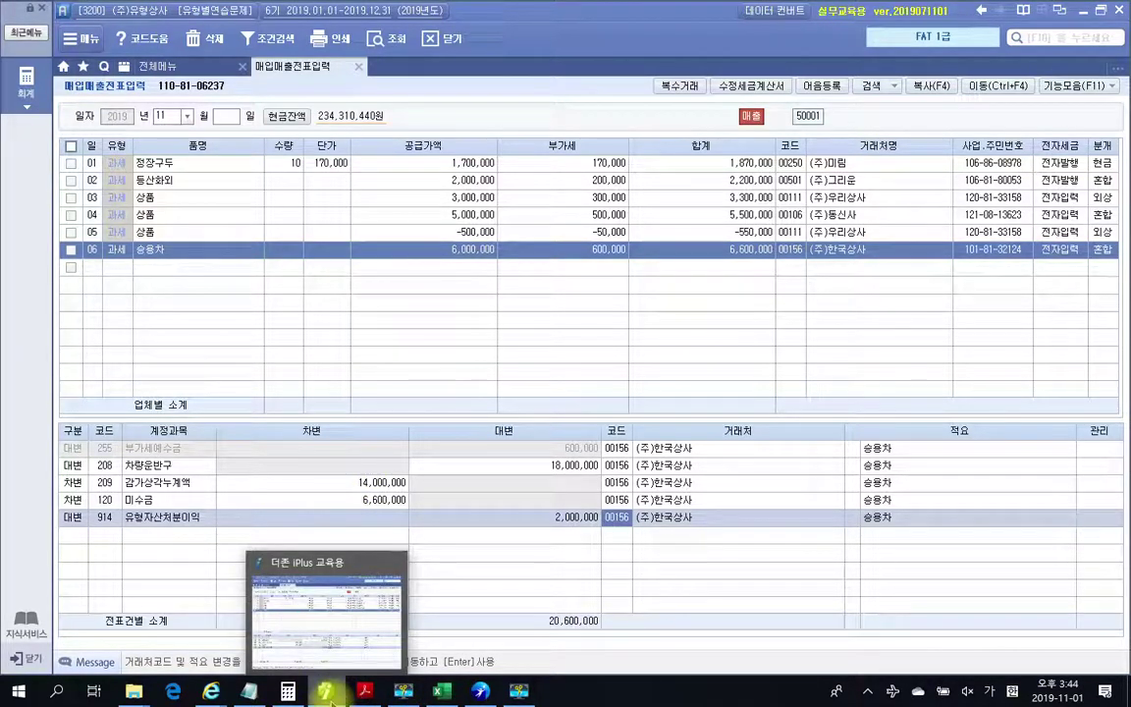
left_click(330, 694)
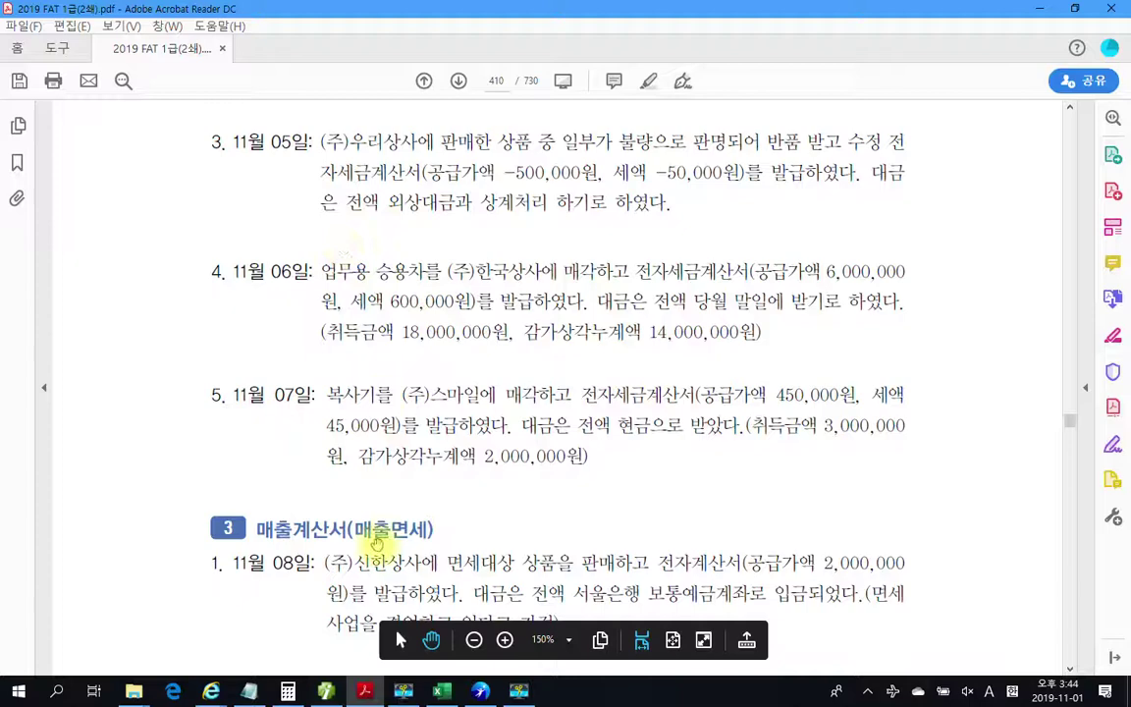
left_click(325, 693)
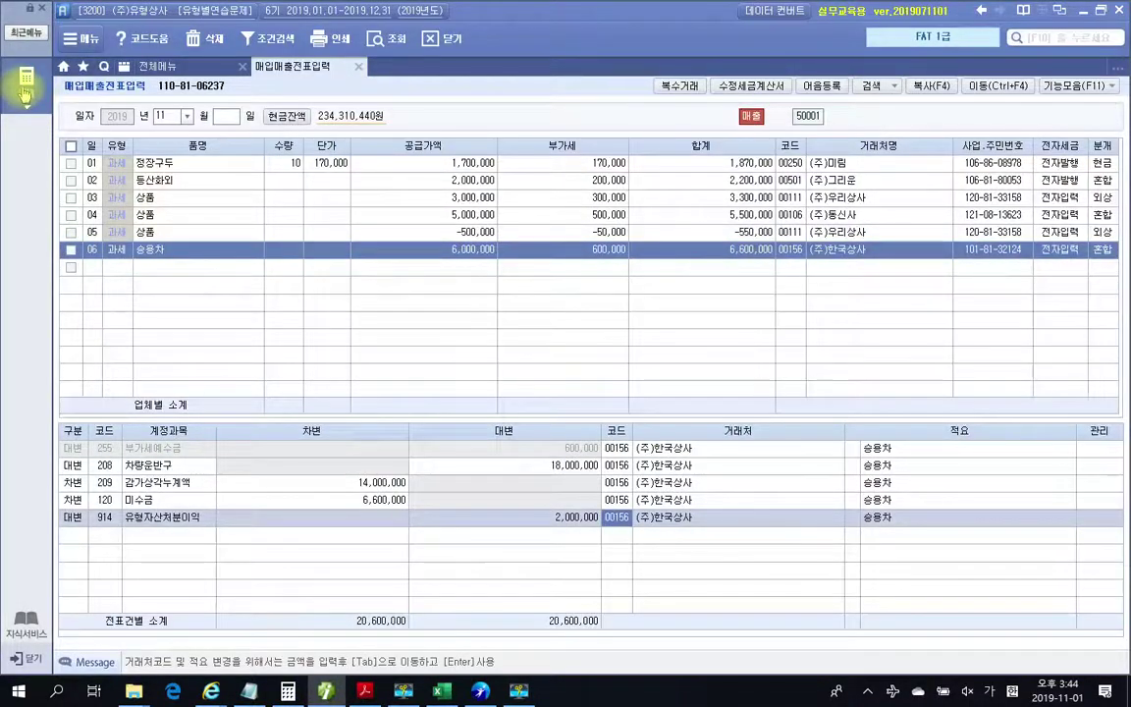
Step: Open the 고정자산등록 screen, filter it by fixed-asset account 208 차량운반구, and close it
left_click(196, 69)
left_click(486, 141)
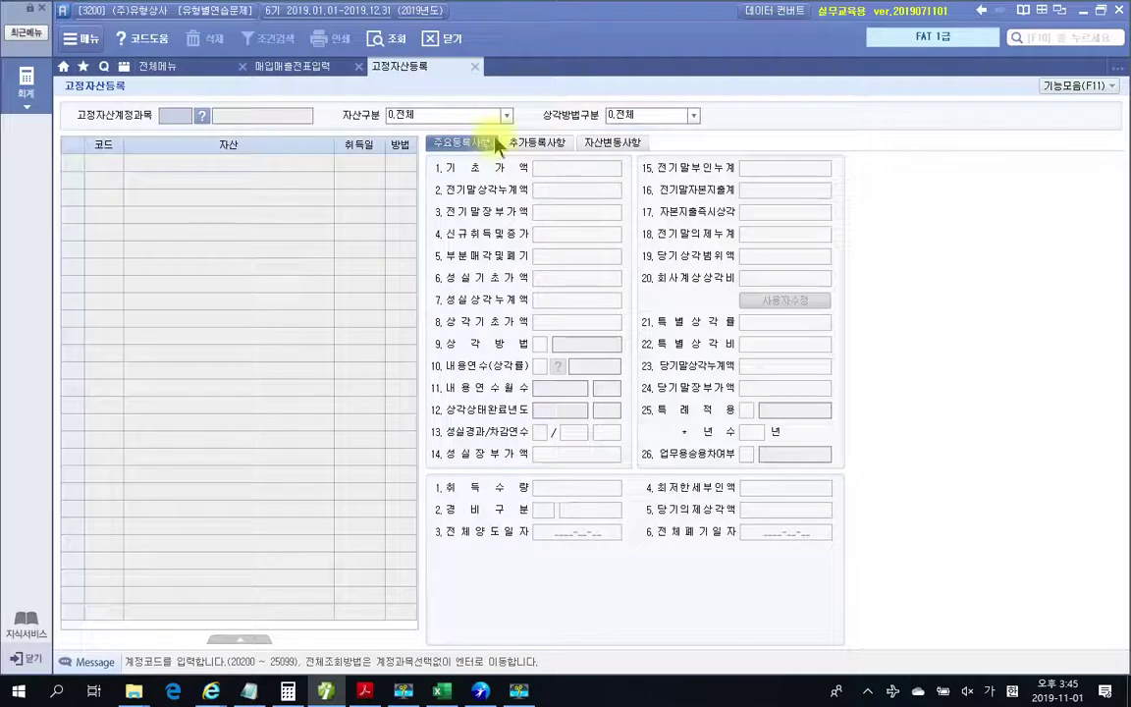
key("Return")
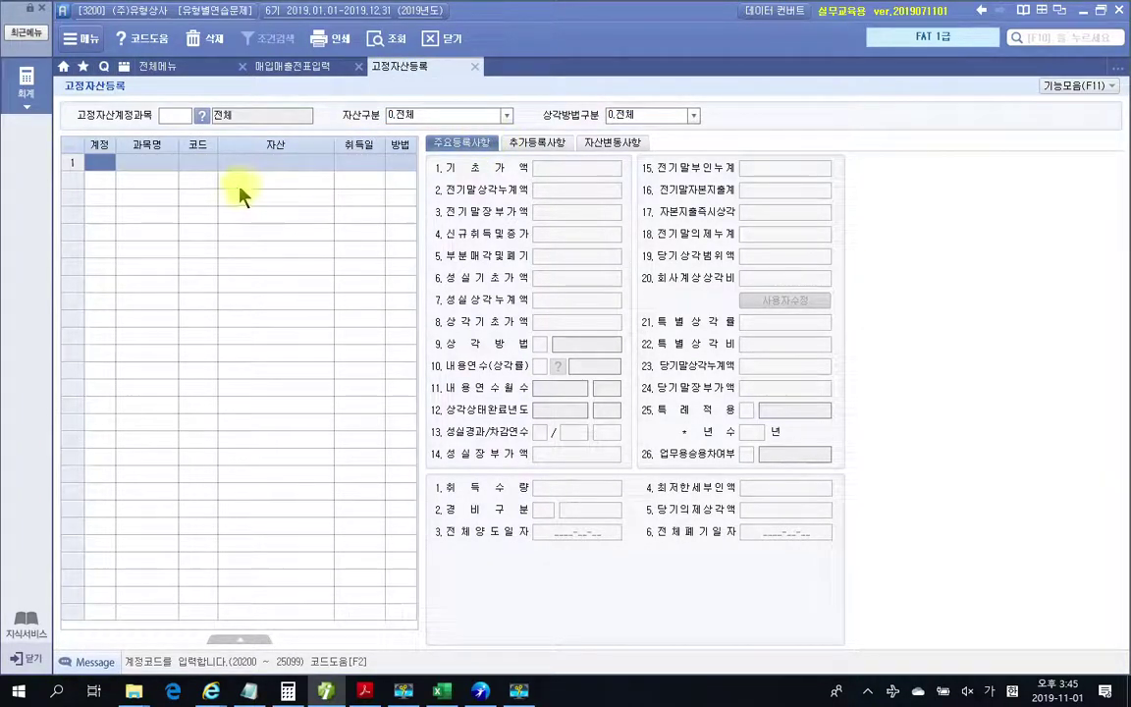
left_click(202, 116)
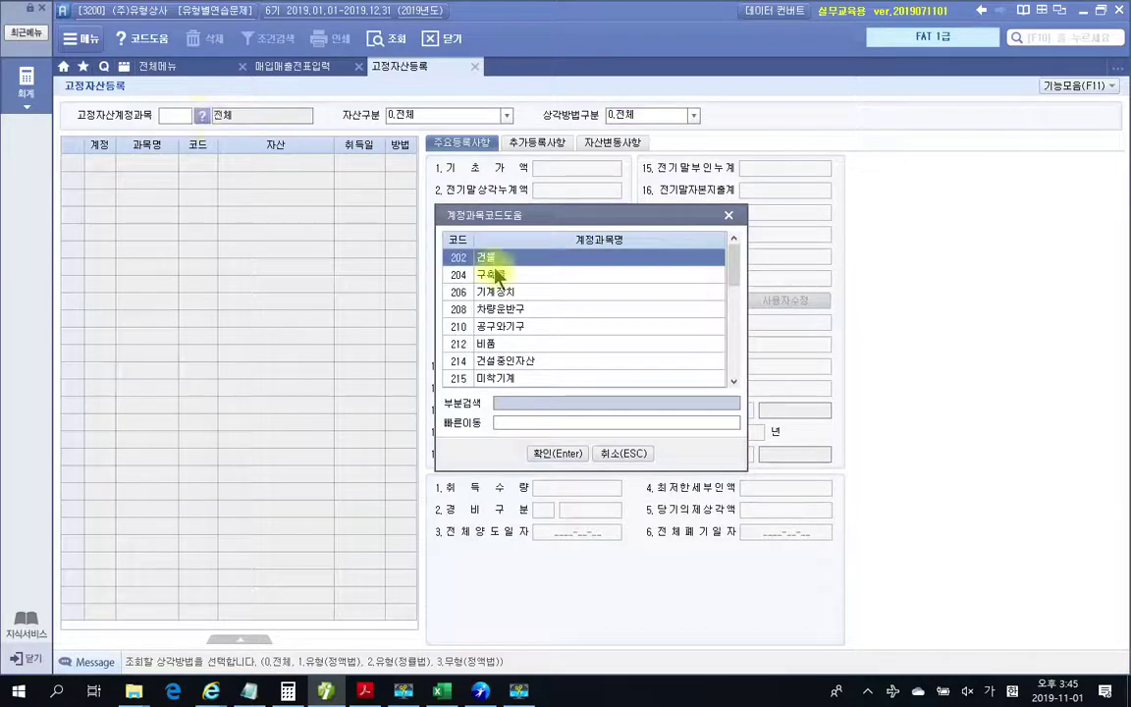
left_click(518, 313)
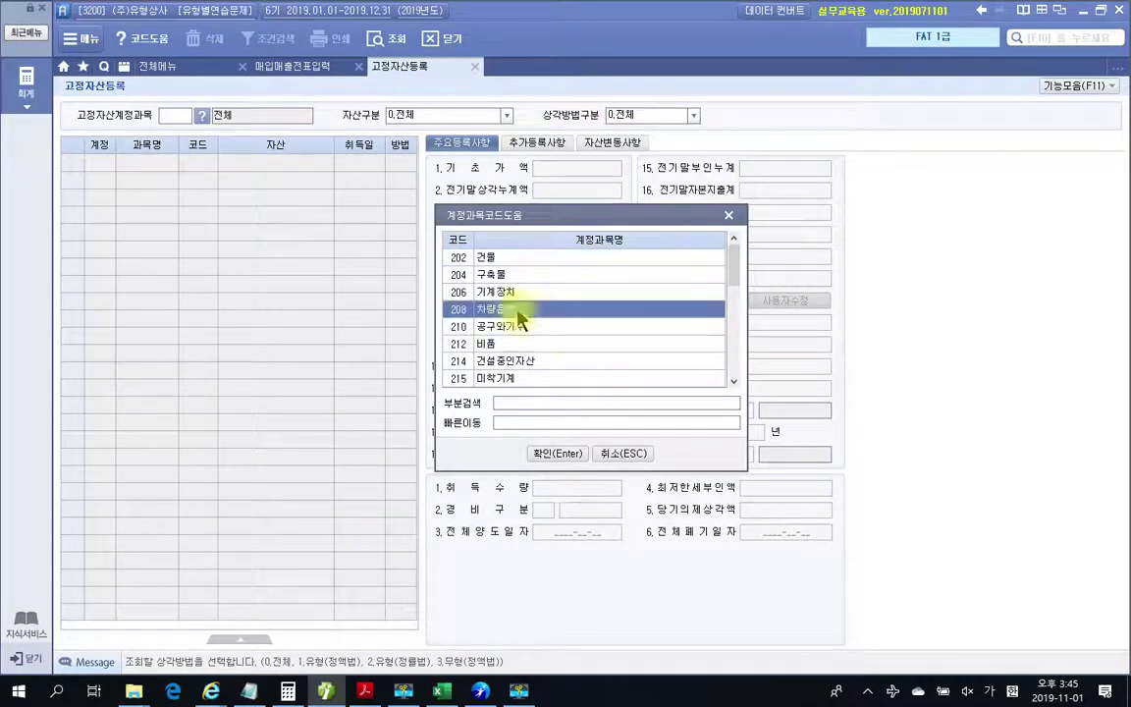
left_click(557, 453)
key("Return")
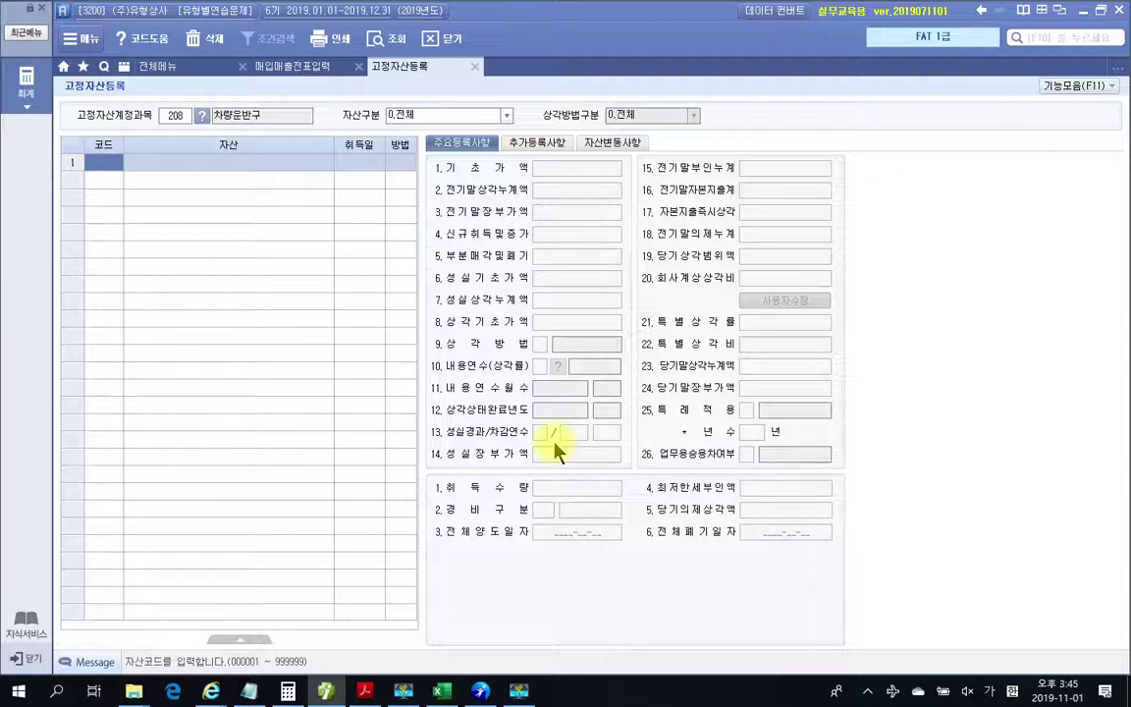
left_click(471, 67)
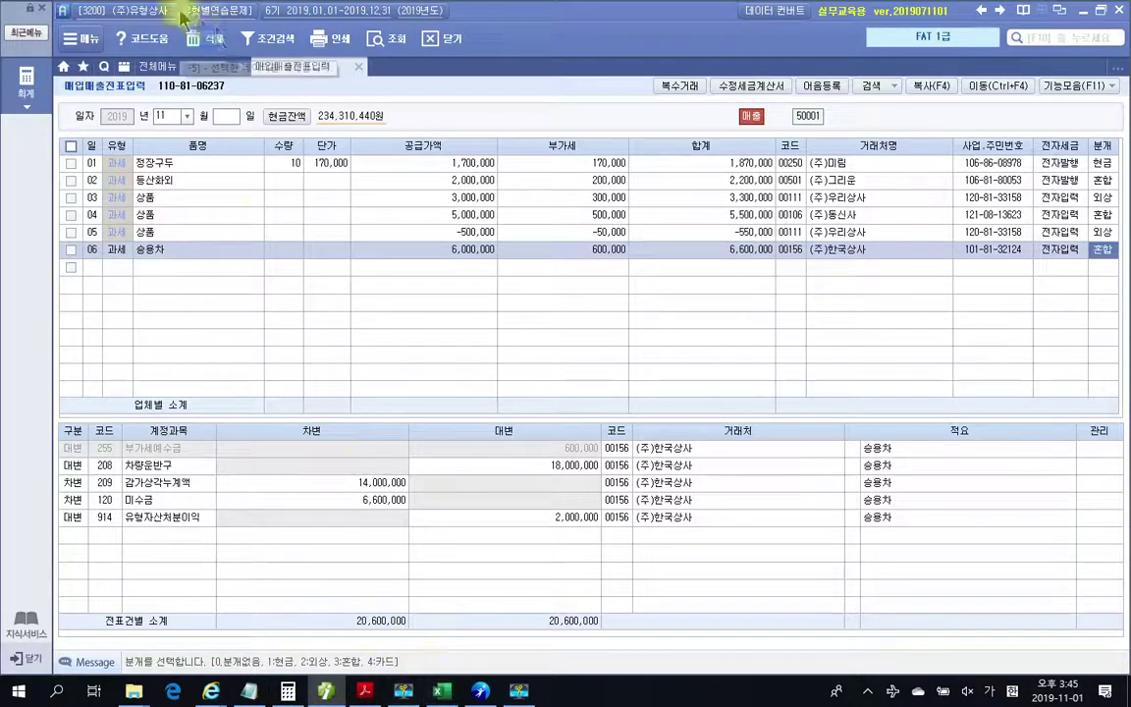
Step: Reopen 고정자산등록 to examine the 전체양도일자 and 전체폐기일자 fields, and return to 매입매출전표입력
left_click(83, 39)
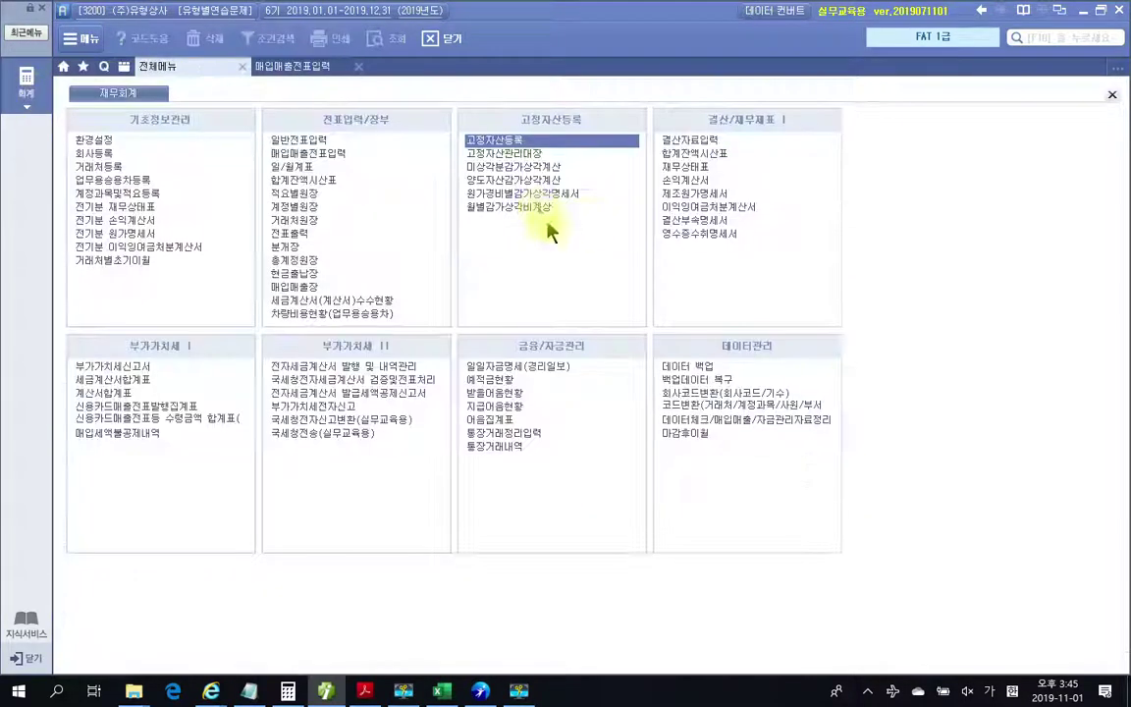
left_click(513, 143)
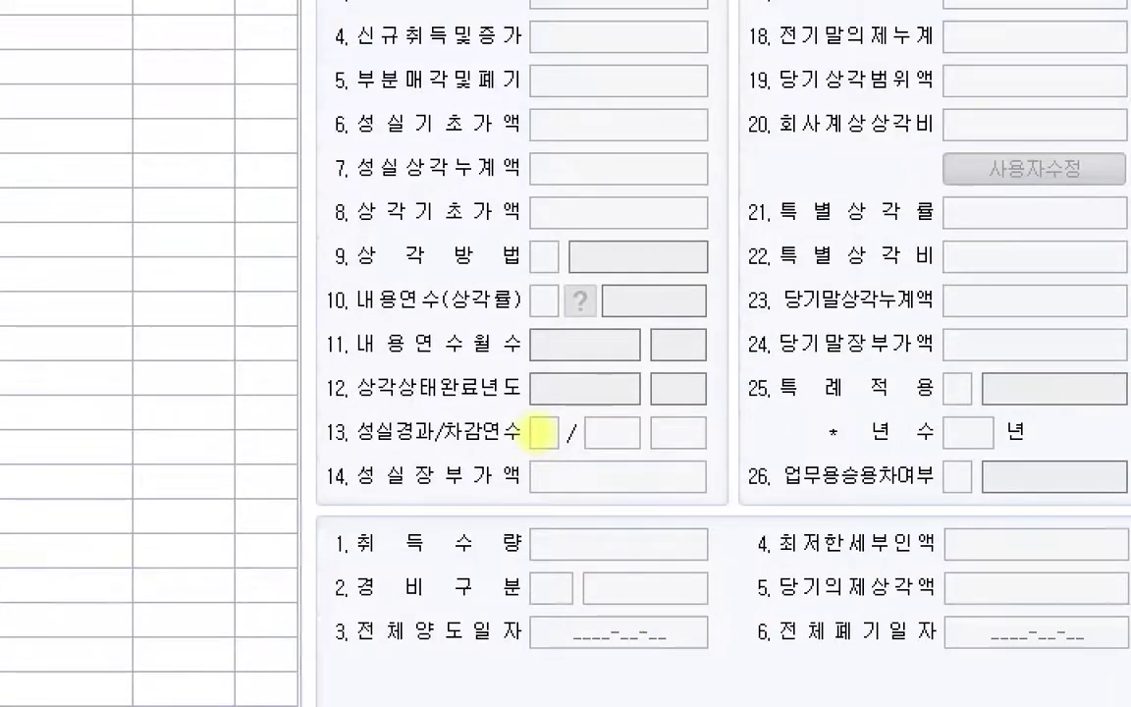
left_click_drag(305, 607, 708, 671)
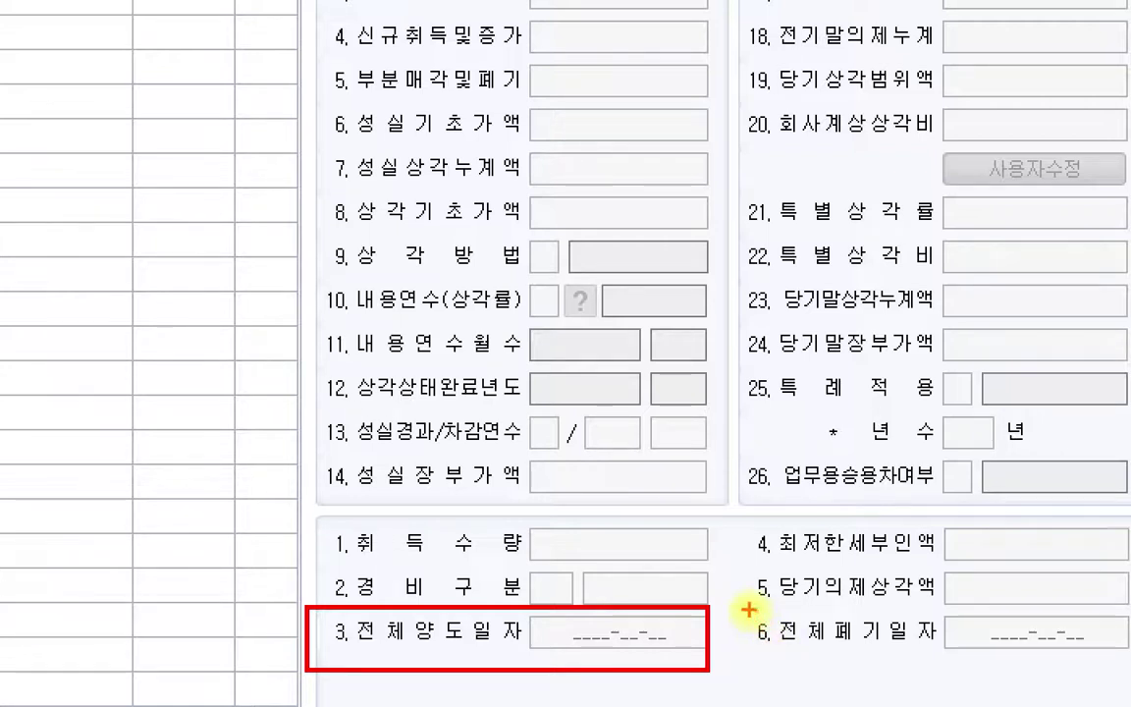
left_click_drag(748, 610, 1126, 667)
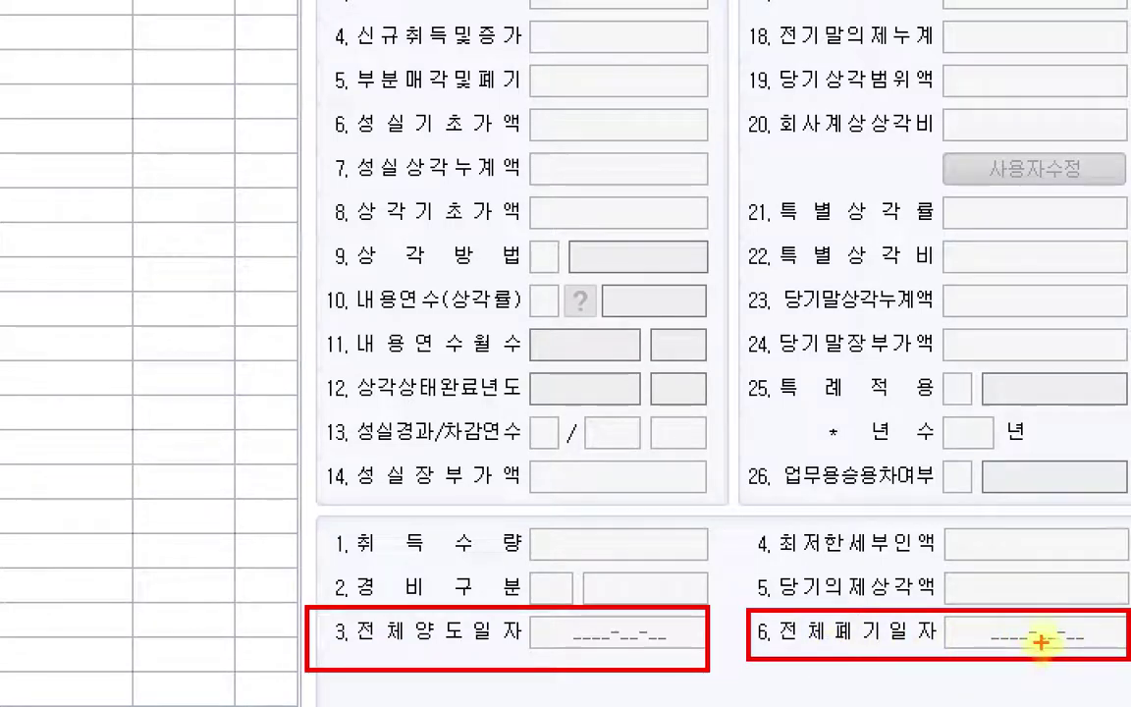
key("Escape")
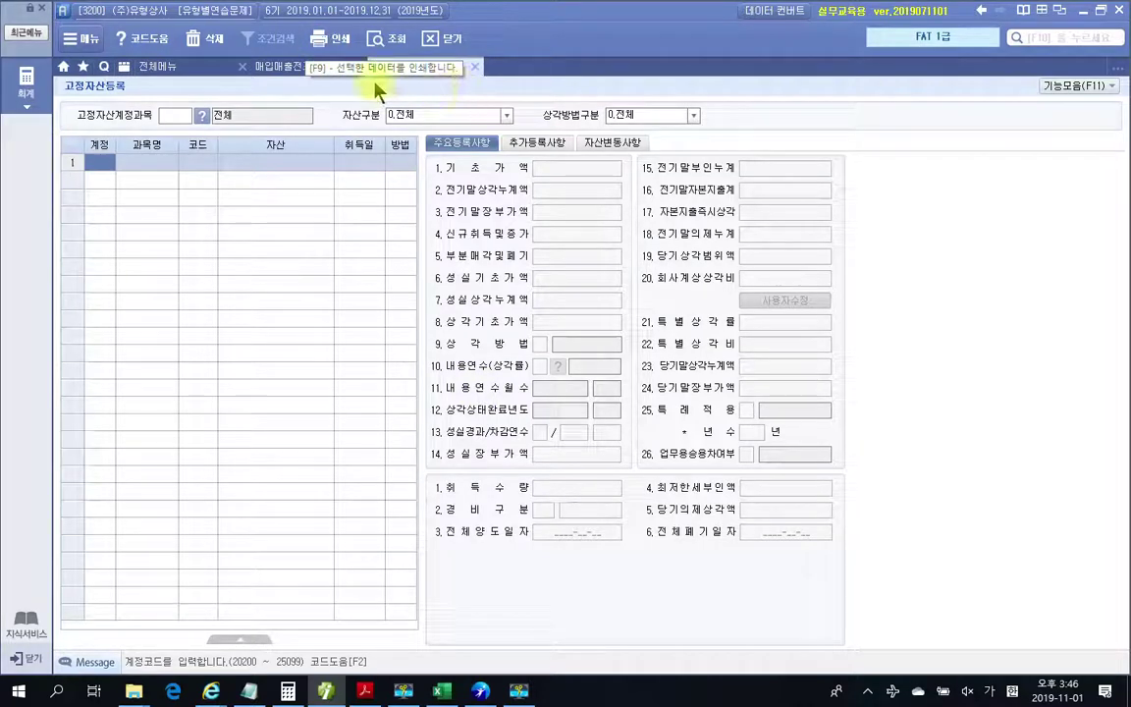
left_click(291, 71)
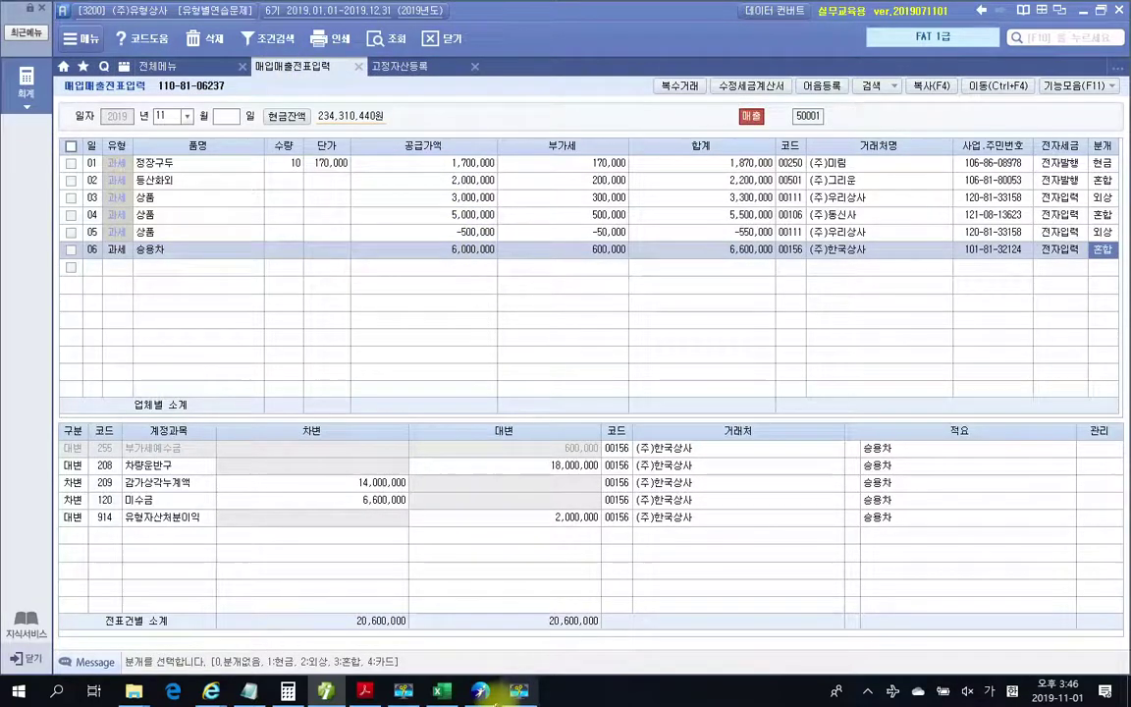
Step: Switch to Adobe Acrobat Reader and read the November 7 copier sale: buyer, invoice type, supply amount, payment method, acquisition cost and accumulated depreciation
left_click(364, 692)
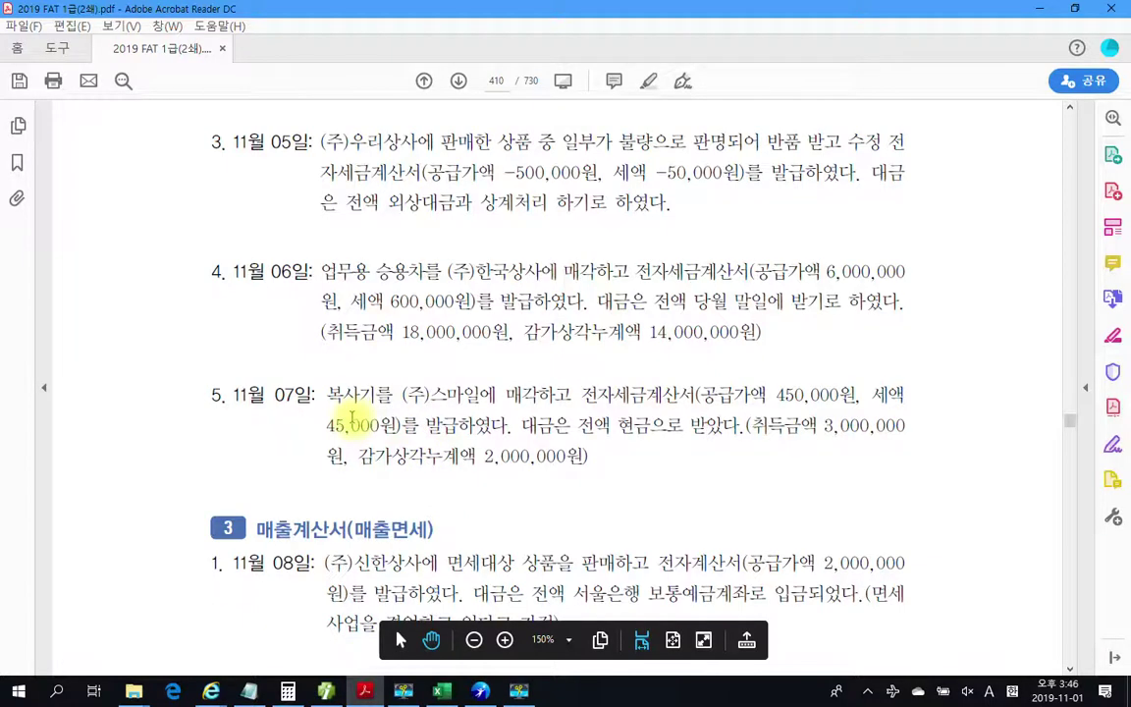
scroll(477, 472, "down", 1)
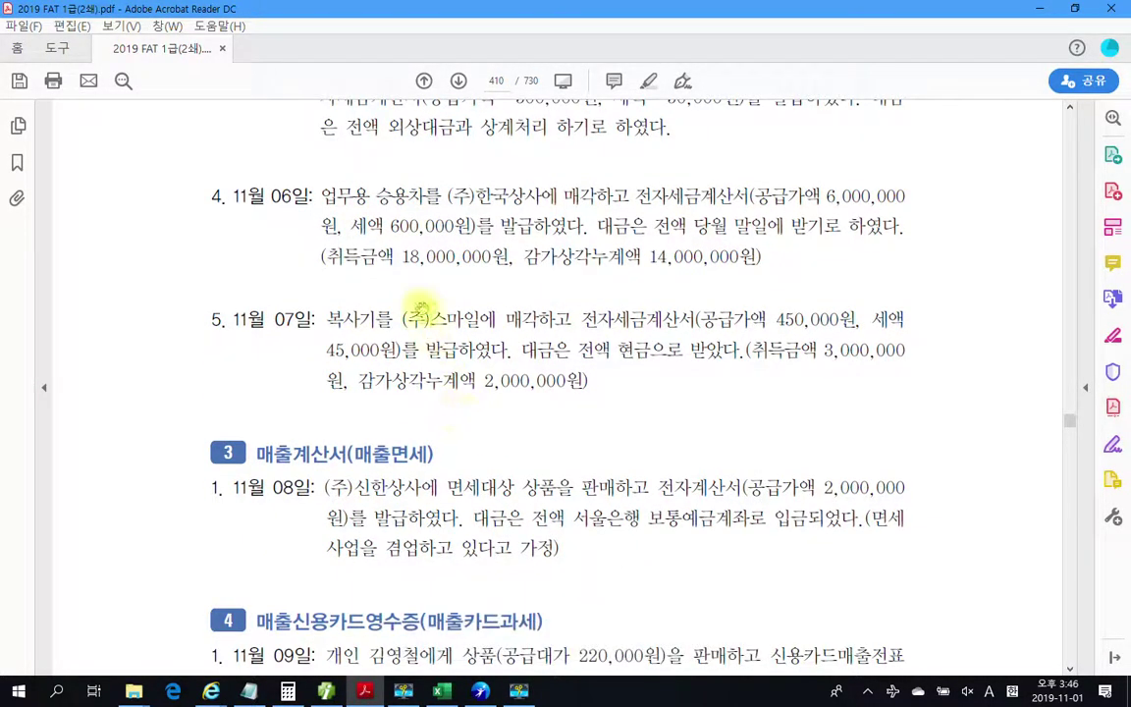
mouse_move(218, 276)
left_mouse_down()
mouse_move(340, 479)
mouse_move(954, 422)
left_mouse_up()
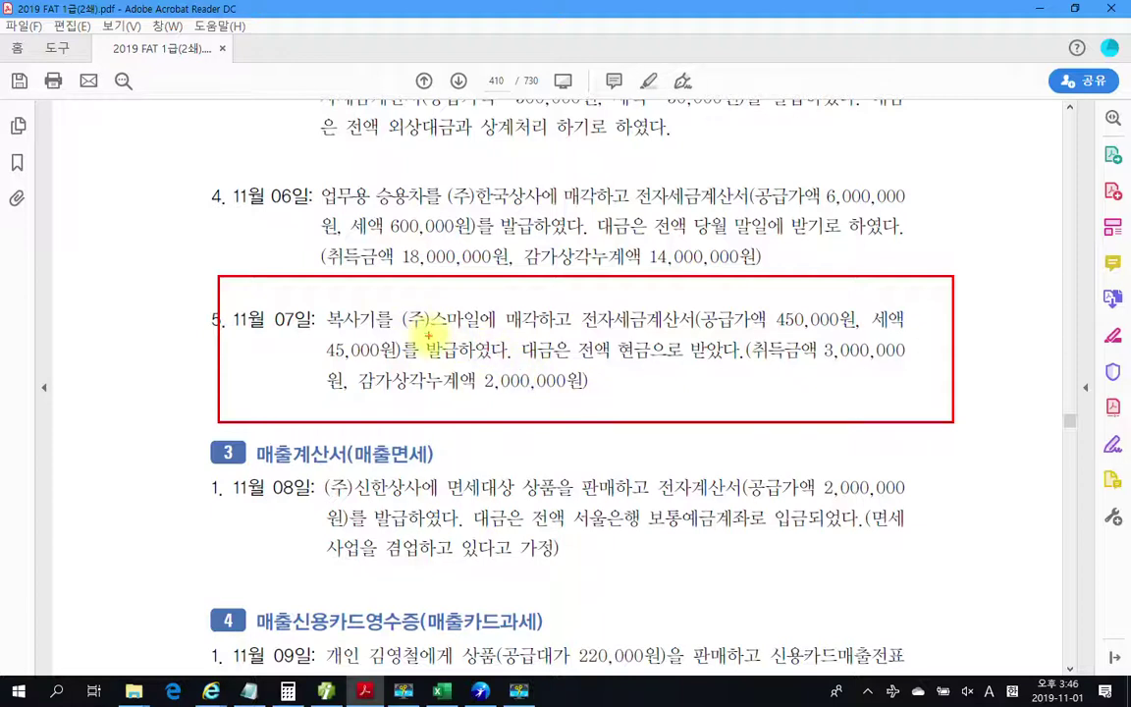
mouse_move(403, 335)
left_mouse_down()
mouse_move(587, 335)
mouse_move(574, 324)
mouse_move(590, 303)
mouse_move(688, 292)
mouse_move(699, 326)
left_mouse_up()
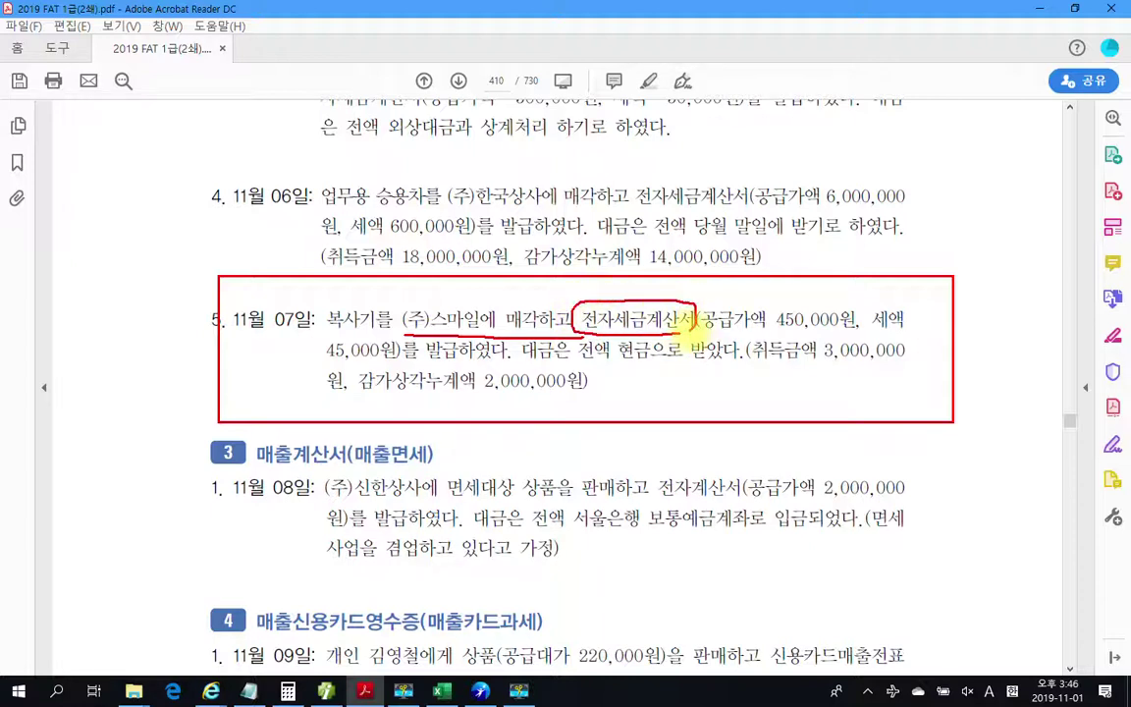
left_click_drag(413, 361, 521, 365)
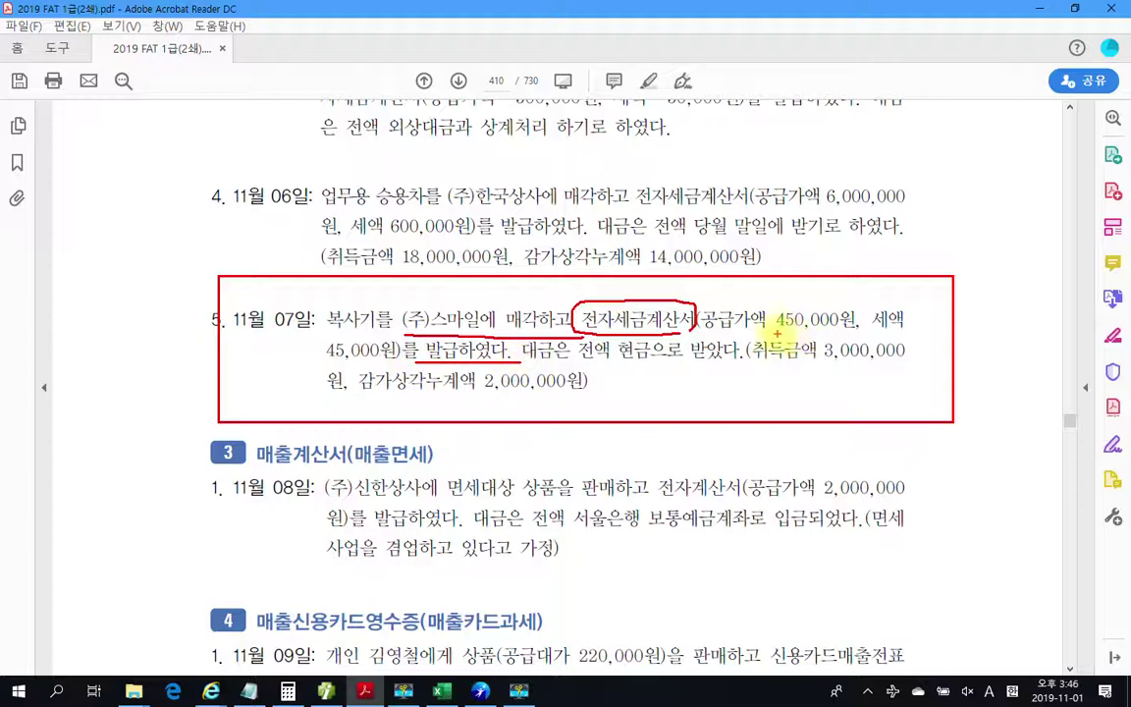
left_click_drag(776, 334, 813, 333)
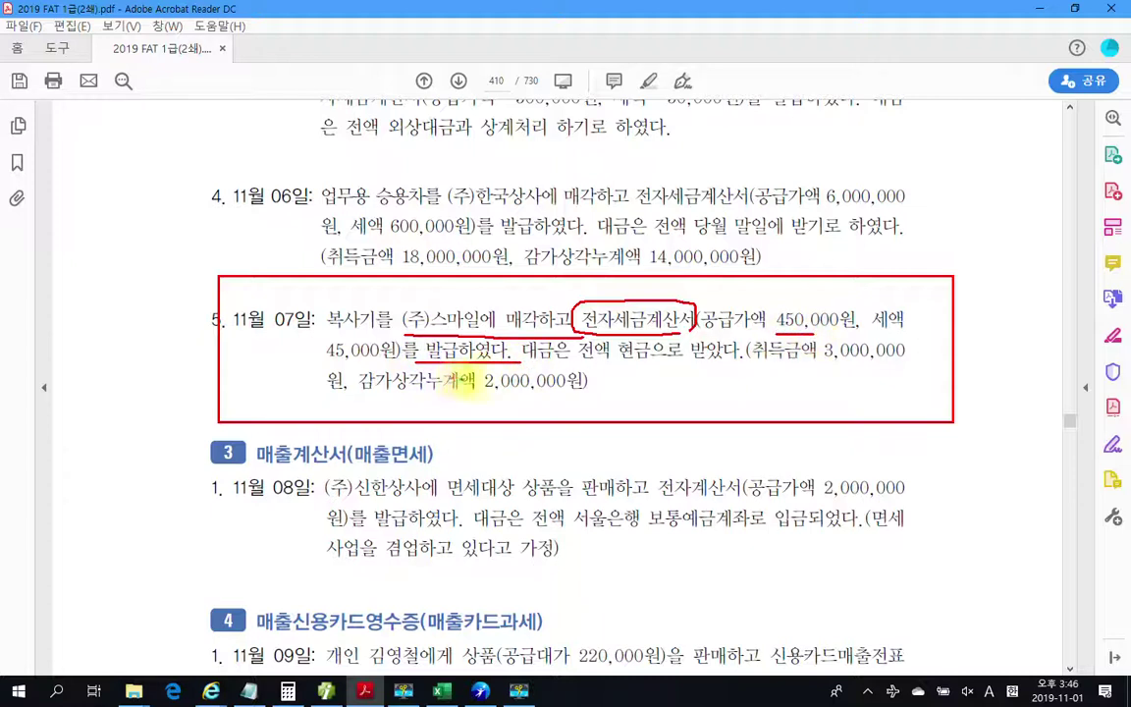
left_click_drag(598, 364, 748, 362)
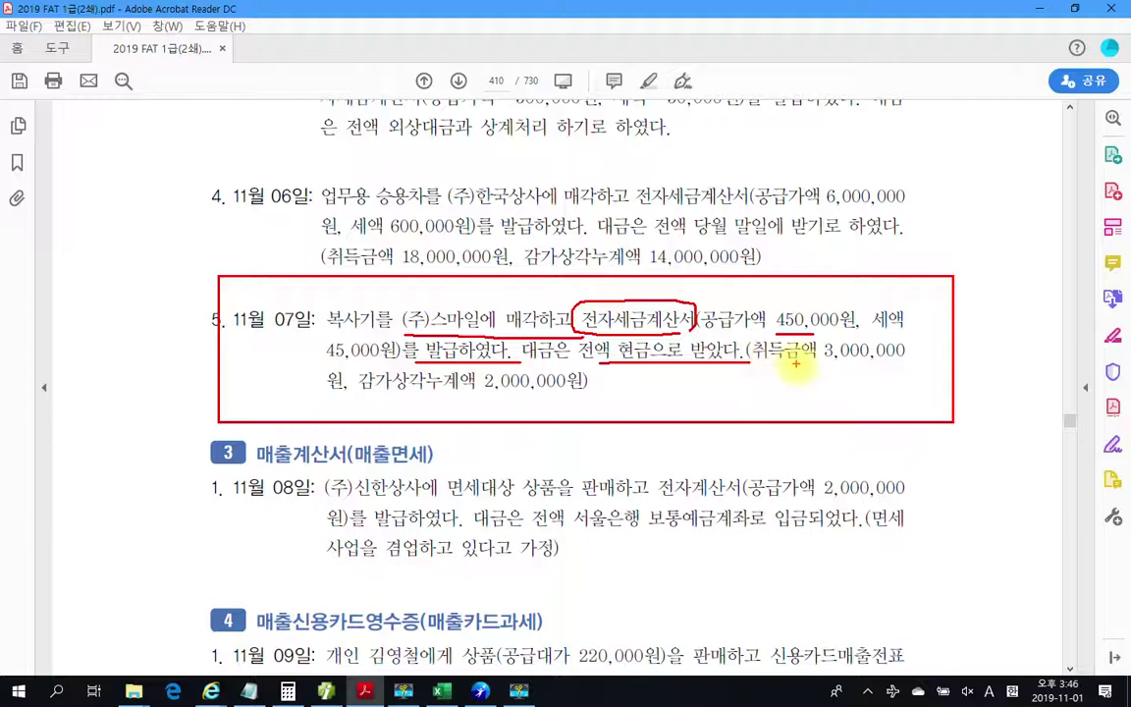
left_click_drag(798, 361, 931, 361)
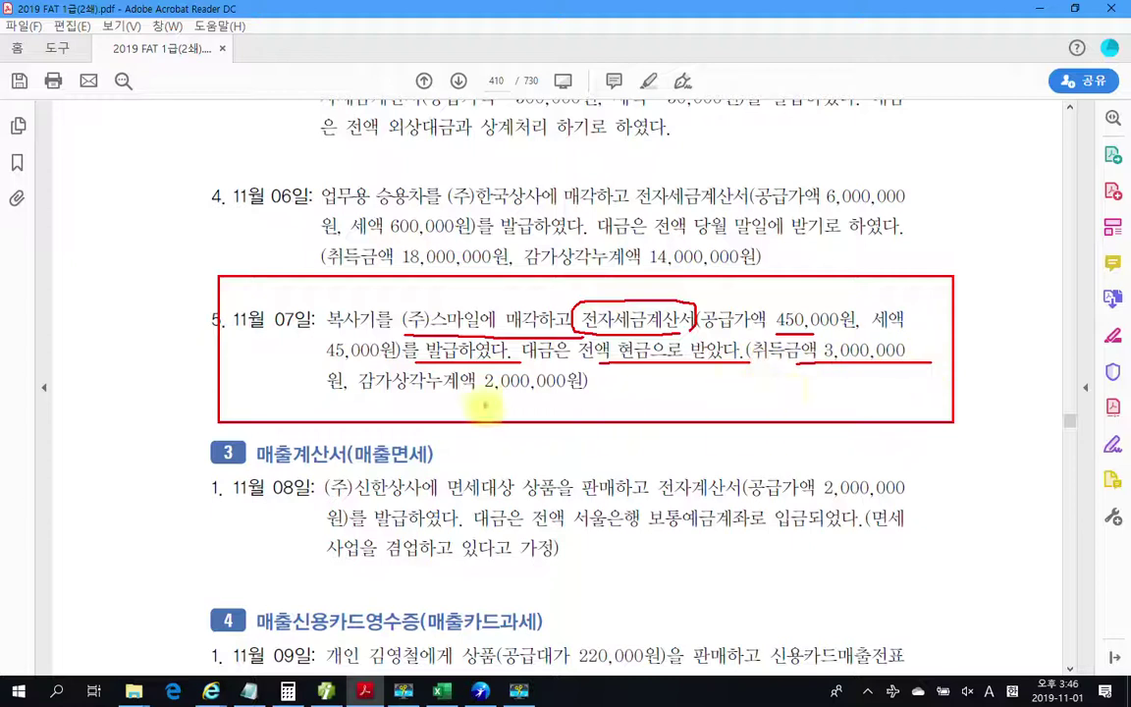
left_click_drag(360, 392, 617, 394)
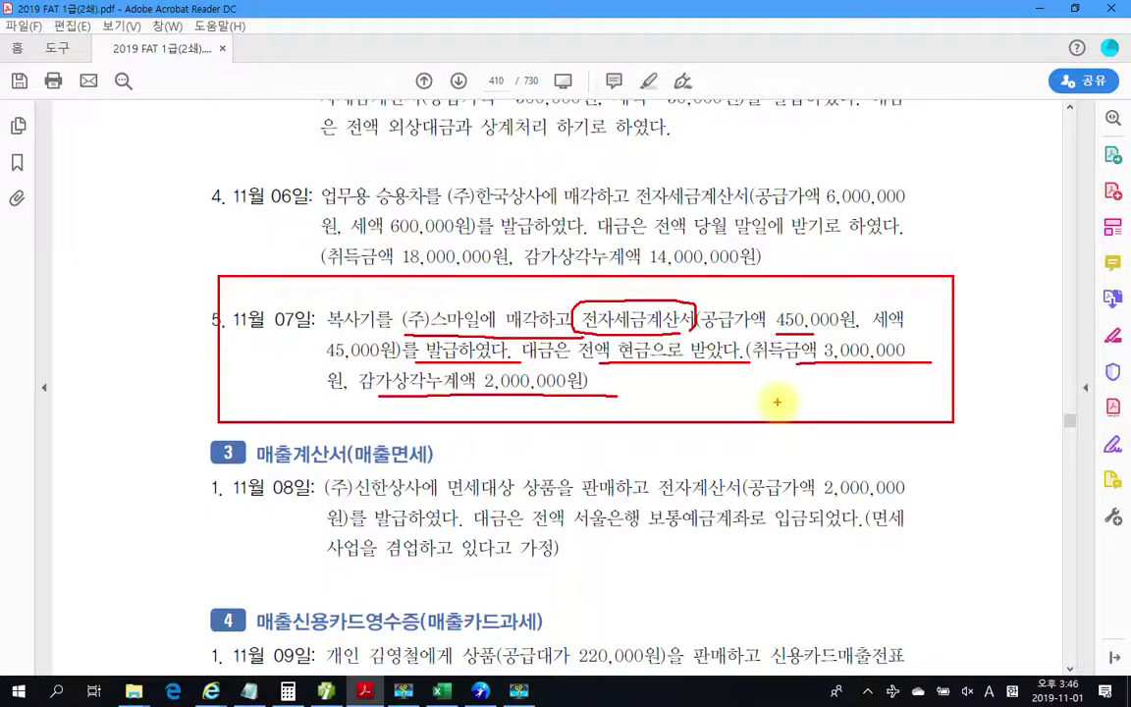
key("Escape")
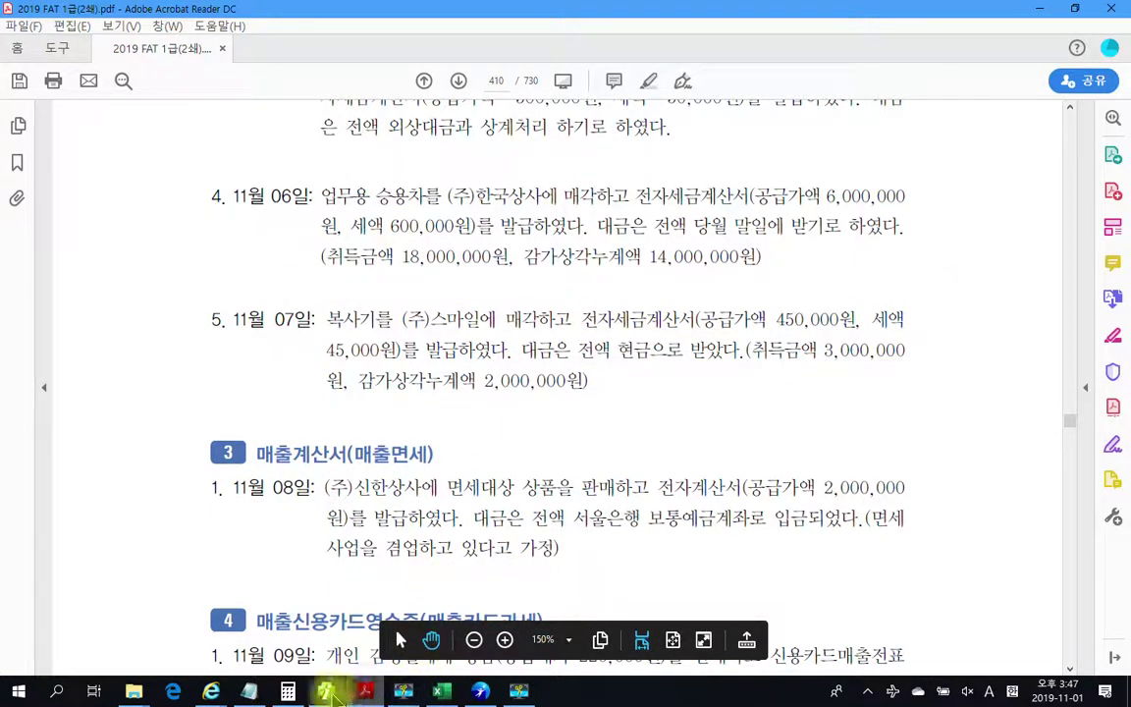
Step: Switch to 더존 iPlus and add a sales line for November 7 with type 과세, item 복사기 and supply amount 450,000
left_click(326, 691)
left_click(87, 269)
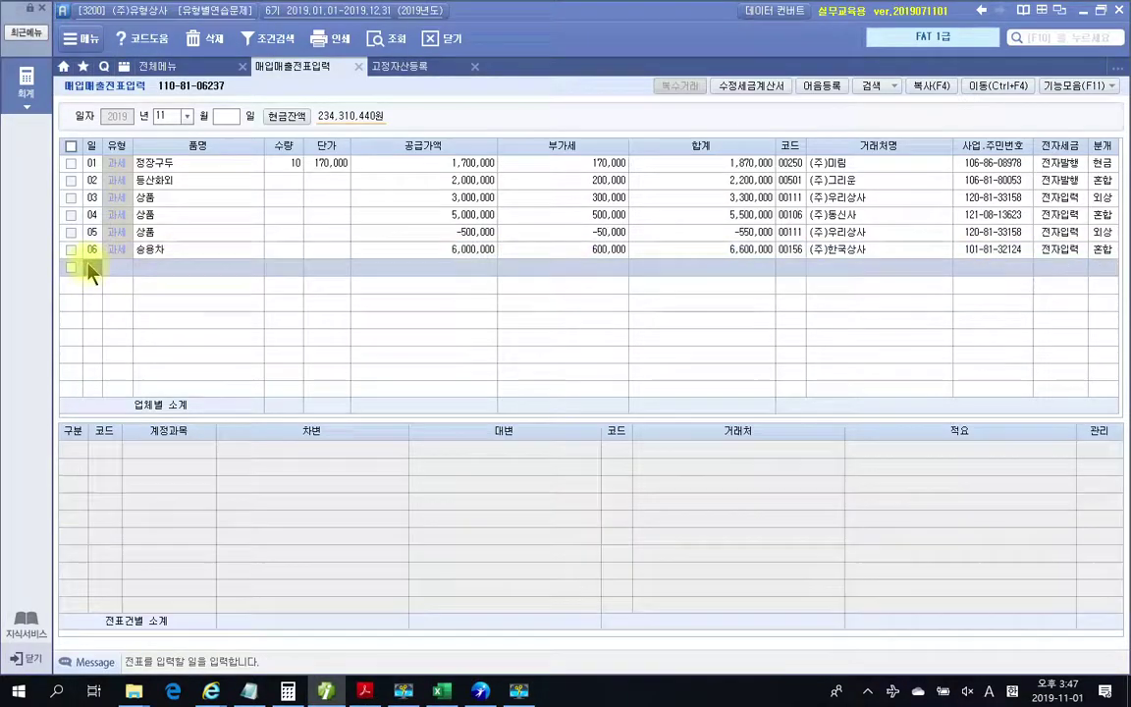
type("7")
key("Return")
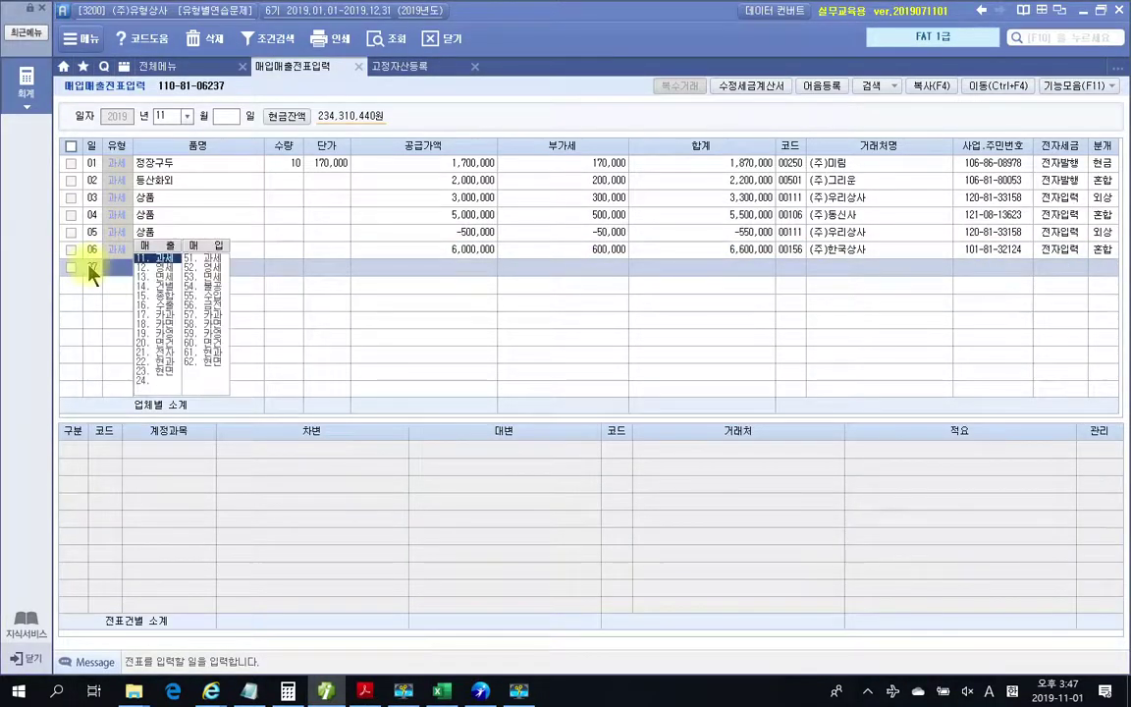
key("Return")
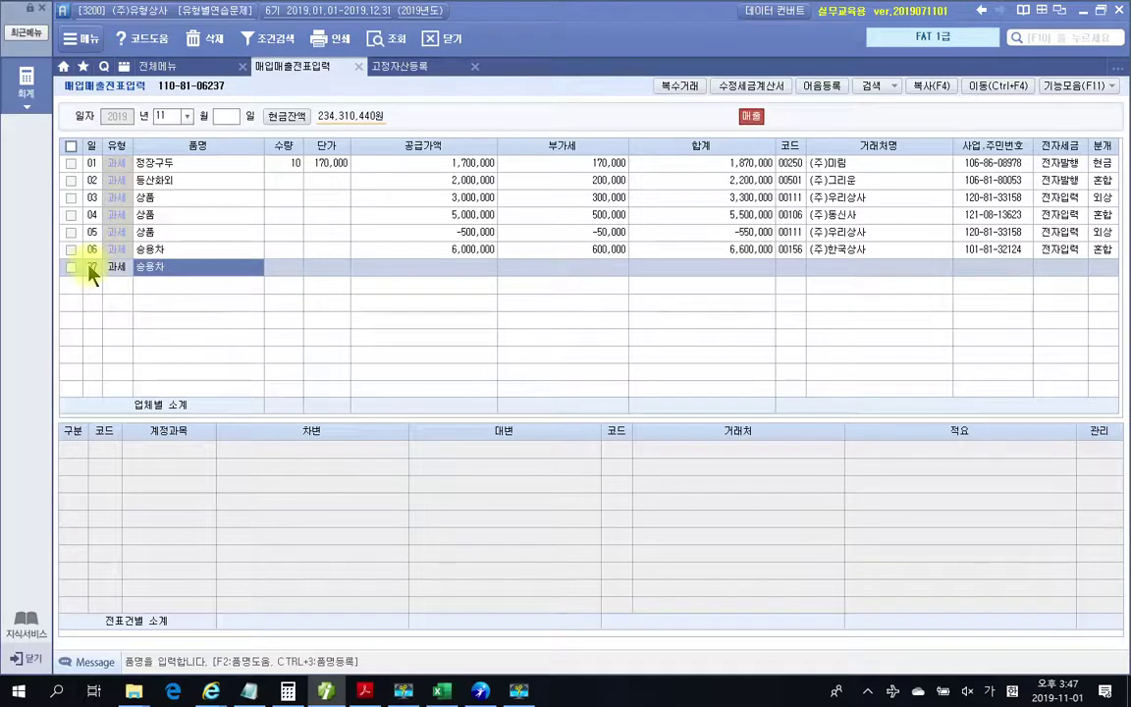
type("복사기")
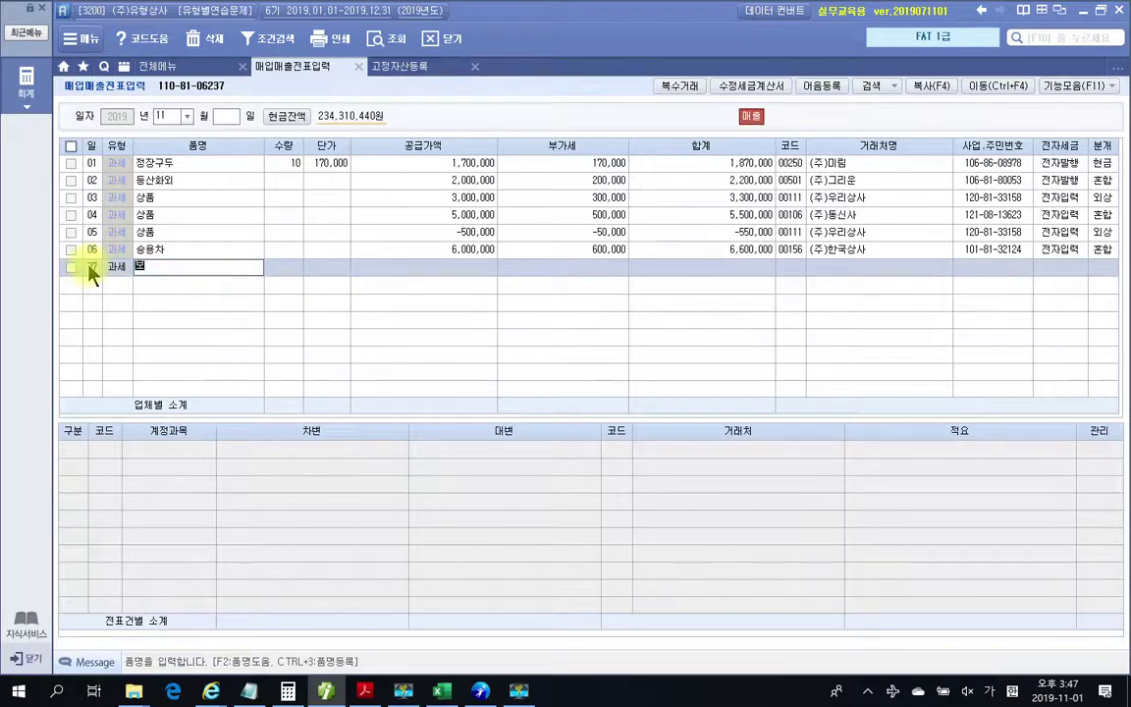
key("Return")
key("Return")
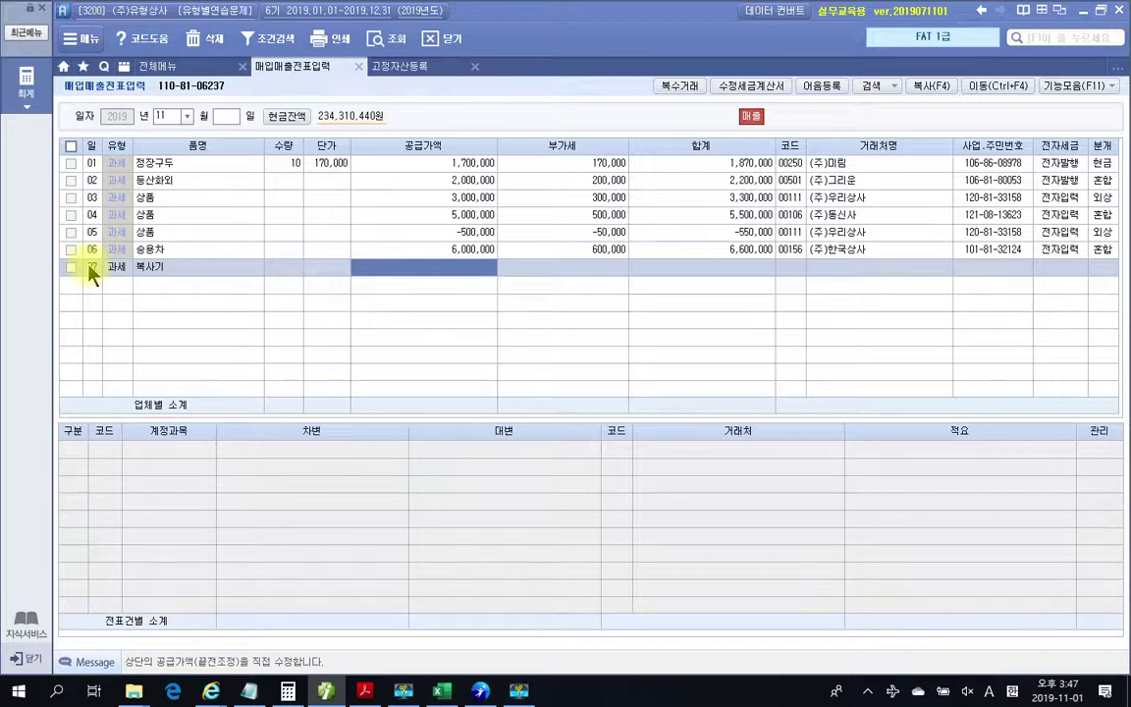
type("4500000")
key("Return")
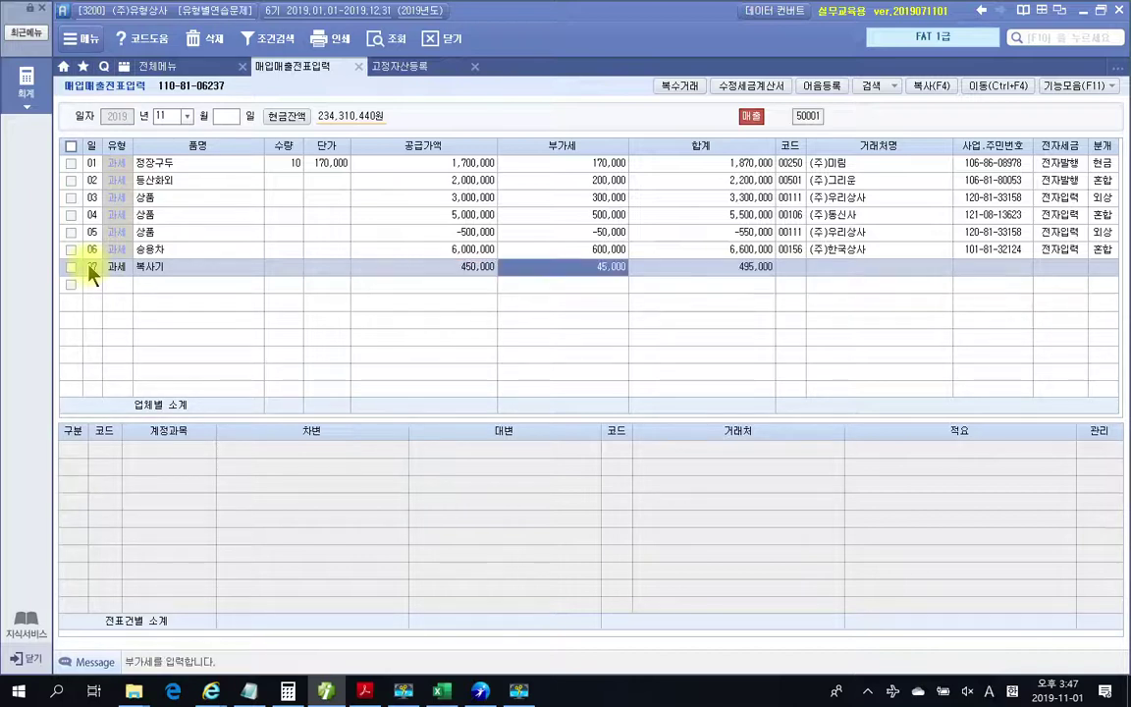
Step: Complete the November 7 복사기 sales line with customer (주)스마일, 전자세금 전자입력 and 분개 type 혼합
key("Return")
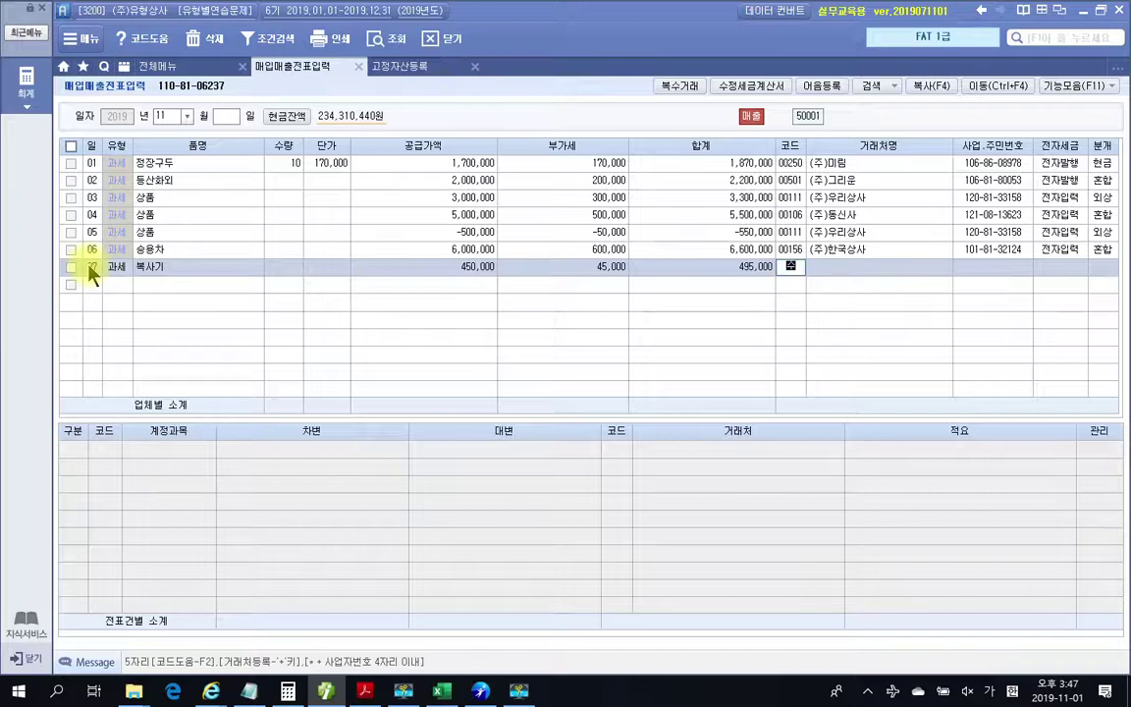
key("Return")
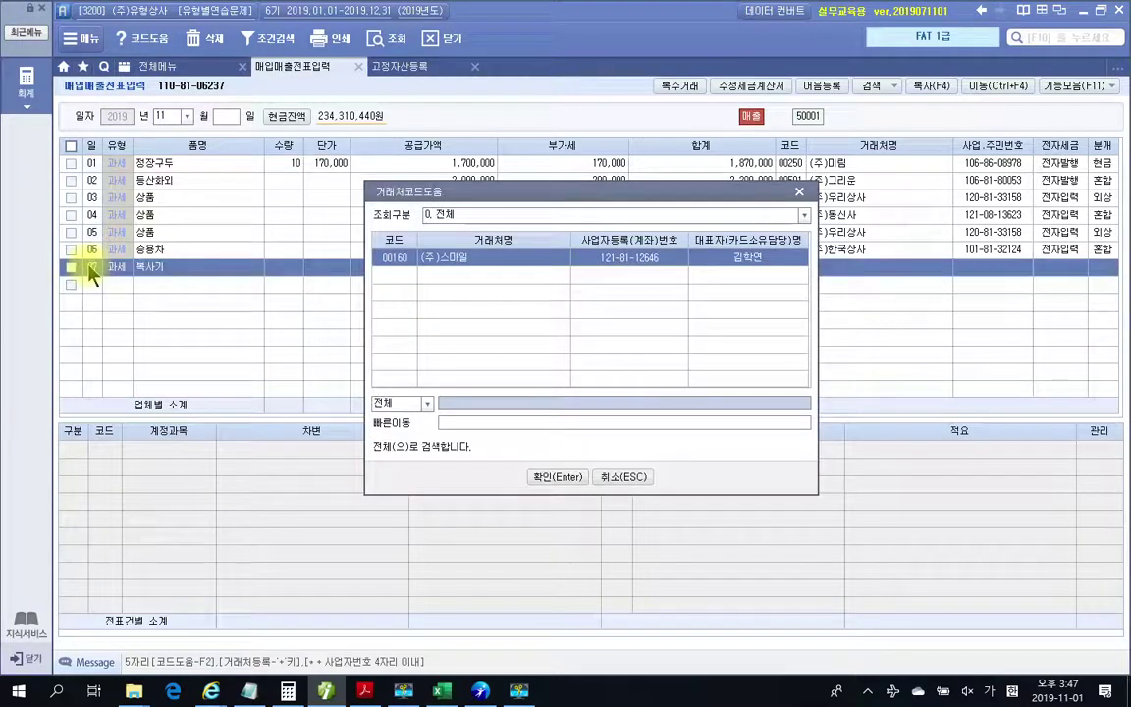
key("Return")
key("1")
key("Return")
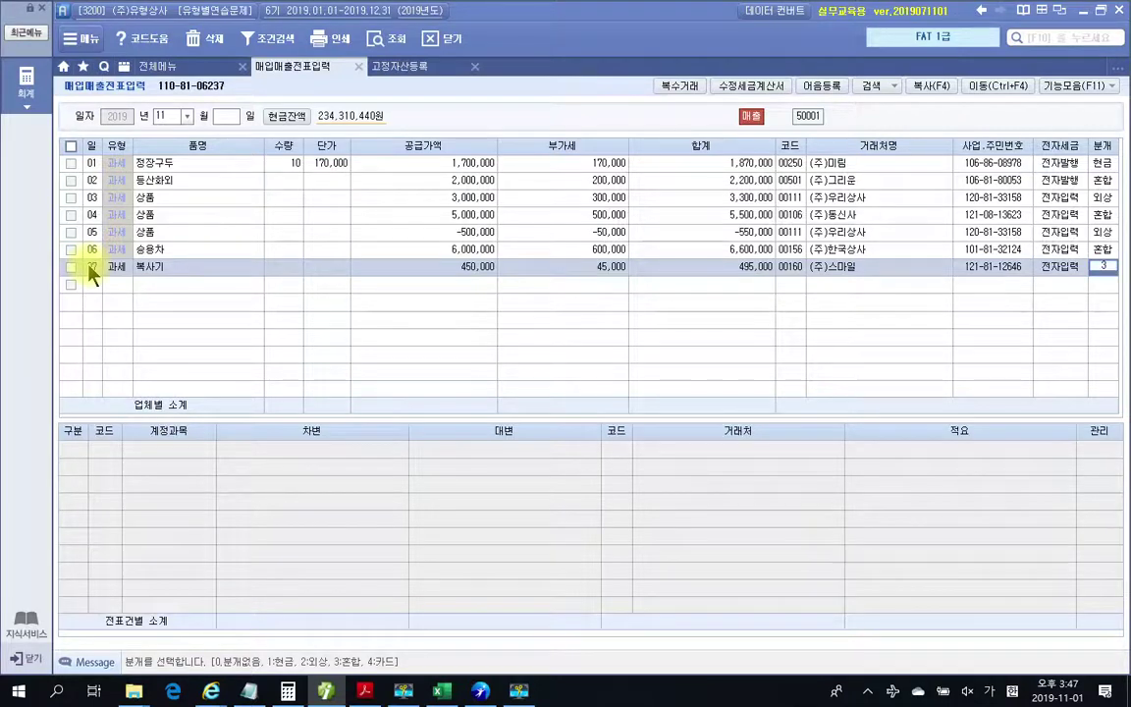
key("3")
key("Return")
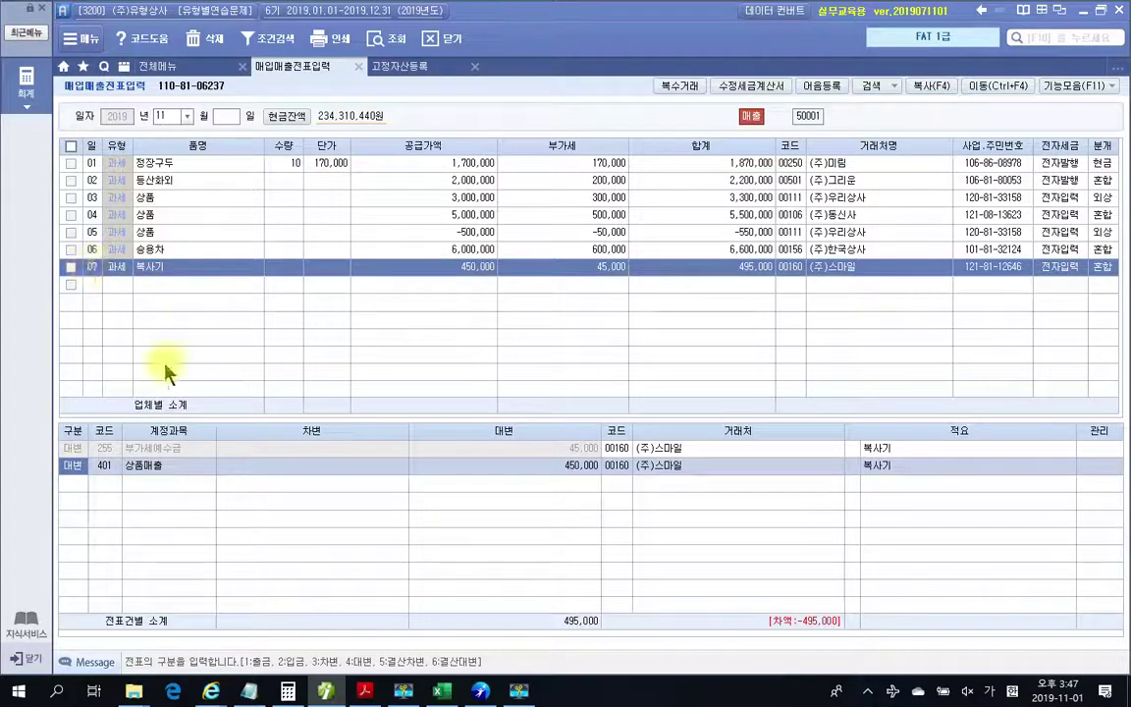
Step: Change the 상품매출 credit entry of the copier sale to 비품 with an amount of 3,000,000
left_click(102, 464)
type("비품")
key("Return")
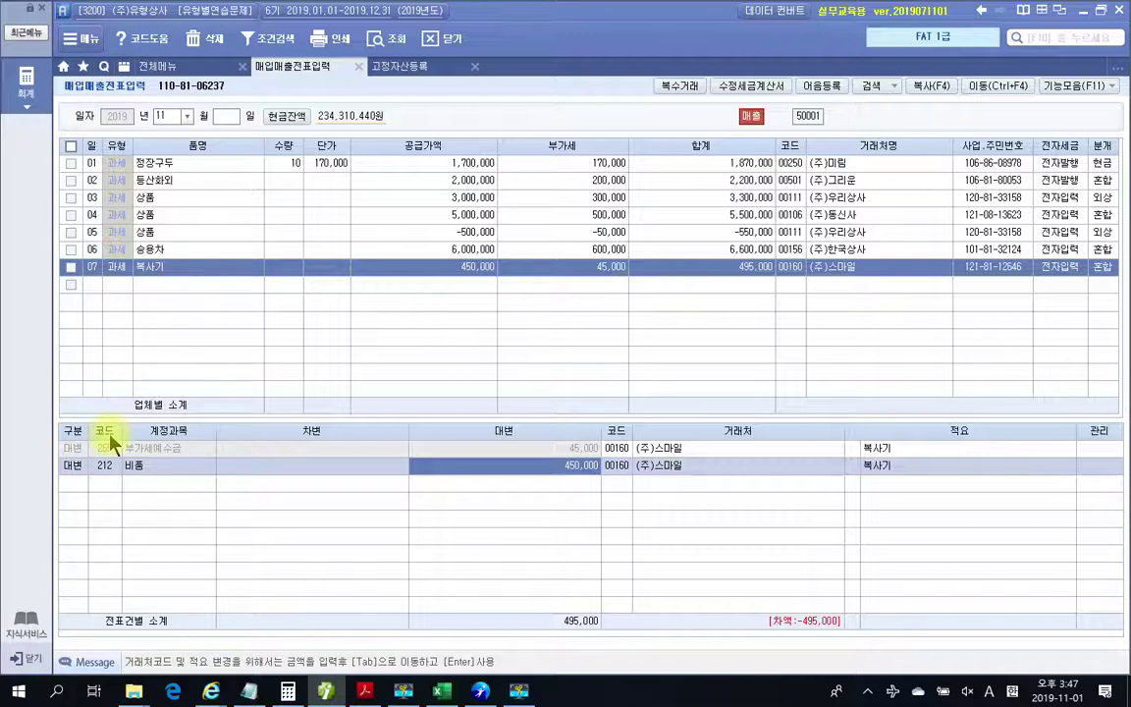
type("3000000")
key("Return")
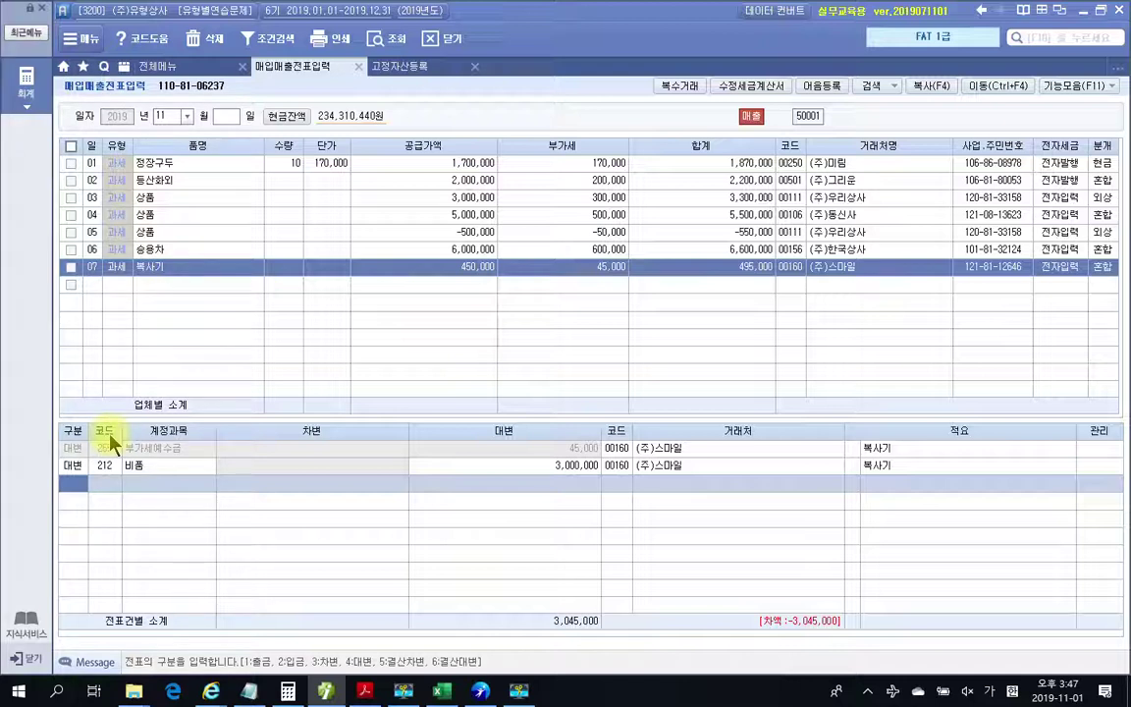
Step: Add a debit entry for account 213 감가상각누계액 with an amount of 2,000,000
key("3")
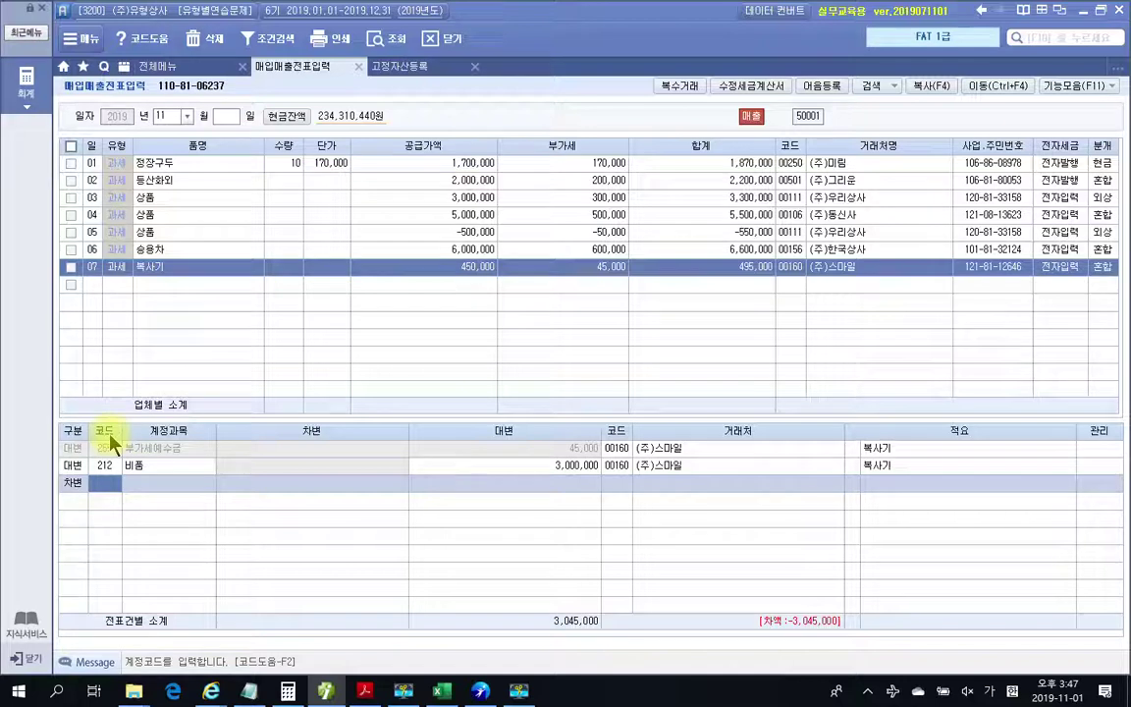
type("211")
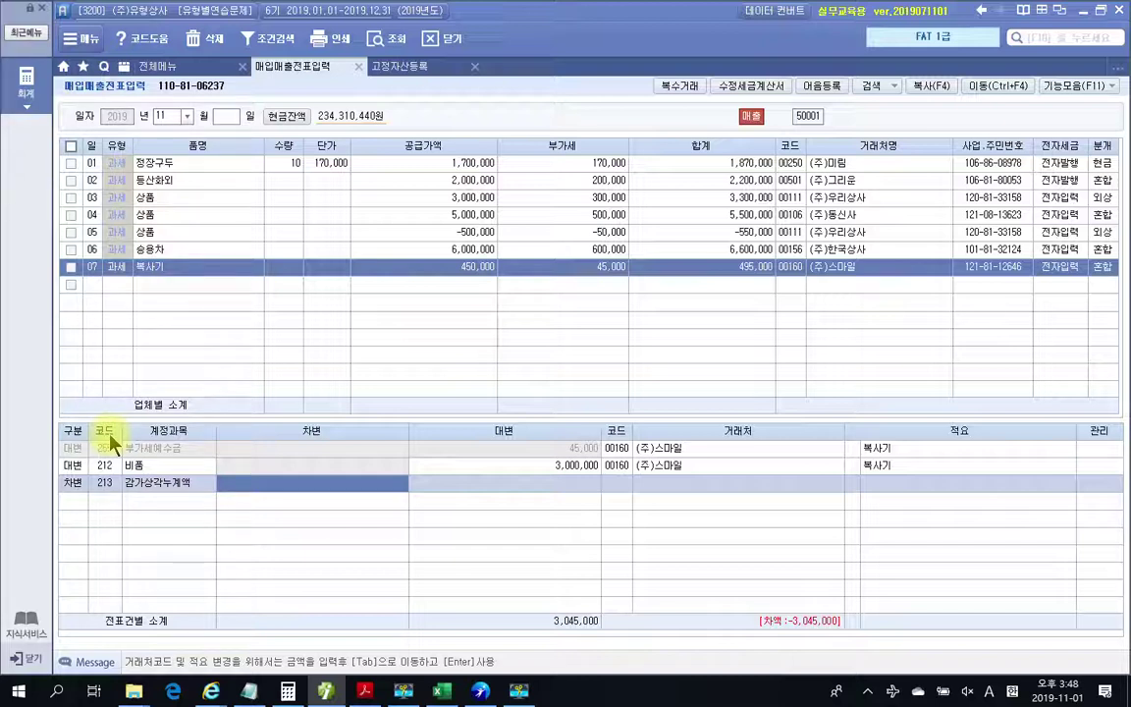
type("2000000")
key("Return")
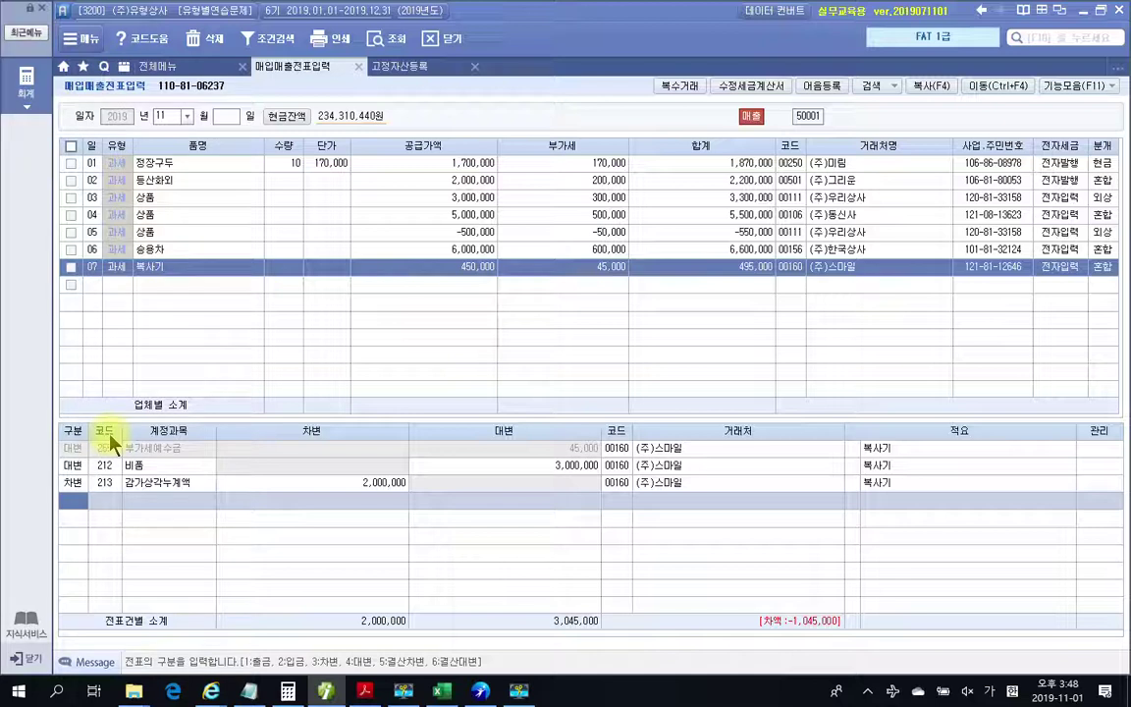
Step: Add a debit entry for account 101 현금 with an amount of 495,000
key("3")
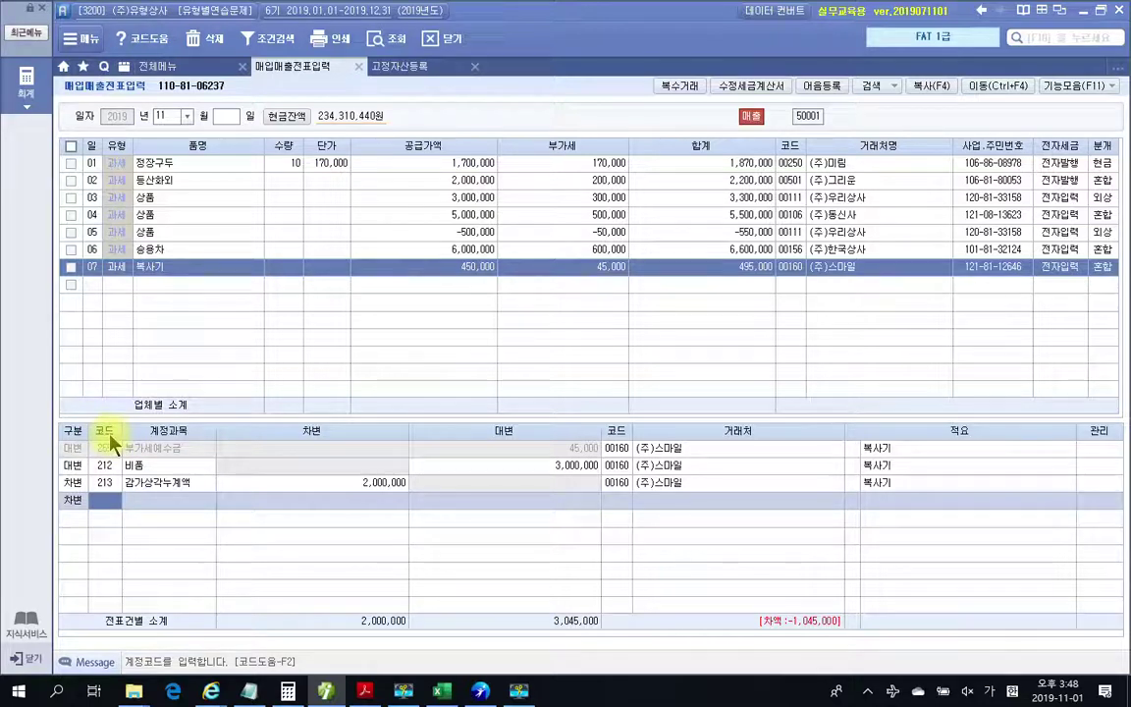
type("101")
key("Return")
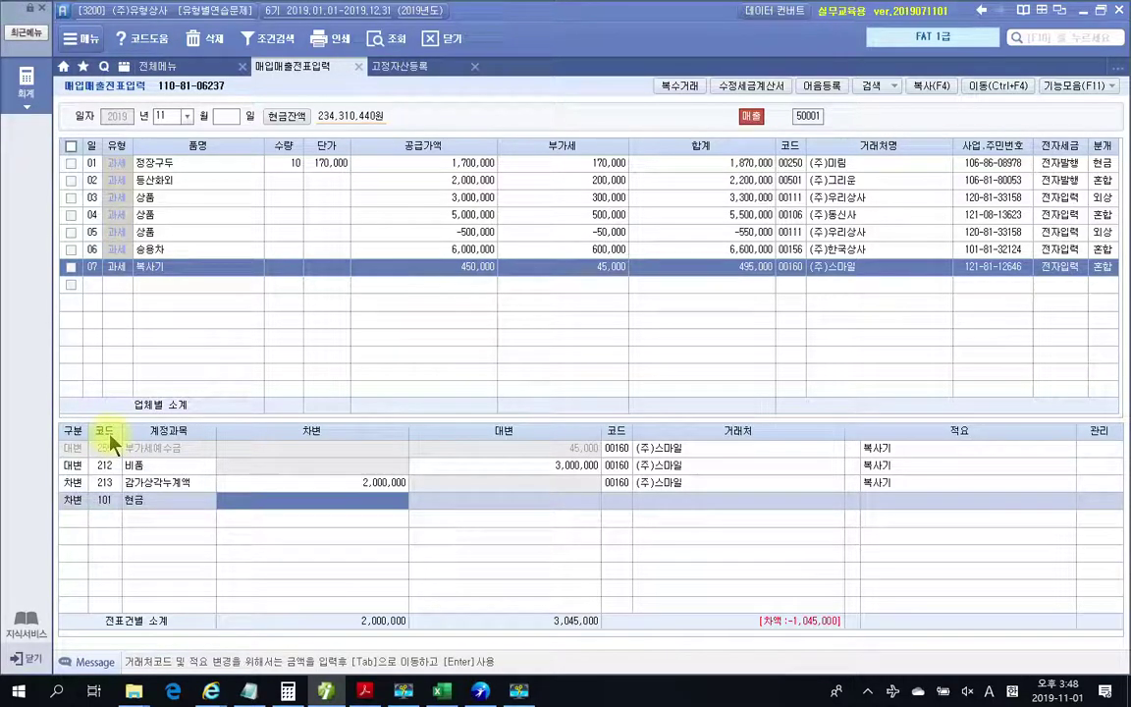
type("4950000")
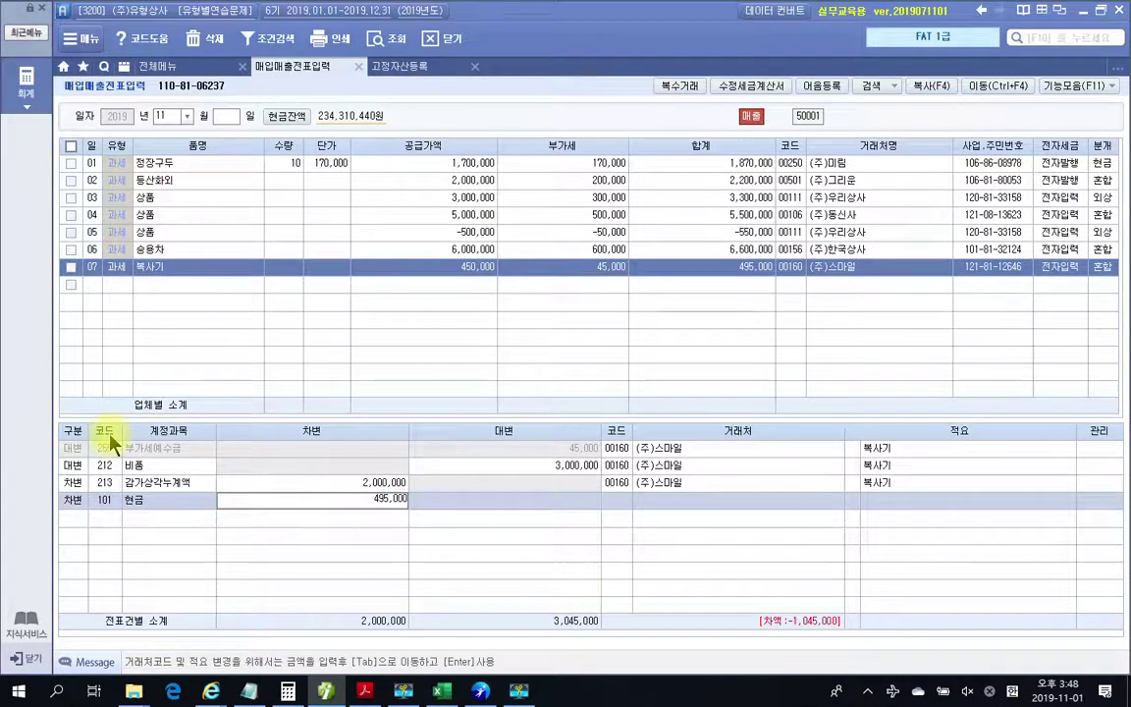
key("Return")
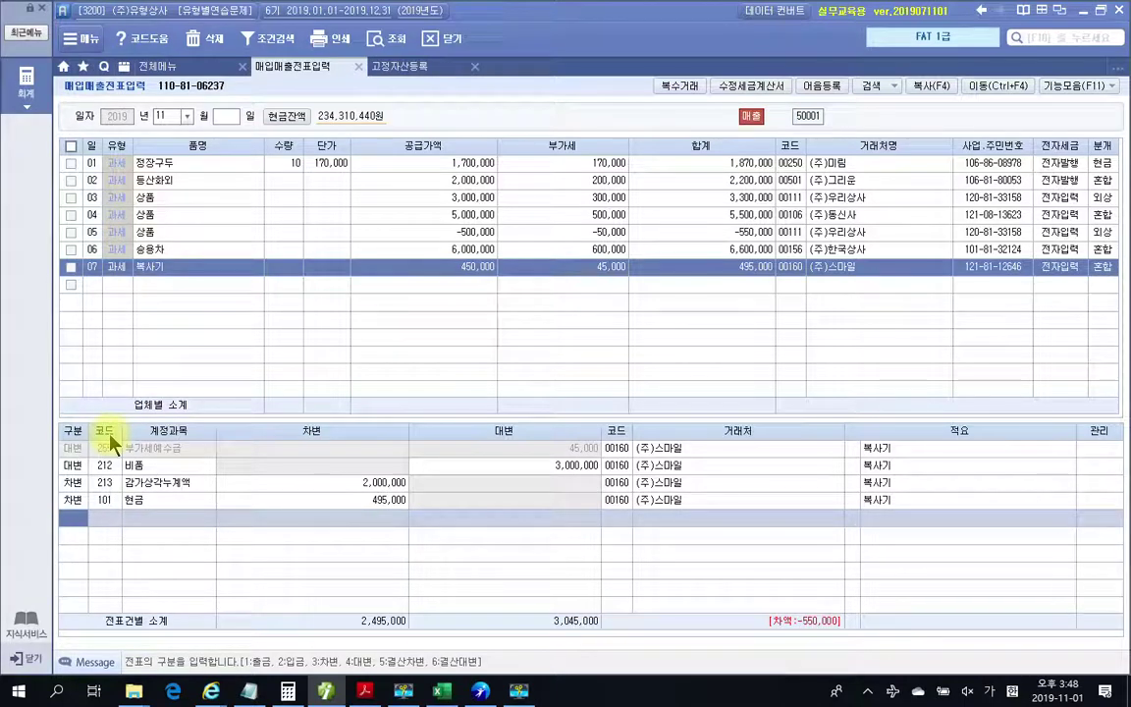
Step: Balance the copier voucher with a debit entry for account 950 유형자산처분손실 of 550,000
mouse_move(773, 583)
left_mouse_down()
mouse_move(834, 654)
mouse_move(761, 581)
left_mouse_up()
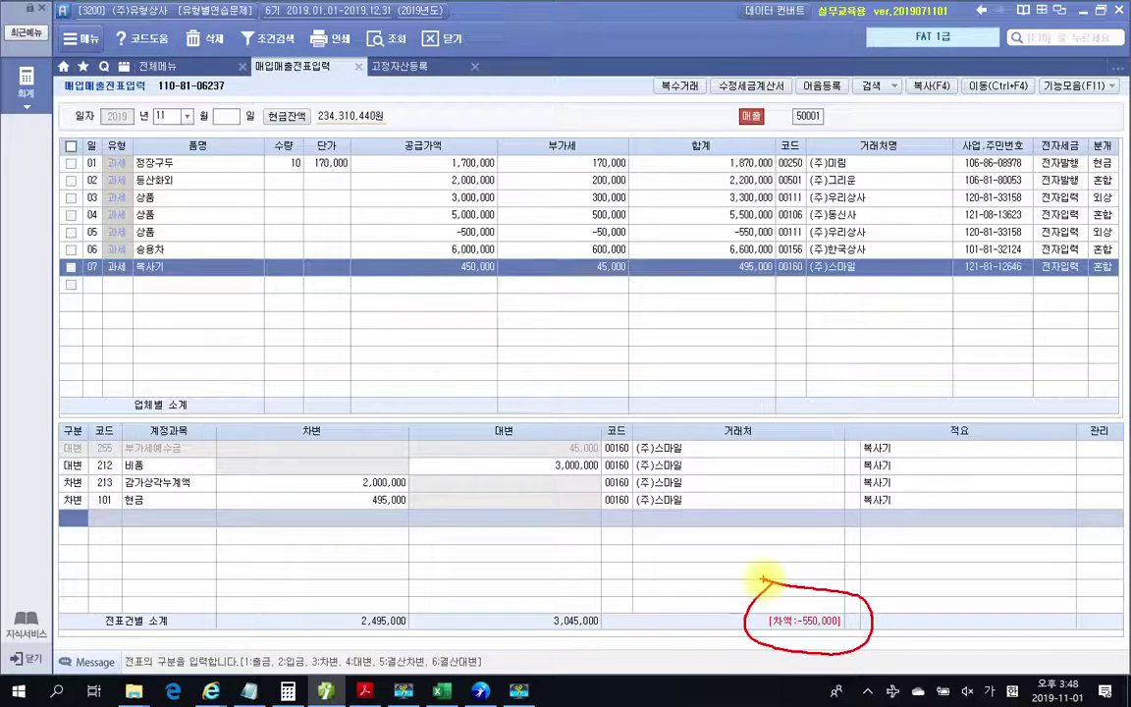
type("3")
key("Return")
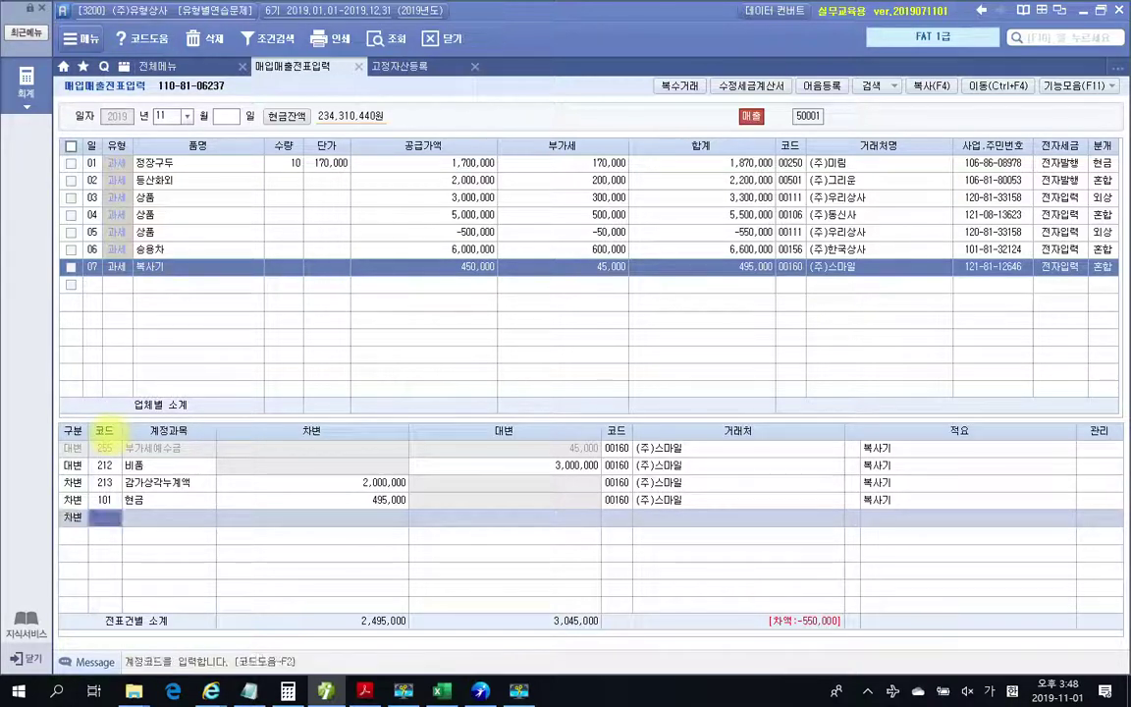
type("유형")
key("Return")
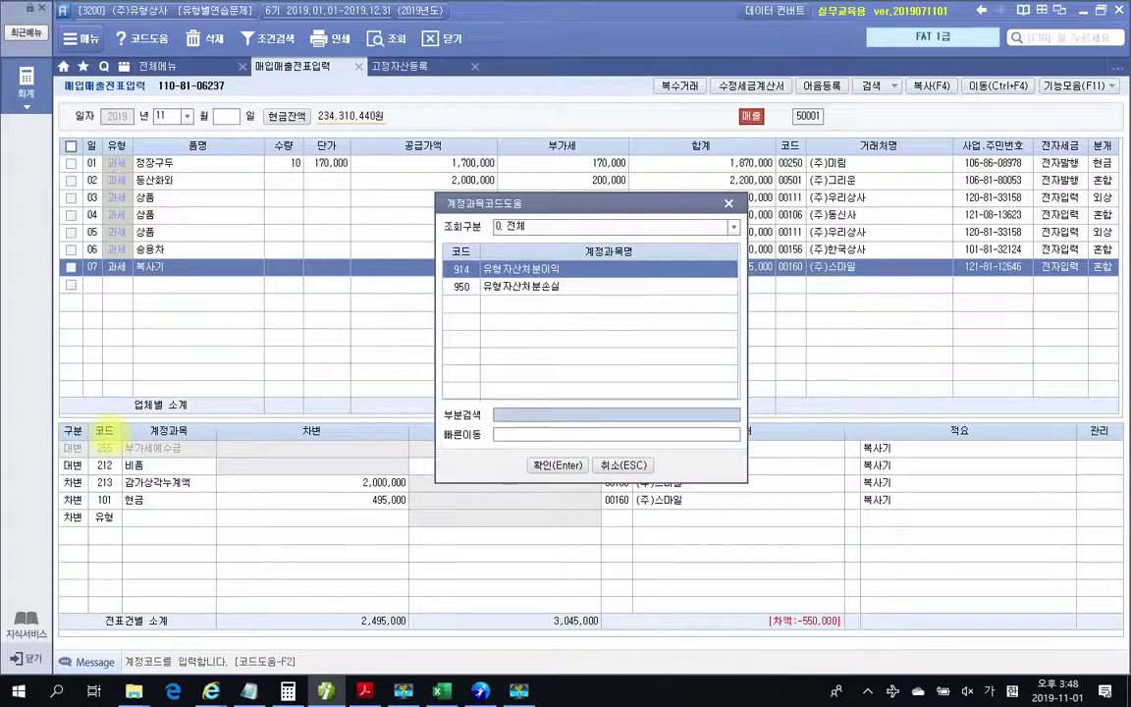
key("Down")
key("Return")
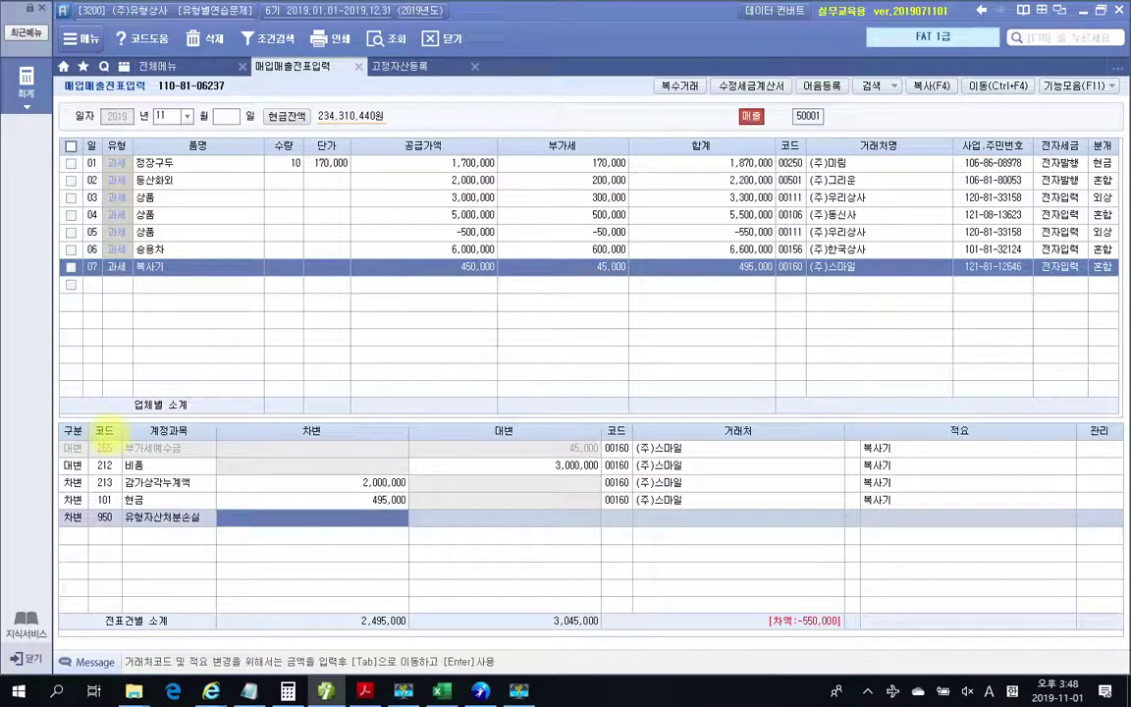
type("5500000")
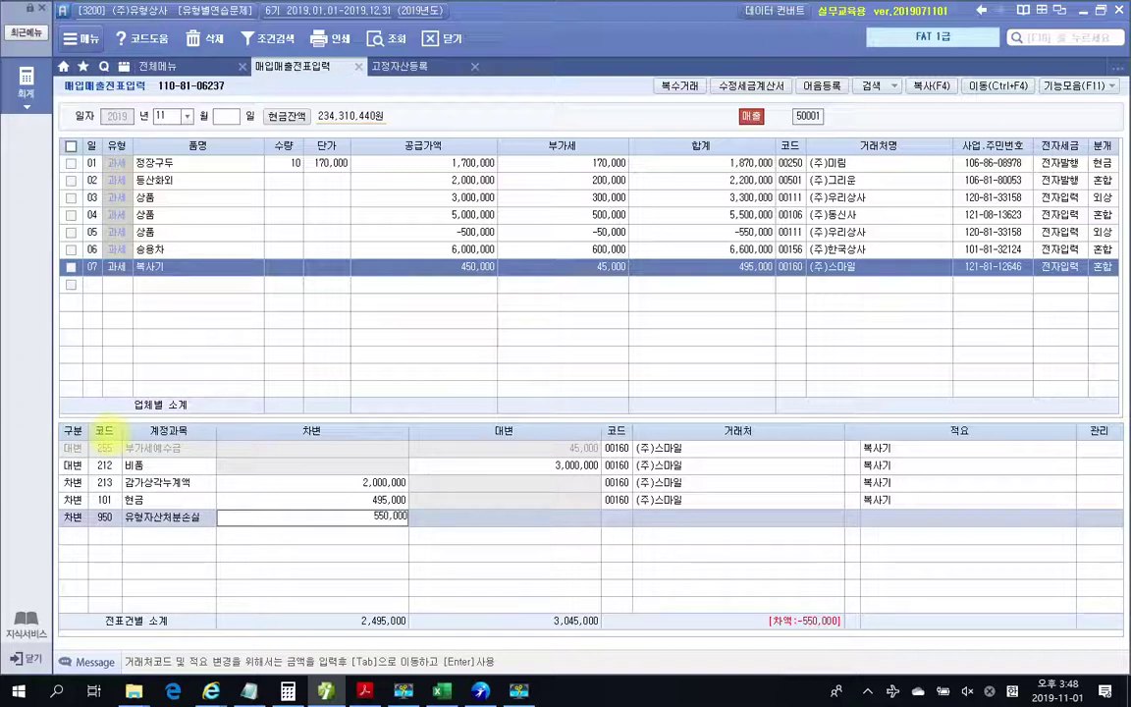
key("Tab")
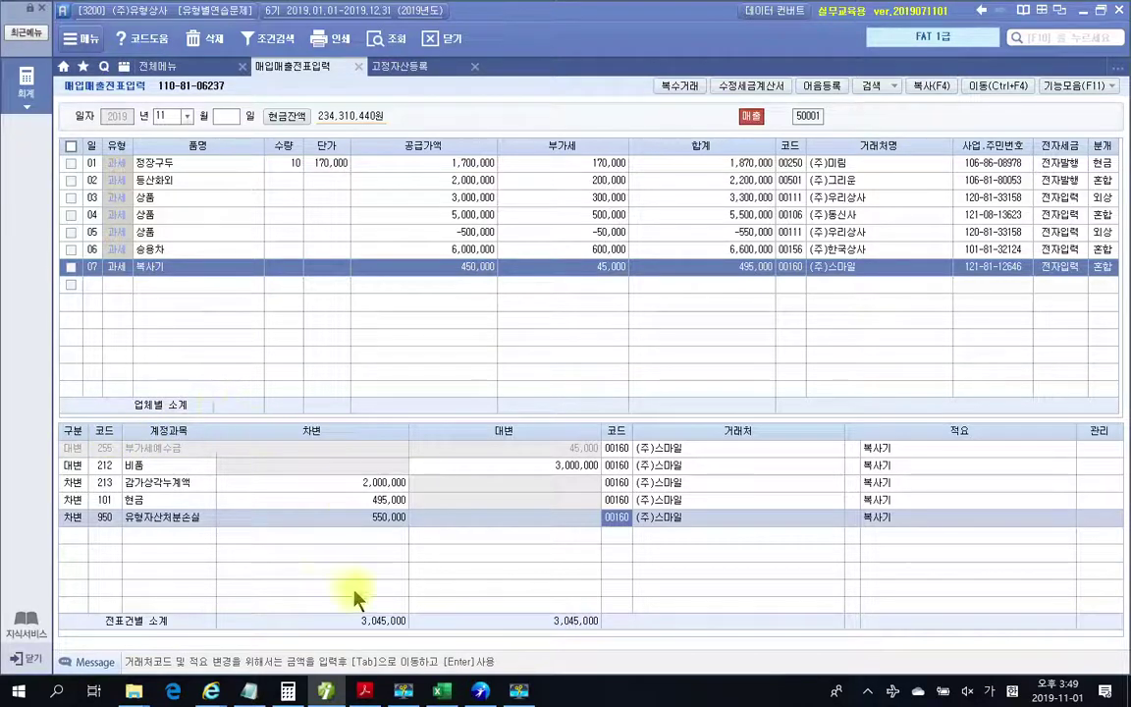
Step: Switch to Adobe Acrobat Reader and read the November 8 매출계산서 exercise: buyer, tax-exempt goods, invoice type, supply amount and payment method
left_click(364, 691)
scroll(445, 469, "down", 3)
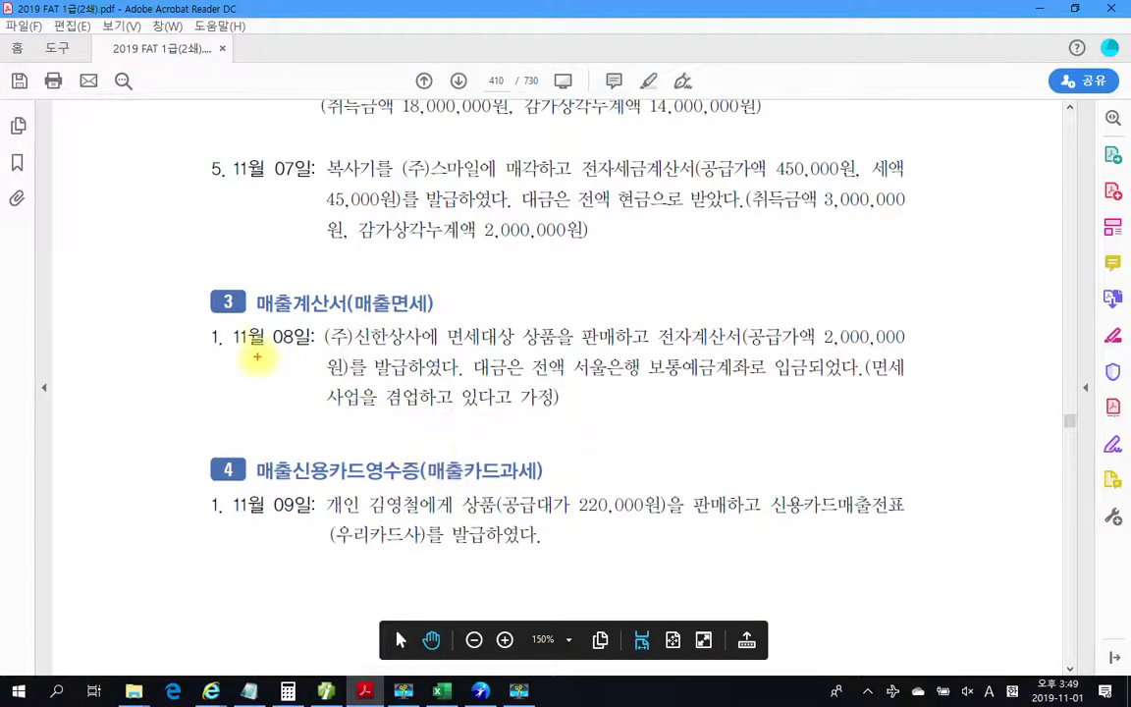
mouse_move(231, 319)
left_mouse_down()
mouse_move(601, 412)
mouse_move(1012, 427)
left_mouse_up()
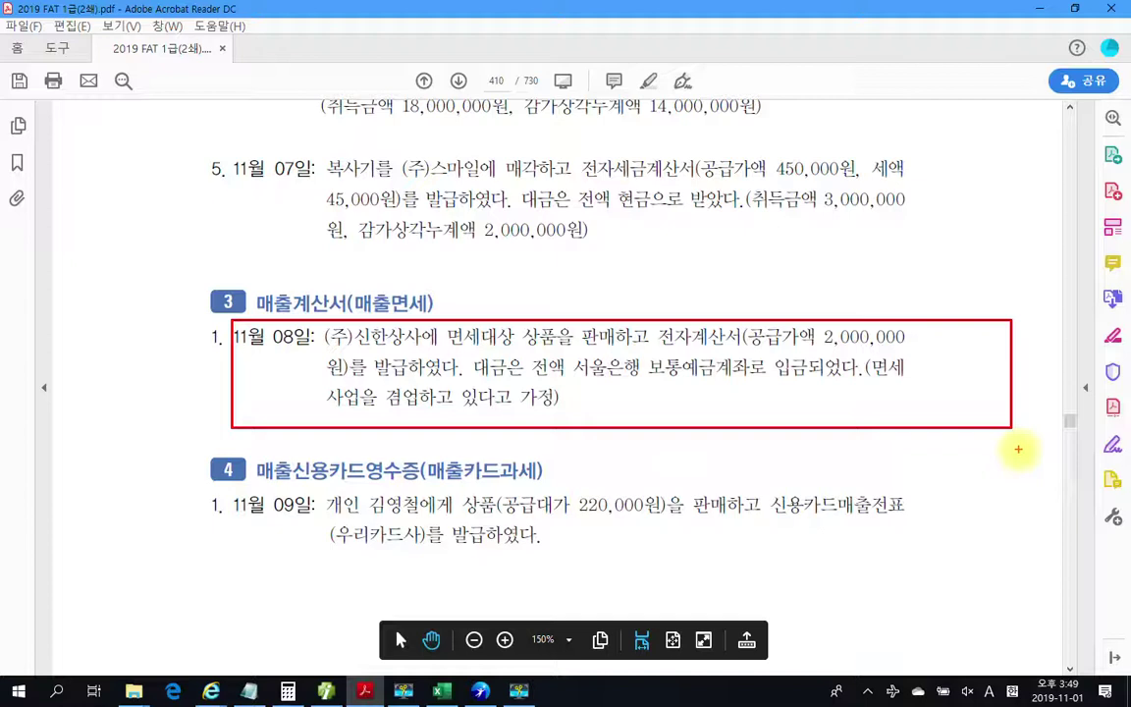
mouse_move(727, 313)
left_mouse_down()
mouse_move(663, 339)
mouse_move(747, 343)
left_mouse_up()
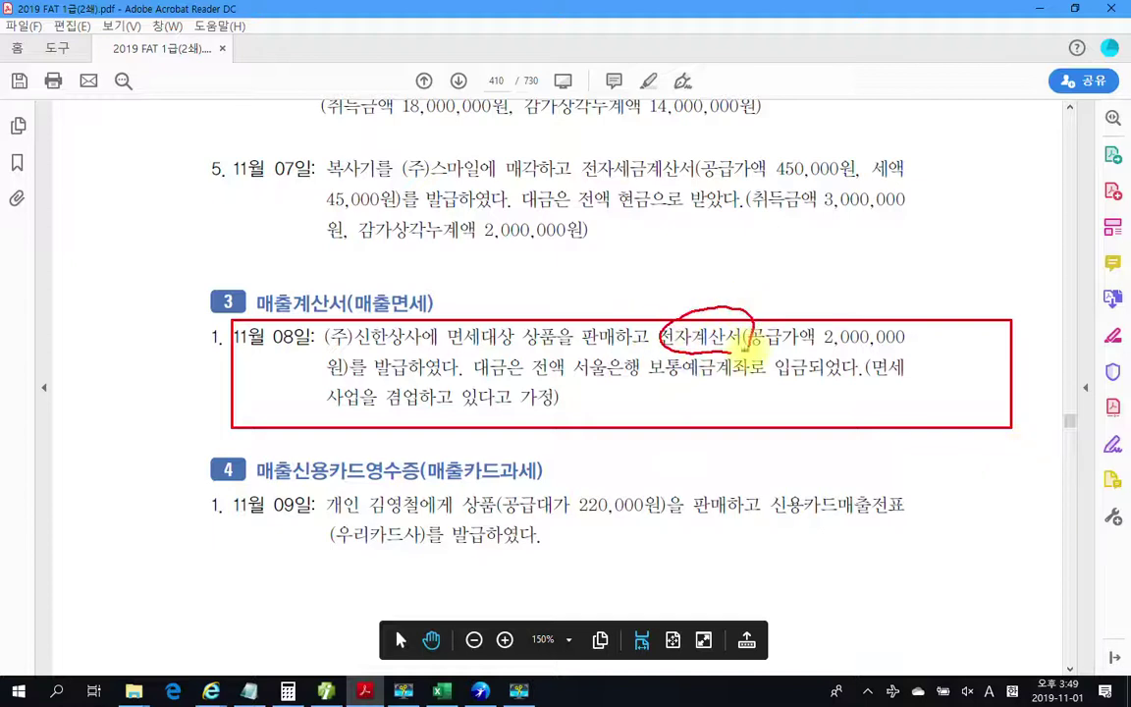
mouse_move(450, 352)
left_mouse_down()
mouse_move(496, 297)
mouse_move(466, 348)
left_mouse_up()
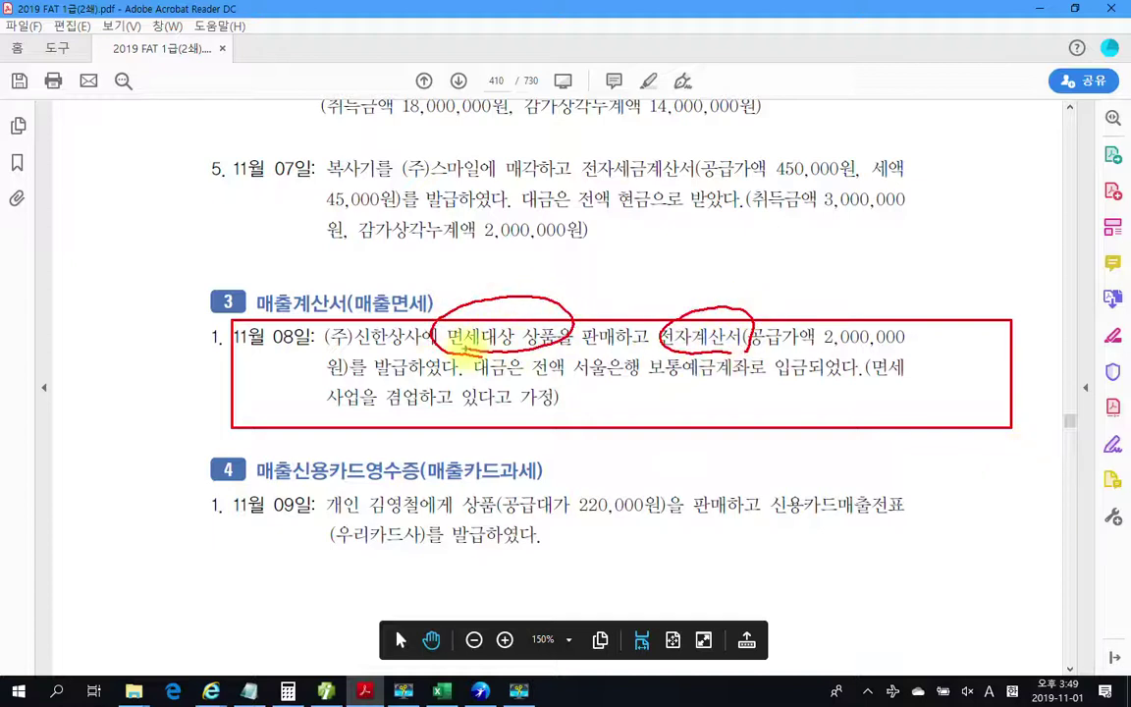
mouse_move(648, 261)
left_mouse_down()
mouse_move(640, 297)
mouse_move(700, 254)
mouse_move(688, 283)
left_mouse_up()
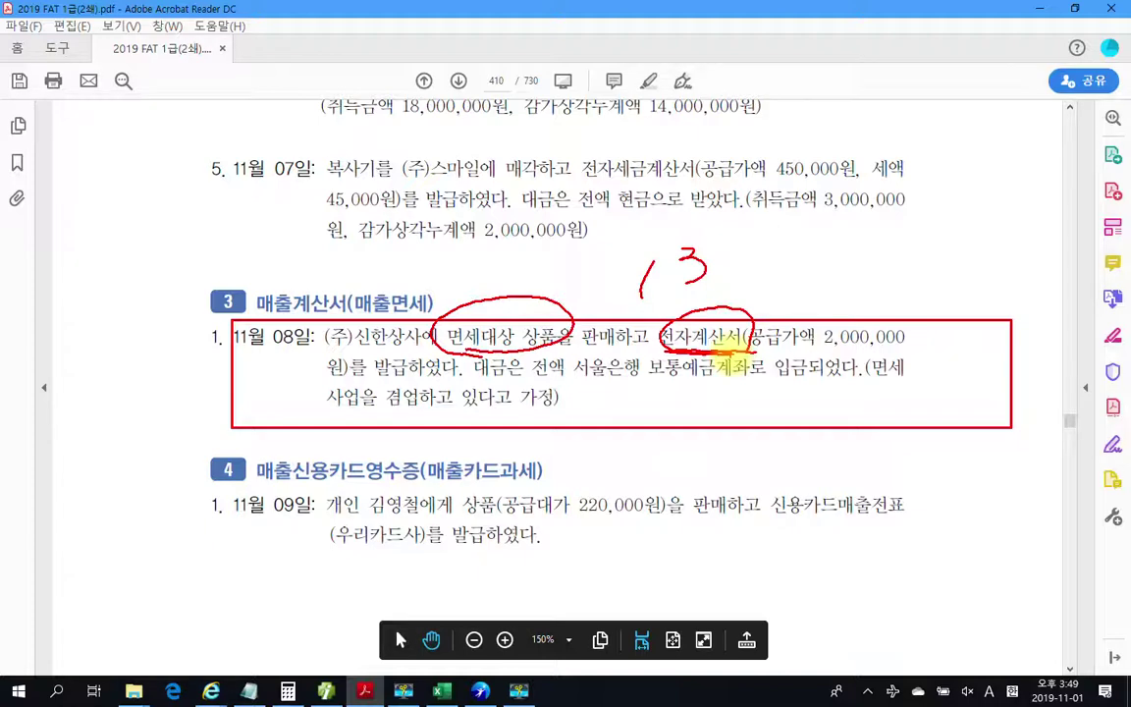
key("Escape")
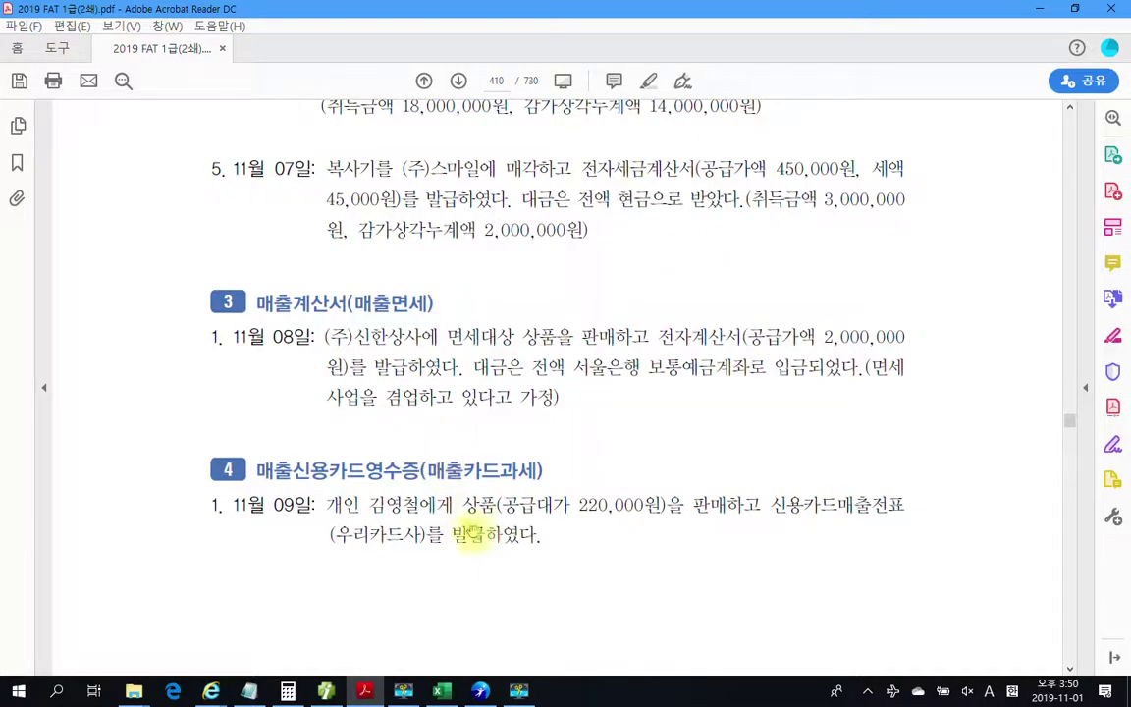
Step: Switch to 더존 iPlus and add a sales line for November 8 with type 면세, item 상품 and supply amount 2,000,000
key("alt+Tab")
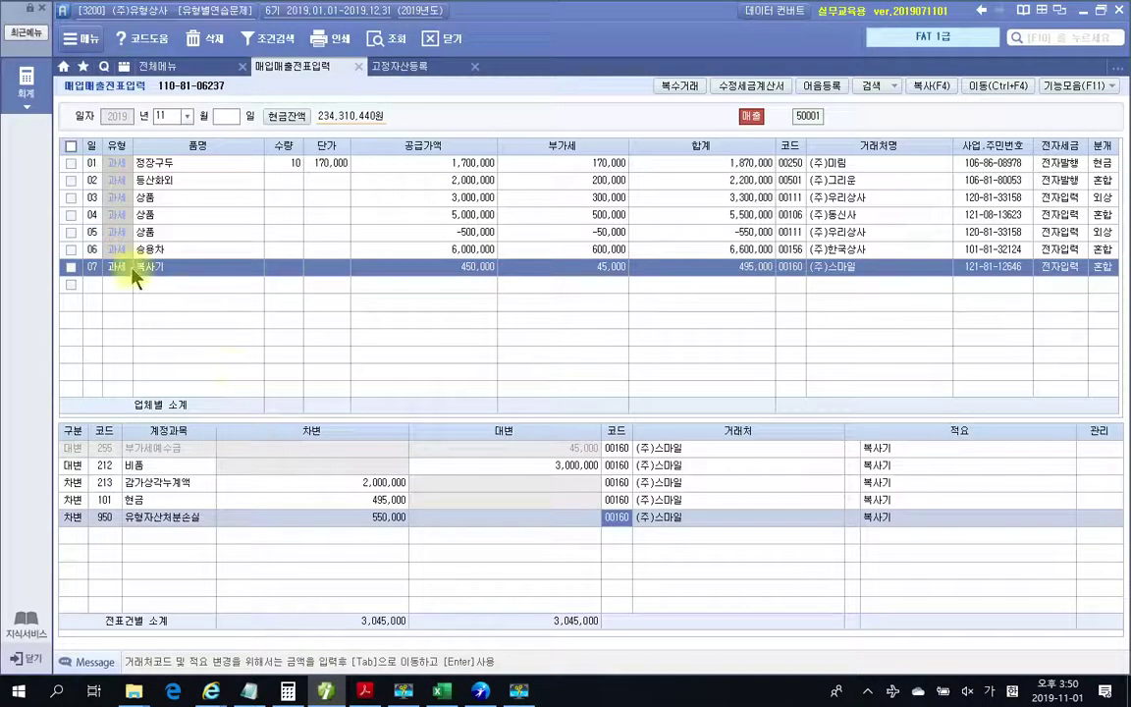
left_click(91, 284)
type("8")
key("Return")
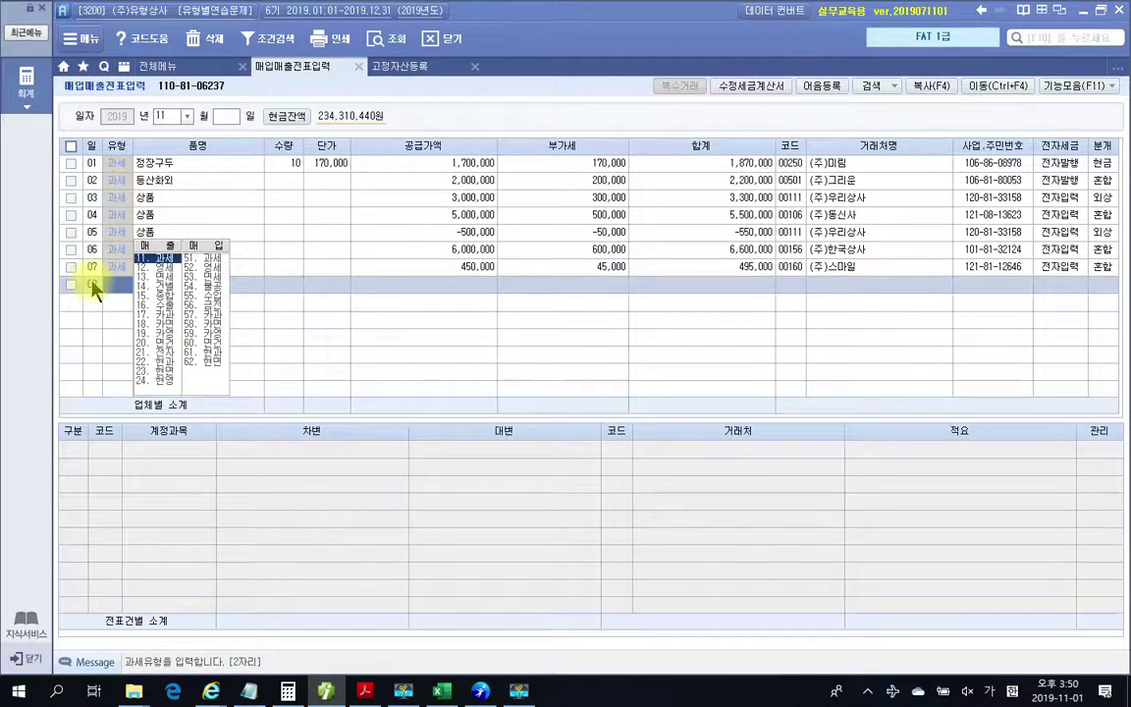
type("13")
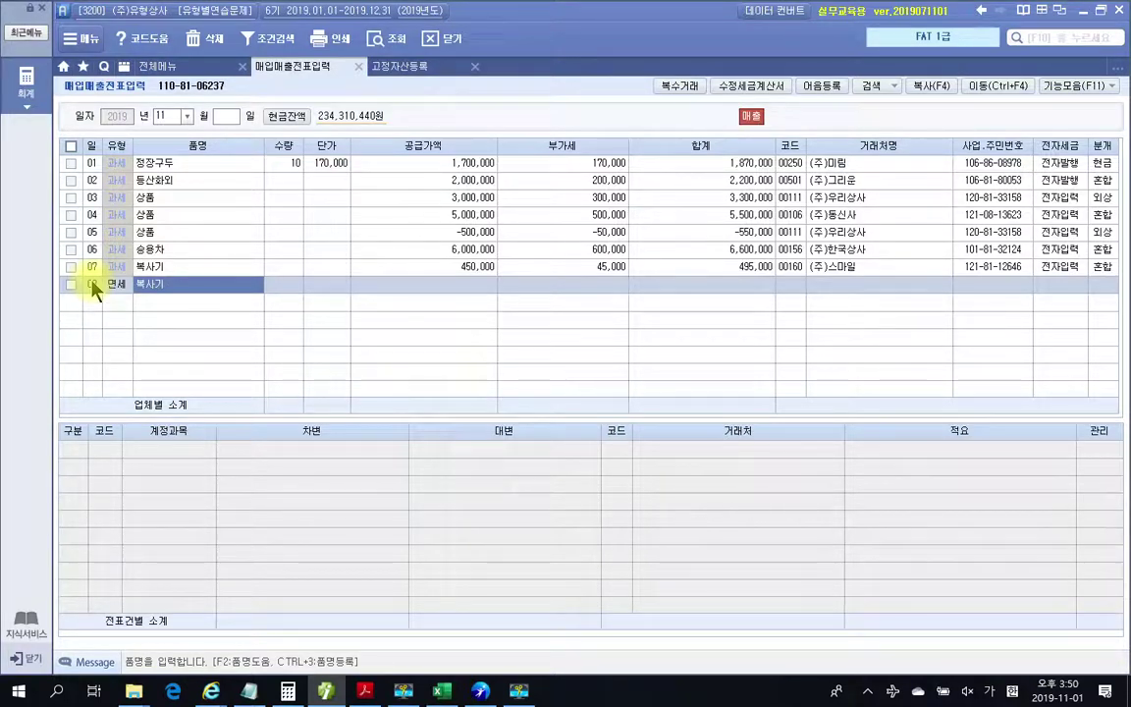
type("상품")
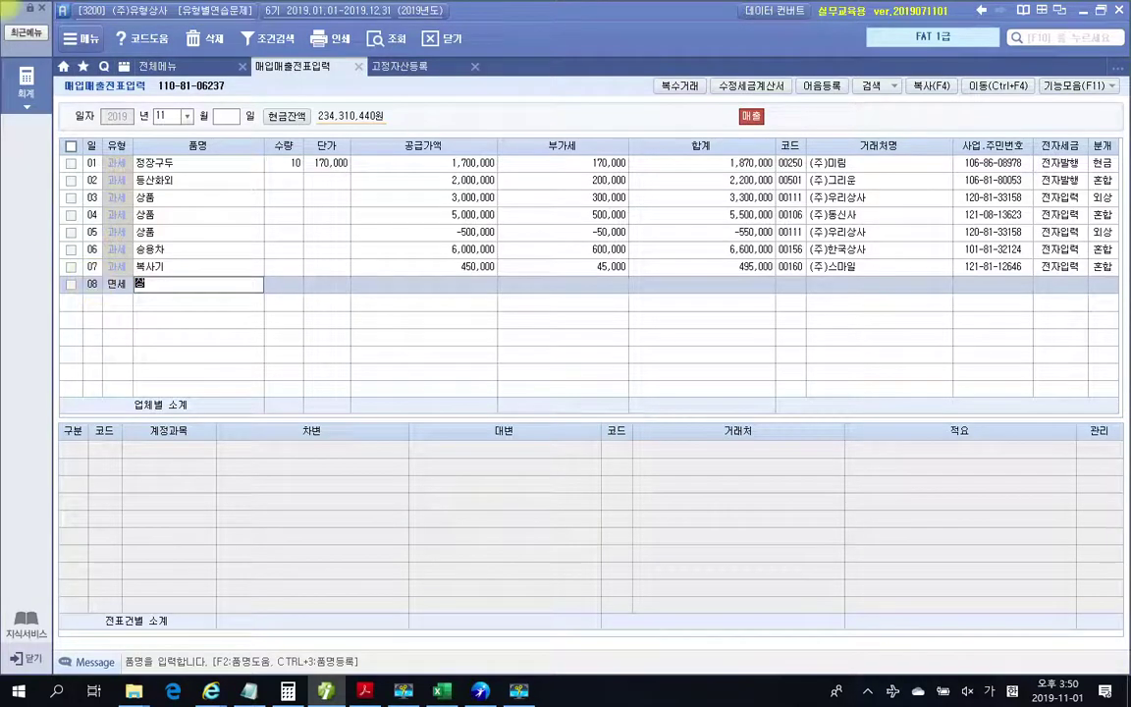
key("Return")
key("Return")
key("Return")
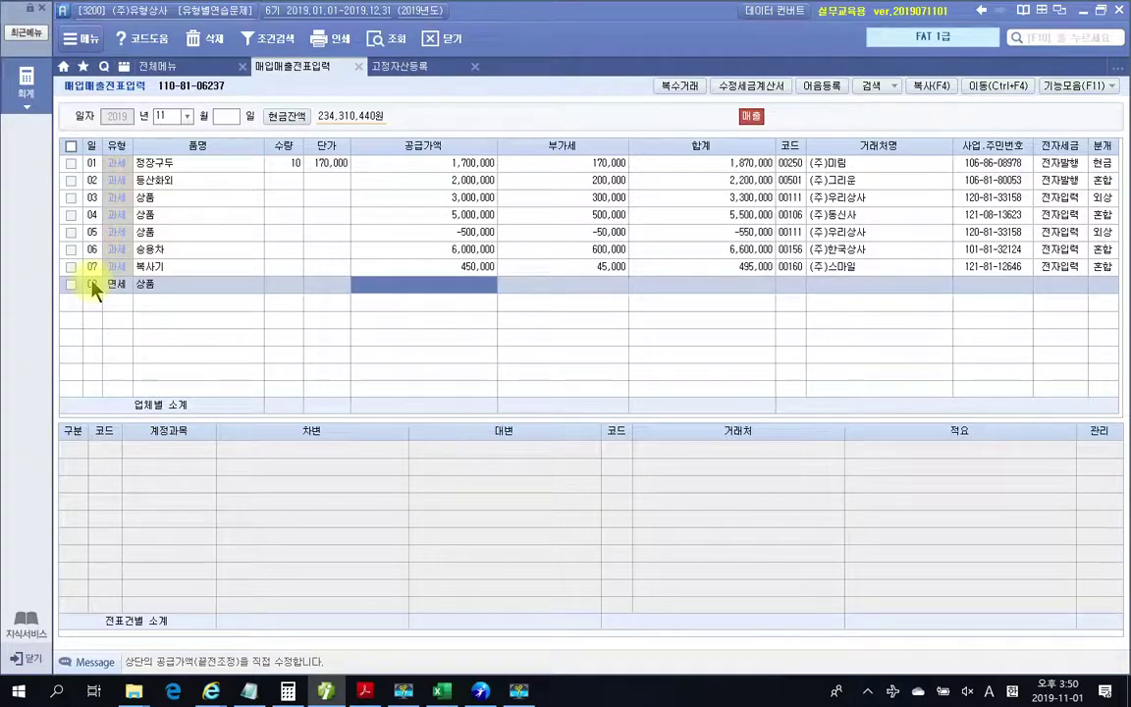
type("2000000")
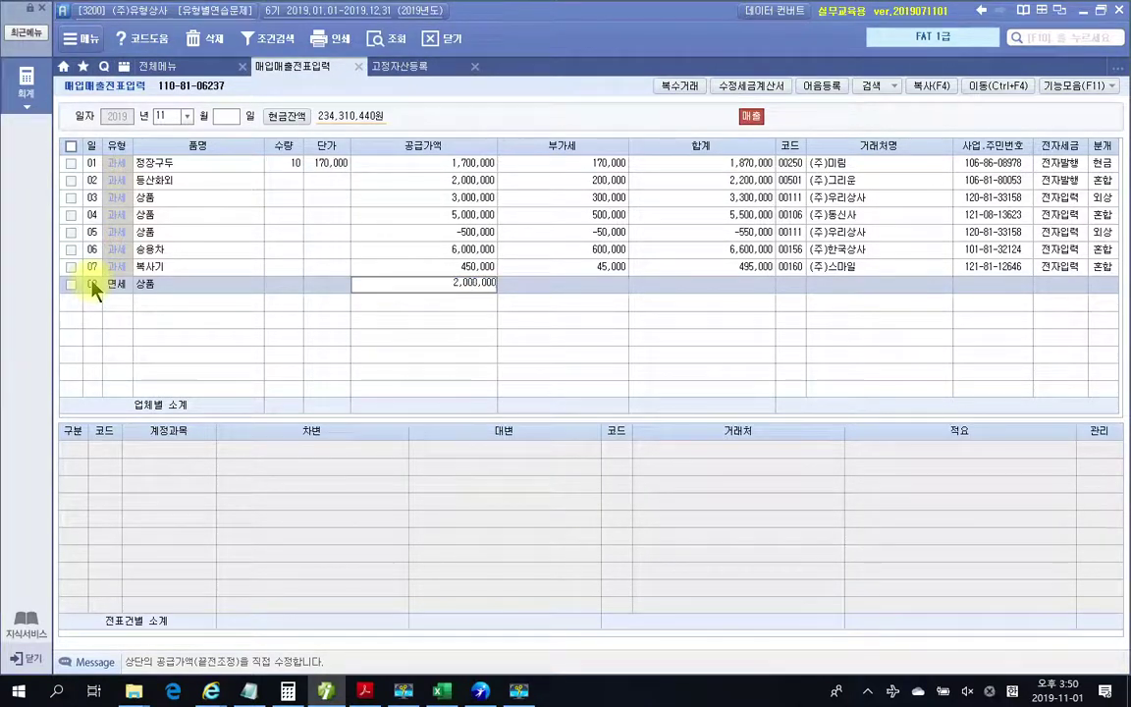
key("Return")
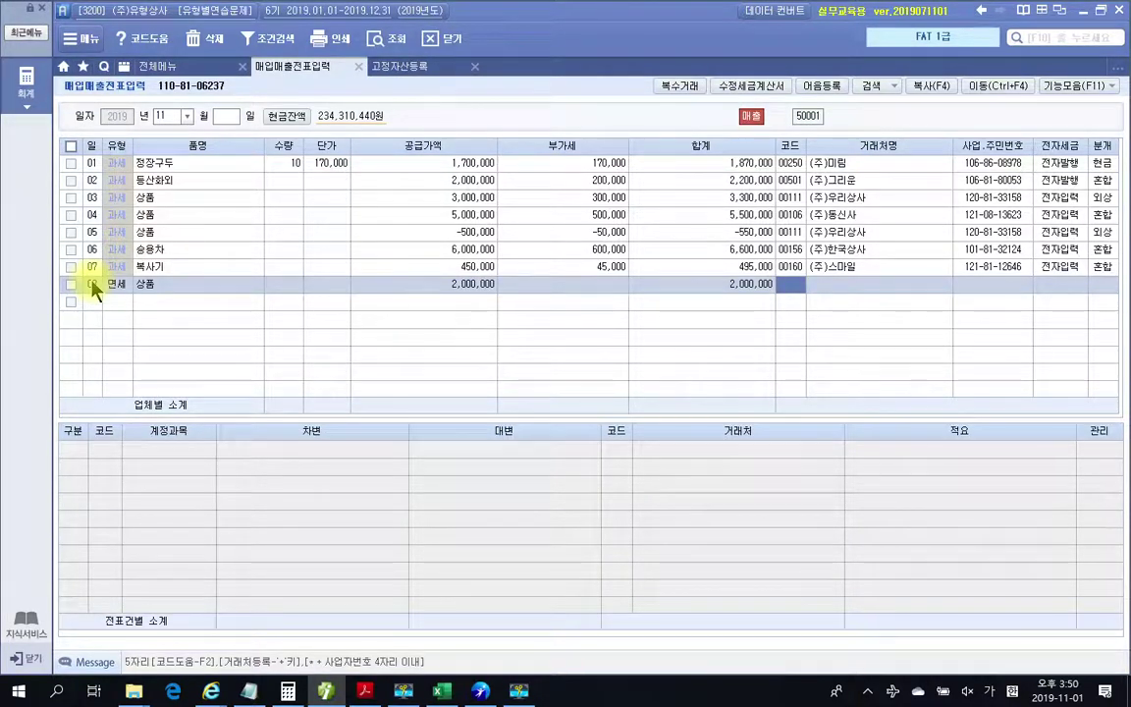
Step: Set the customer of the November 8 sales line to (주)신한상사 and its 전자세금 field to 전자입력
type("회")
type("신화")
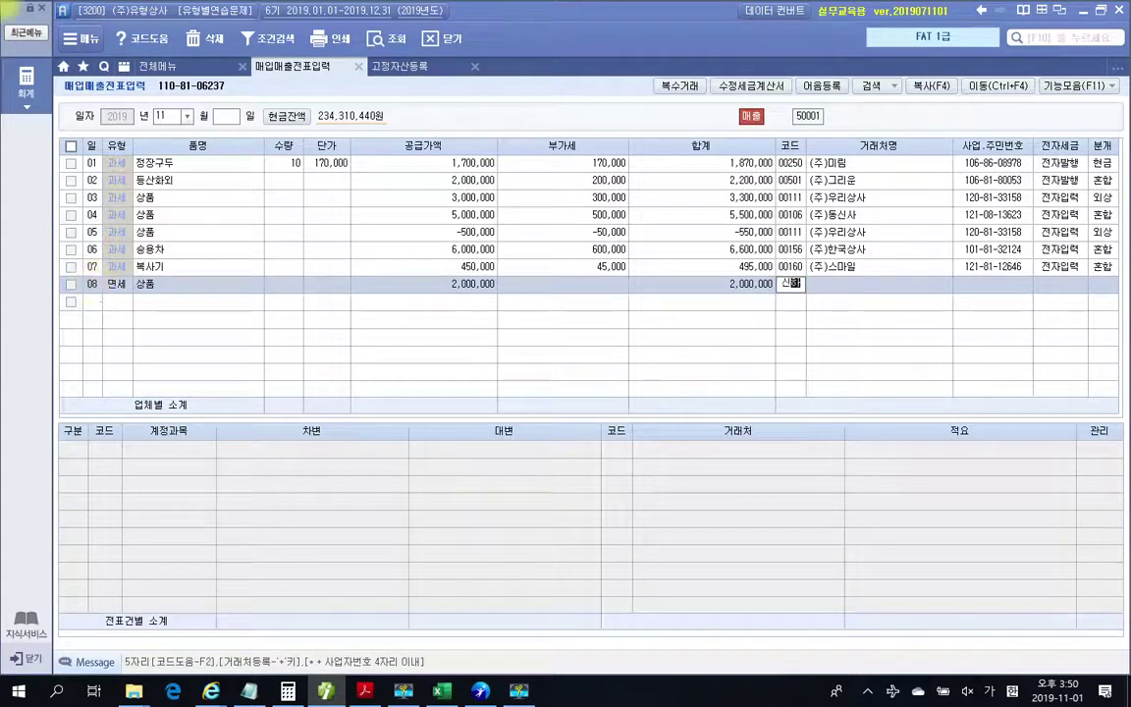
key("Return")
key("Return")
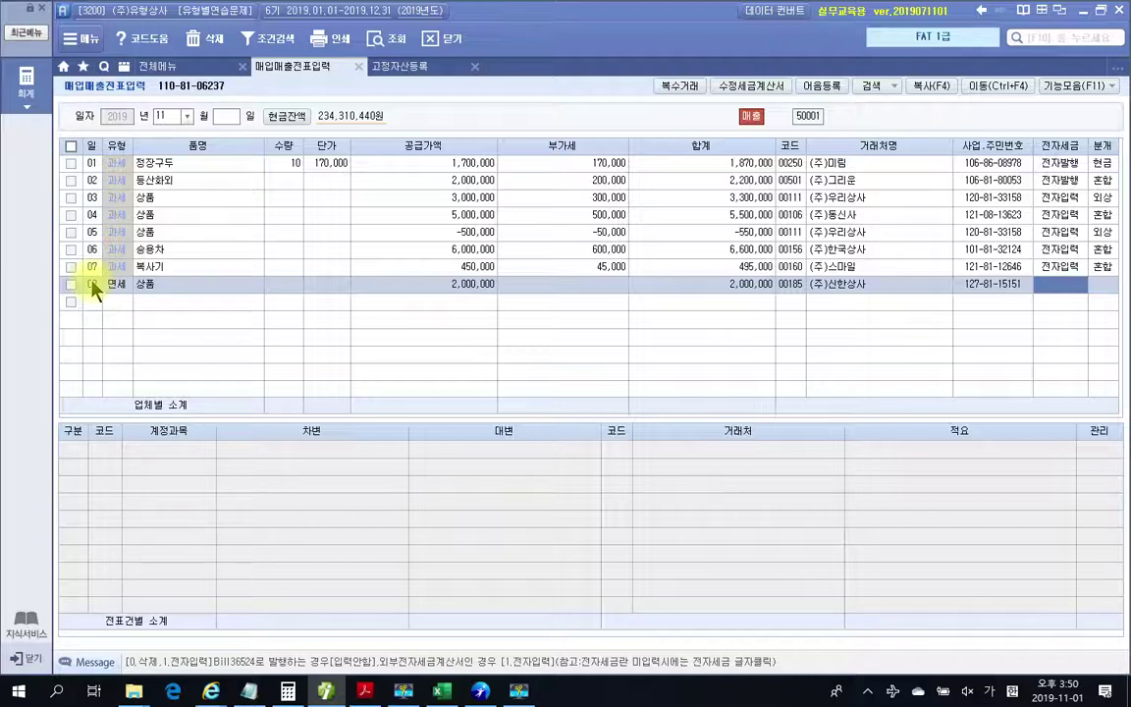
type("1")
key("Return")
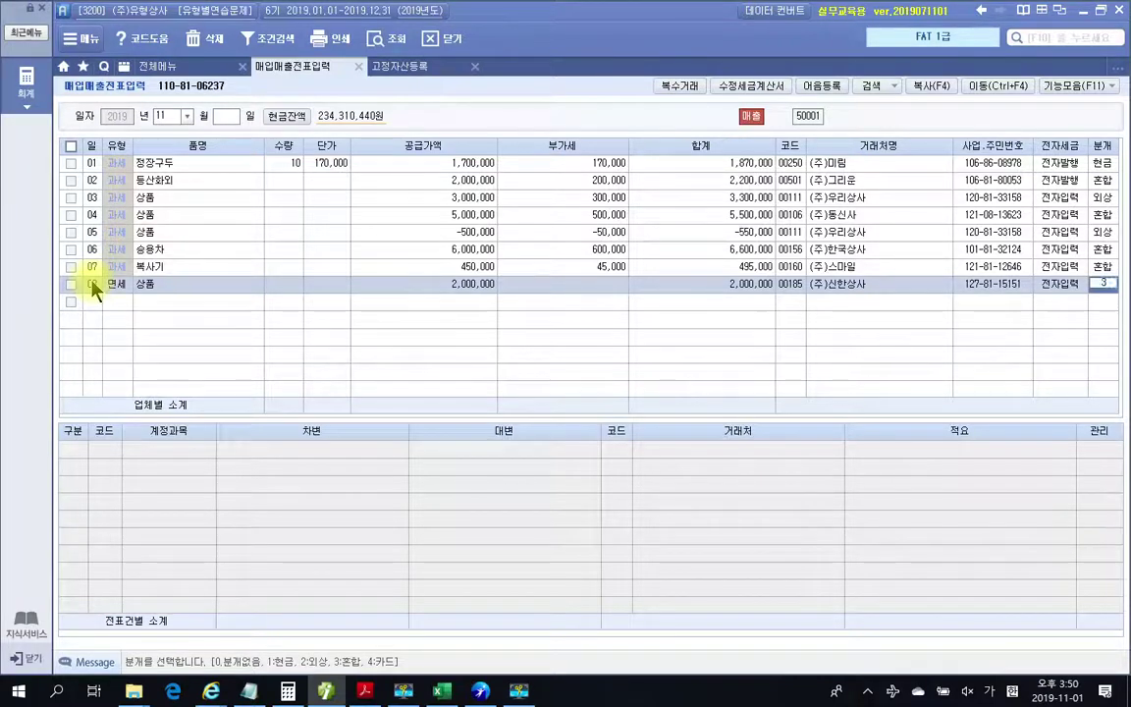
Step: Set the November 8 sale's 분개 to 혼합 and add a debit entry for account 103 보통예금 of 2,000,000
type("3")
key("Return")
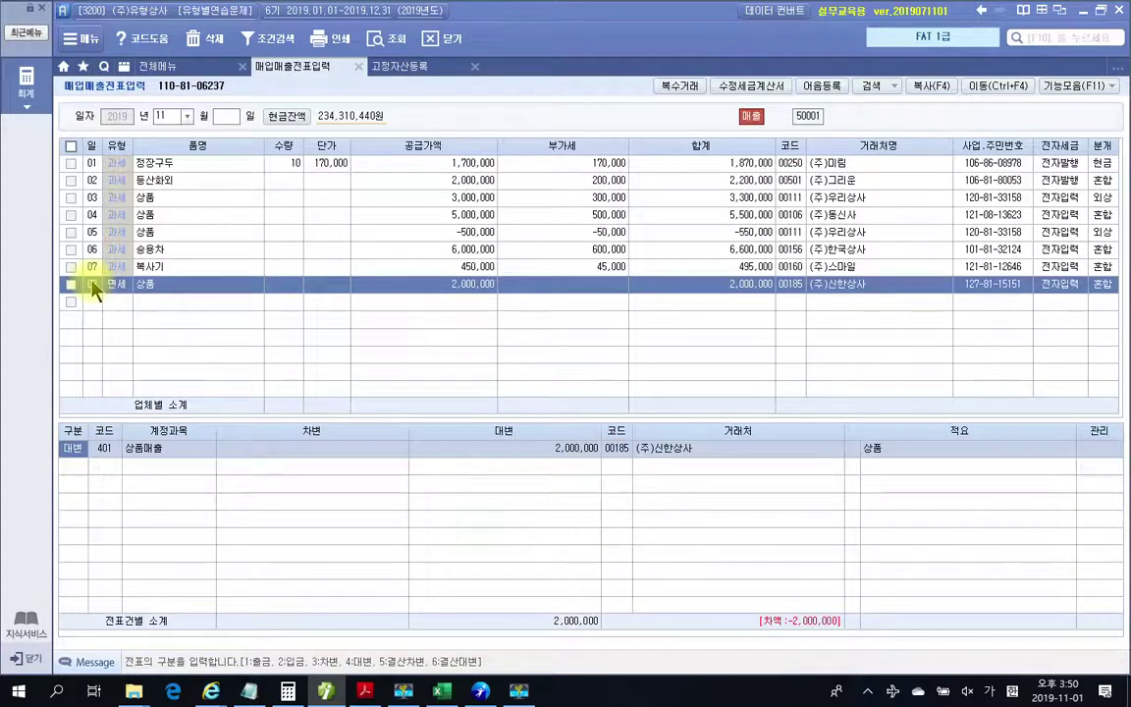
key("Return")
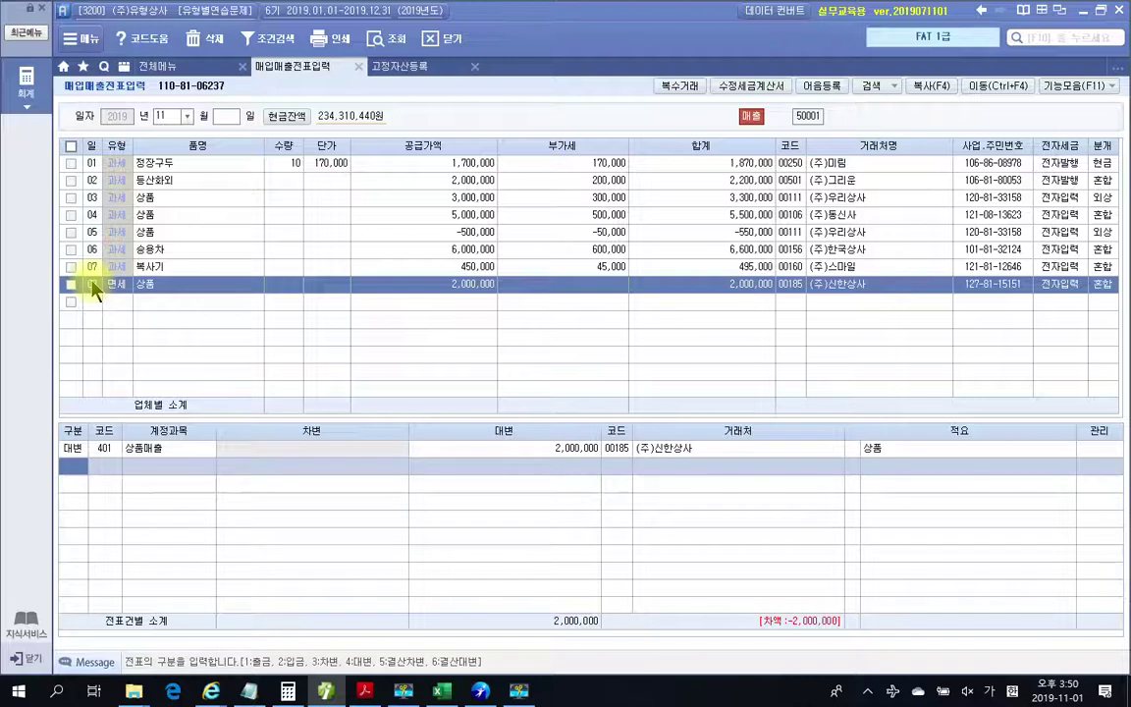
type("3103")
key("Return")
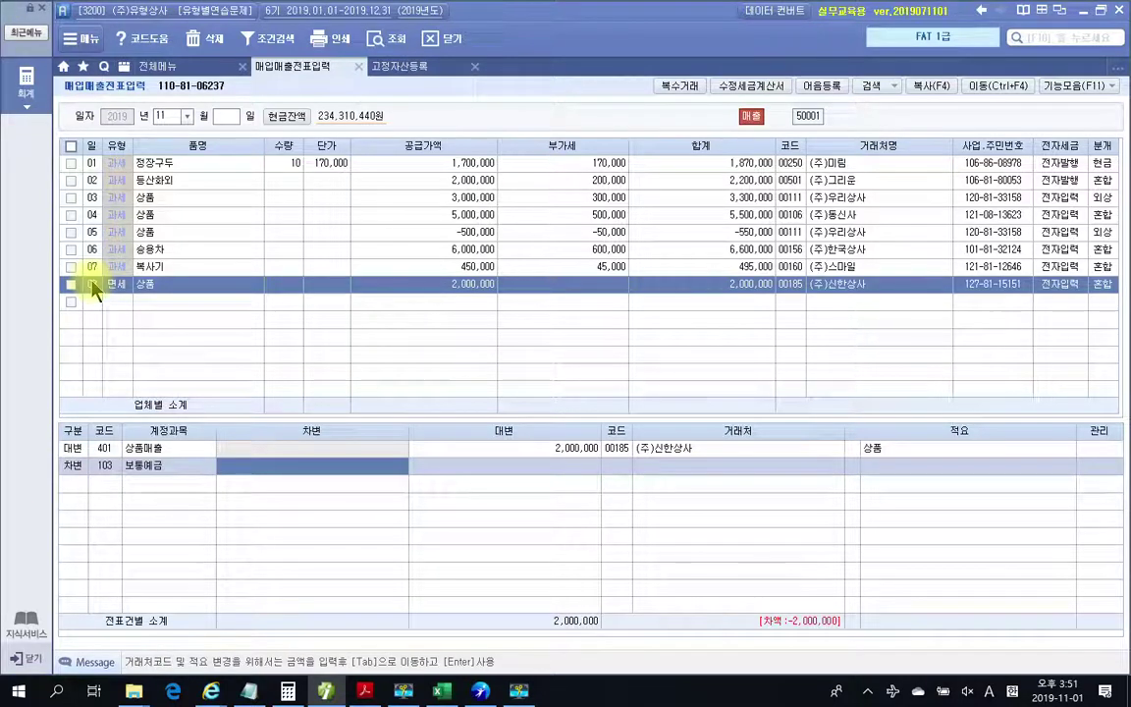
type("2000000")
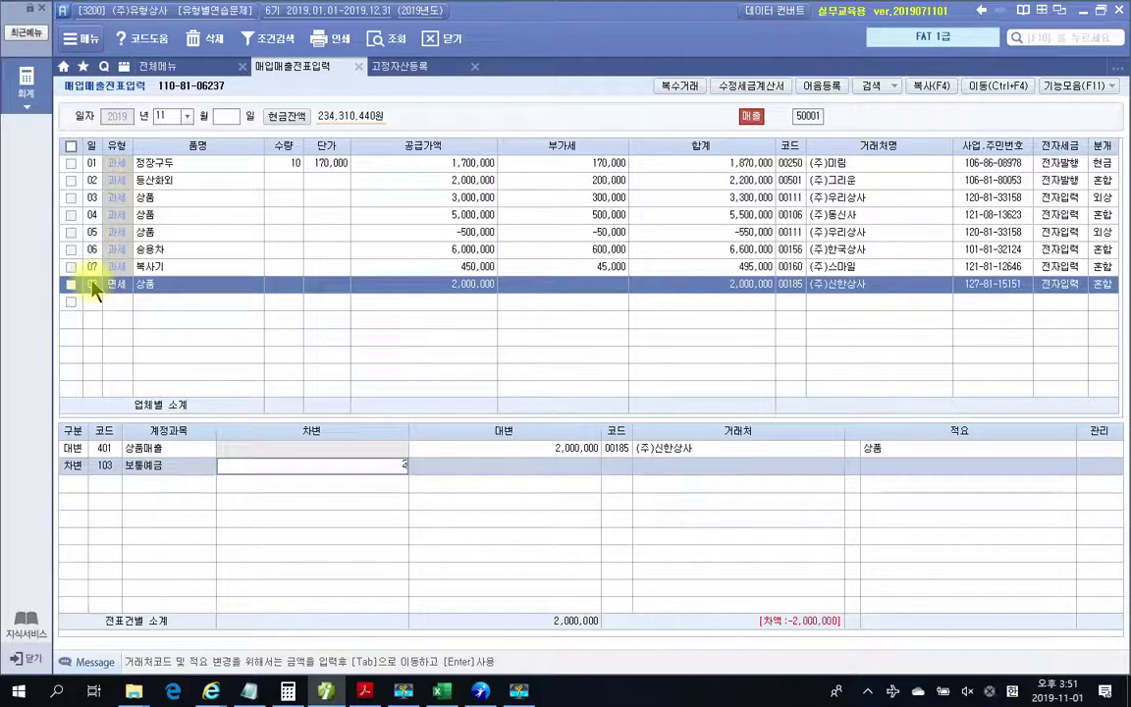
key("Return")
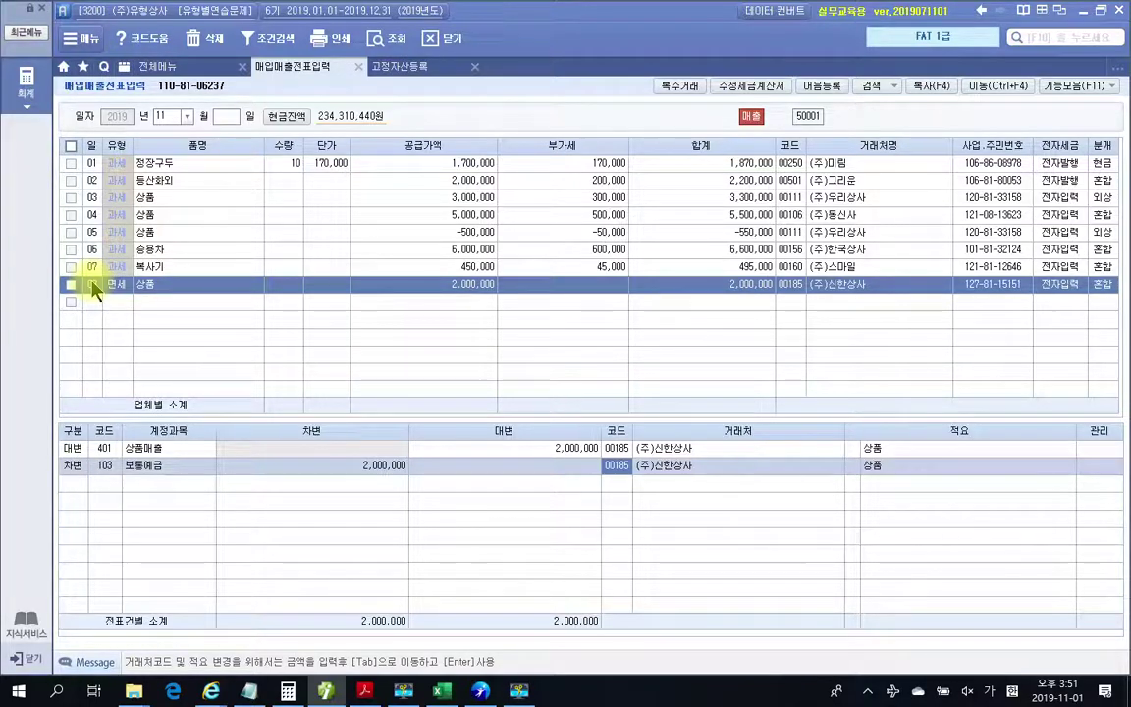
Step: Set the 보통예금 entry's 거래처 to 서울은행 and complete the November 8 voucher
type("서")
key("Return")
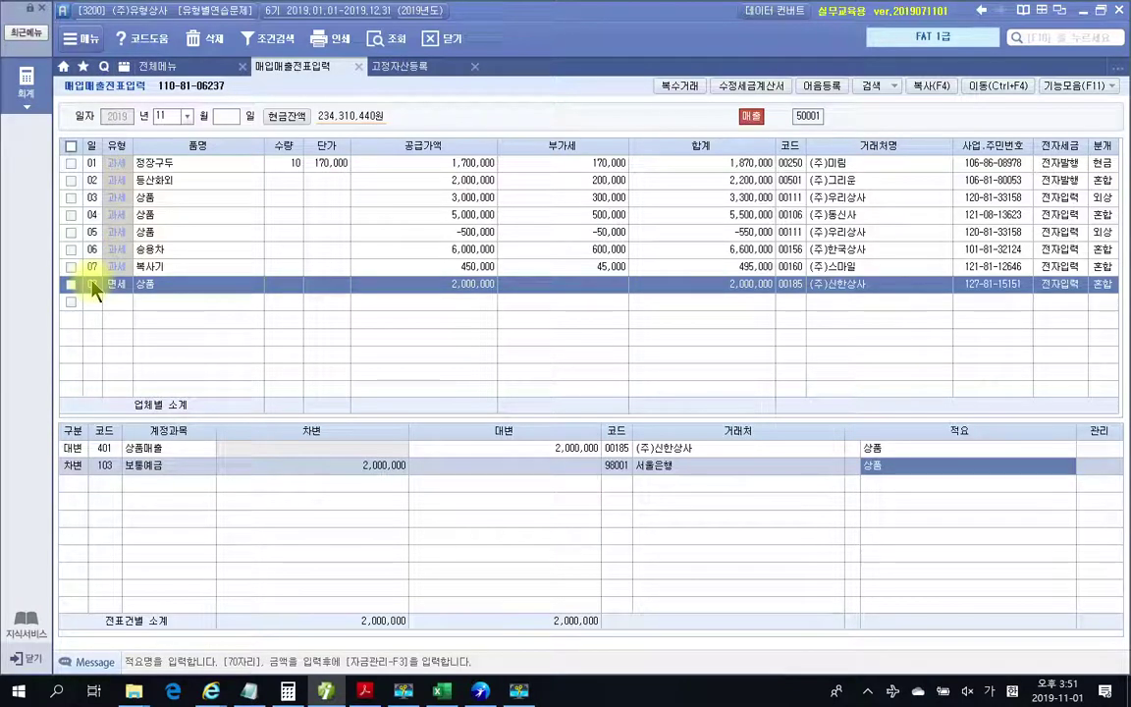
key("Return")
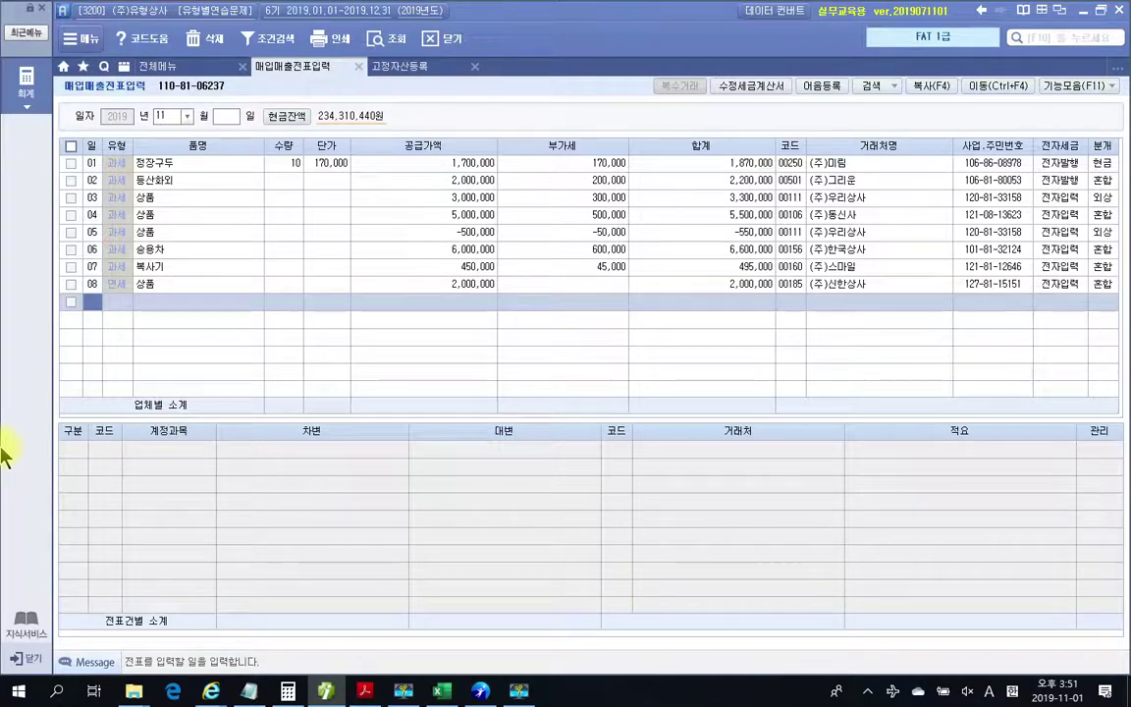
Step: Switch to Adobe Acrobat Reader and read the November 9 credit-card sale exercise: buyer, goods, VAT-inclusive amount and card company
left_click(364, 691)
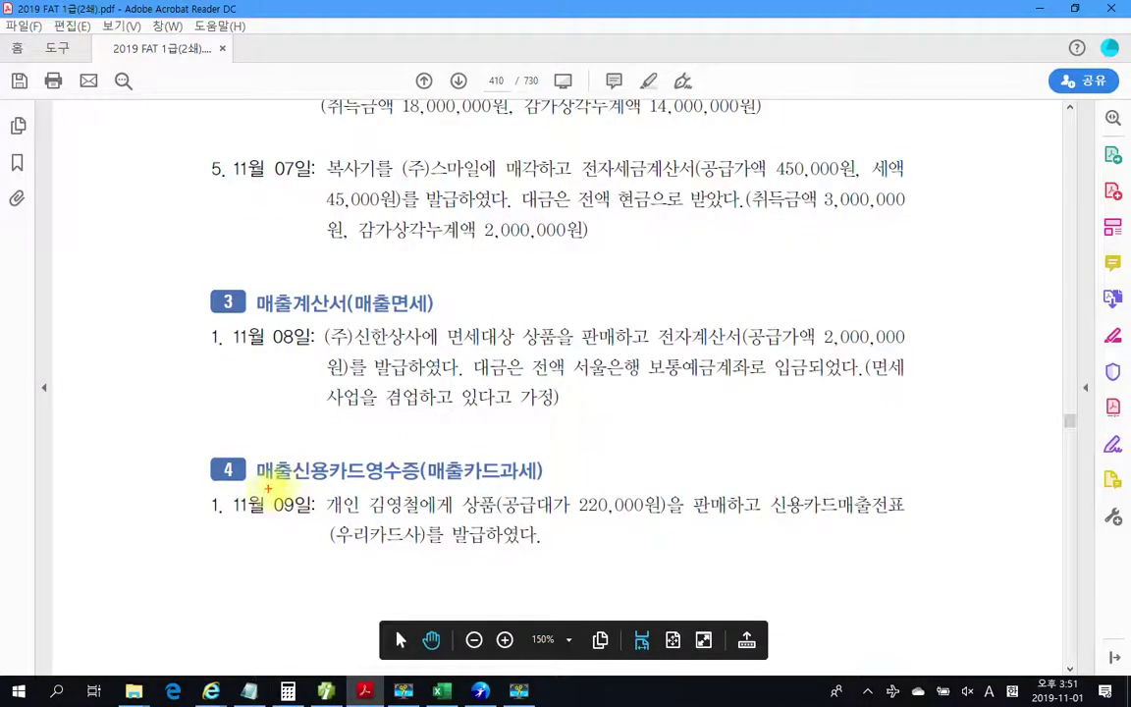
left_click_drag(324, 486, 918, 581)
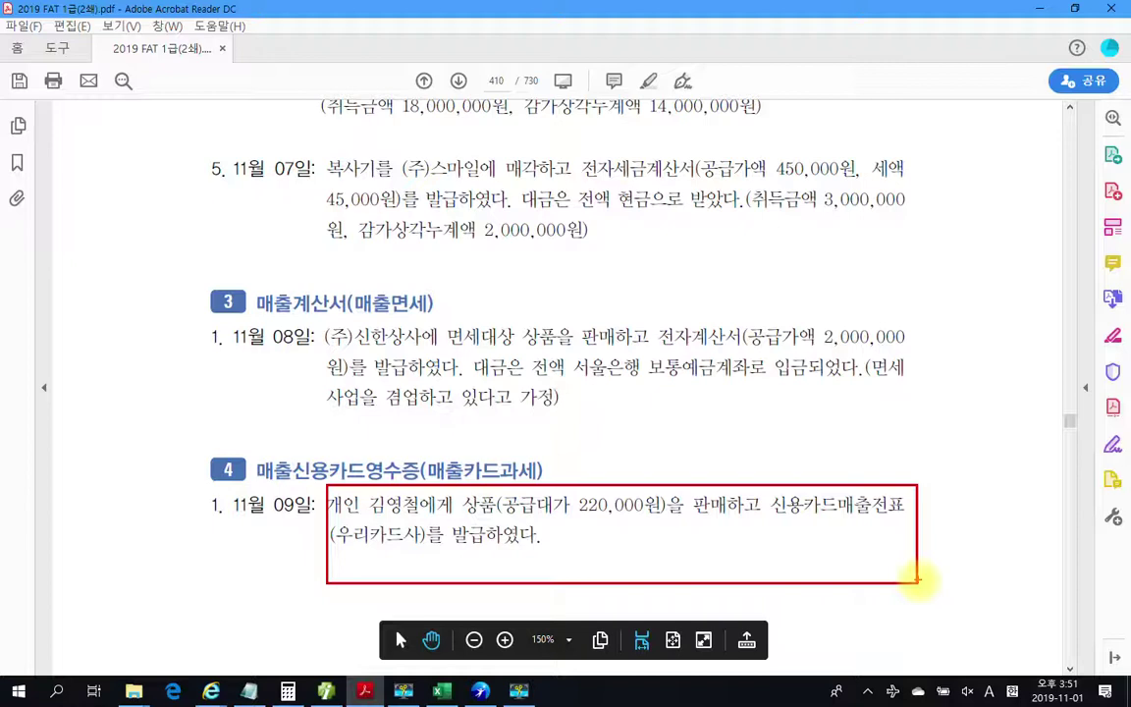
mouse_move(506, 487)
left_mouse_down()
mouse_move(481, 496)
mouse_move(601, 515)
mouse_move(585, 467)
mouse_move(512, 491)
left_mouse_up()
mouse_move(587, 427)
left_mouse_down()
mouse_move(606, 461)
mouse_move(618, 442)
mouse_move(619, 486)
mouse_move(656, 455)
mouse_move(688, 454)
left_mouse_up()
left_click_drag(704, 405, 702, 479)
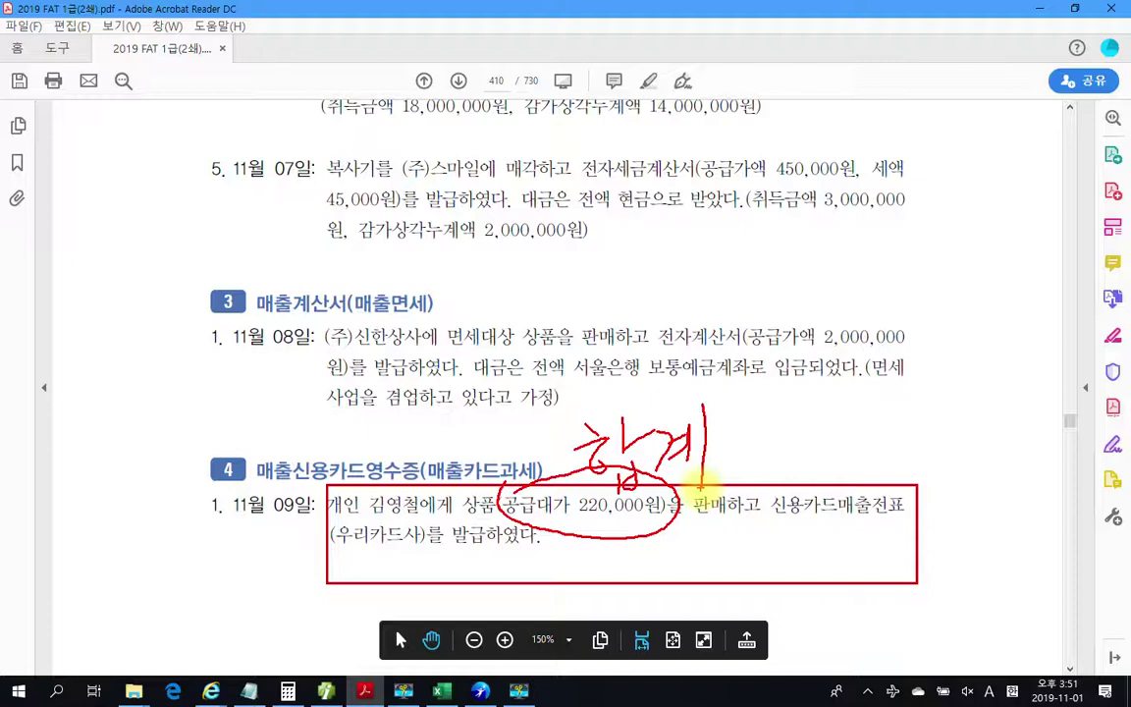
key("Escape")
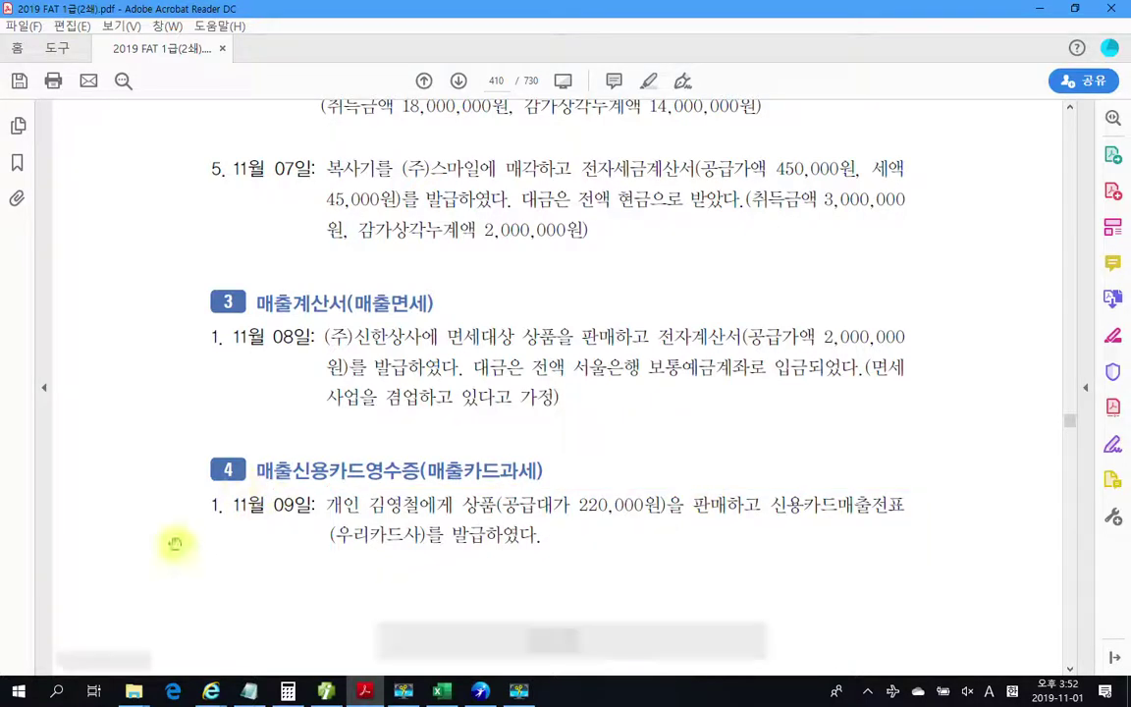
Step: Switch to 더존 iPlus and add a sales line for November 9 with type 카과 and card company 우리카드사
left_click(400, 692)
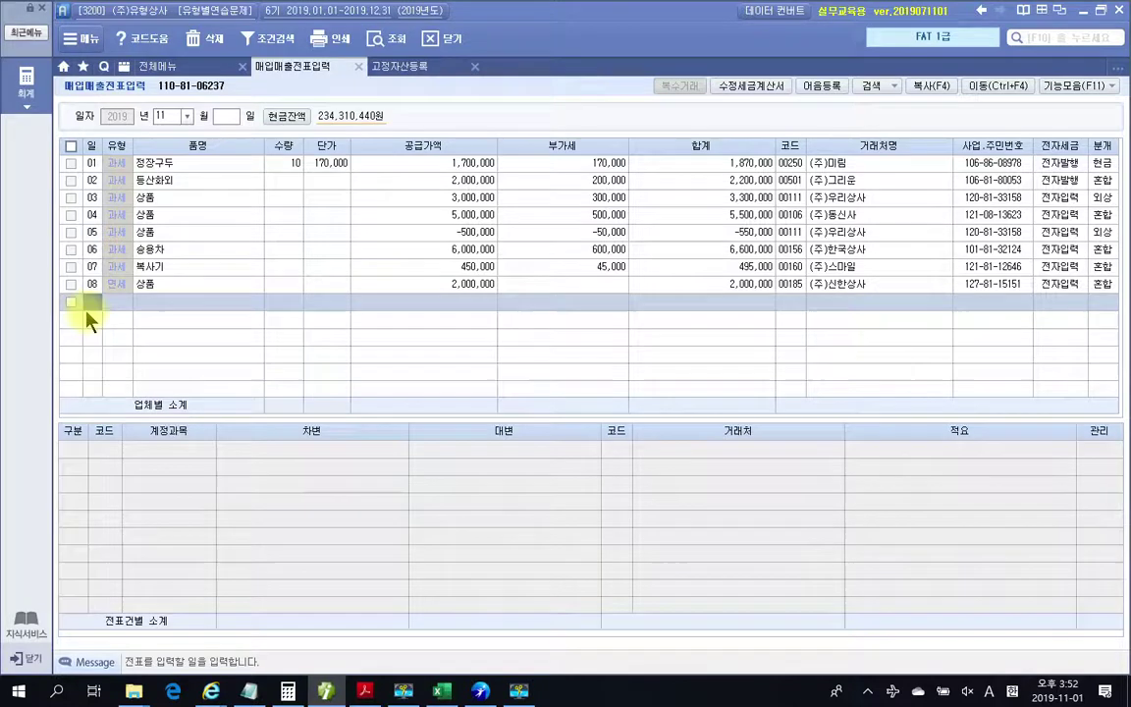
type("9")
key("Return")
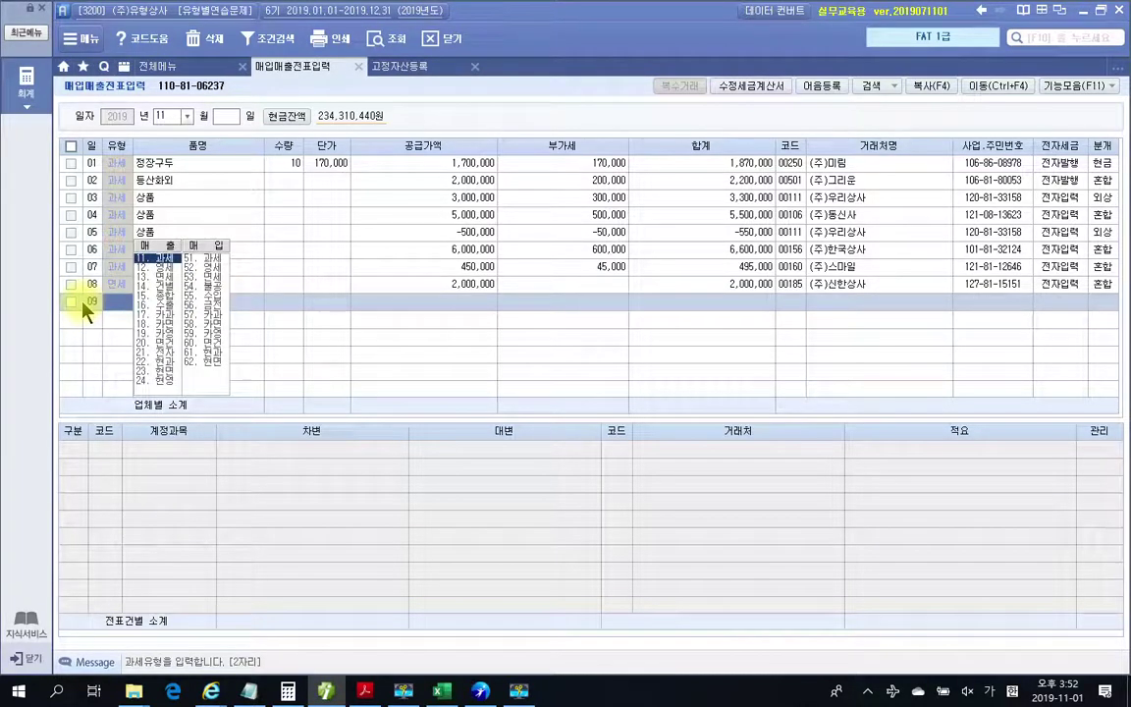
type("17")
key("Return")
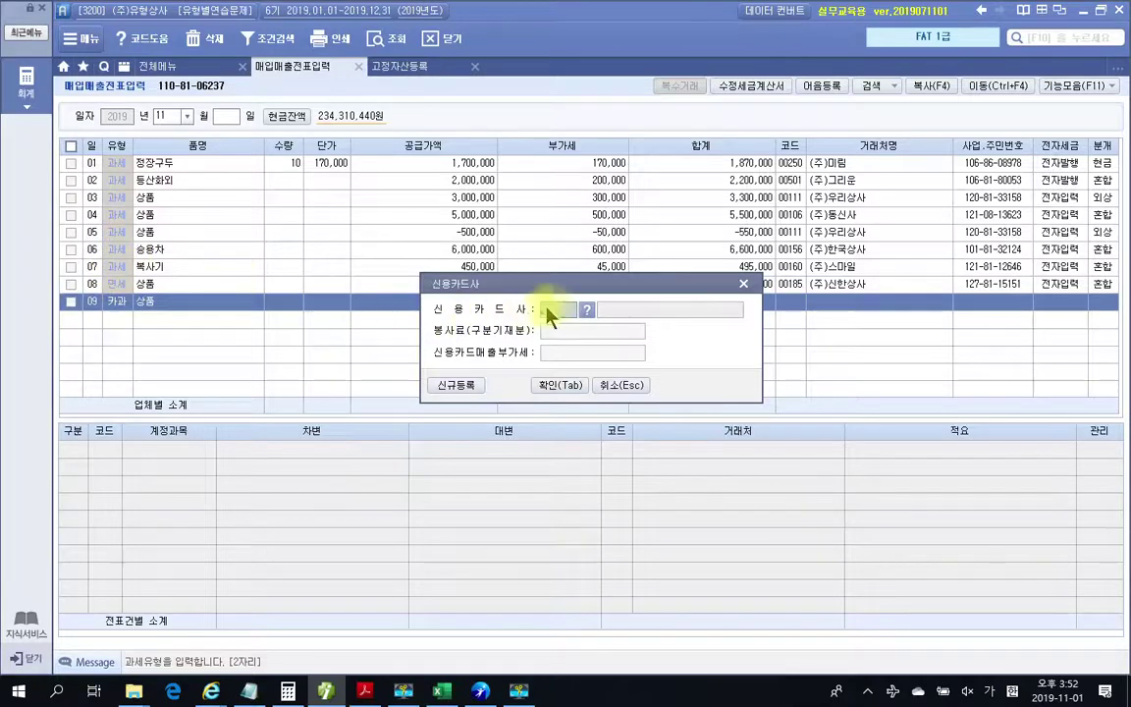
left_click(587, 309)
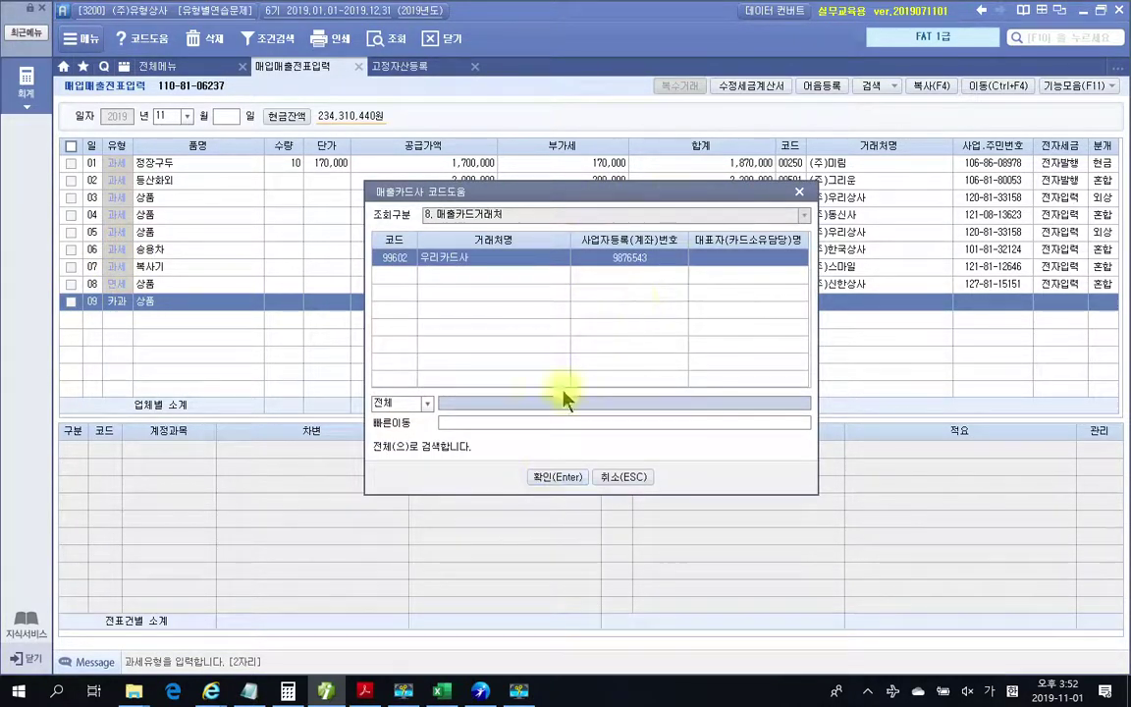
left_click(556, 477)
key("Return")
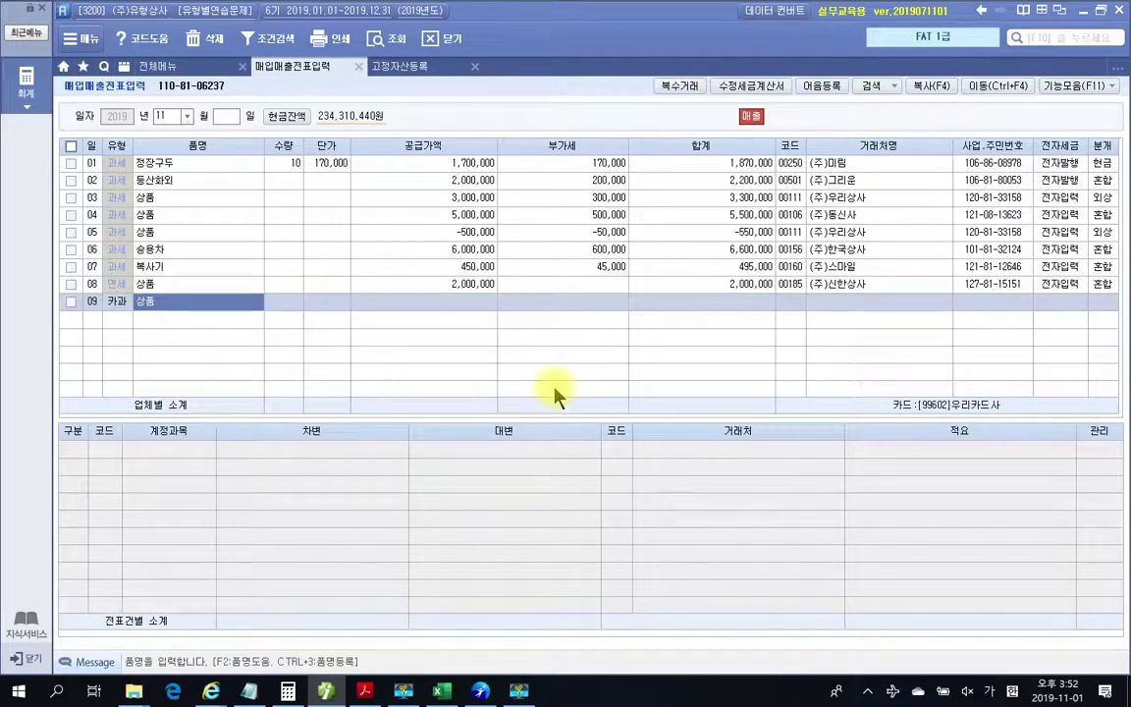
Step: Keep 상품 as the November 9 item and enter the VAT-inclusive amount 220,000 as its 공급가액
key("Return")
key("Return")
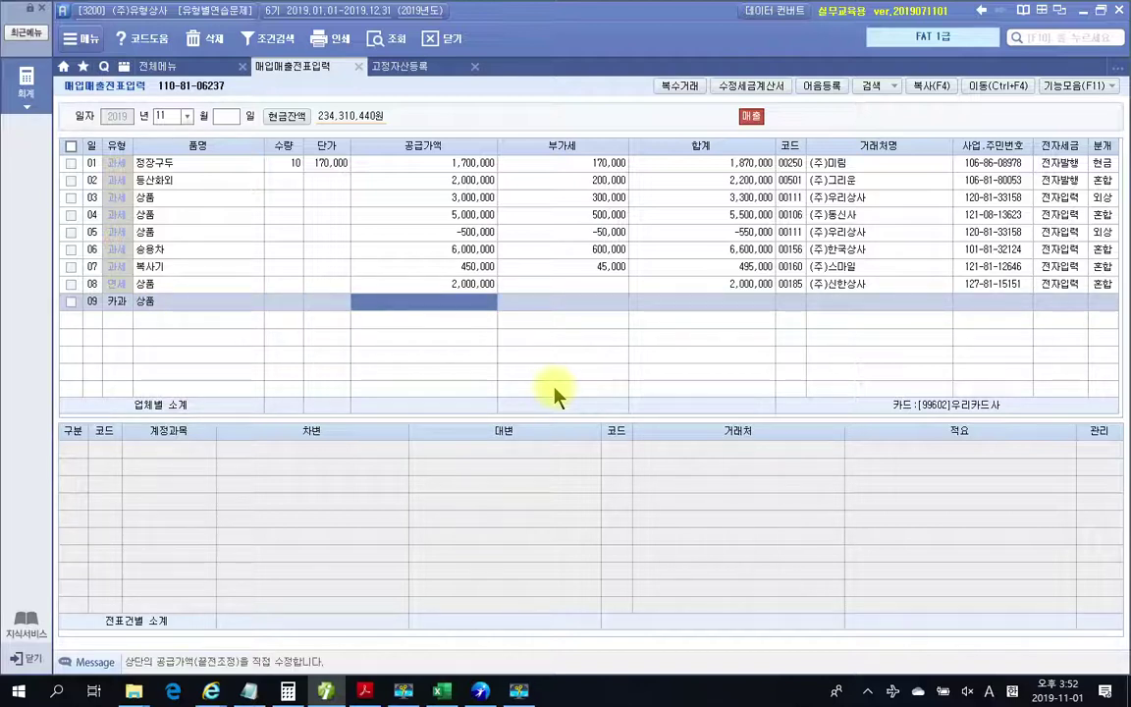
type("220000")
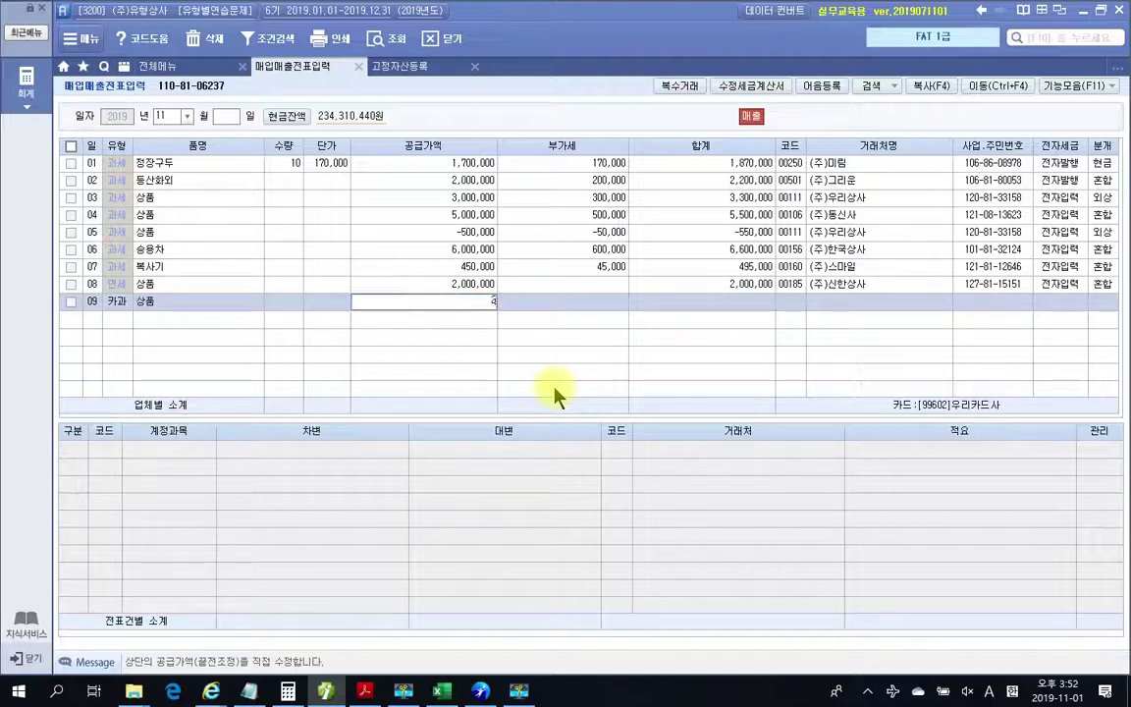
key("Return")
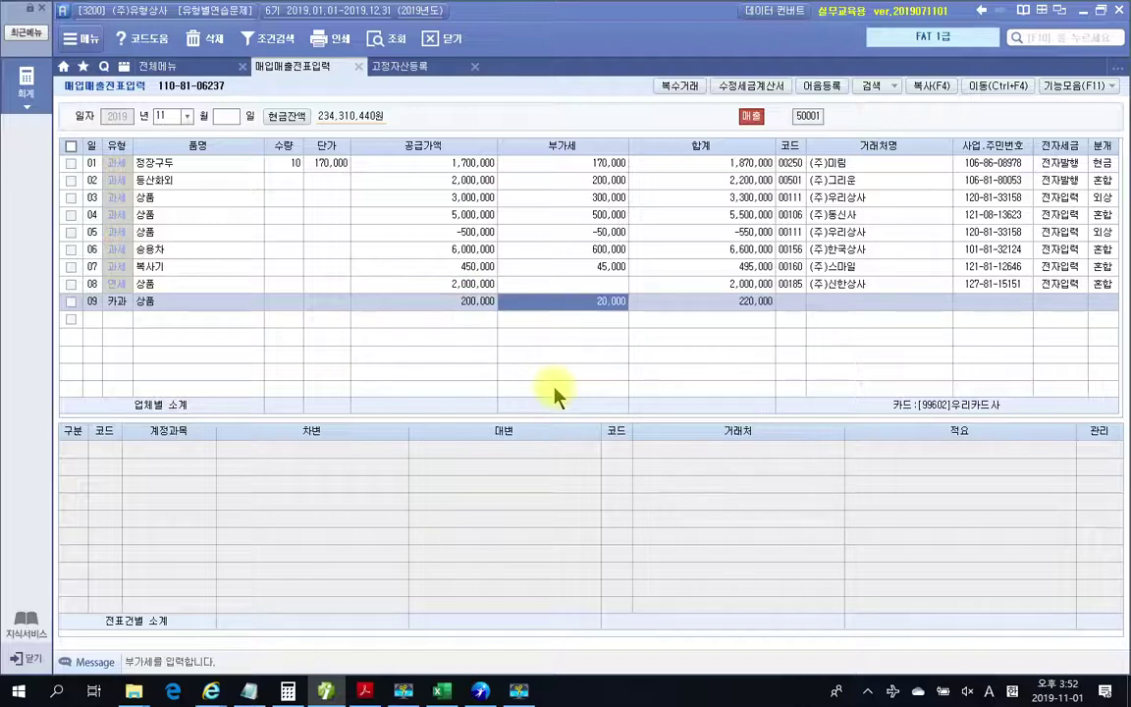
key("Return")
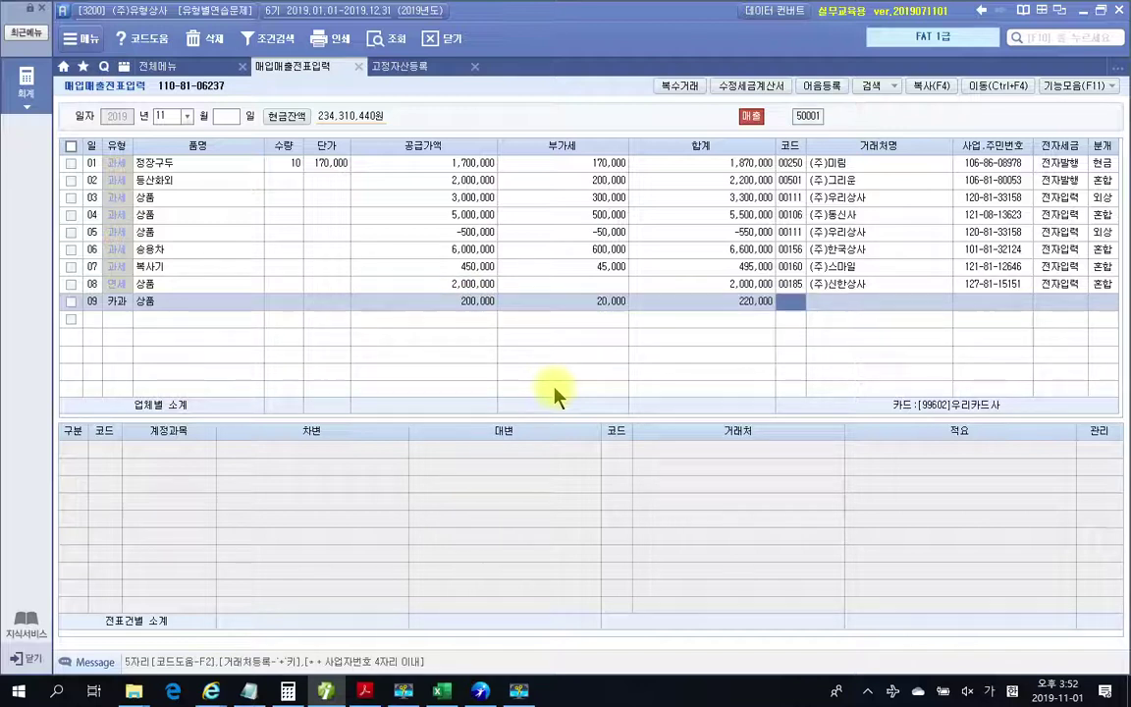
Step: Set the November 9 line's 거래처 to the individual buyer named in the exercise, leaving 전자세금 blank
type("퀘ㅇ")
key("BackSpace")
type("영")
key("Return")
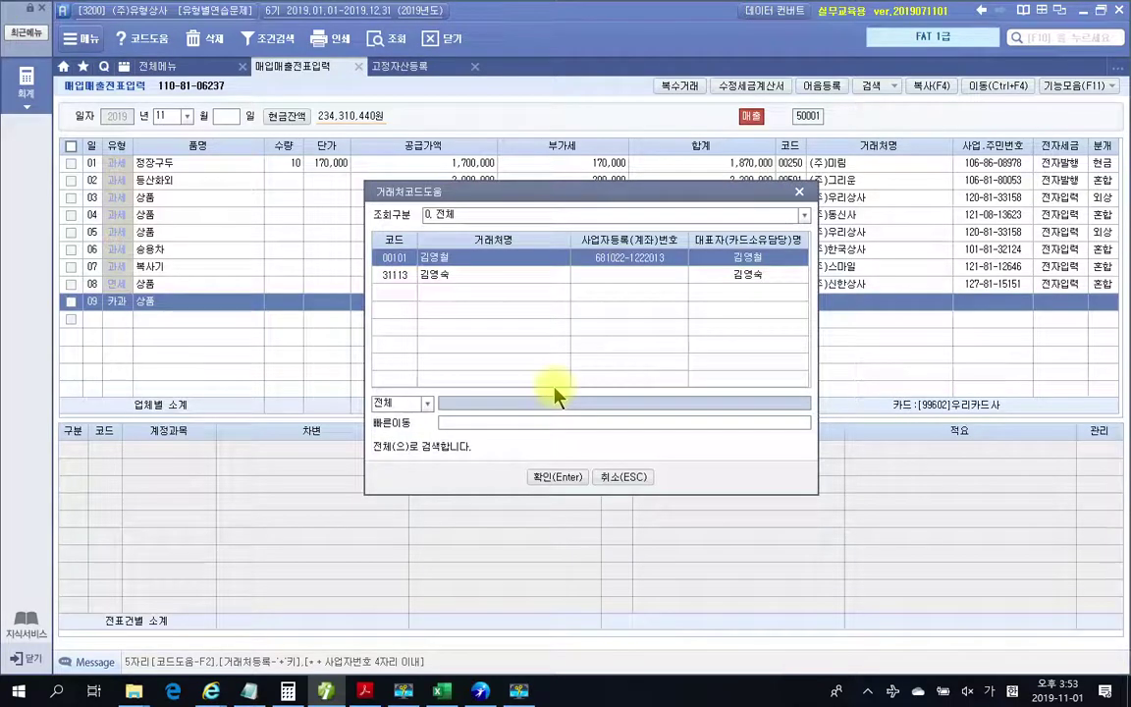
key("Return")
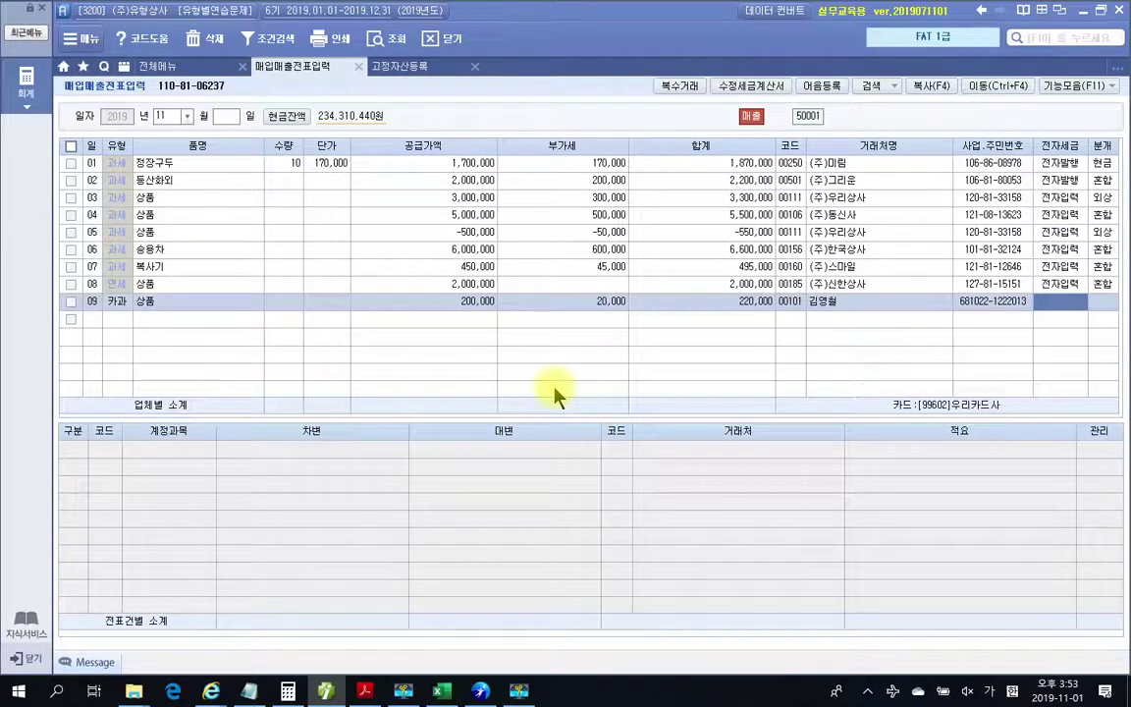
key("Return")
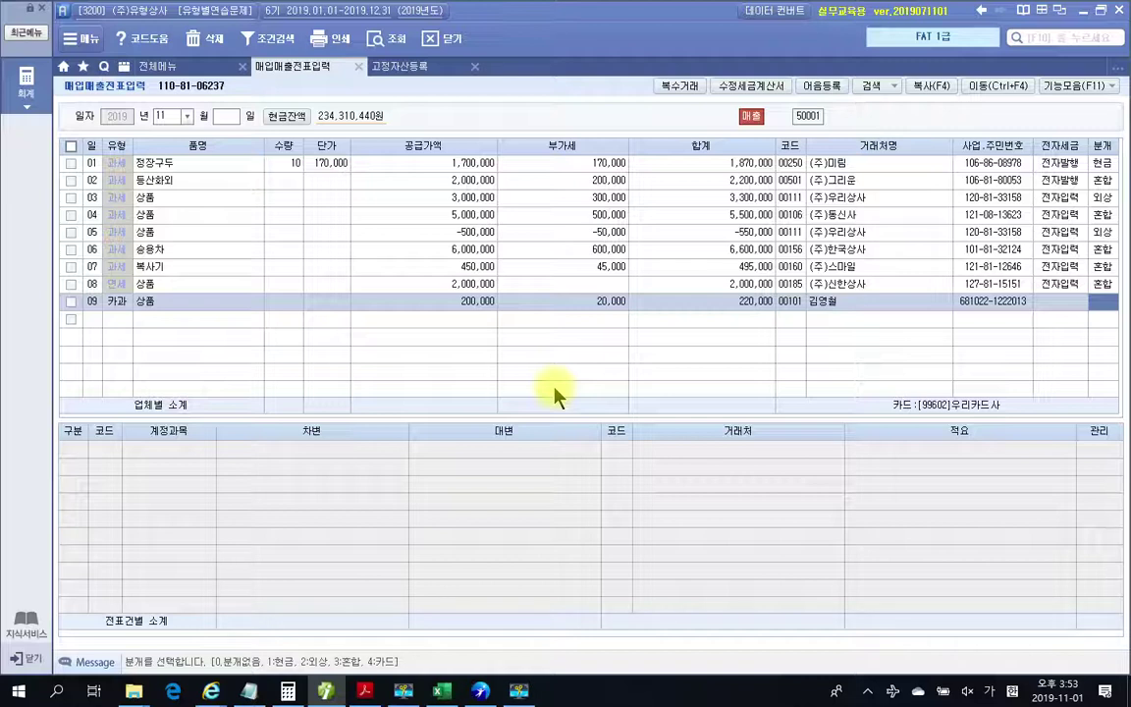
Step: Set the November 9 sale's 분개 to 카드, check its 외상매출금, 부가세예수금 and 상품매출 entries, and complete the voucher
type("4")
key("Return")
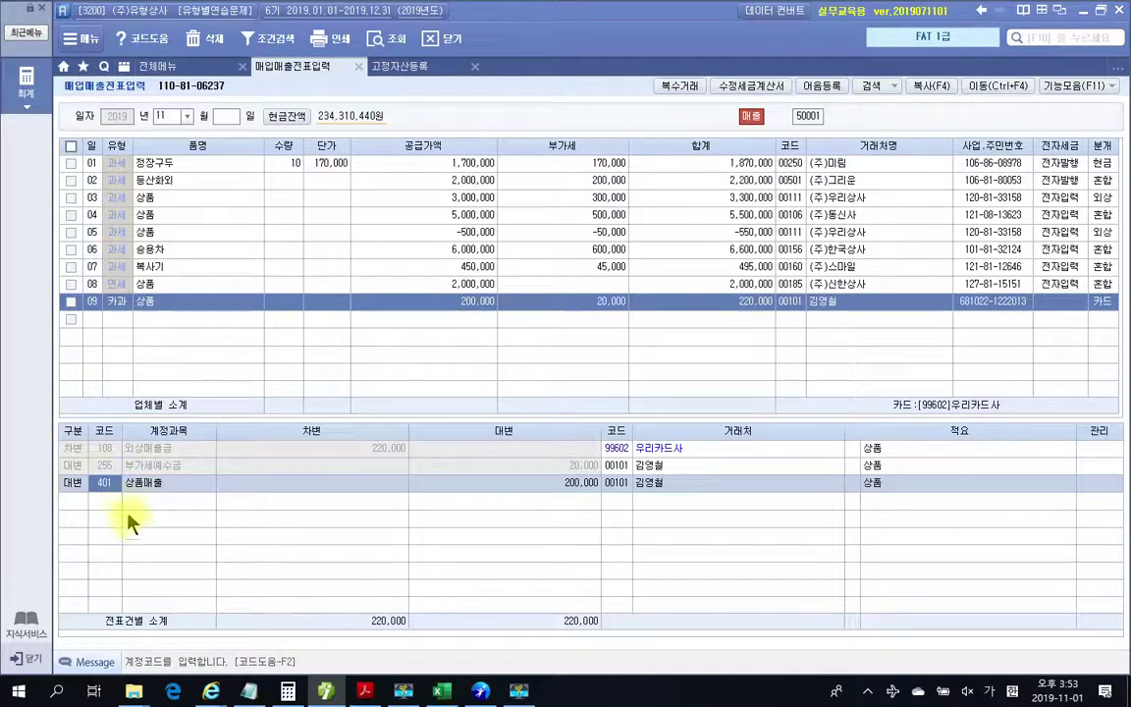
left_click(101, 464)
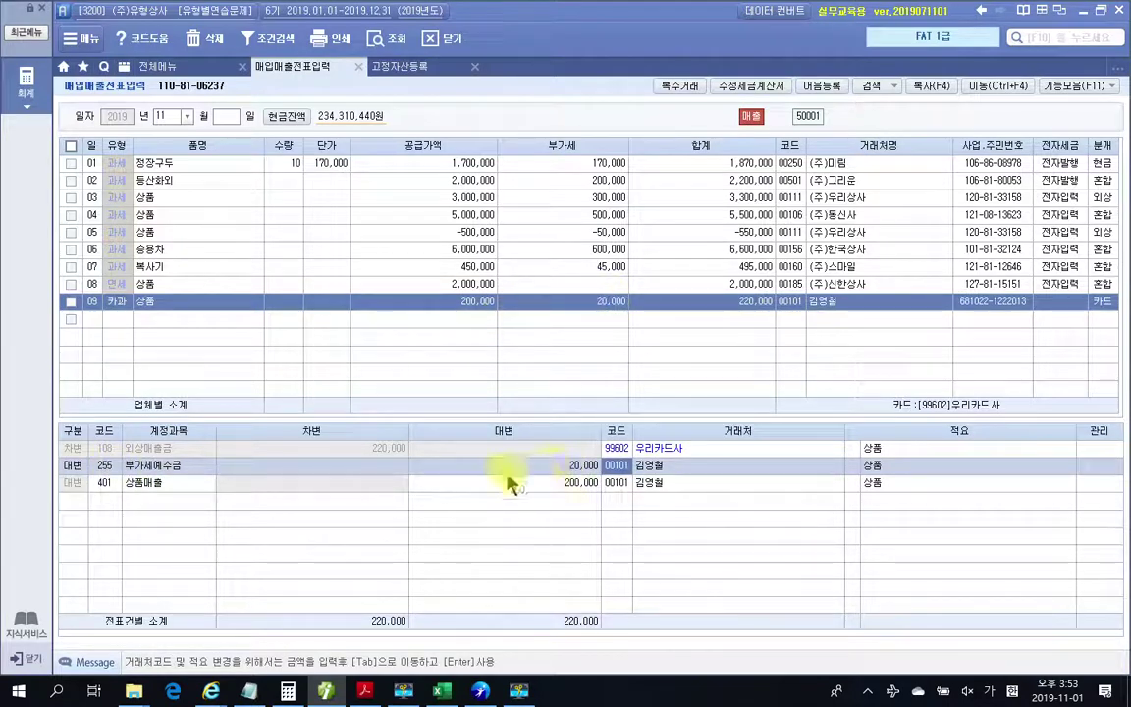
left_click(155, 449)
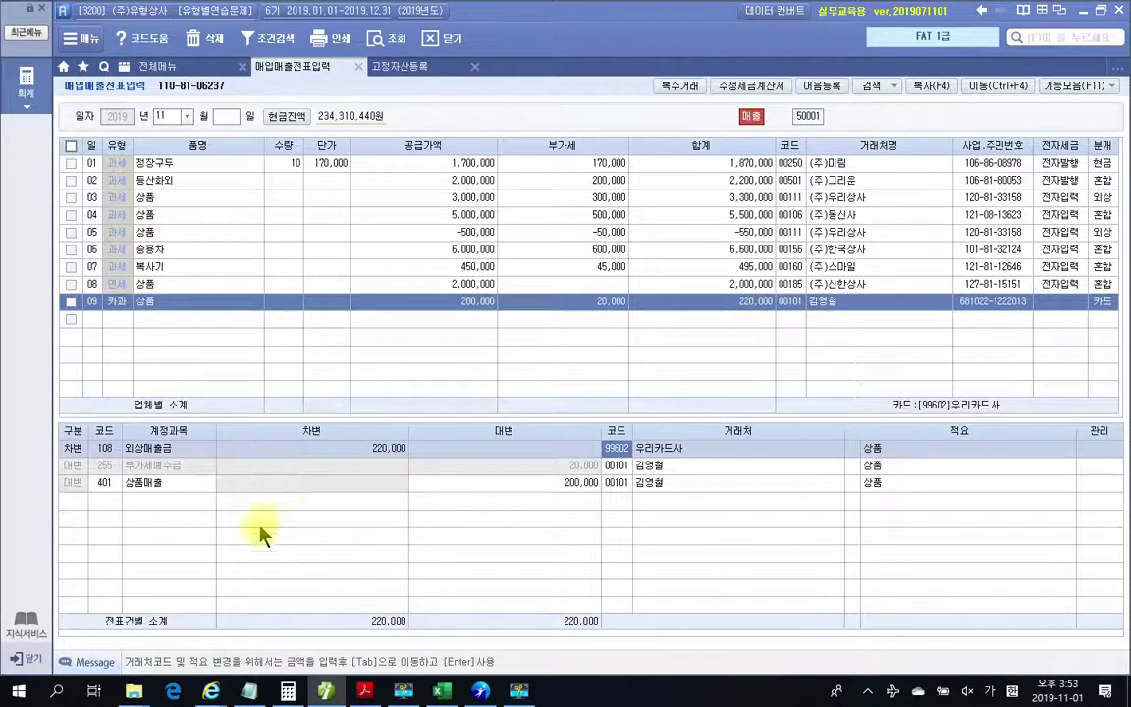
left_click(110, 485)
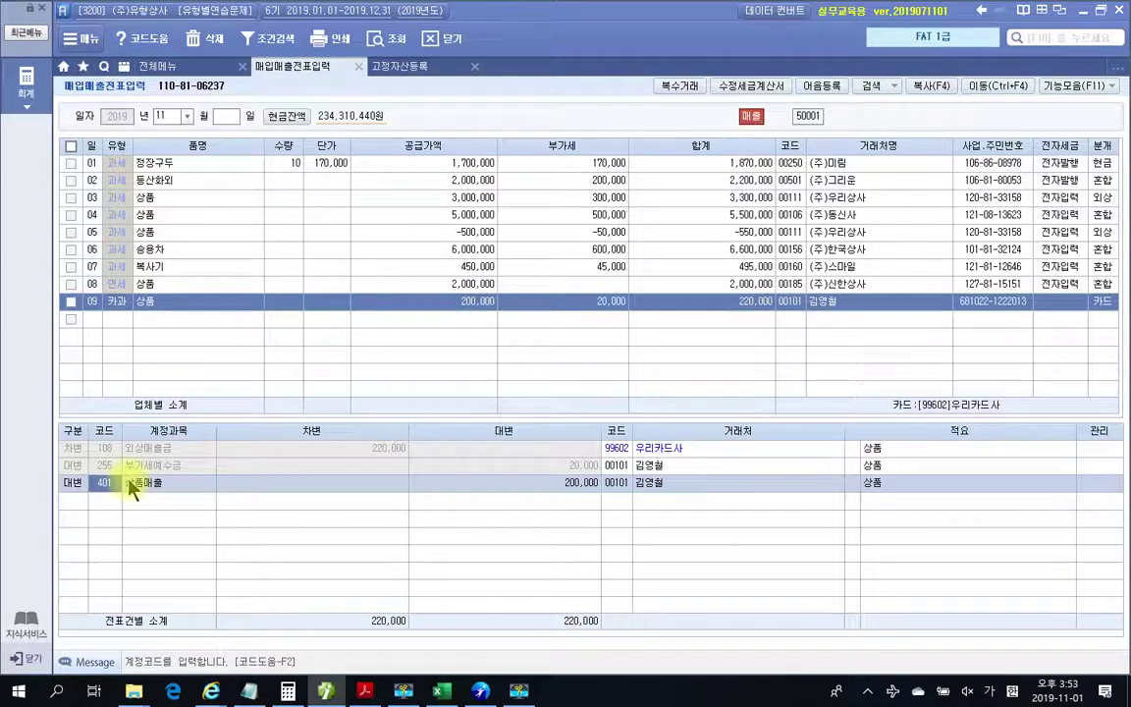
key("Return")
key("Return")
key("Return")
key("Return")
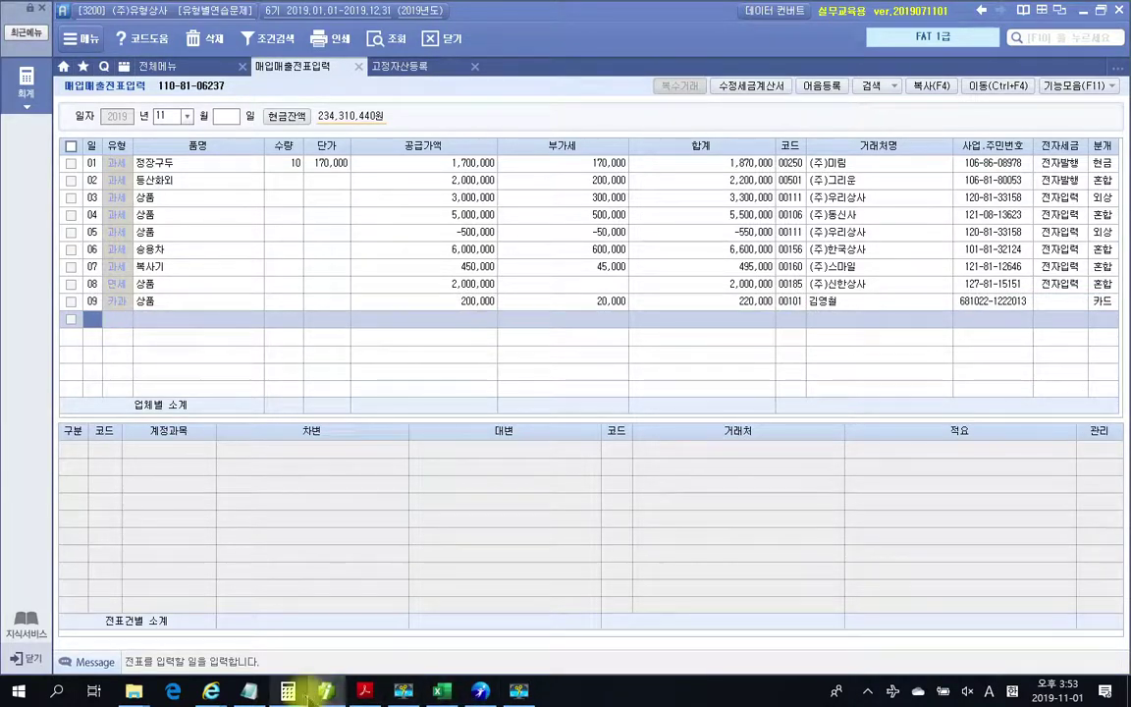
Step: Switch to Adobe Acrobat Reader and read the November 10 매입세금계산서 exercise: supplier, supply amount, tax, October 4 deposit and payment terms
left_click(366, 692)
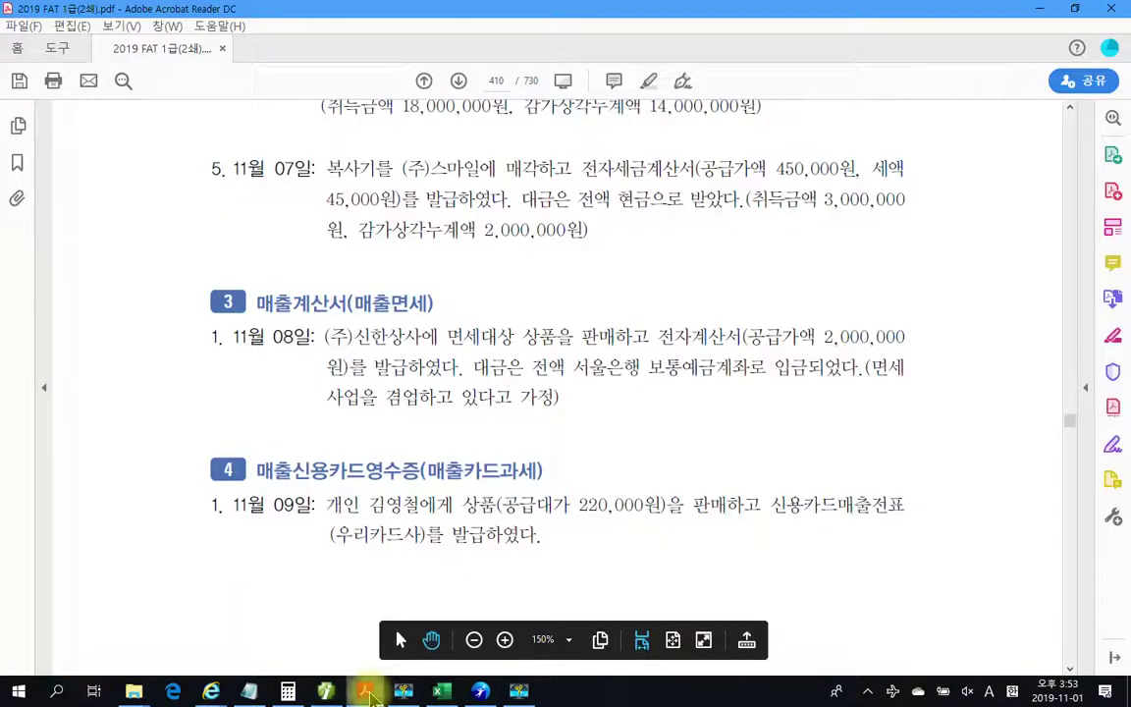
scroll(538, 500, "down", 4)
scroll(541, 501, "down", 12)
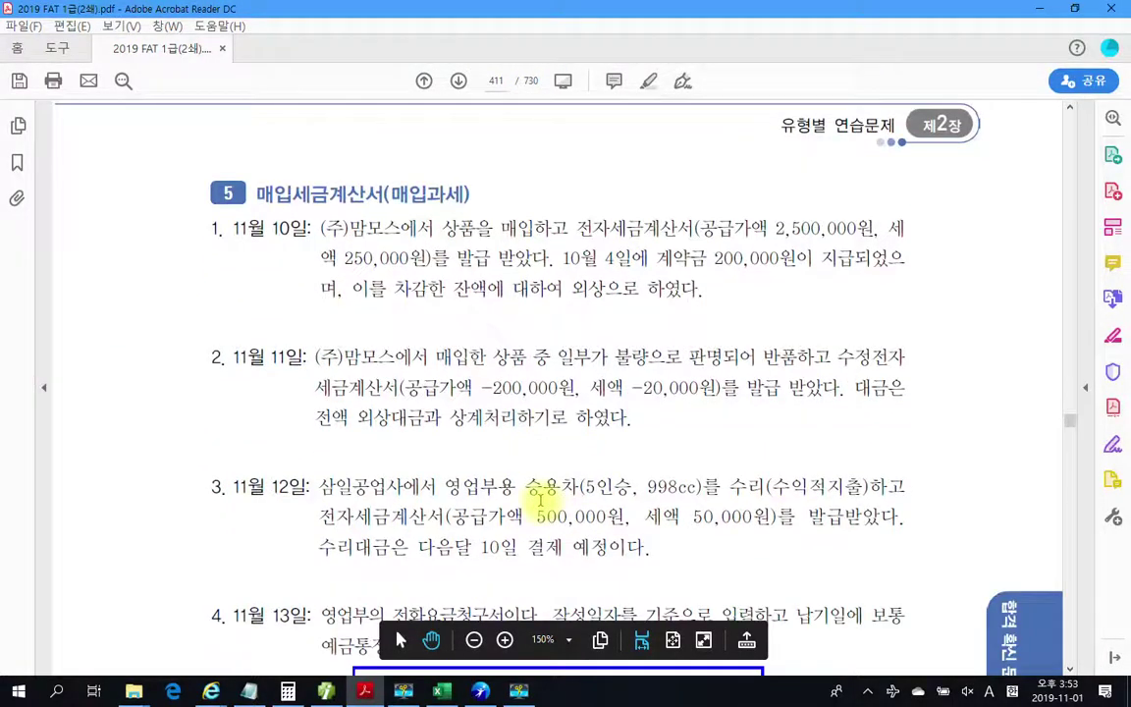
scroll(540, 501, "down", 2)
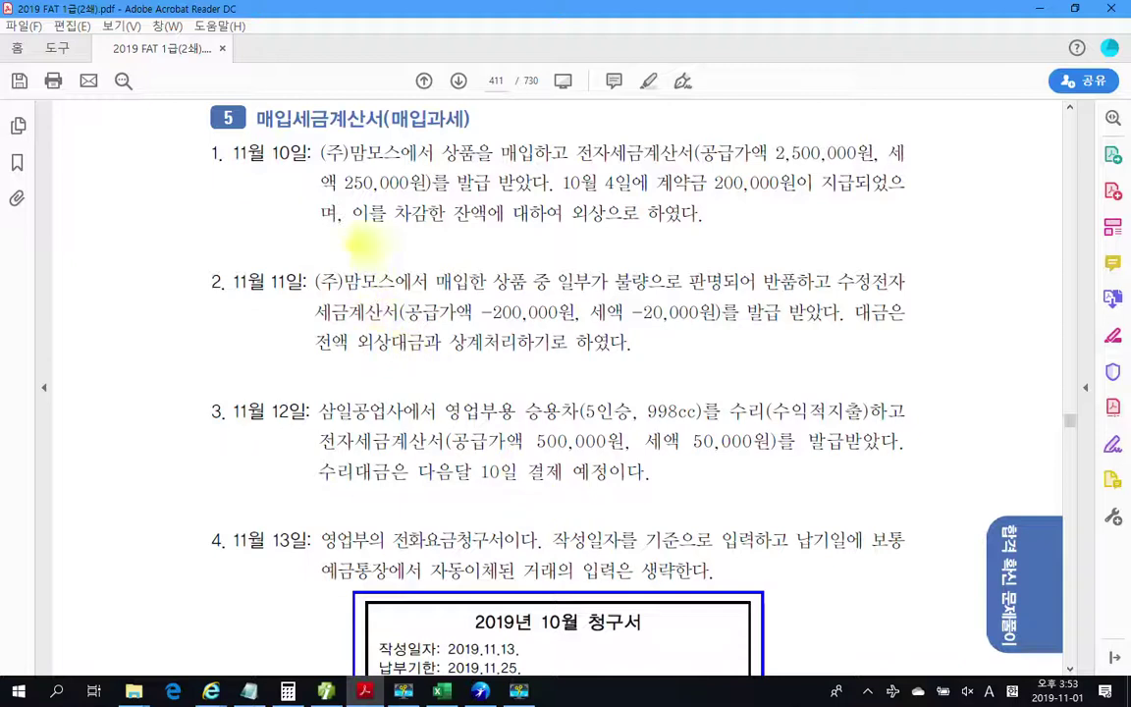
mouse_move(231, 137)
left_mouse_down()
mouse_move(328, 222)
mouse_move(930, 255)
left_mouse_up()
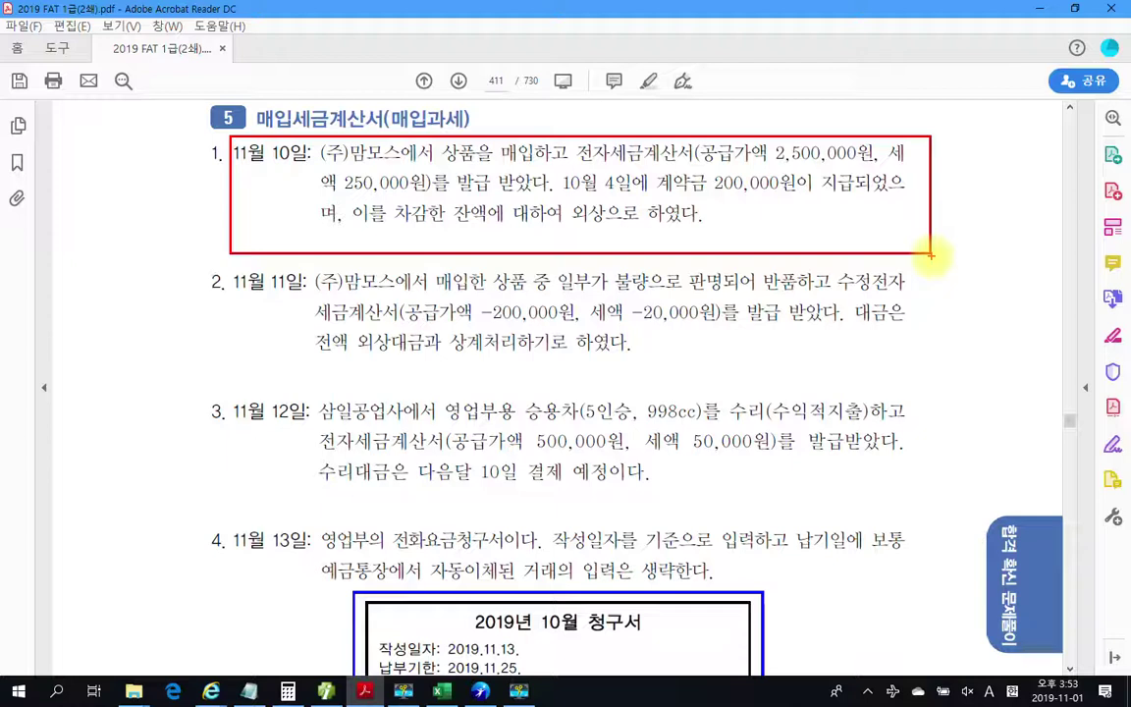
left_click_drag(714, 198, 905, 180)
mouse_move(836, 210)
left_mouse_down()
mouse_move(822, 241)
mouse_move(853, 240)
left_mouse_up()
left_click_drag(879, 204, 882, 236)
mouse_move(825, 208)
left_mouse_down()
mouse_move(889, 245)
mouse_move(955, 240)
mouse_move(1001, 194)
mouse_move(1009, 208)
mouse_move(980, 248)
mouse_move(1012, 243)
left_mouse_up()
mouse_move(747, 239)
left_mouse_down()
mouse_move(727, 261)
mouse_move(791, 235)
mouse_move(767, 307)
left_mouse_up()
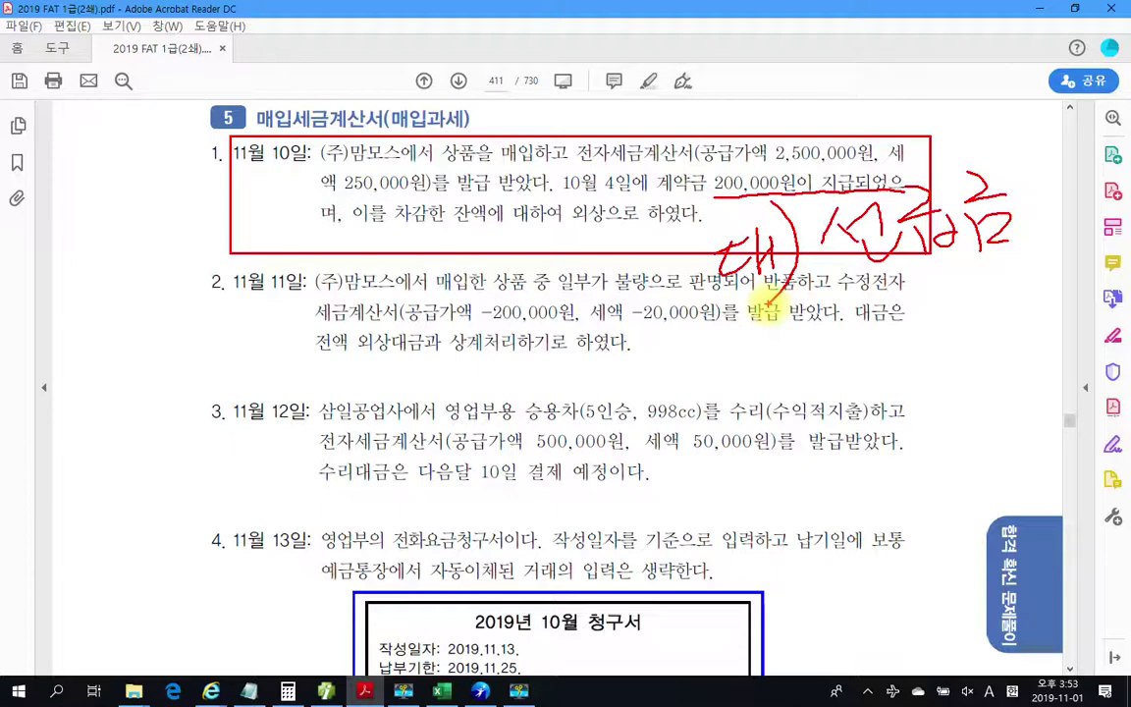
left_click_drag(531, 231, 650, 229)
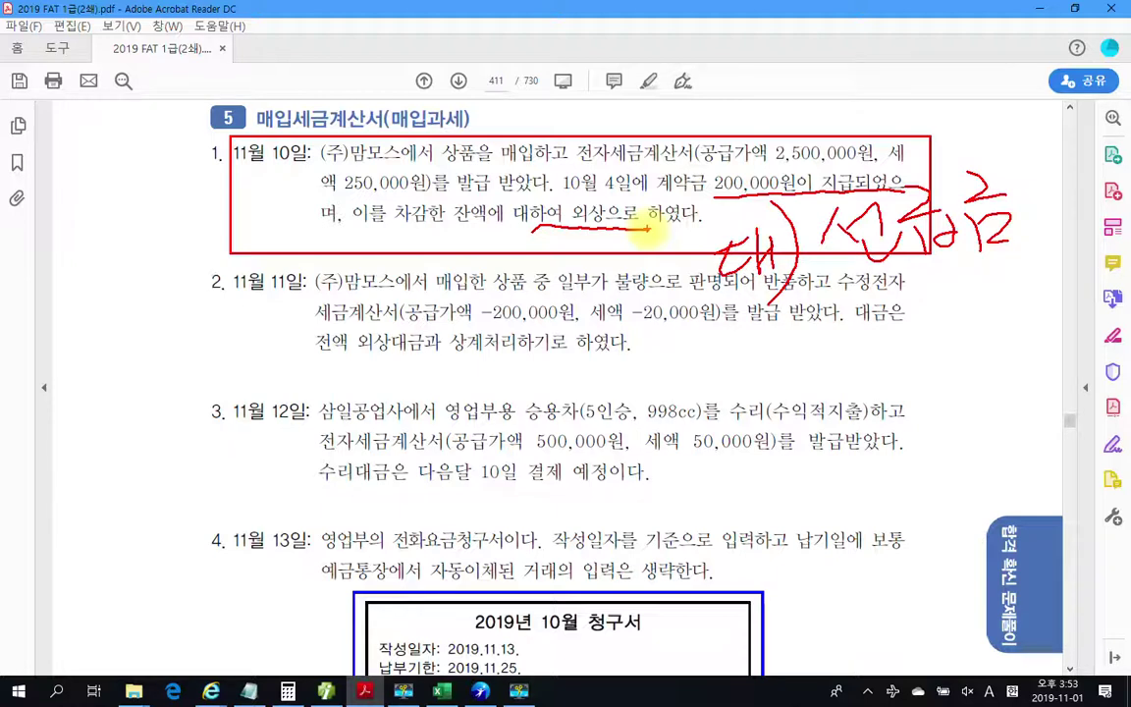
key("Escape")
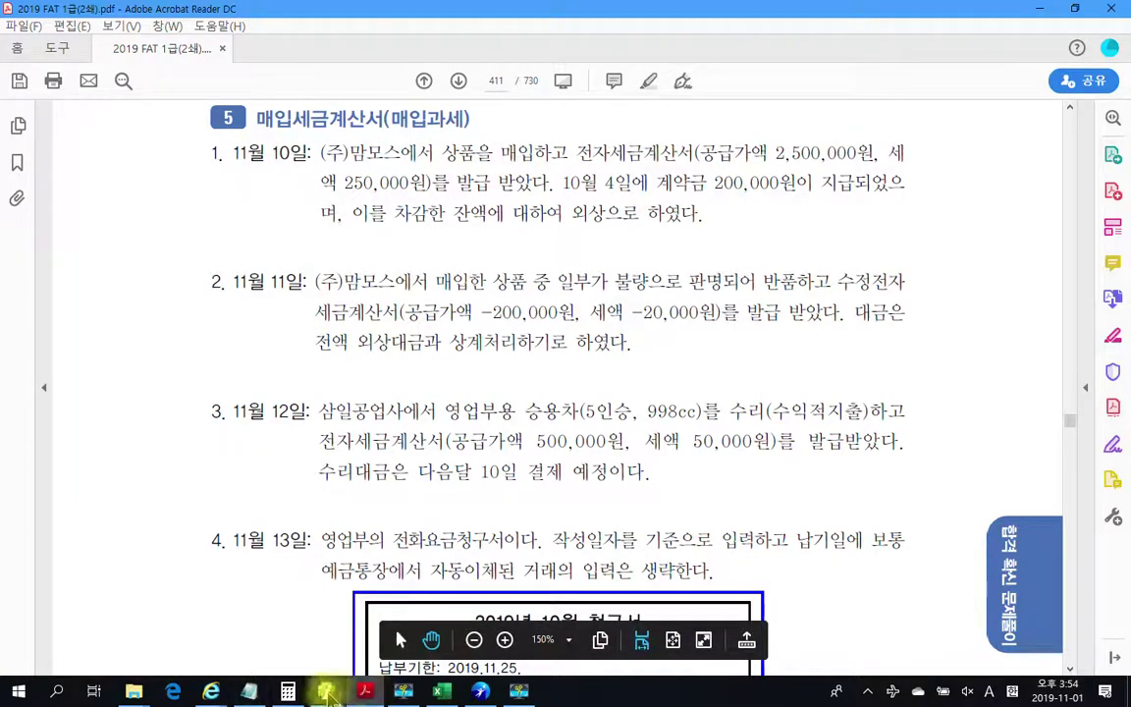
Step: Switch back to the accounting program and start a November 10 line with purchase type 51.과세
left_click(327, 692)
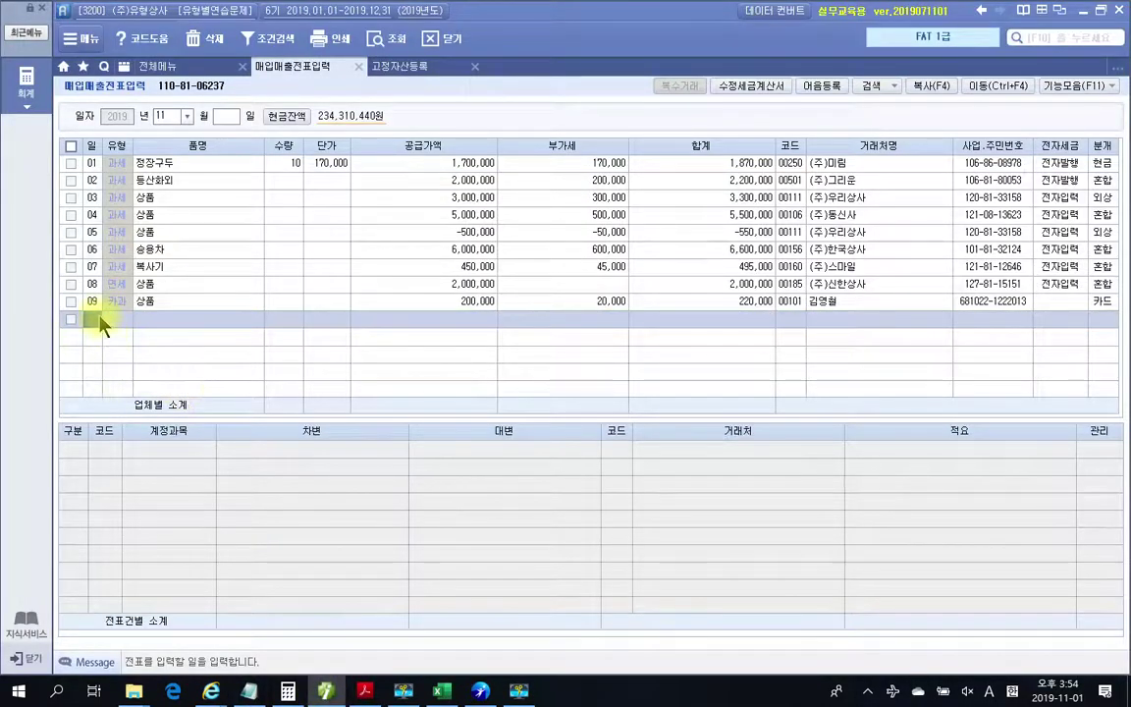
type("10")
key("Return")
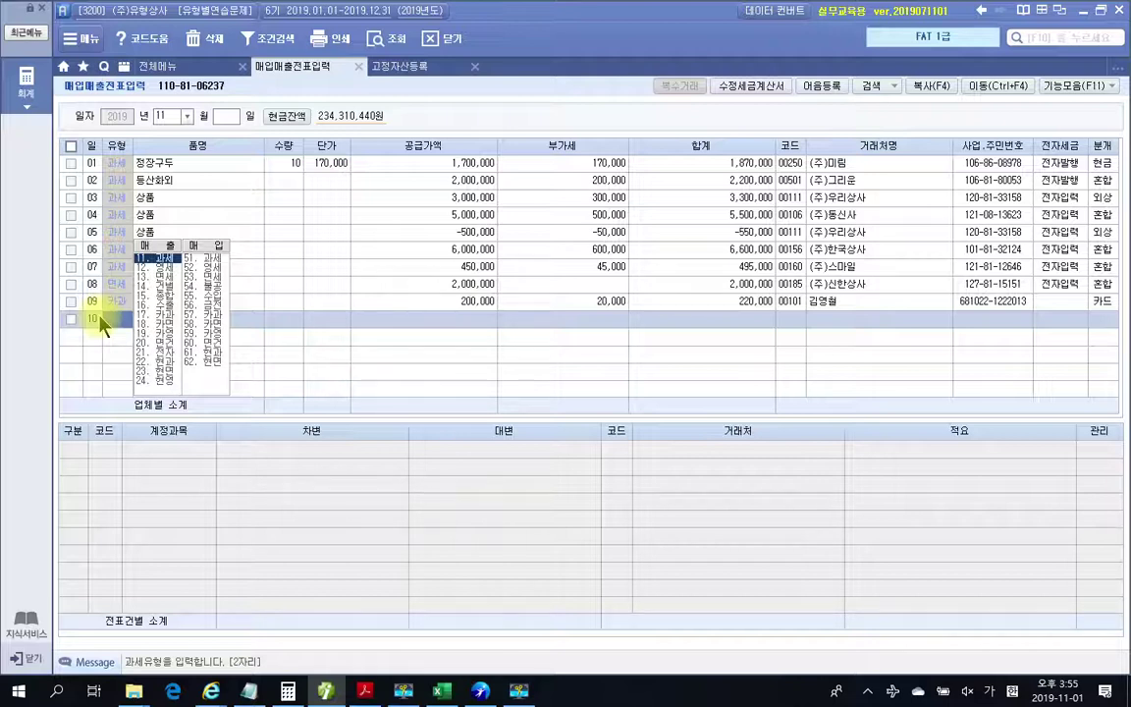
type("11")
key("Return")
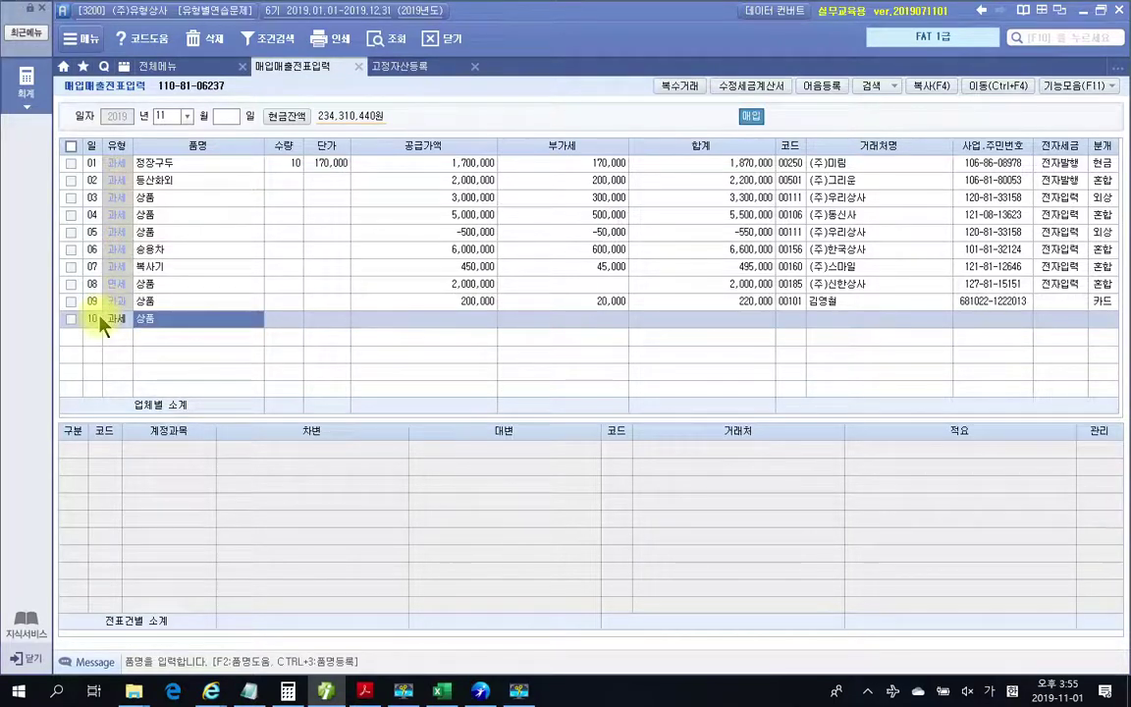
Step: Keep 상품 as the November 10 item, leave 수량 and 단가 blank, and enter a 공급가액 of 2,500,000 with its 부가세
key("Return")
key("Return")
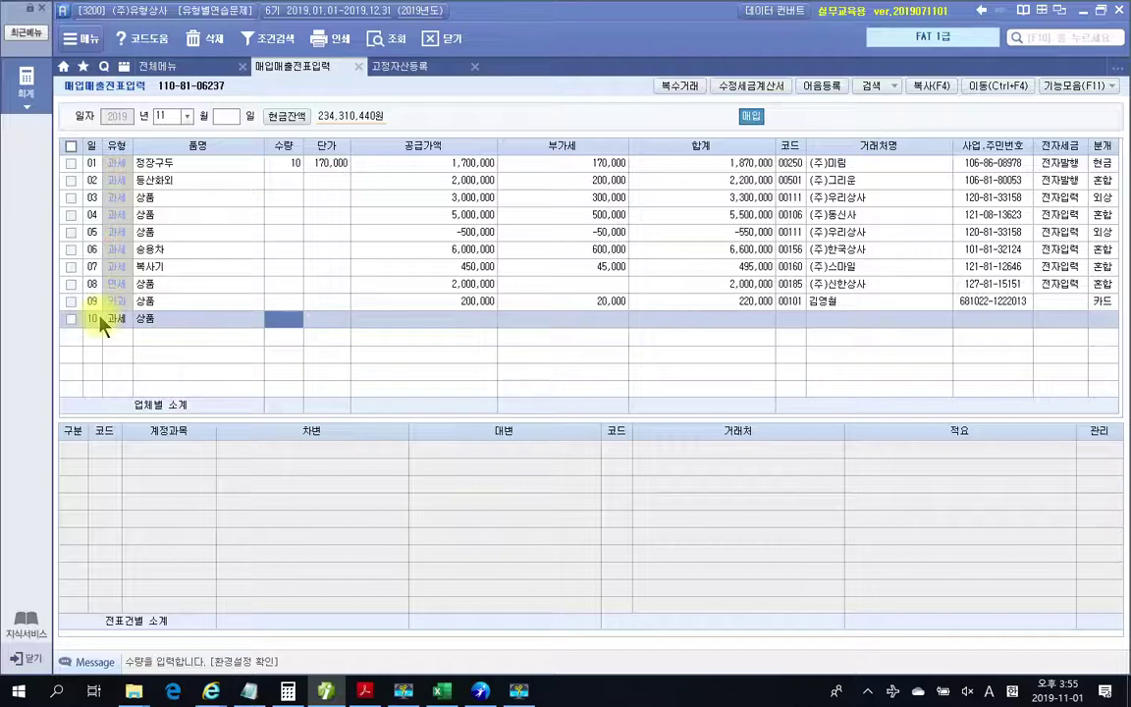
key("Return")
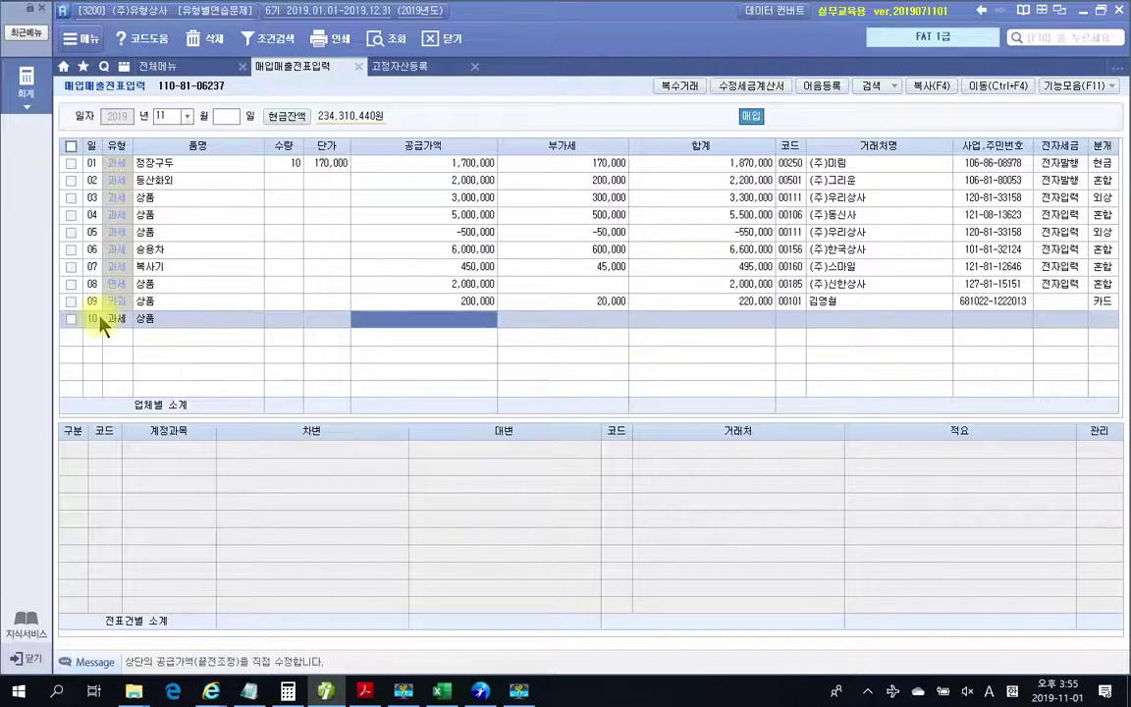
type("2500000")
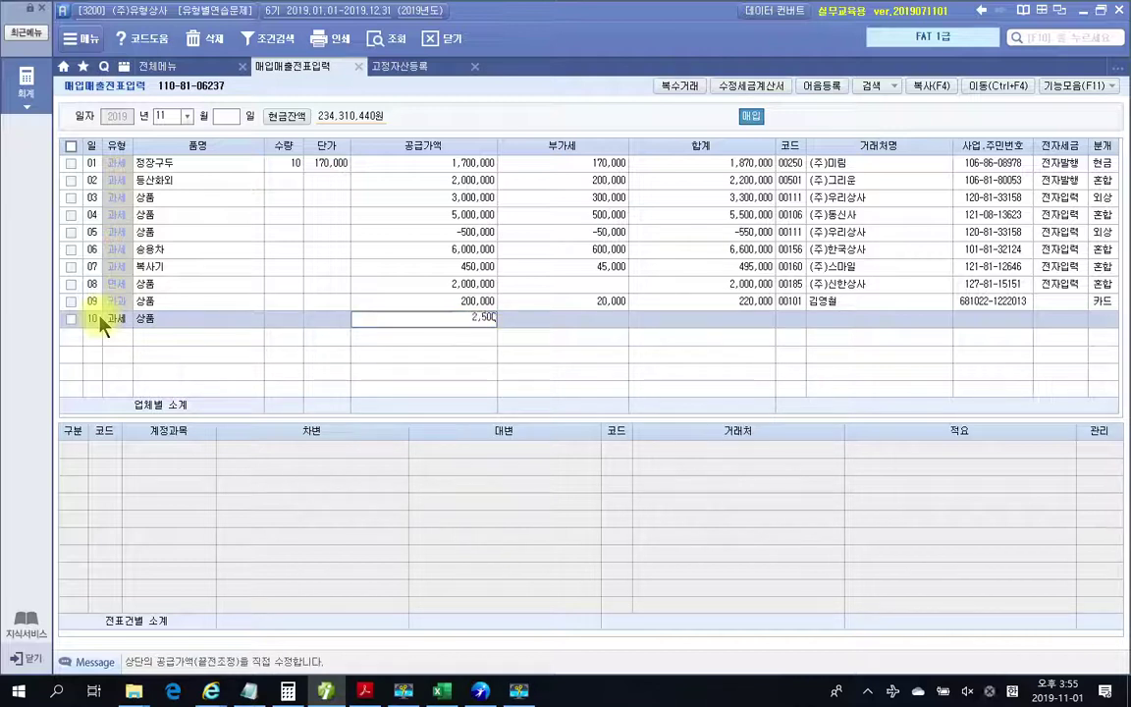
key("Return")
key("Return")
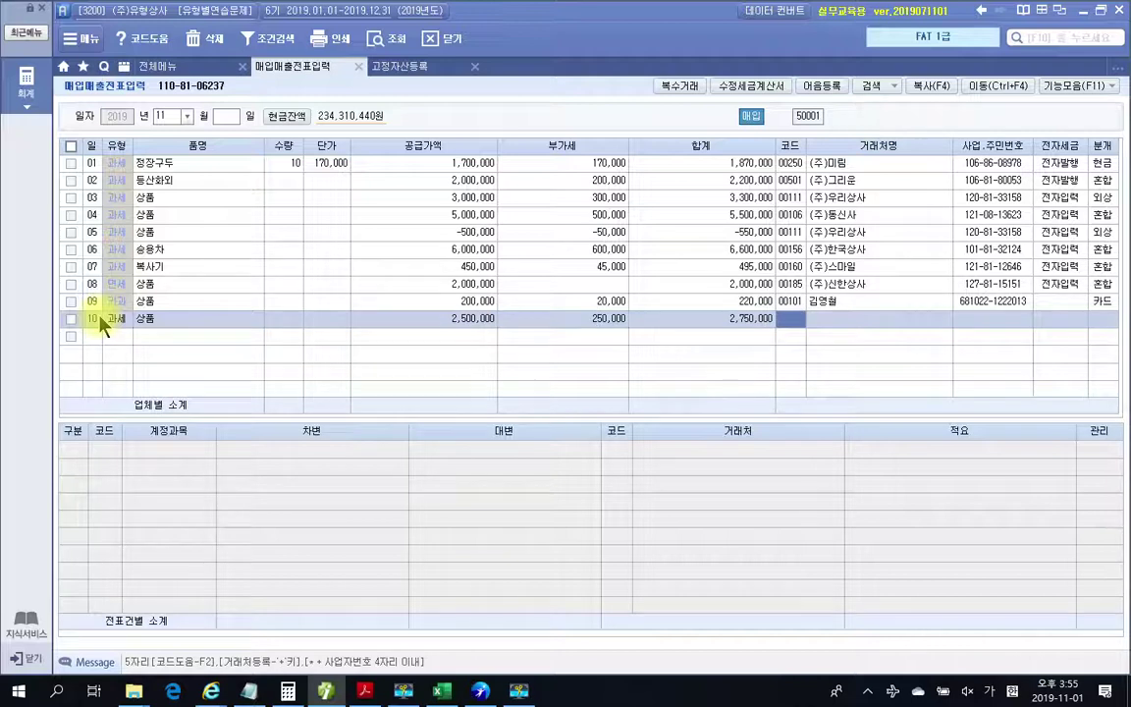
Step: Set the November 10 line's 거래처 to (주)맘모스 and its 전자세금 to 전자입력
type("맘모")
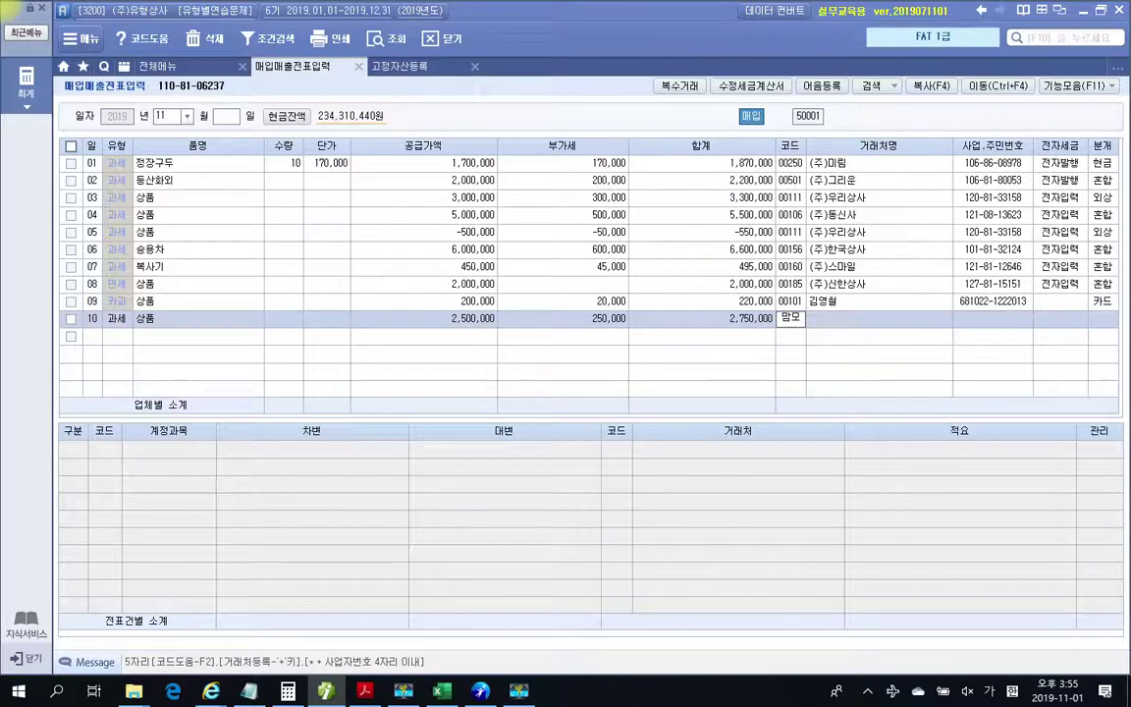
key("Return")
key("Return")
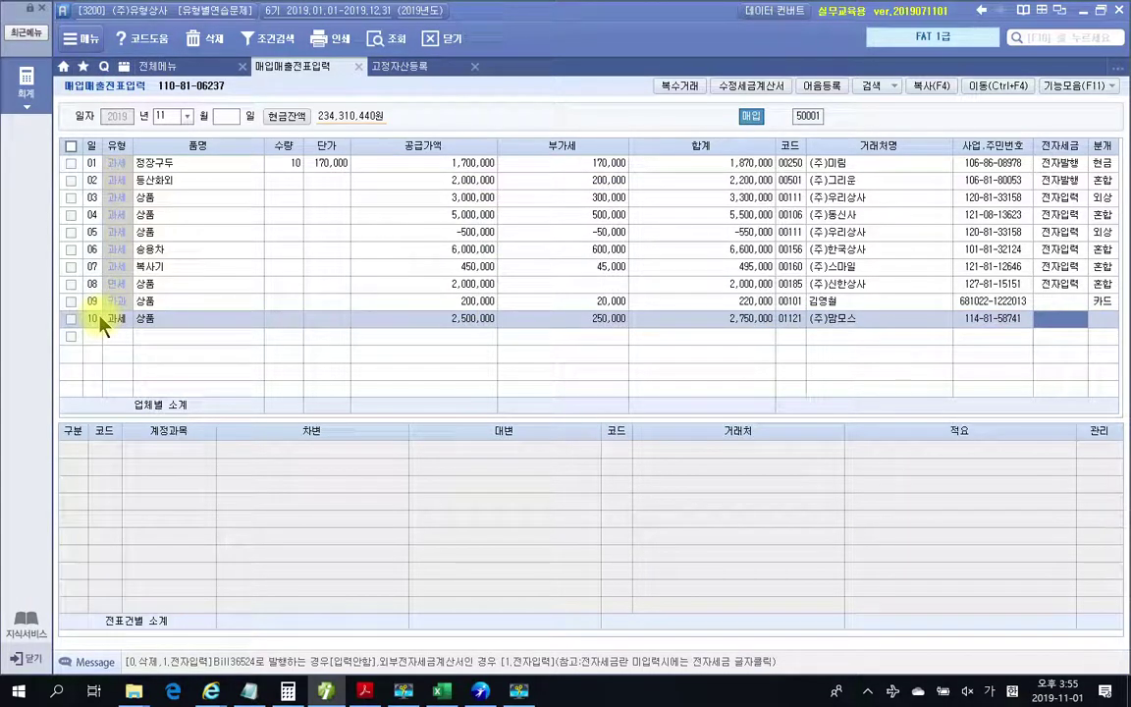
type("1")
key("Return")
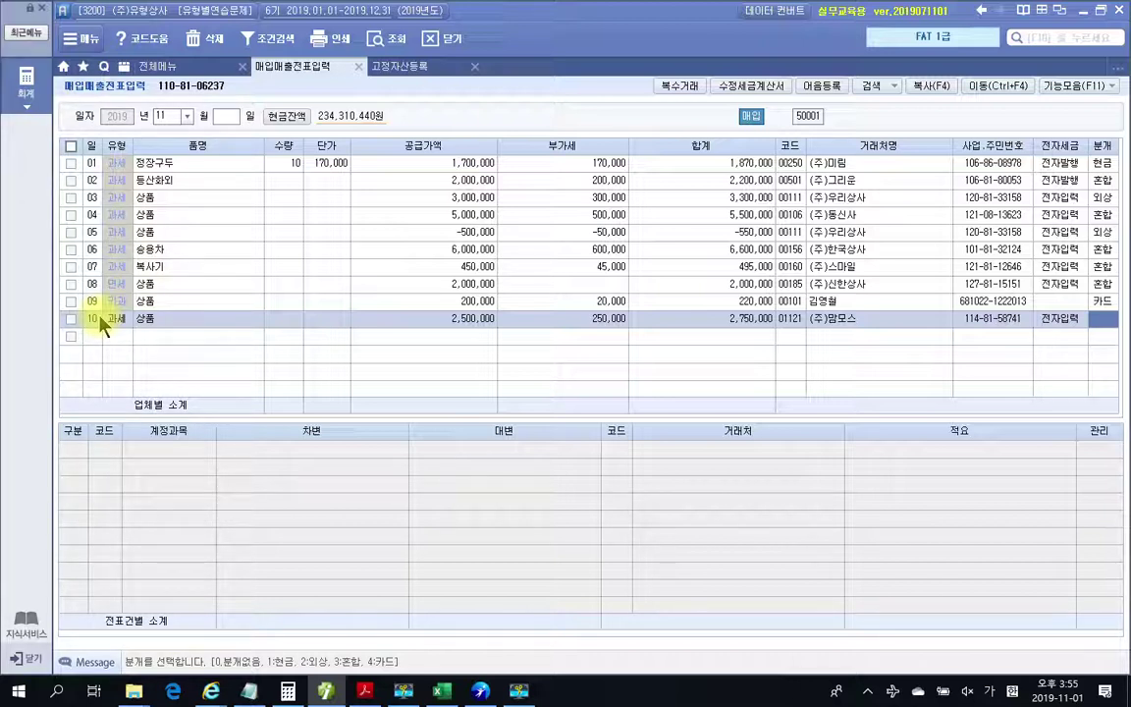
Step: Set the November 10 purchase's 분개 to 혼합 and check its 부가세대급금 and 상품 debit entries
type("3")
key("Return")
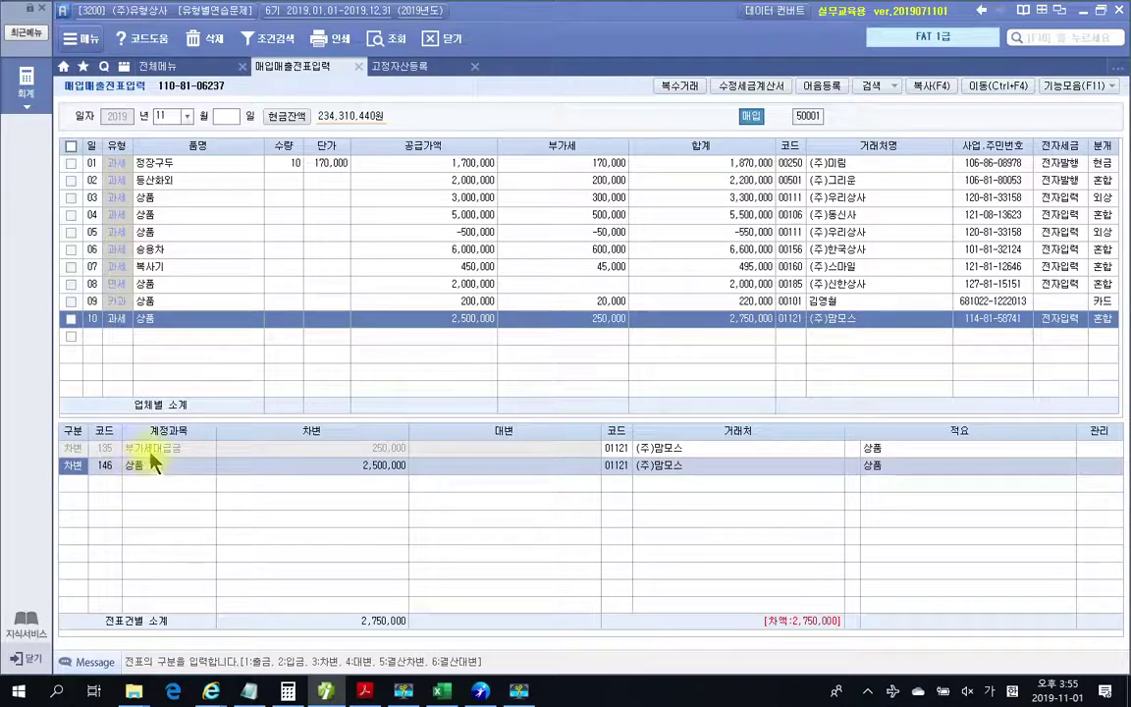
left_click(142, 450)
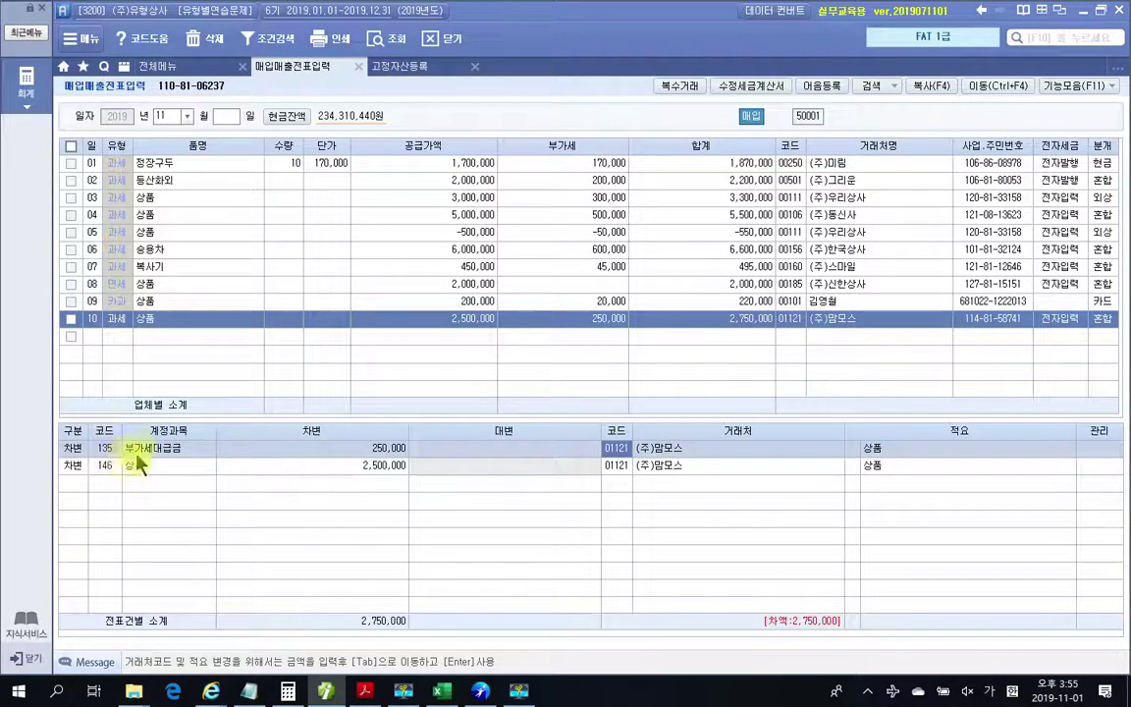
left_click(280, 465)
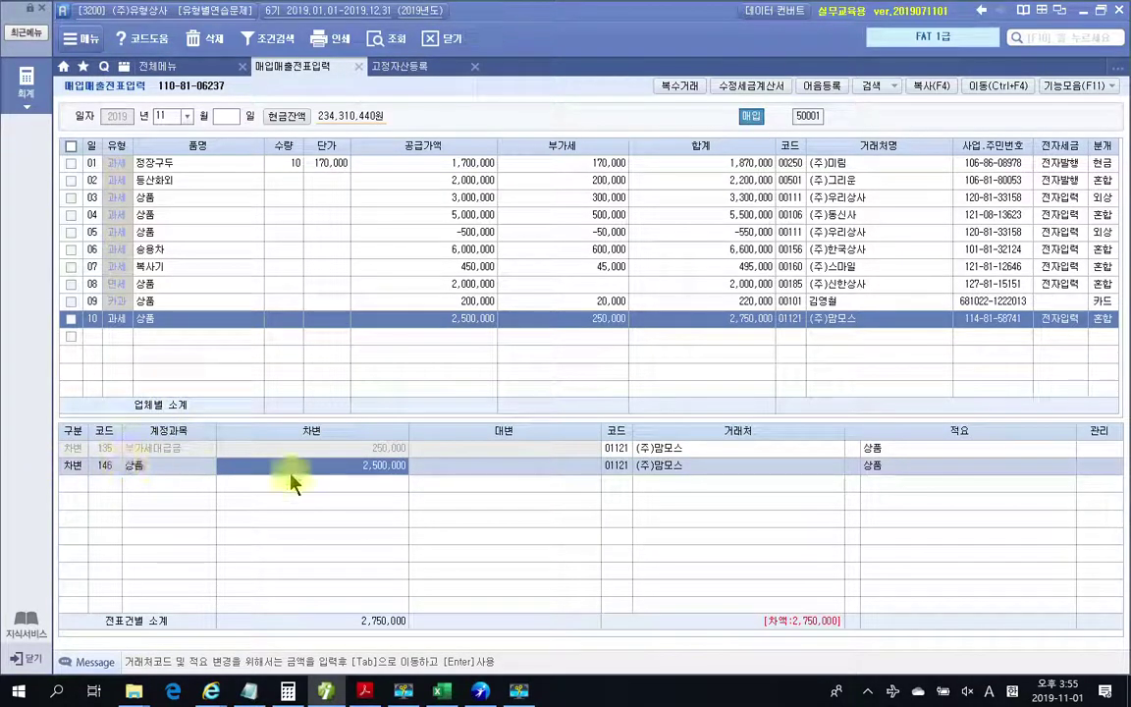
Step: Add a 대변 entry of 200,000 to 선급금 in the November 10 journal for the October 4 deposit
left_click(64, 485)
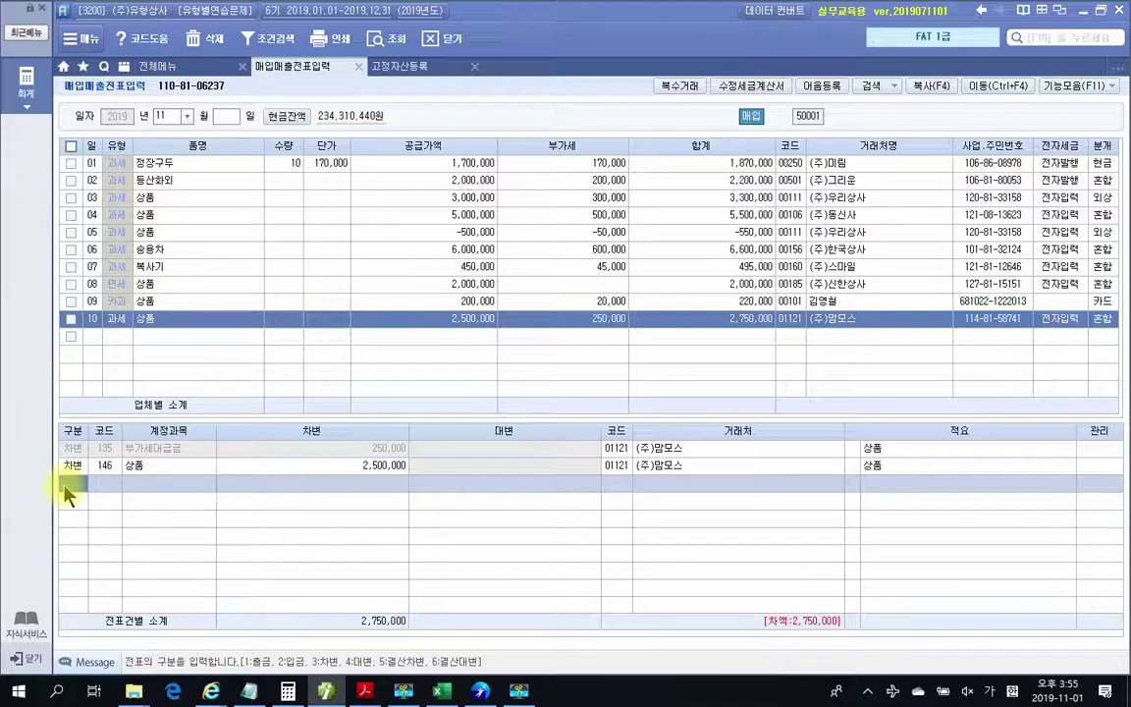
type("4")
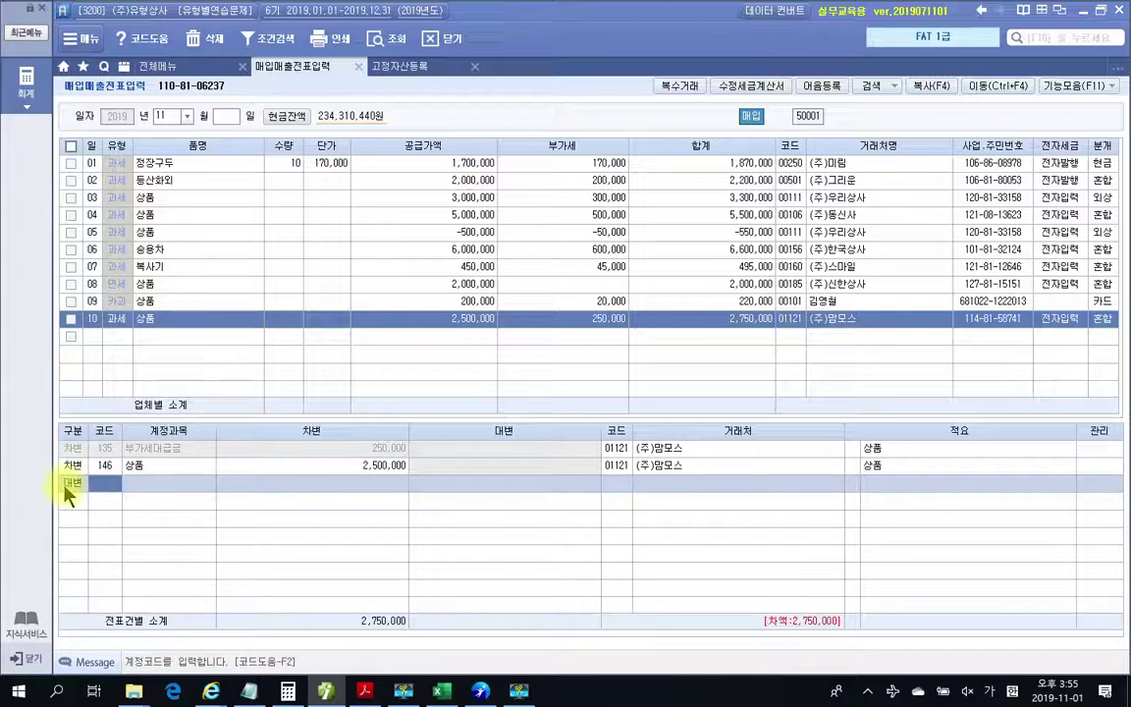
type("선급")
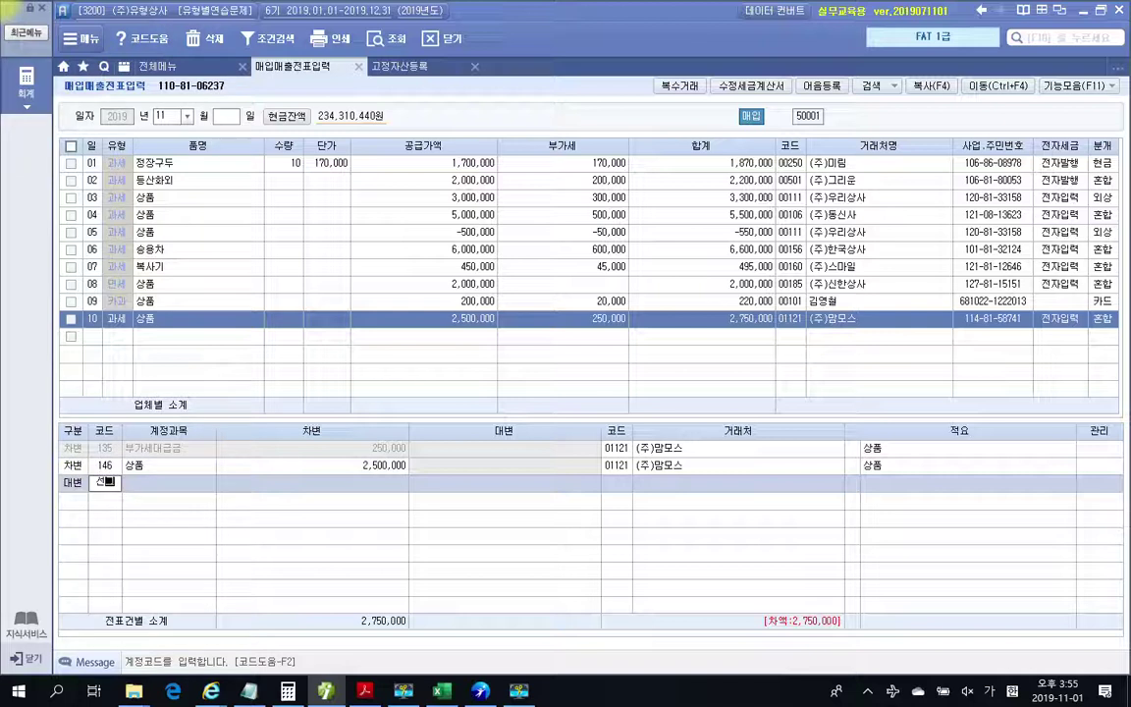
key("Return")
key("Return")
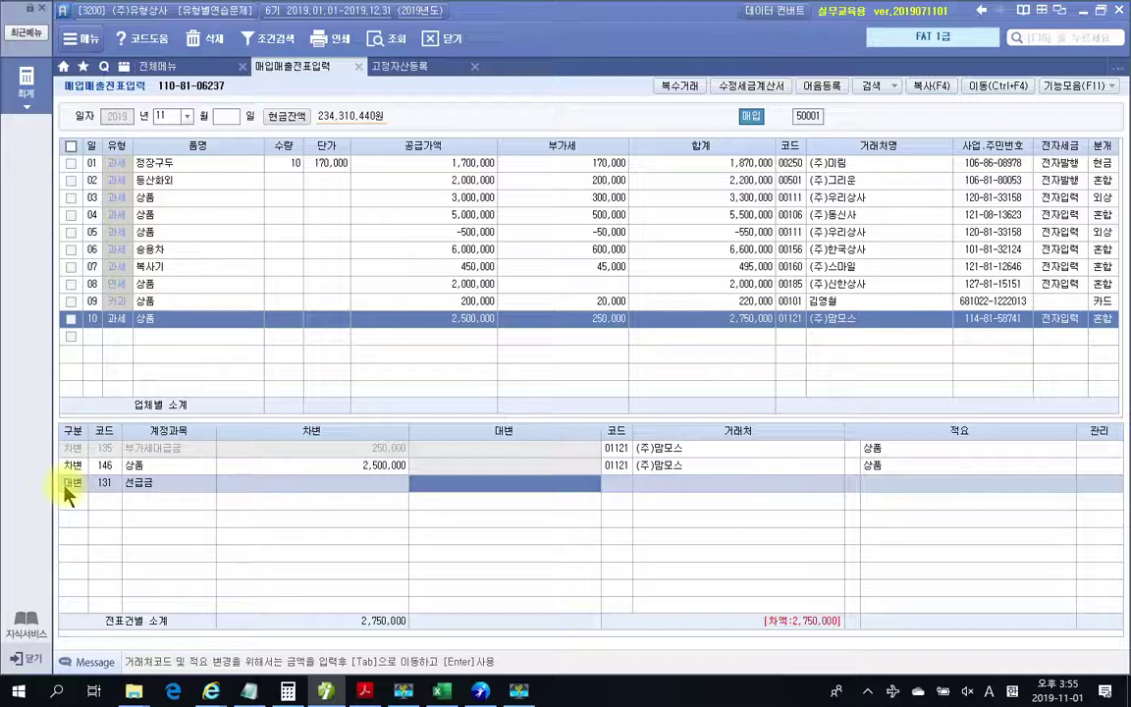
type("2000000")
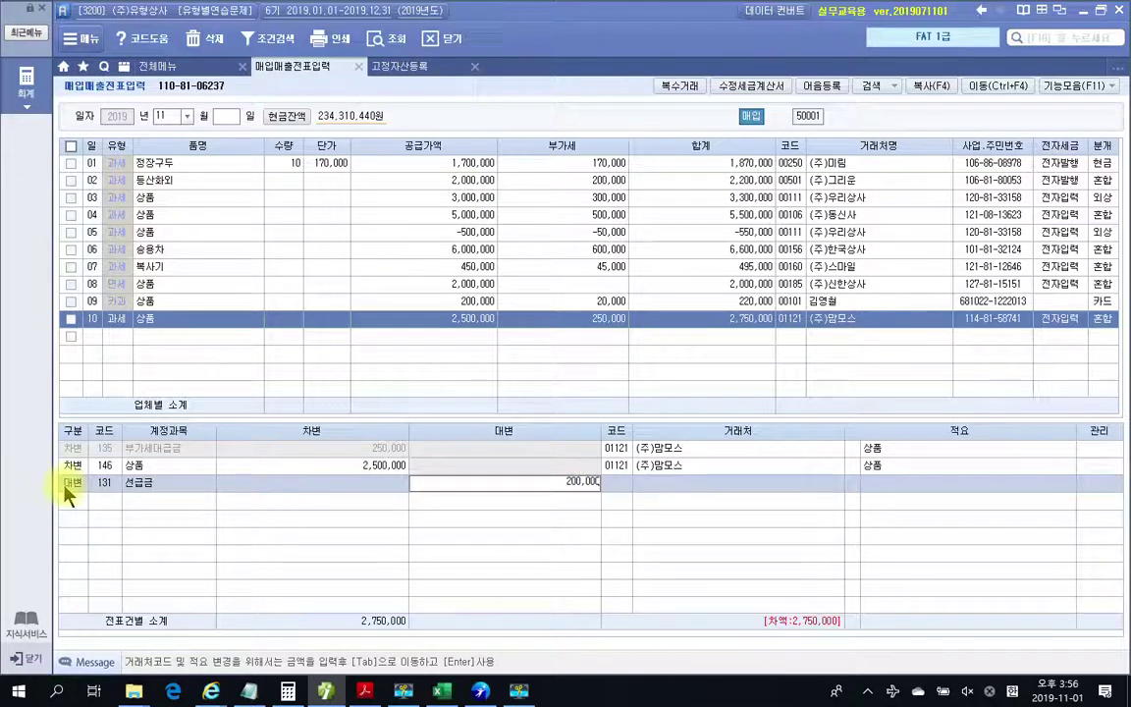
key("Return")
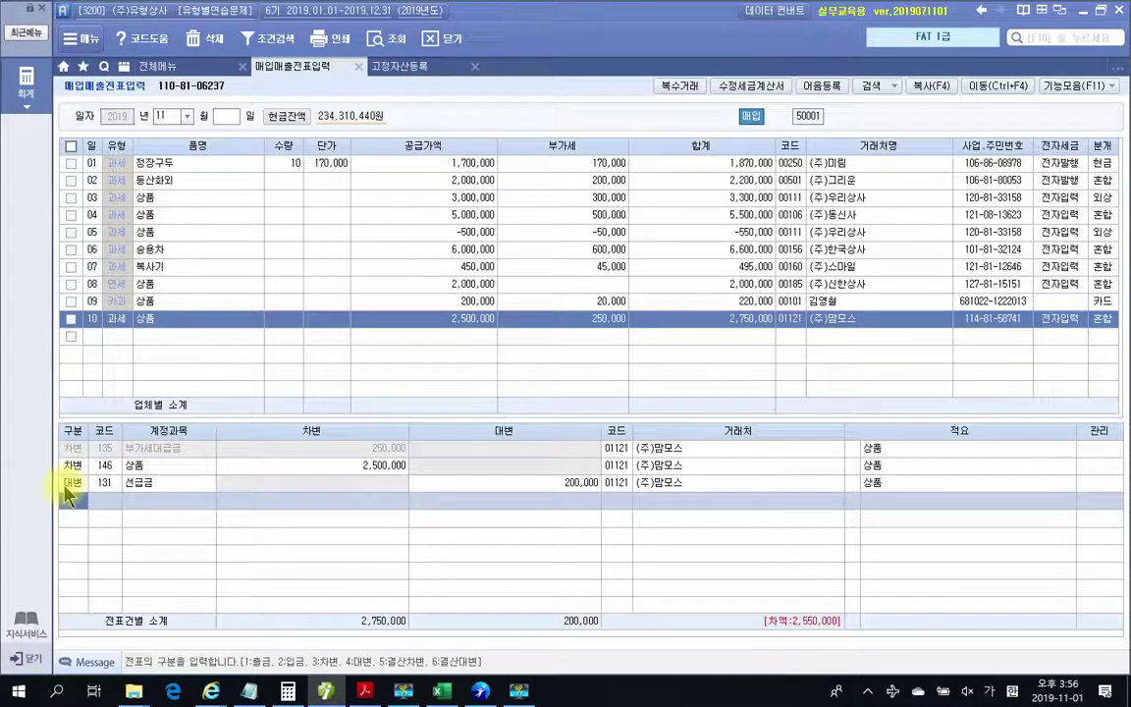
Step: Add a 대변 entry of 2,550,000 to 251 외상매입금 for (주)맘모스 and complete the November 10 voucher
type("4")
key("Return")
type("251")
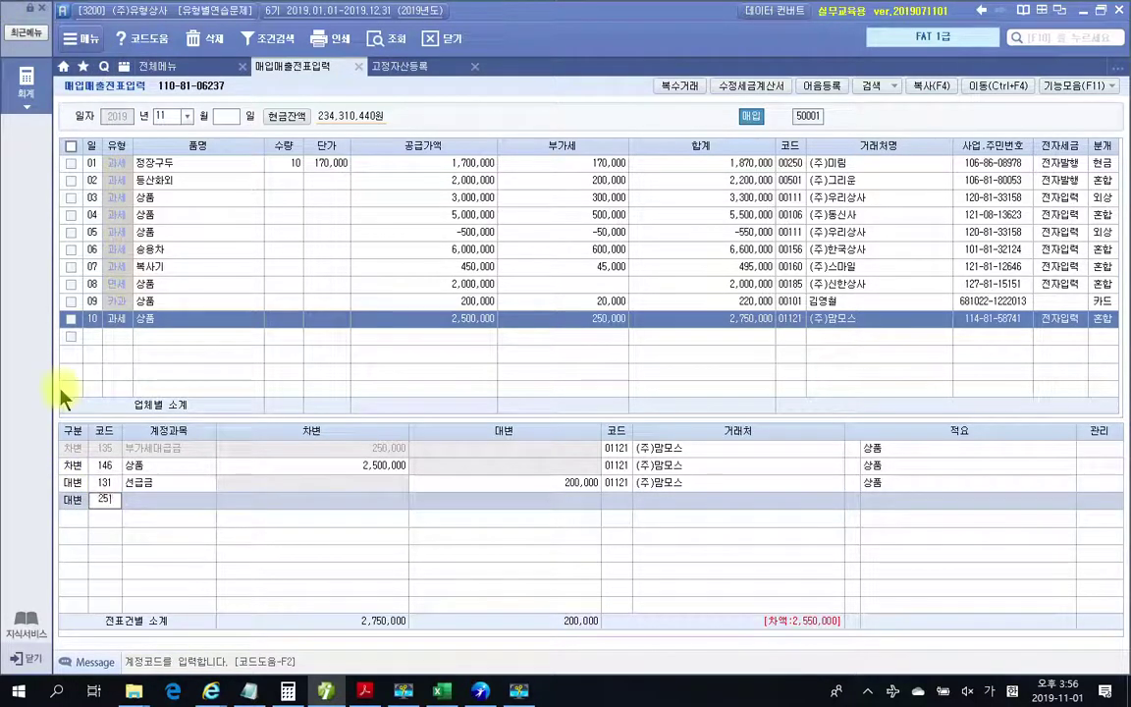
key("Return")
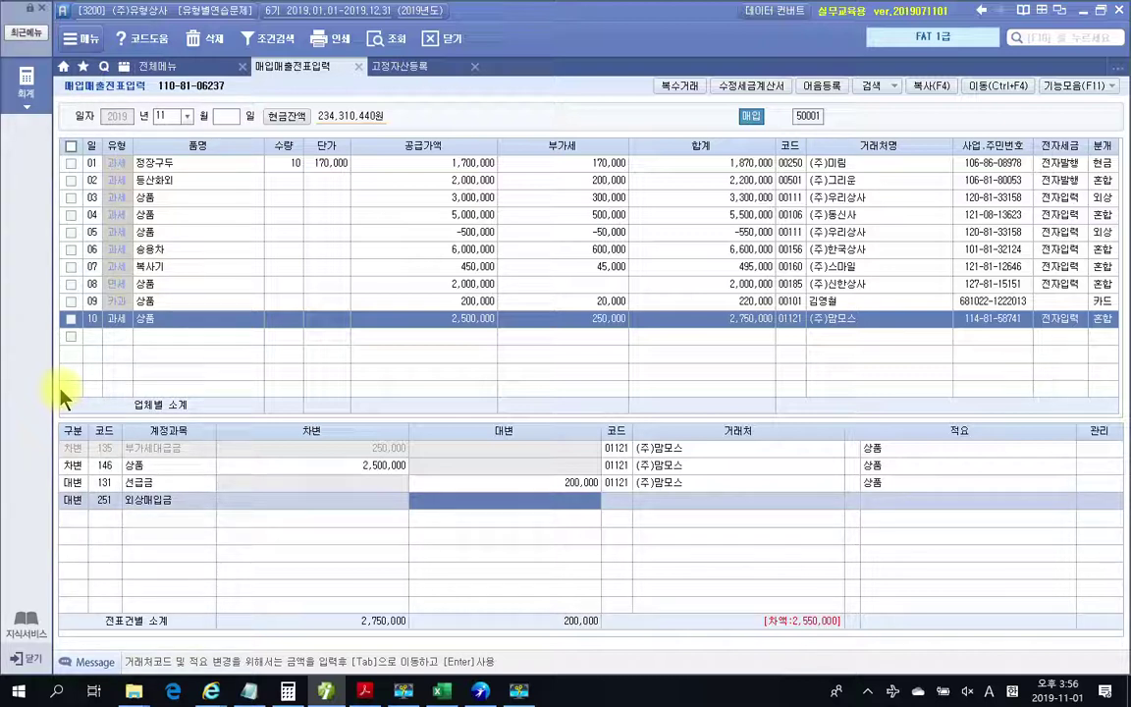
type("2550000")
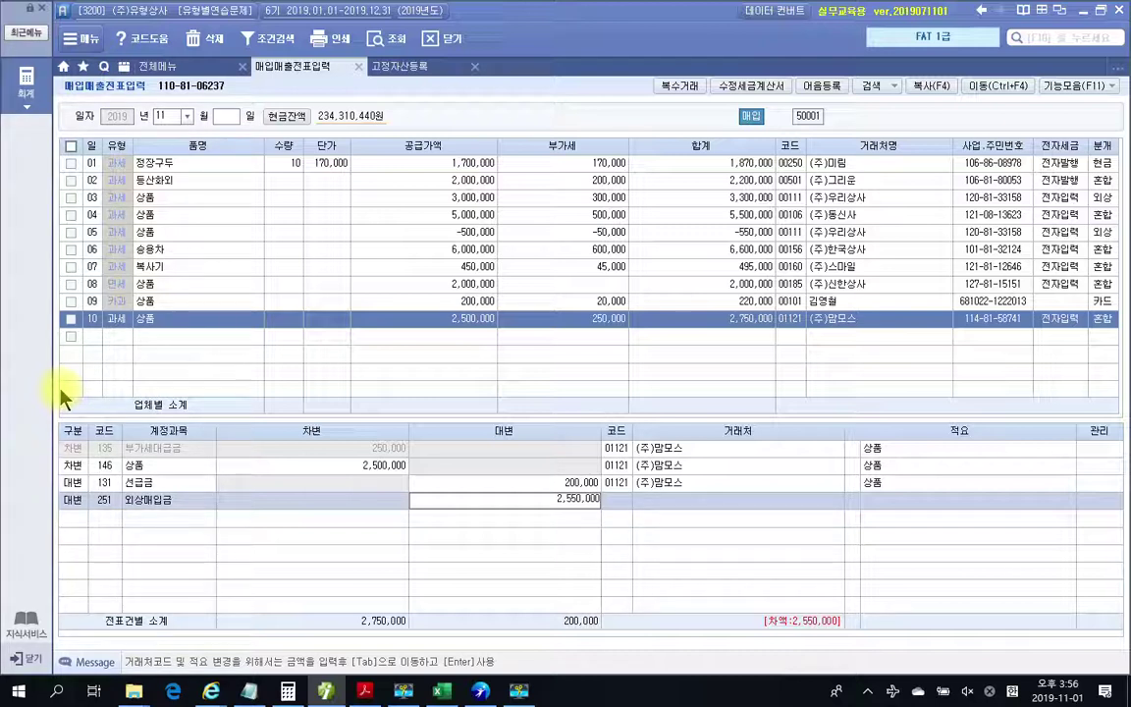
key("Return")
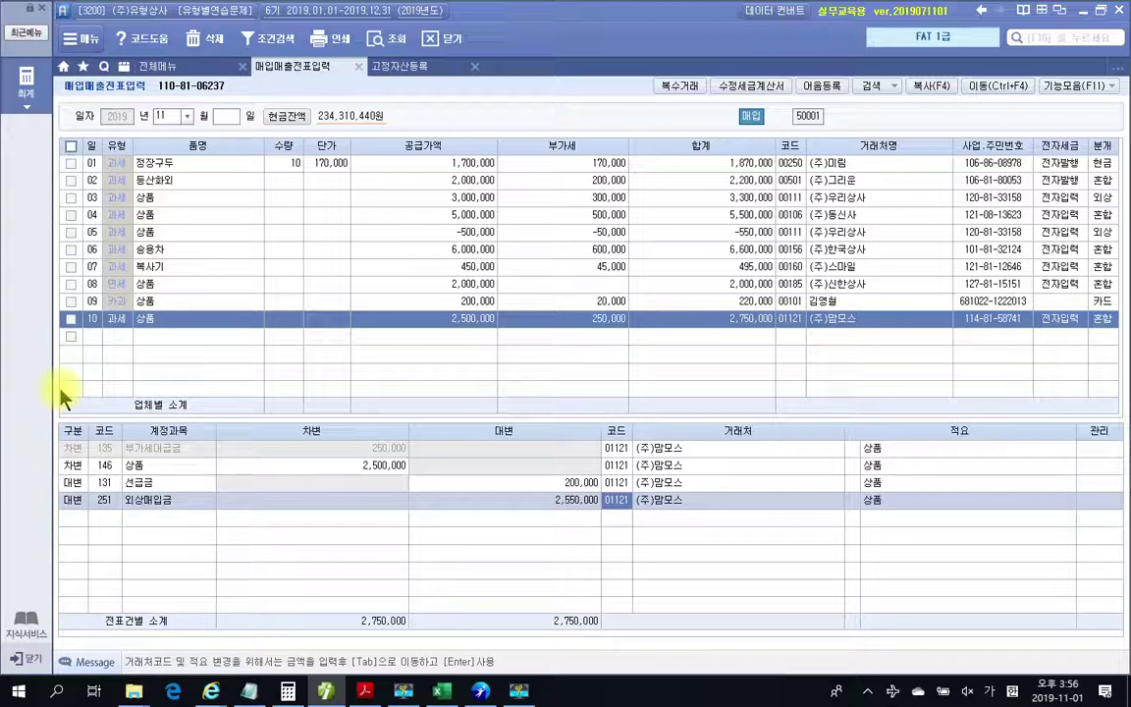
key("Return")
key("Return")
key("Return")
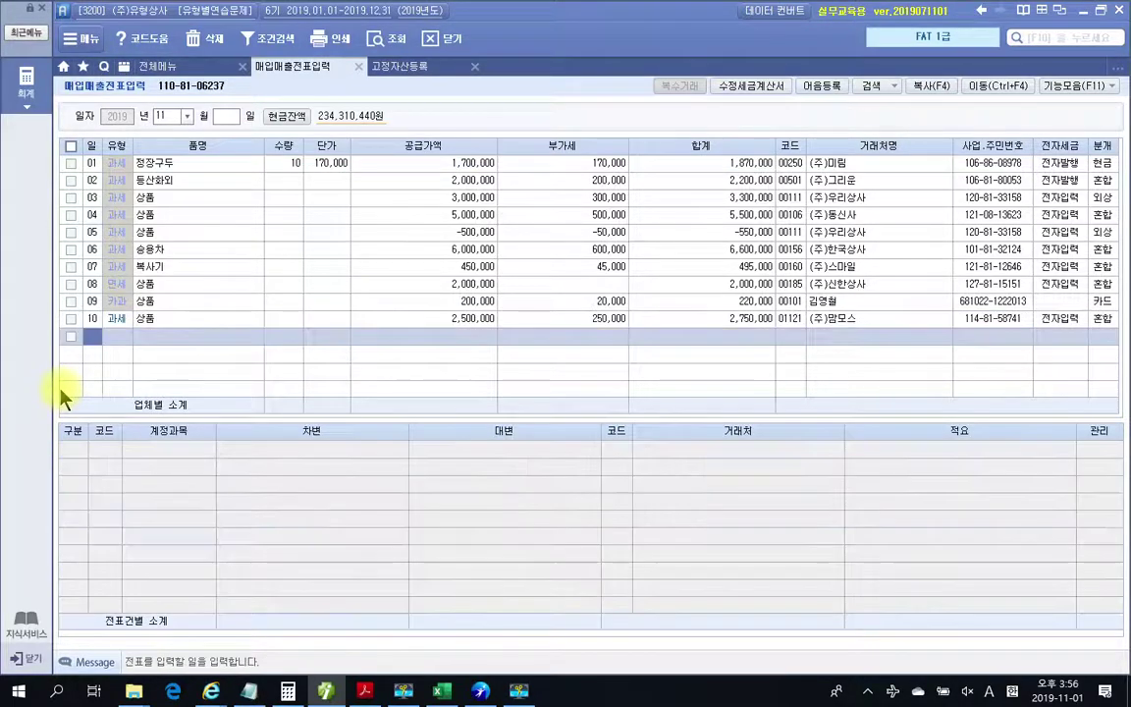
Step: Switch to Adobe Acrobat Reader and read the November 11 return exercise: supplier, negative supply amount and tax, and the offset against the credit balance
left_click(359, 693)
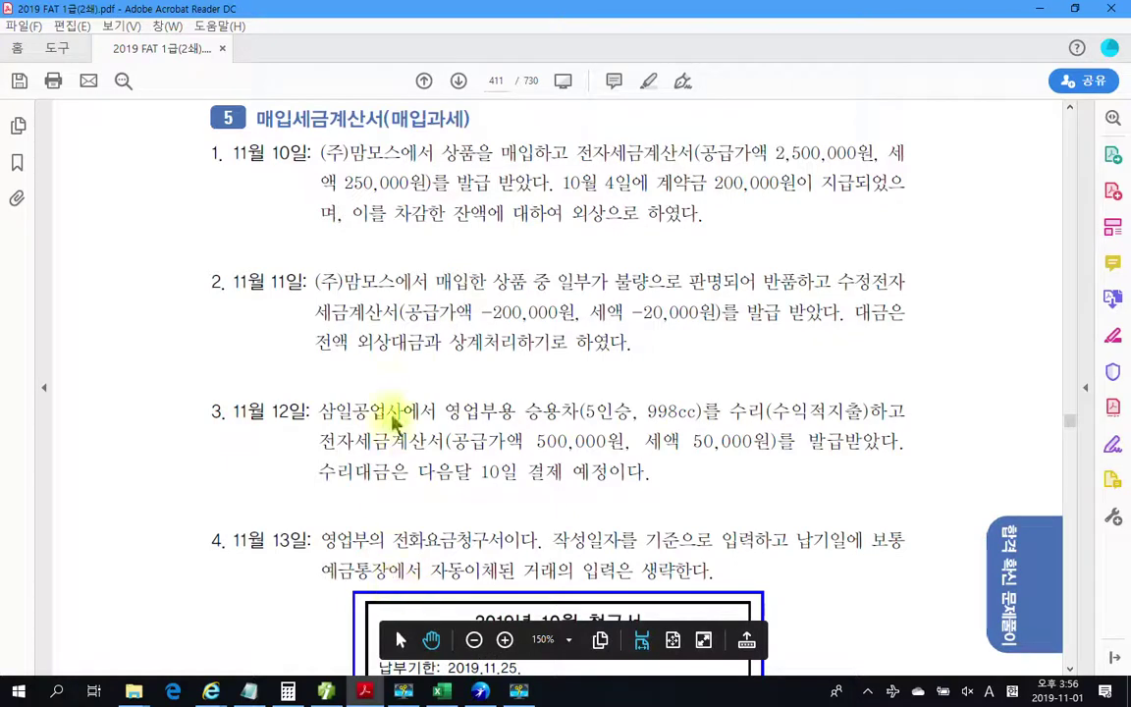
mouse_move(304, 262)
left_mouse_down()
mouse_move(643, 361)
mouse_move(930, 371)
left_mouse_up()
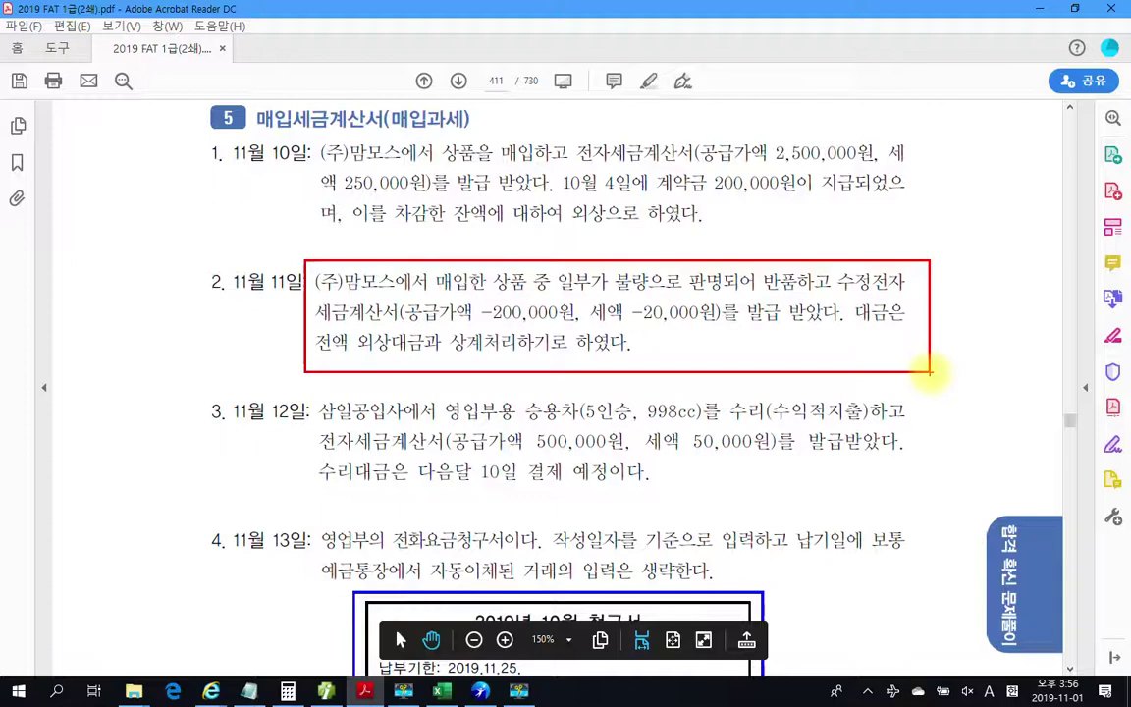
key("Escape")
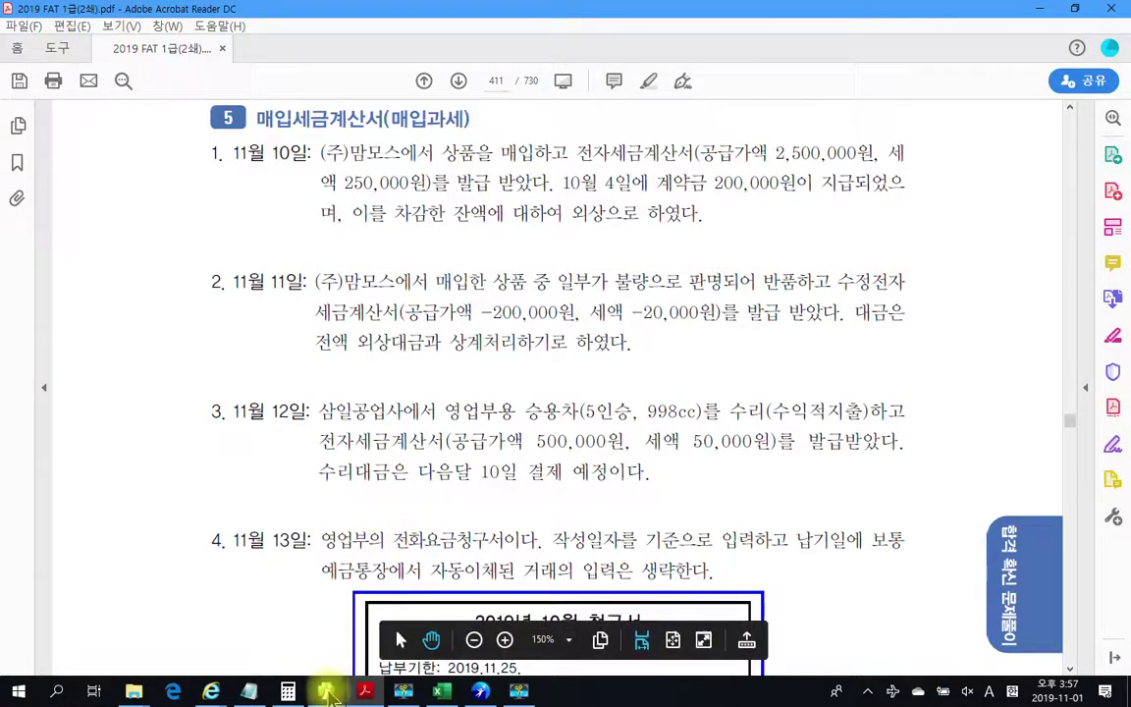
Step: Return to the accounting program and start a November 11 line with purchase type 51.과세
left_click(328, 693)
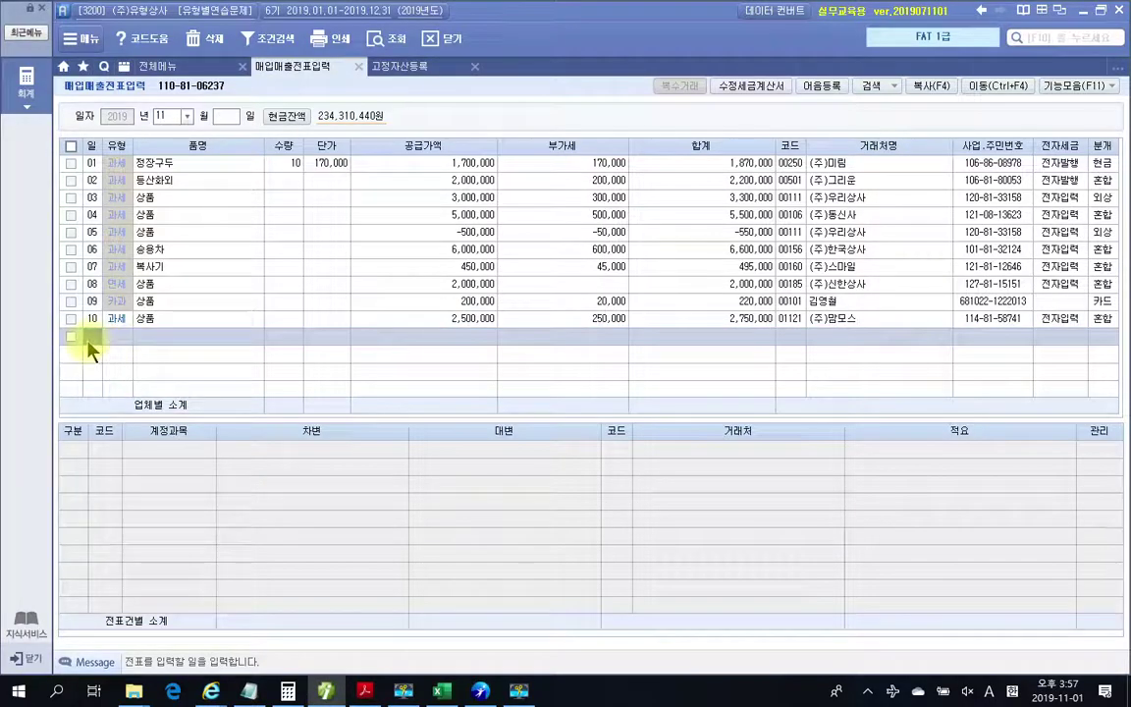
type("11")
key("Return")
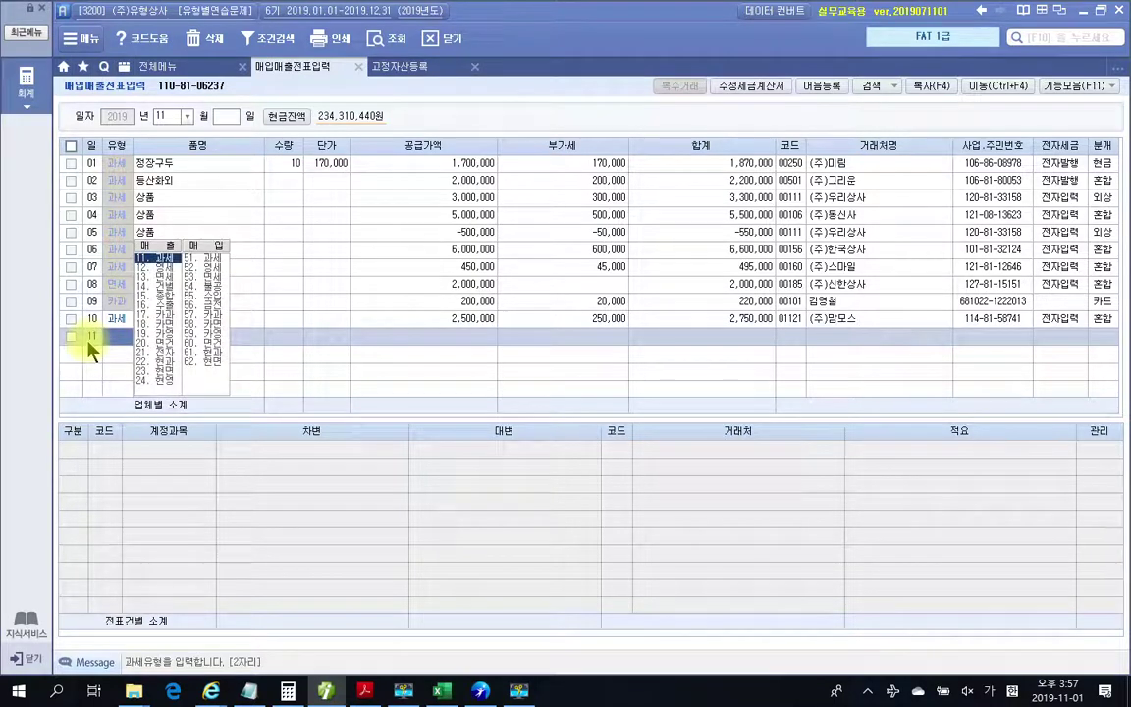
type("11")
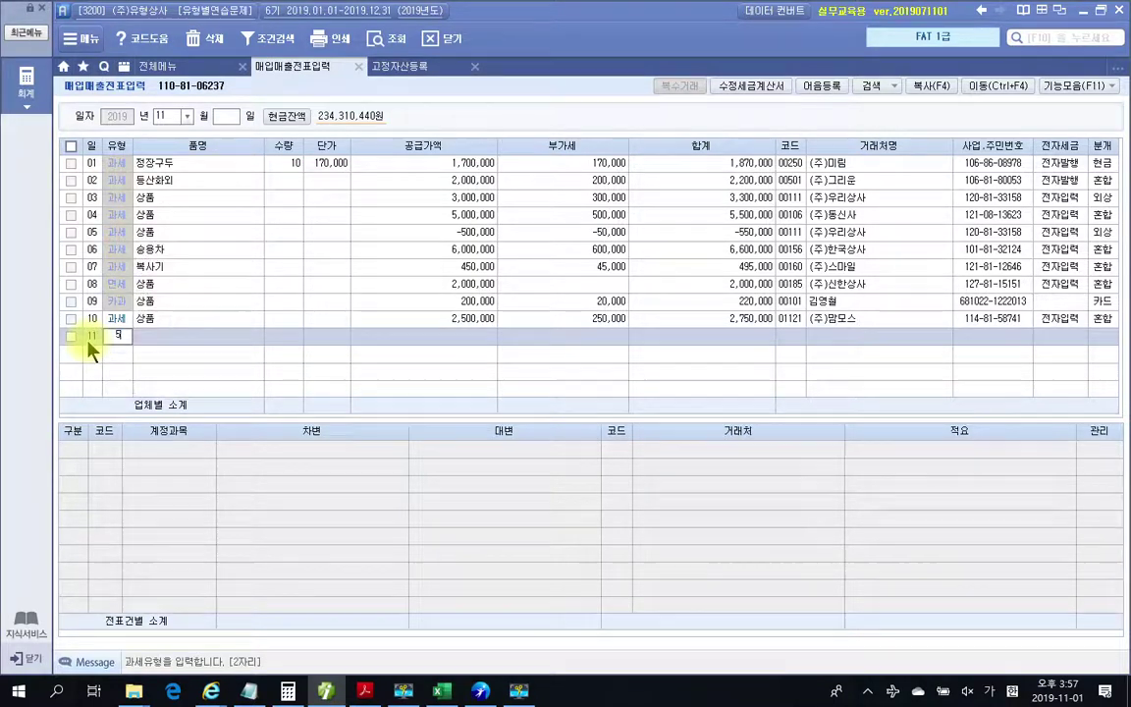
key("Return")
Step: Keep 상품 as the November 11 item, leave 수량 and 단가 blank, and enter a 공급가액 of -200,000 with its 부가세
type("상품")
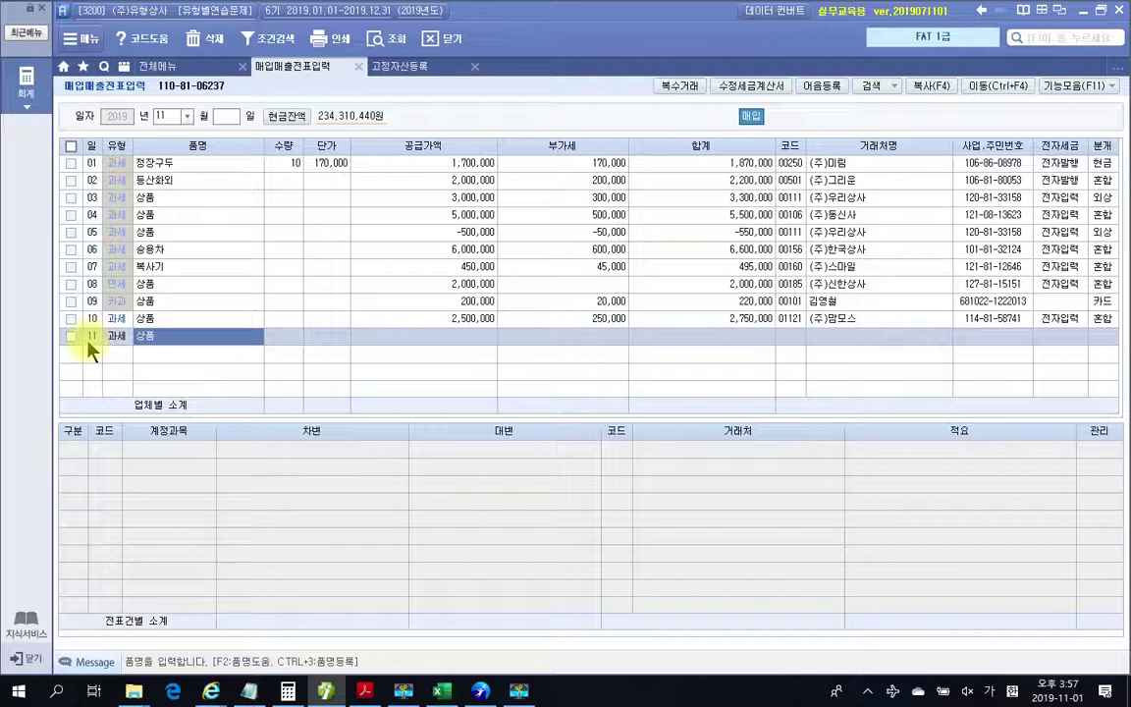
key("Return")
key("Return")
key("Return")
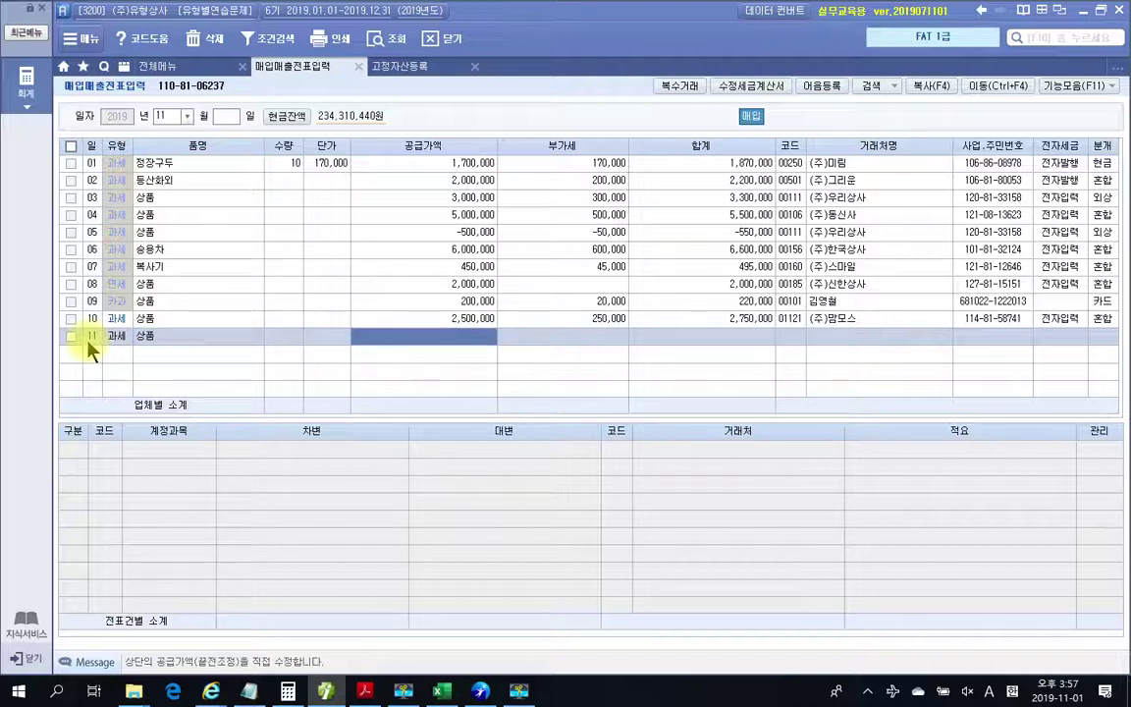
type("-200")
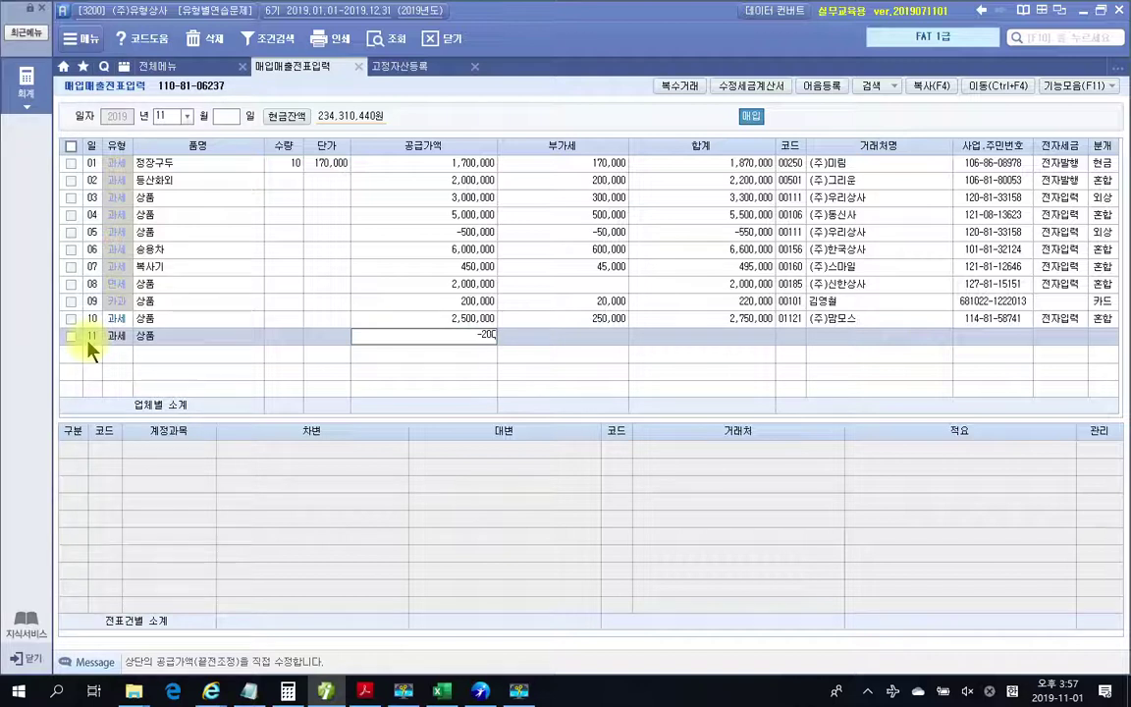
type(",000")
key("Return")
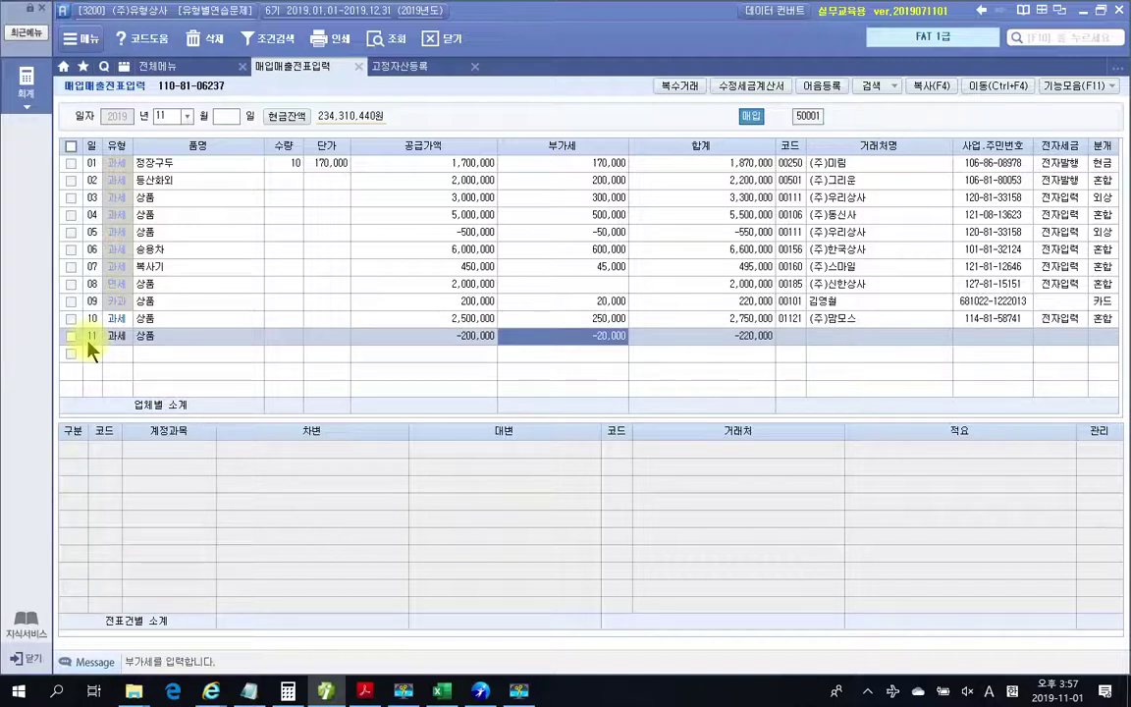
key("Return")
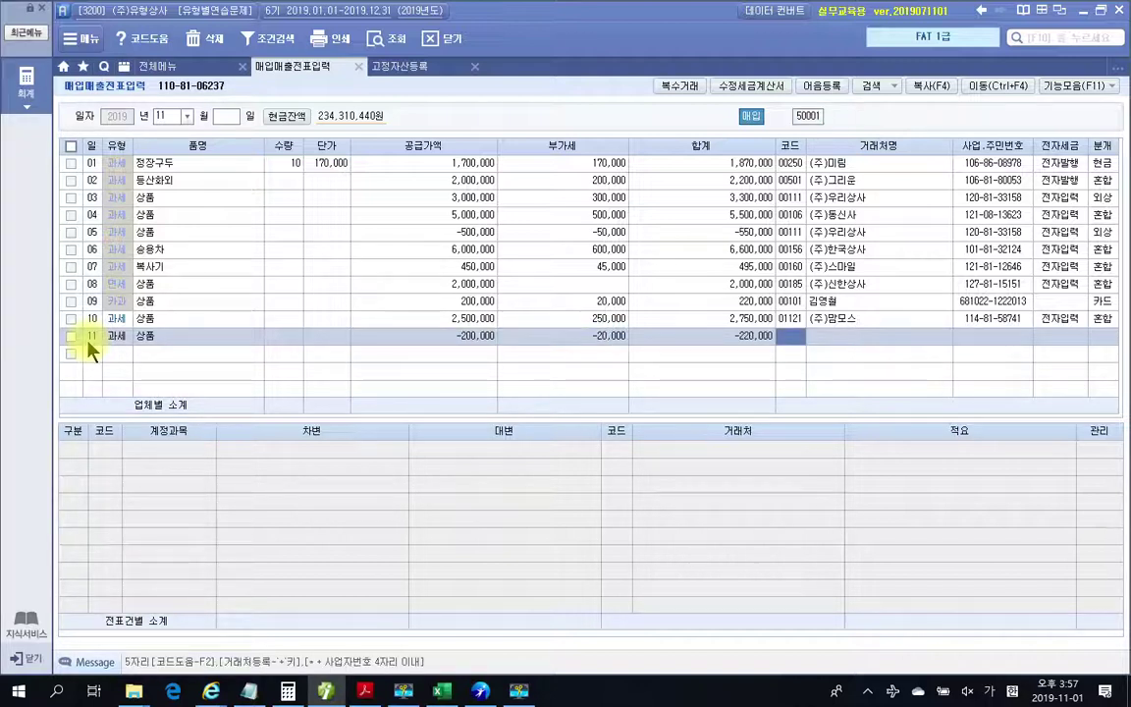
Step: Set the supplier of the November 11 return line to (주)맘모스
type("김")
key("Return")
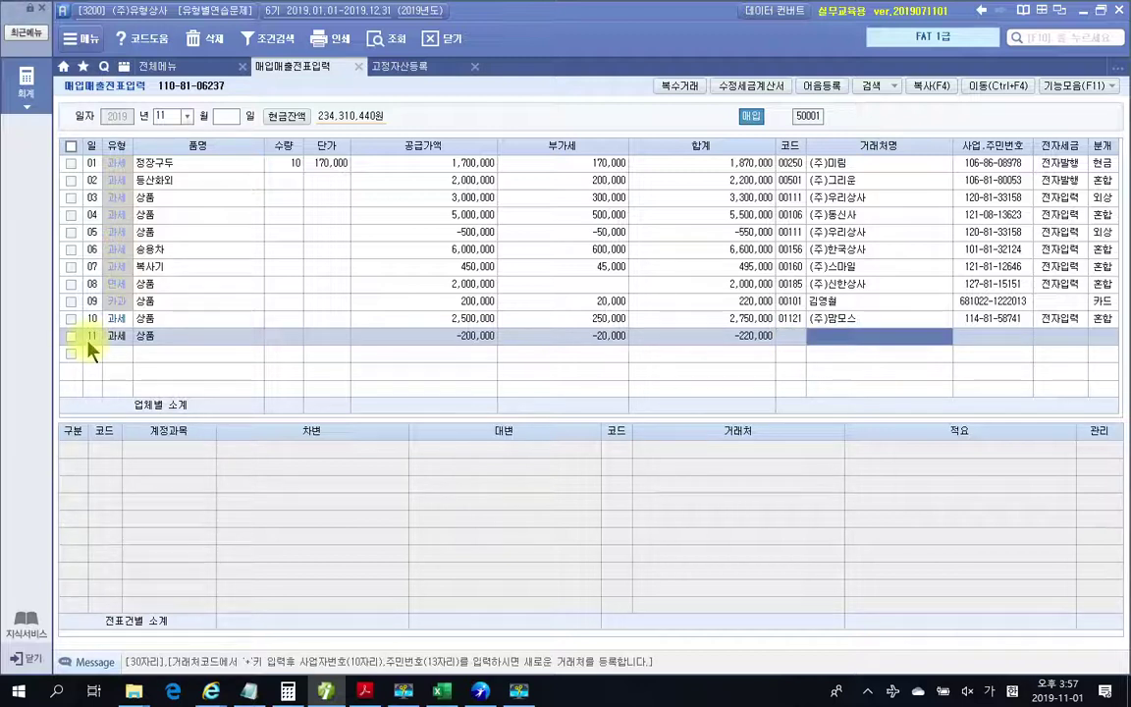
key("shift+Tab")
type("1121")
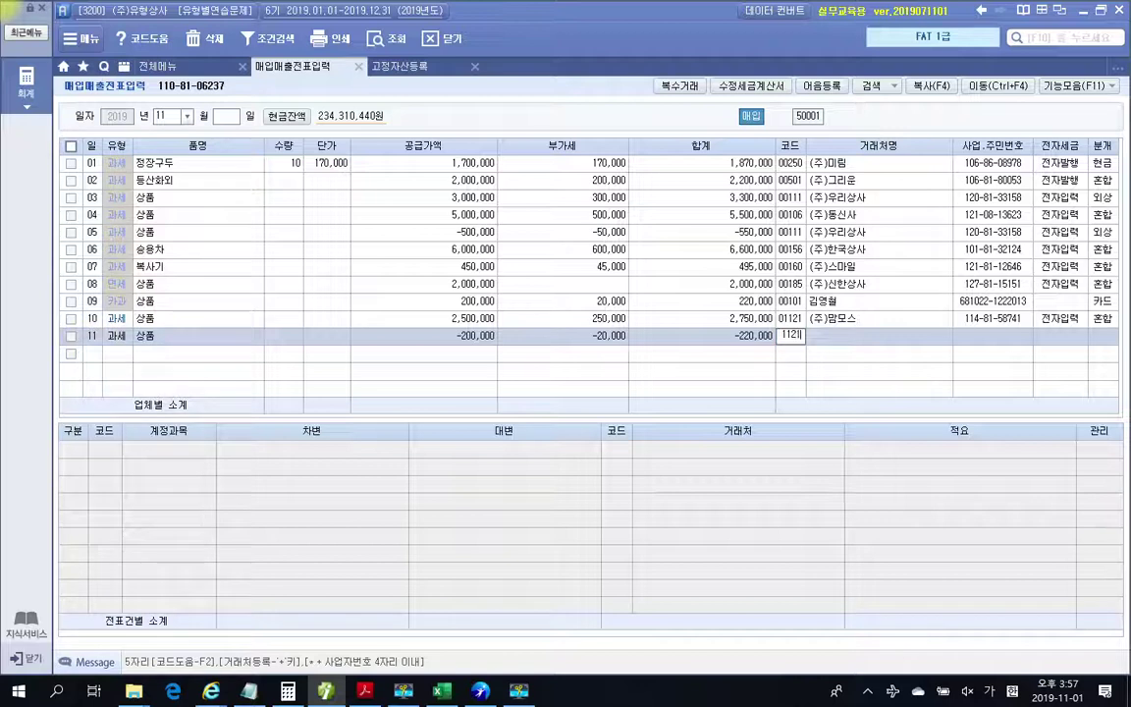
key("Return")
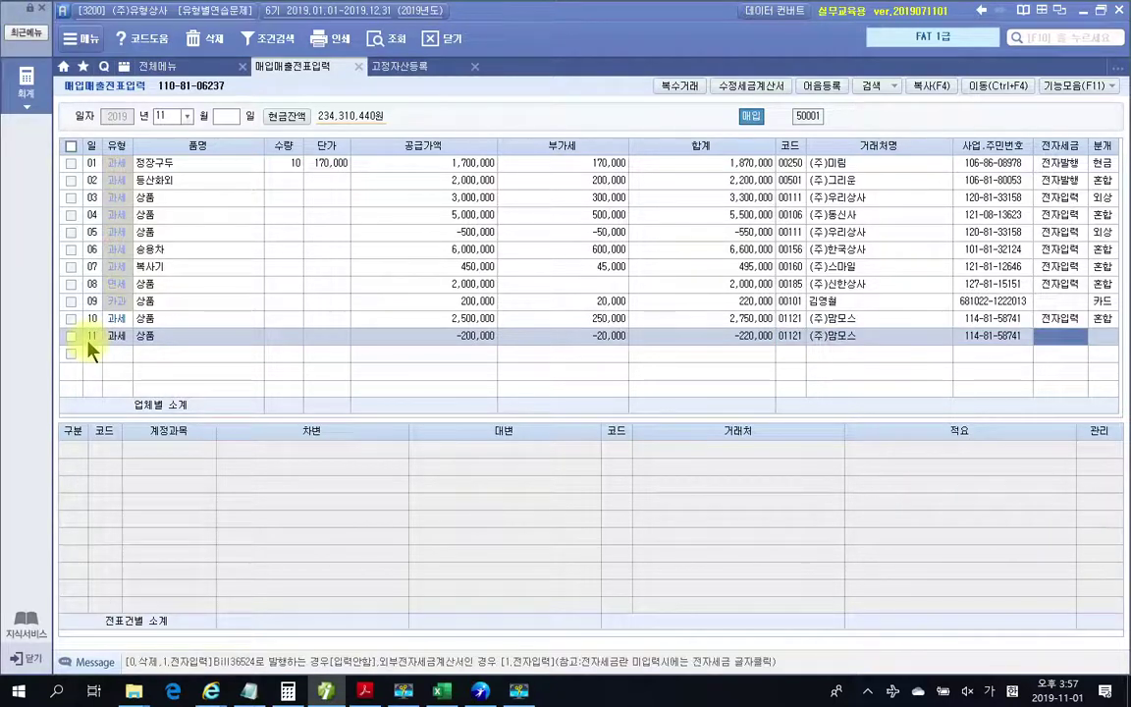
Step: Mark the November 11 line's tax invoice as 전자입력 and set its 분개 to 외상
type("1")
key("Return")
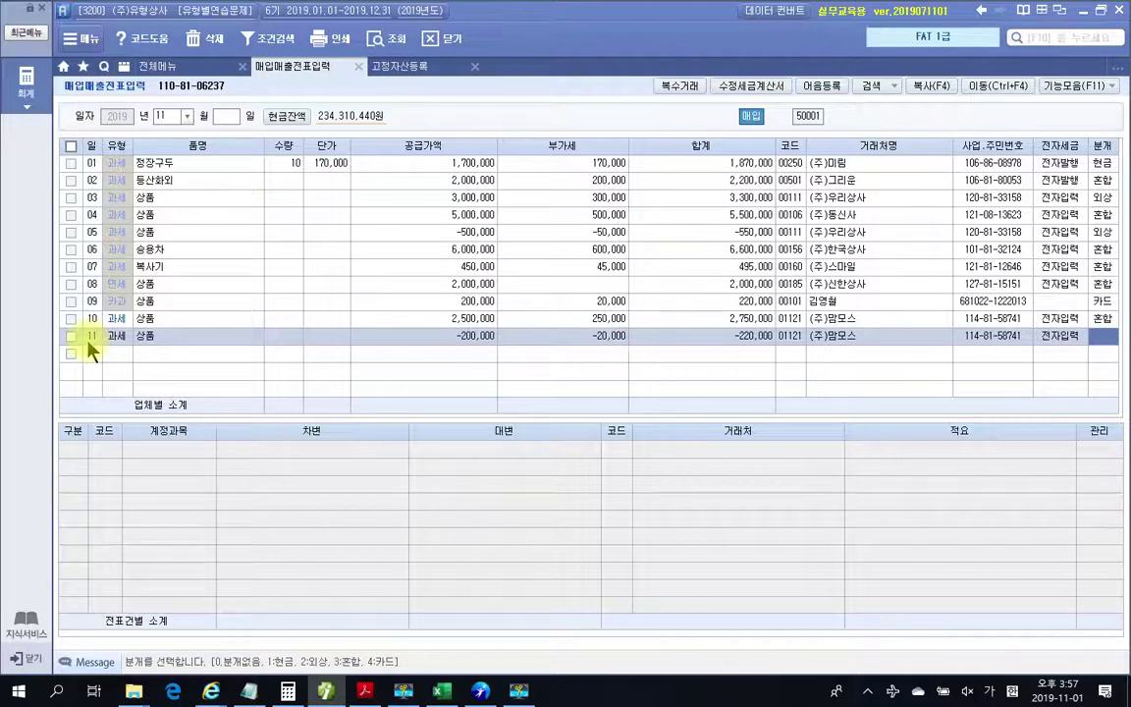
type("2")
key("Return")
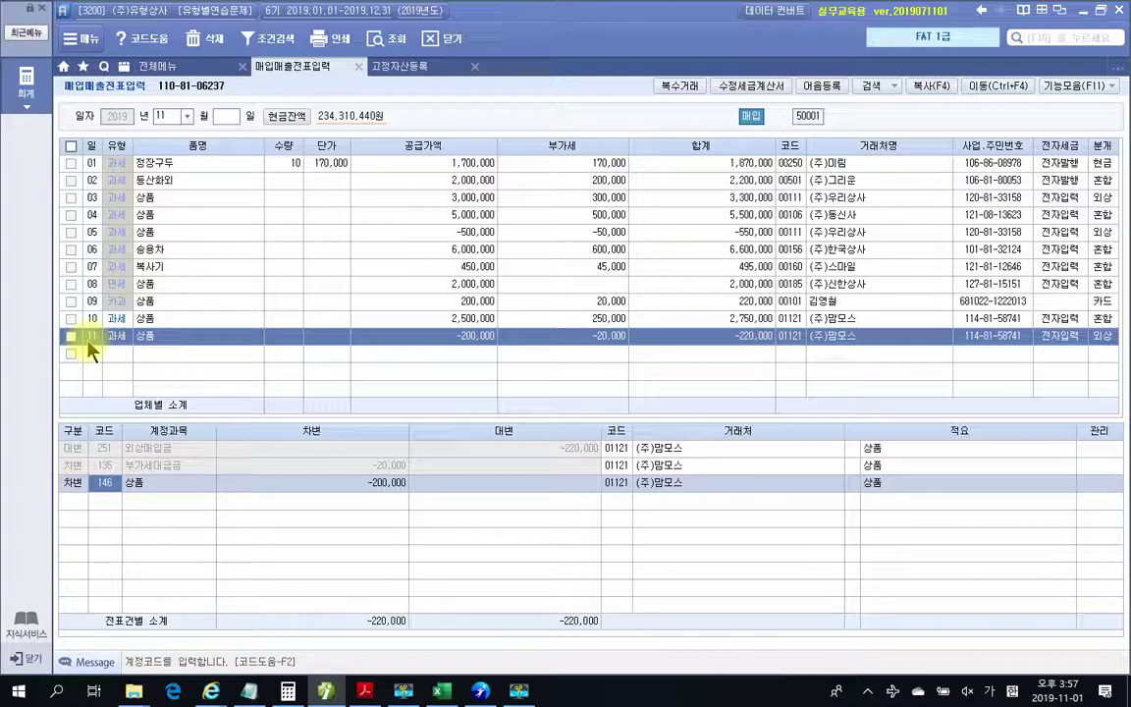
Step: Check the 상품, 부가세대급금 and 외상매입금 entries of the November 11 return and complete the voucher
left_click(390, 483)
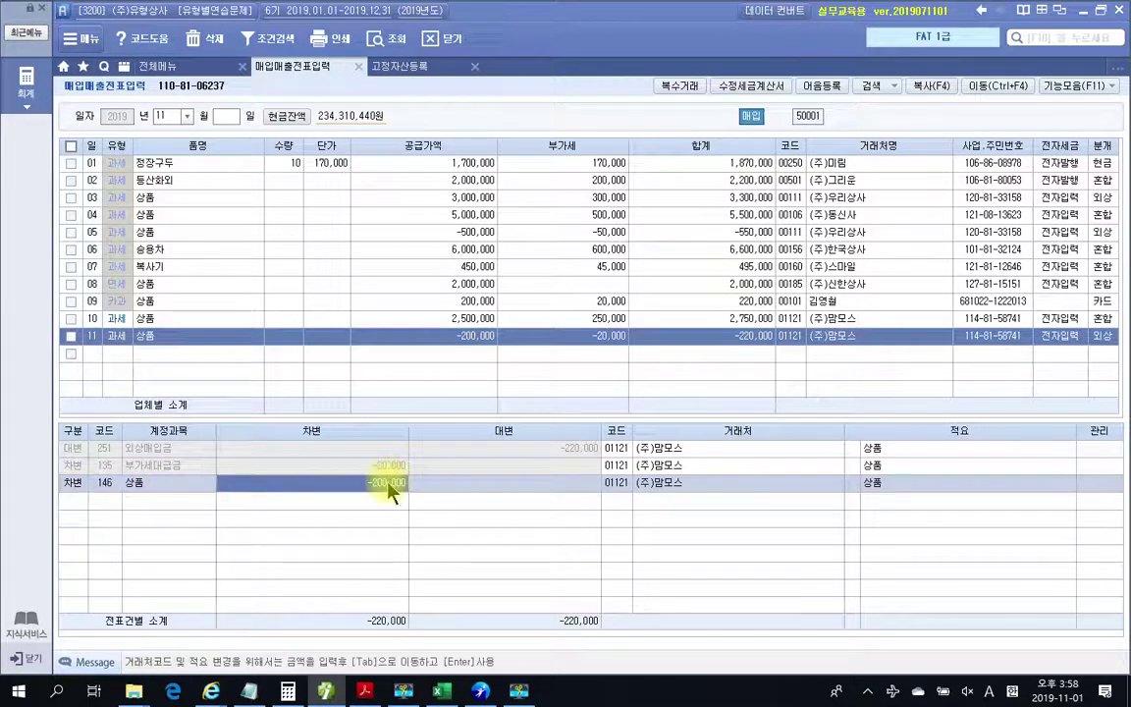
left_click(144, 467)
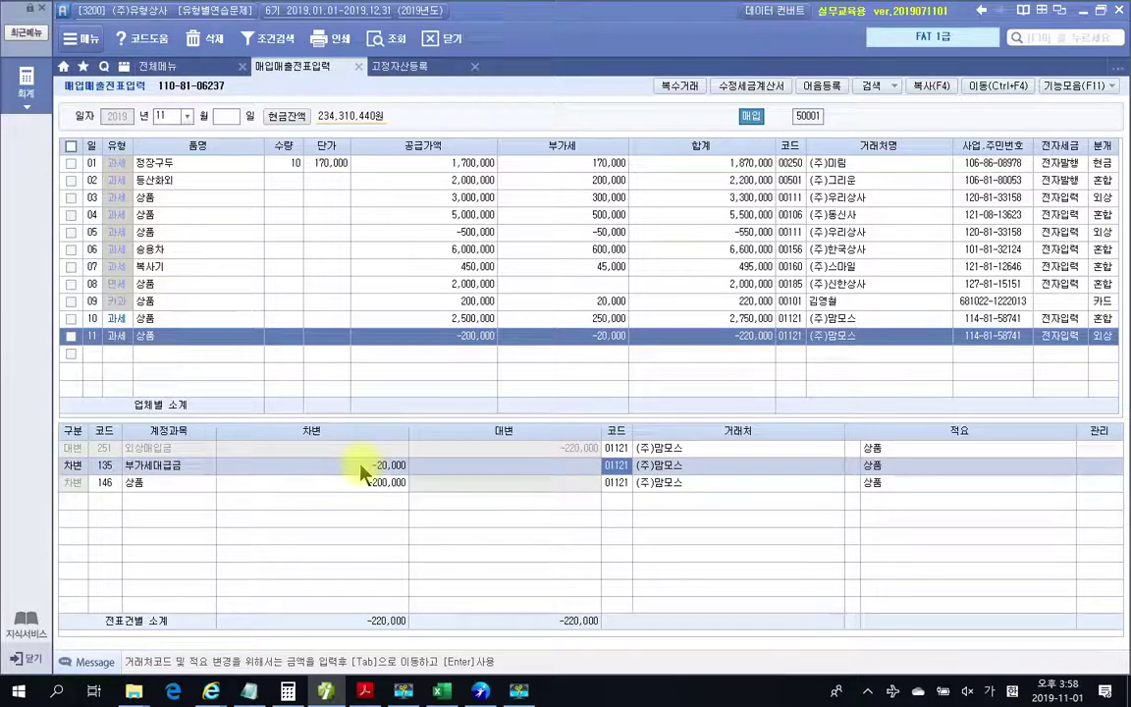
left_click(106, 451)
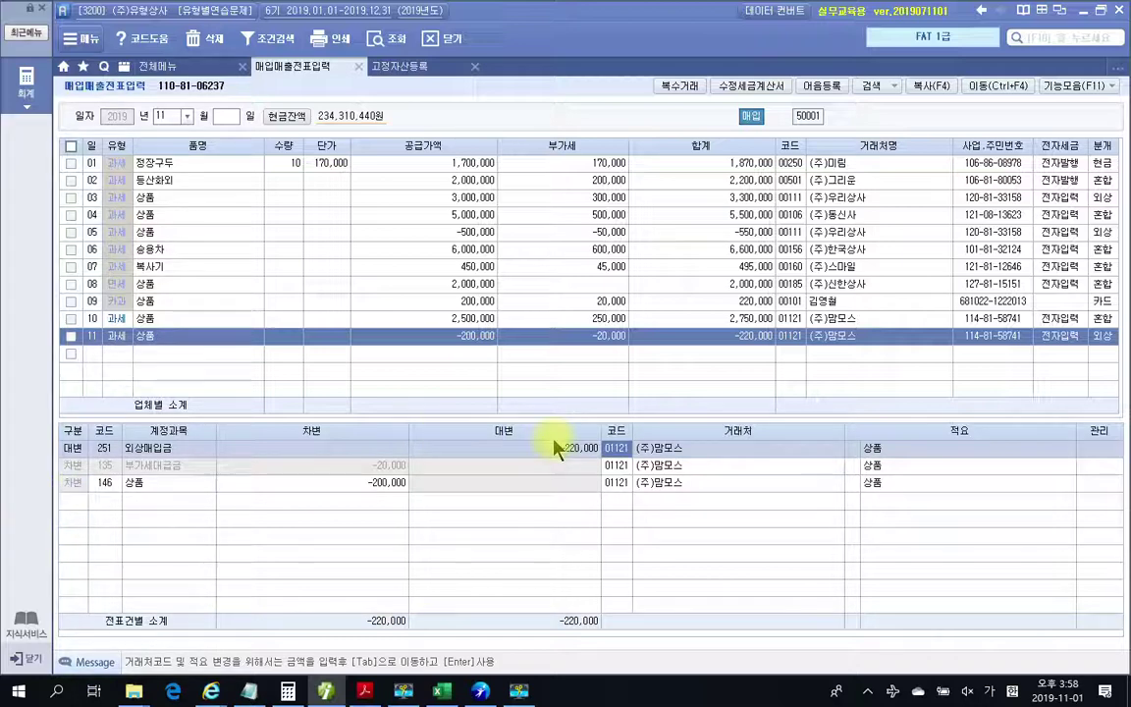
key("Return")
key("Return")
key("Return")
key("Return")
key("Return")
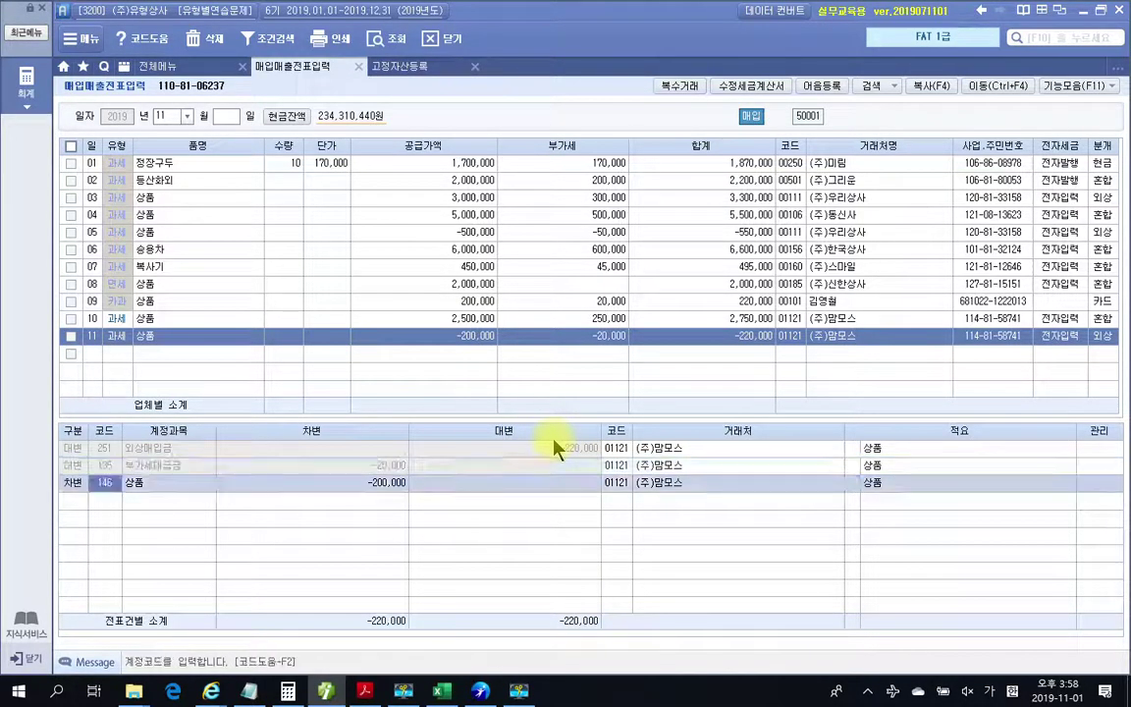
key("Return")
key("Return")
key("Return")
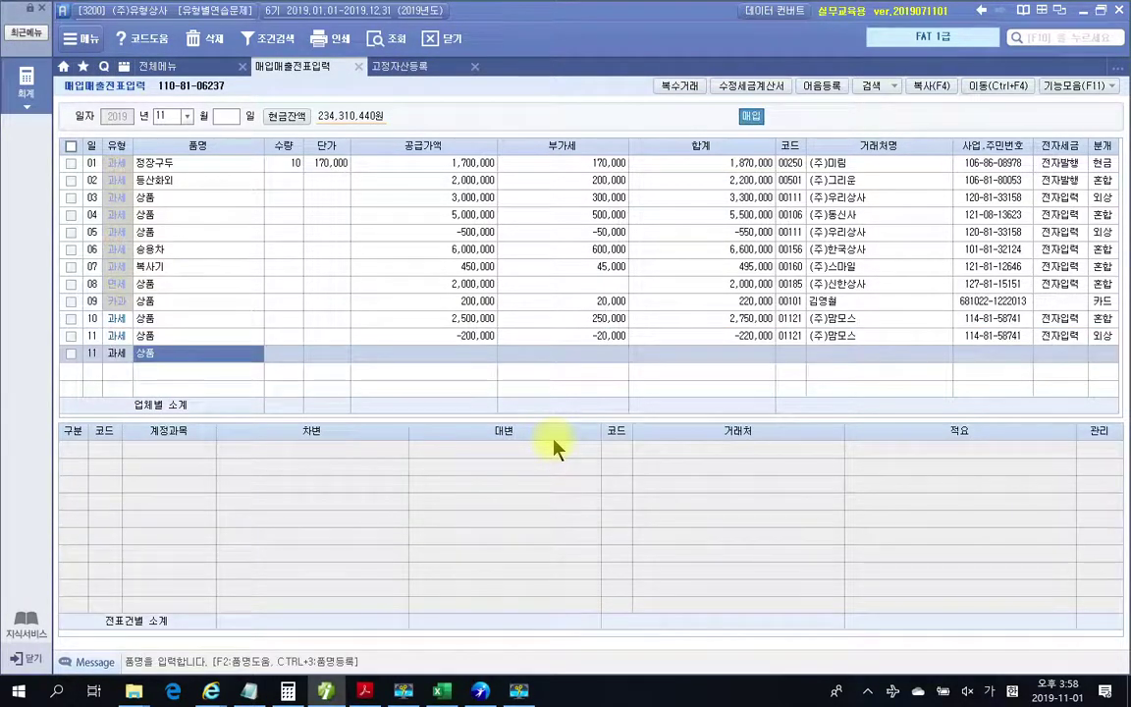
key("shift+Tab")
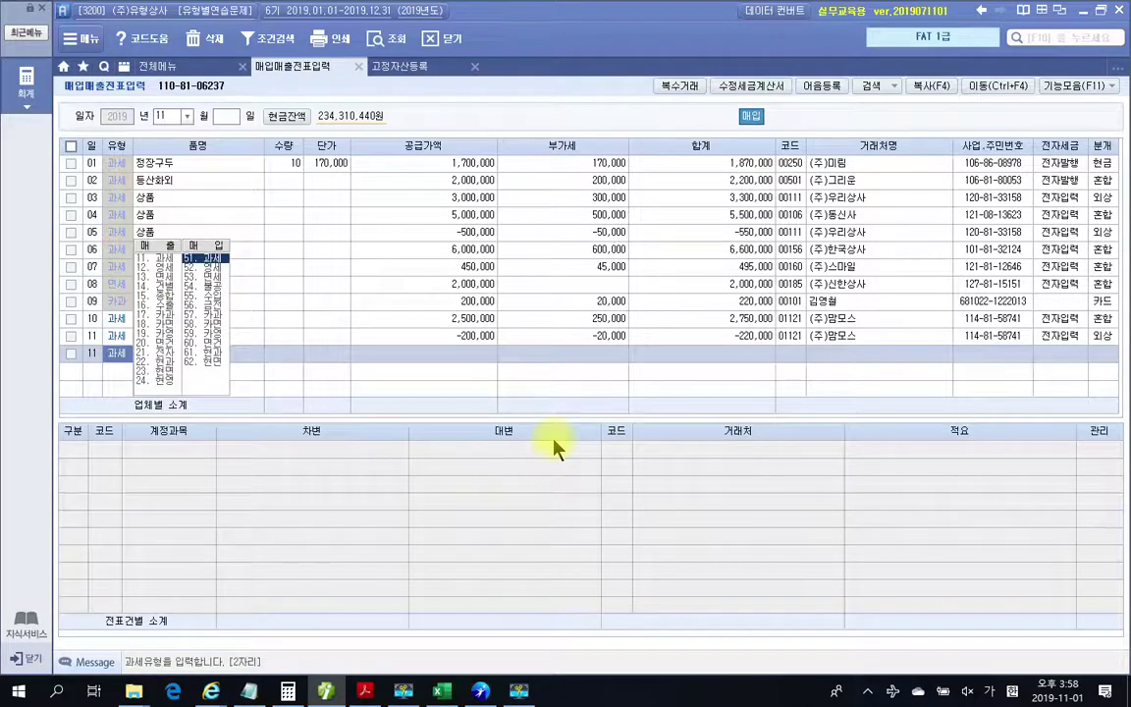
left_click(98, 372)
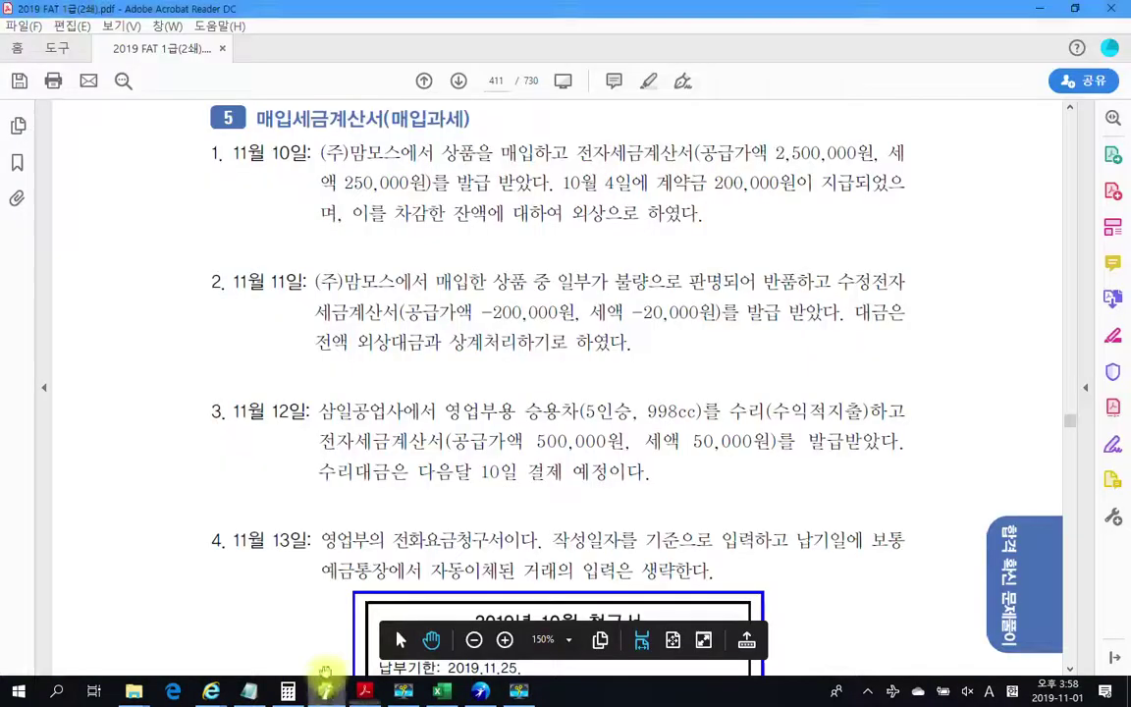
Step: Switch to Adobe Acrobat Reader and study the November 12 car repair exercise: supplier, amounts, expense account and payment terms
left_click(363, 690)
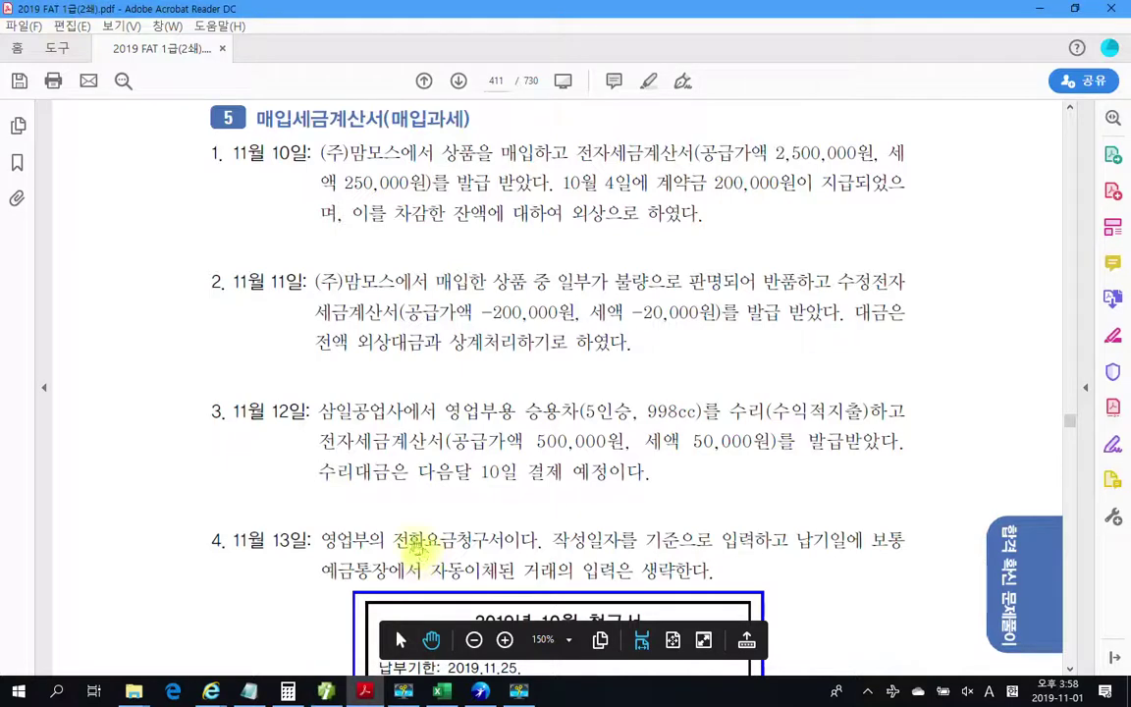
scroll(412, 545, "down", 3)
mouse_move(314, 234)
left_mouse_down()
mouse_move(393, 343)
mouse_move(945, 375)
left_mouse_up()
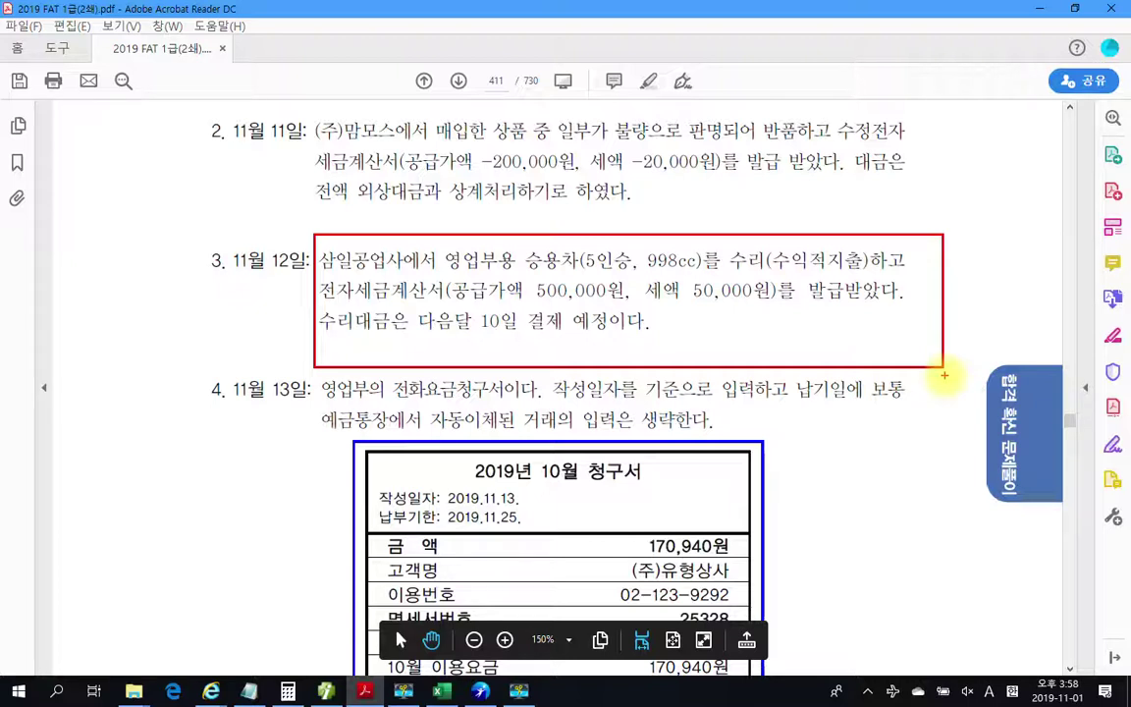
left_click_drag(581, 267, 707, 266)
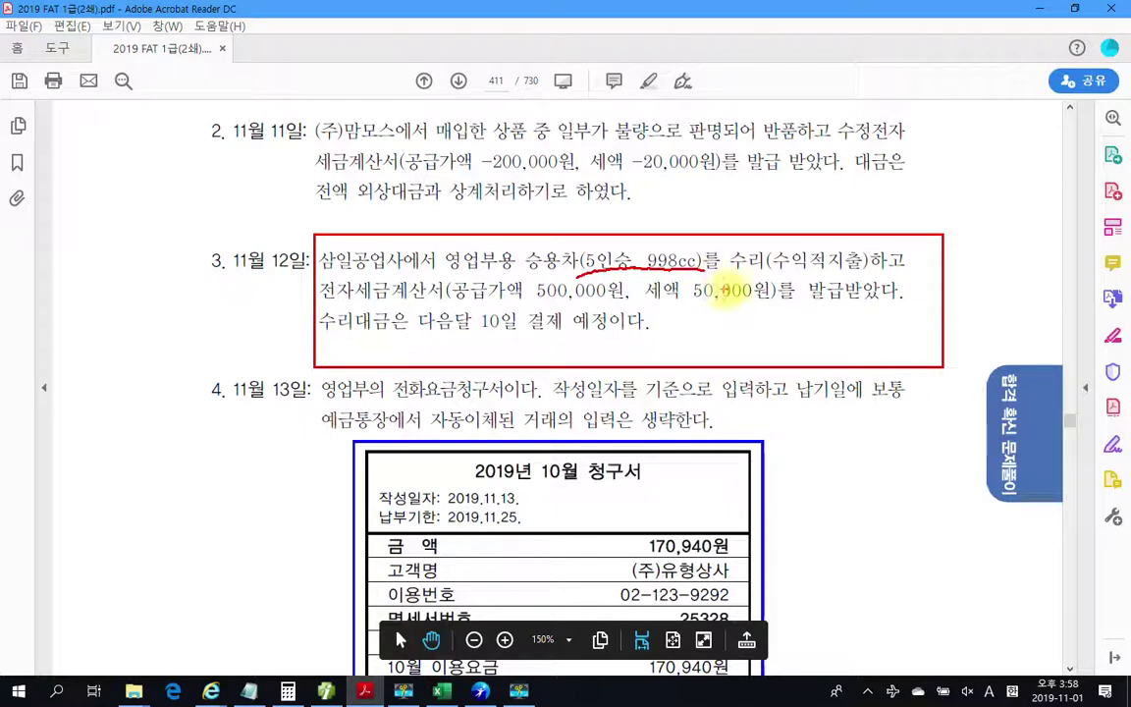
left_click_drag(772, 268, 860, 266)
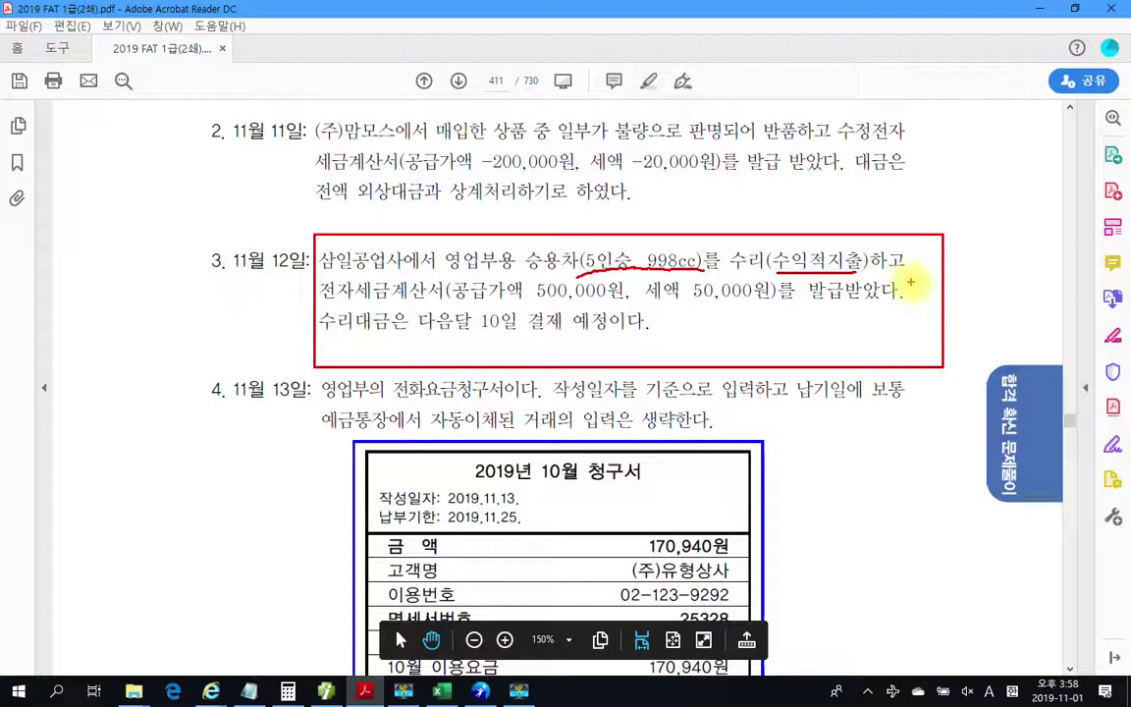
left_click_drag(758, 184, 782, 201)
mouse_move(769, 206)
left_mouse_down()
mouse_move(748, 238)
mouse_move(783, 233)
left_mouse_up()
mouse_move(793, 180)
left_mouse_down()
mouse_move(794, 235)
mouse_move(776, 186)
mouse_move(830, 196)
mouse_move(850, 236)
mouse_move(902, 178)
mouse_move(928, 236)
mouse_move(970, 214)
mouse_move(982, 246)
mouse_move(1022, 231)
mouse_move(1049, 167)
mouse_move(1047, 265)
left_mouse_up()
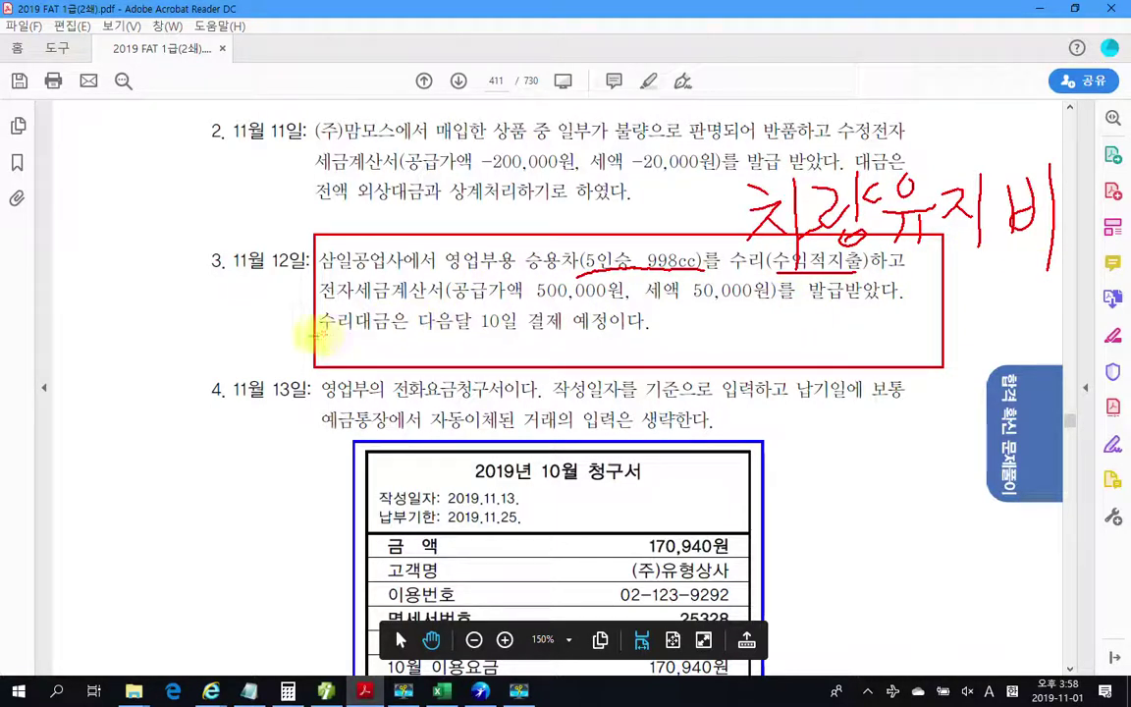
mouse_move(317, 339)
left_mouse_down()
mouse_move(526, 340)
mouse_move(455, 334)
mouse_move(393, 307)
mouse_move(580, 295)
mouse_move(624, 313)
mouse_move(570, 339)
mouse_move(489, 332)
left_mouse_up()
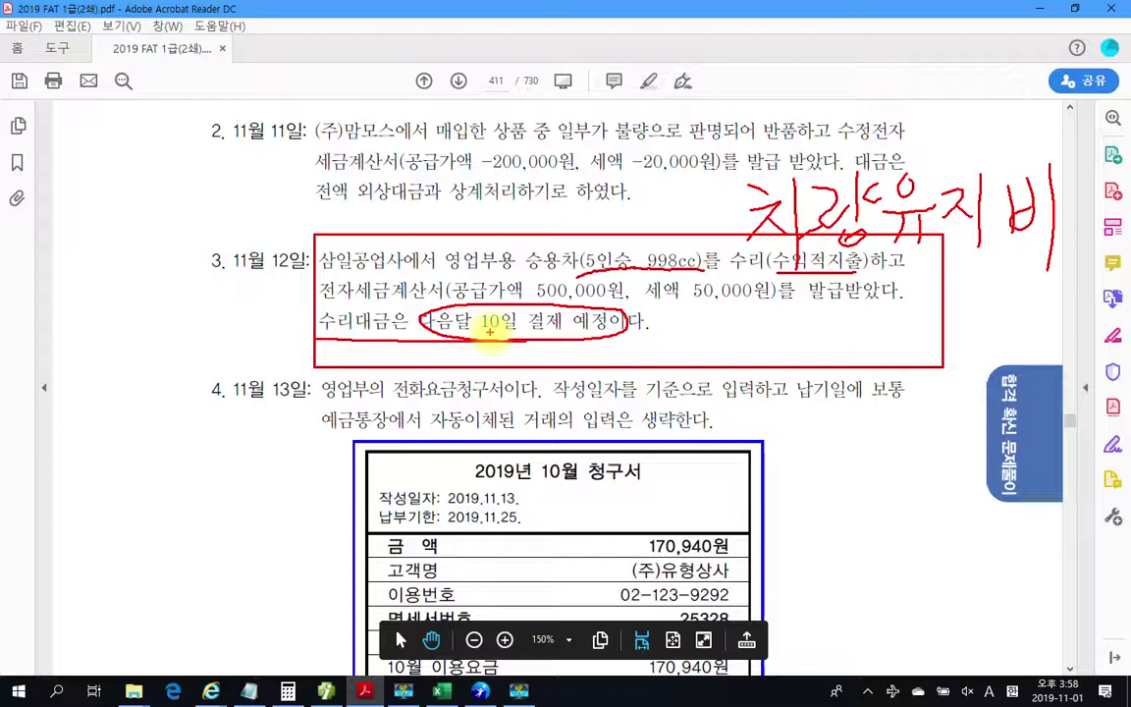
mouse_move(693, 317)
left_mouse_down()
mouse_move(697, 356)
mouse_move(725, 373)
left_mouse_up()
mouse_move(732, 320)
left_mouse_down()
mouse_move(743, 344)
mouse_move(791, 372)
mouse_move(813, 329)
mouse_move(815, 371)
mouse_move(855, 330)
mouse_move(869, 354)
mouse_move(889, 349)
left_mouse_up()
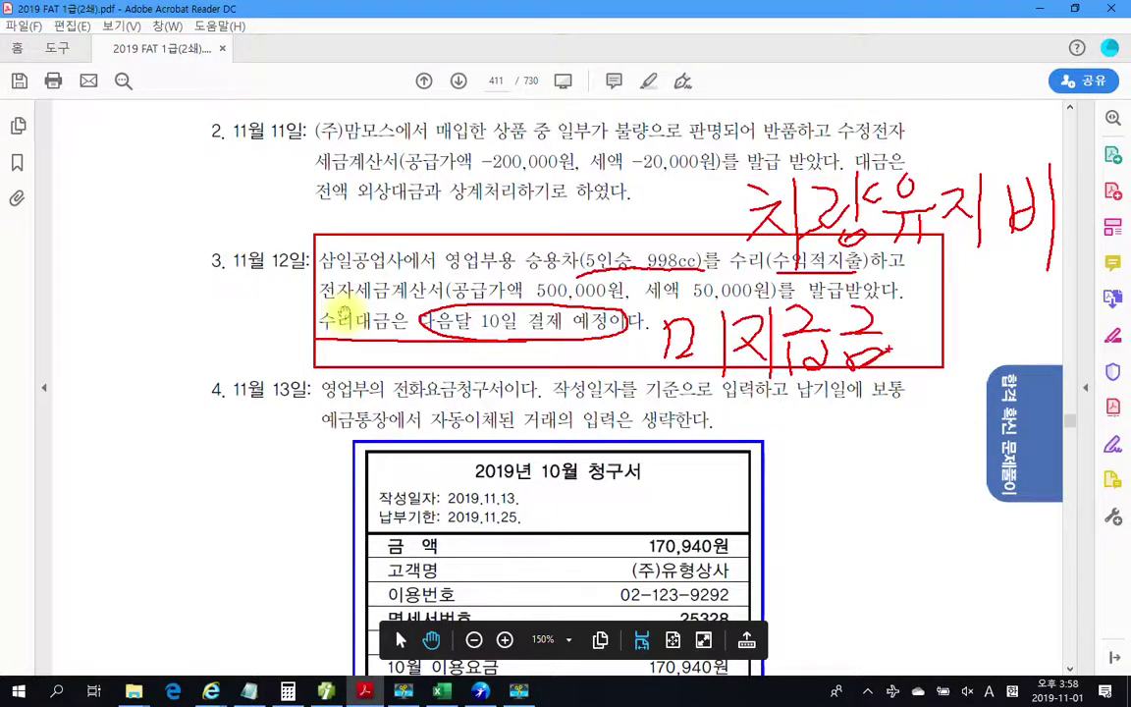
key("Escape")
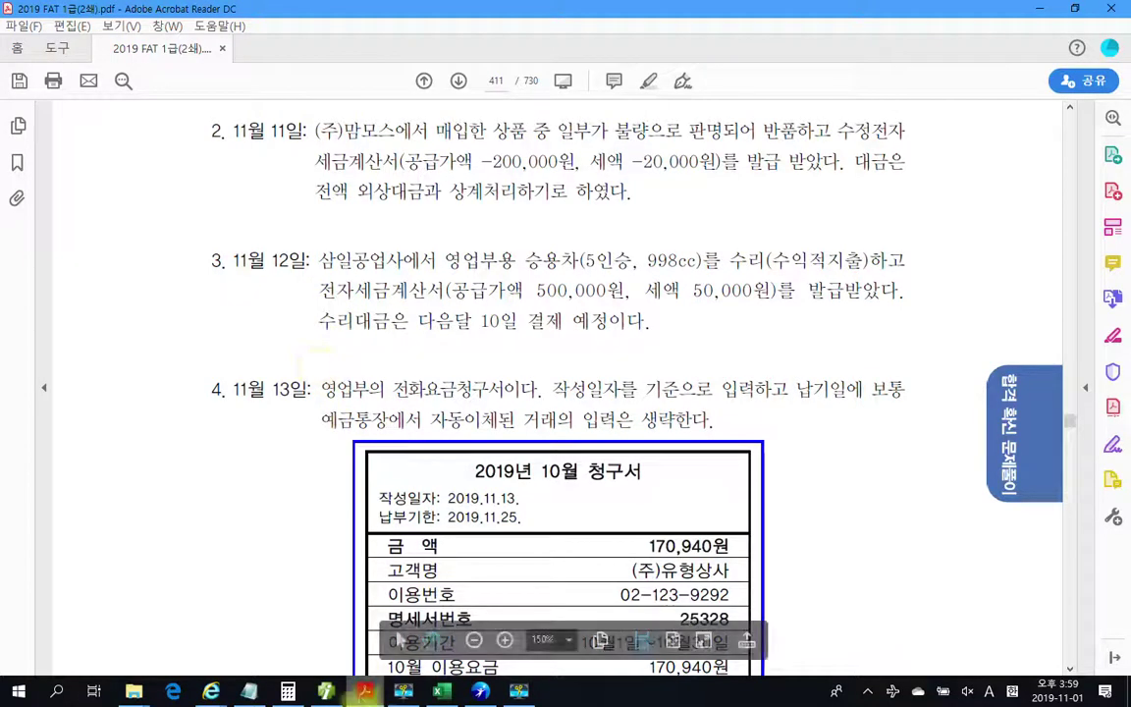
Step: Return to the accounting program and start a November 12 line with purchase type 51.과세
left_click(332, 695)
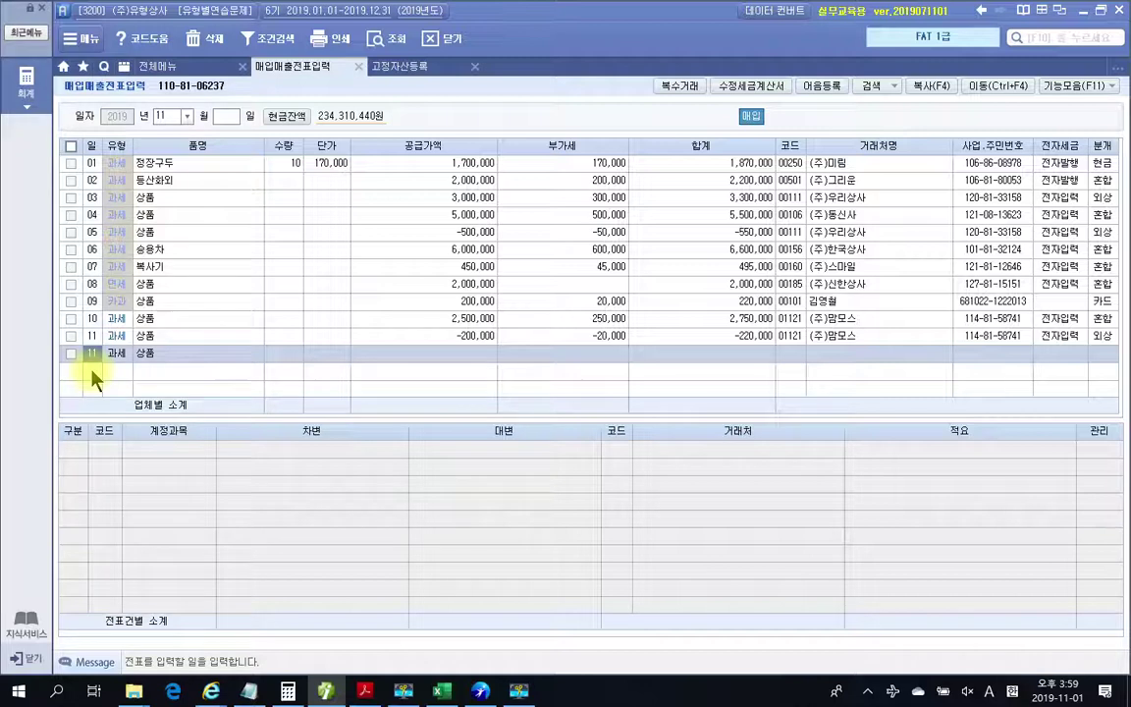
key("Return")
key("Return")
key("Return")
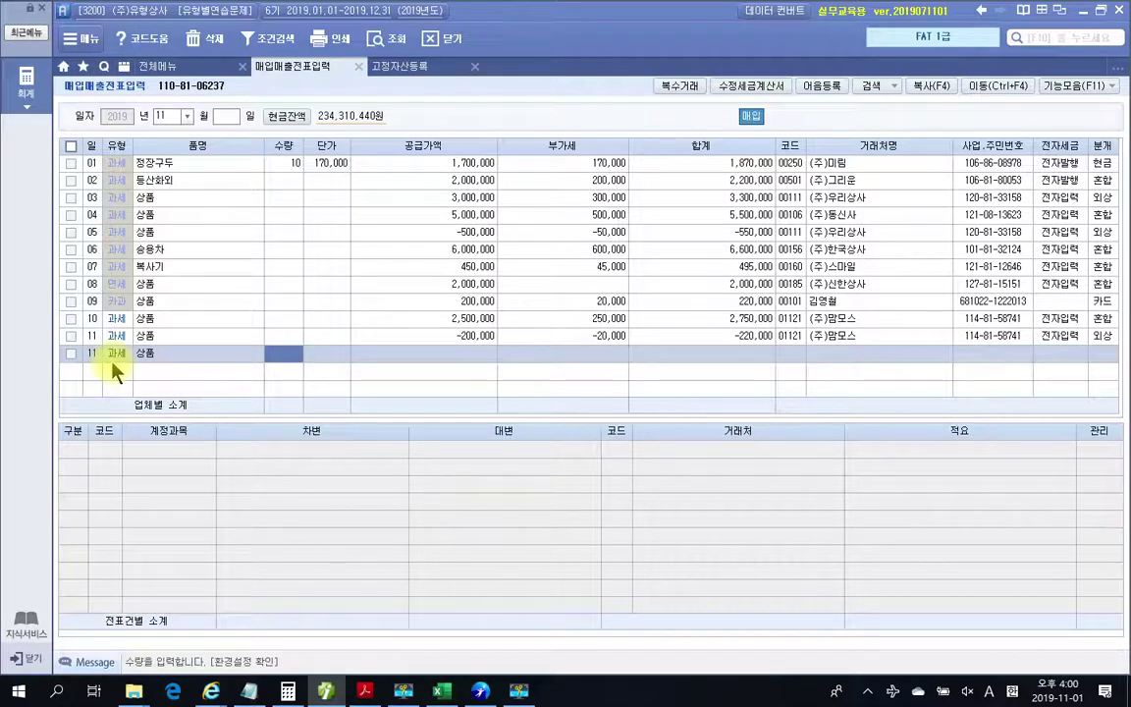
key("shift+Tab")
key("shift+Tab")
key("shift+Tab")
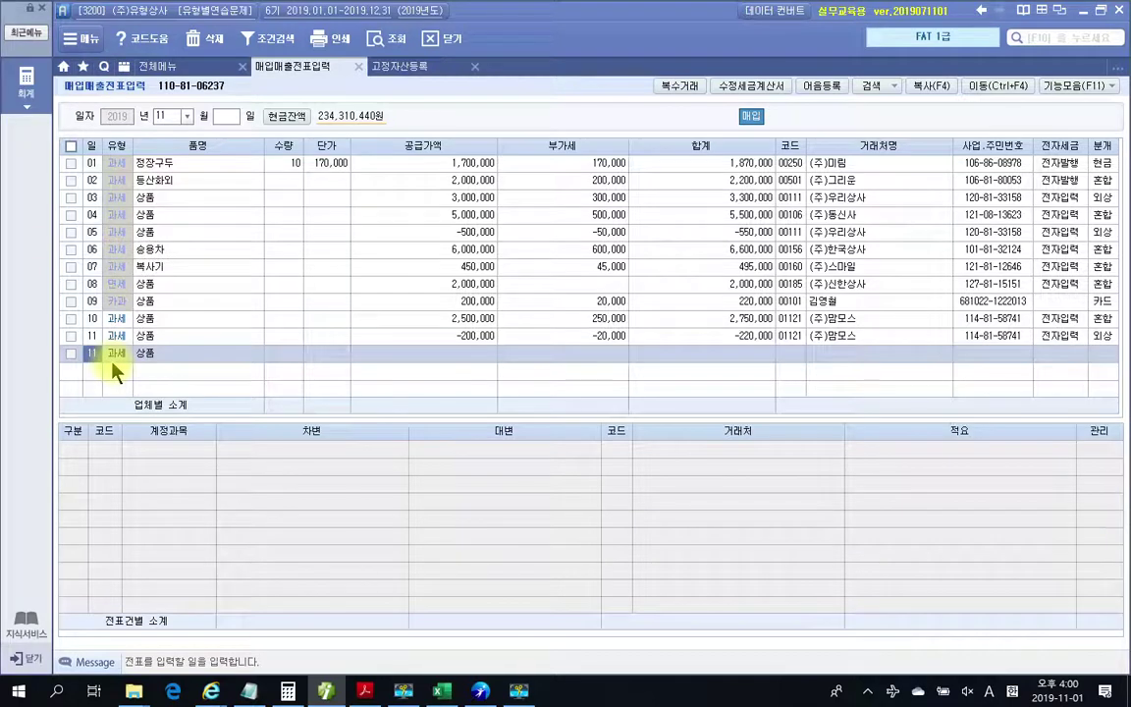
type("12")
key("Return")
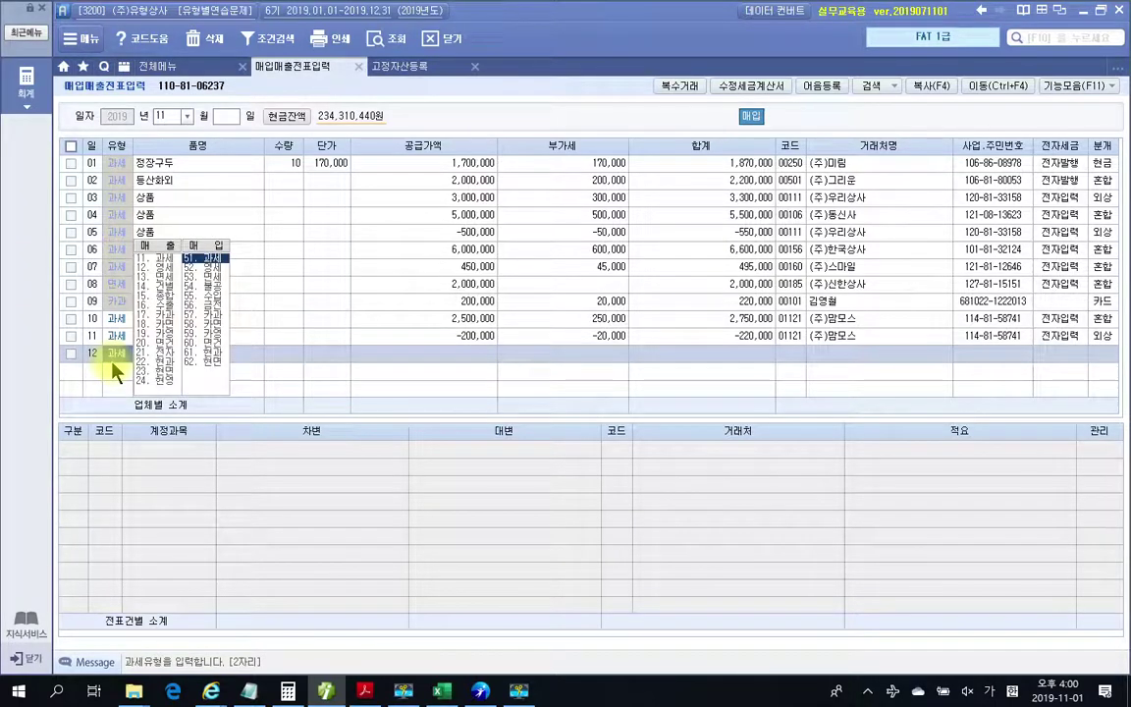
key("Return")
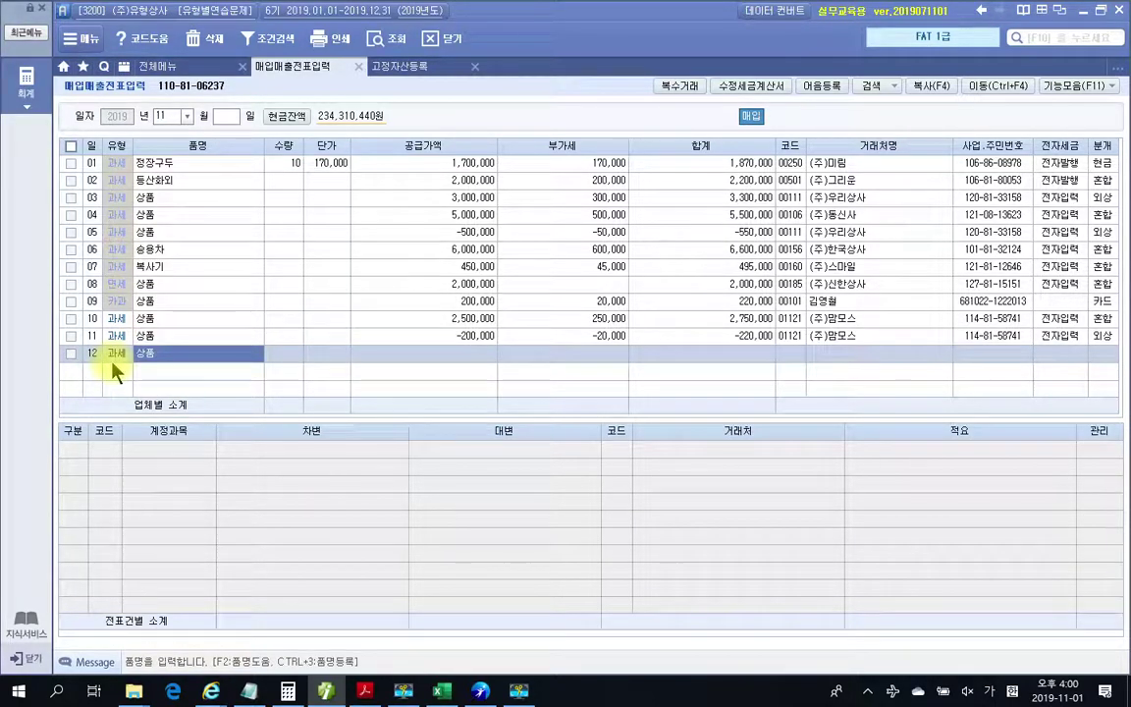
Step: Enter 승용차수리 as the November 12 item, leave 수량 and 단가 blank, and enter a 공급가액 of 500,000 with its 부가세
type("정")
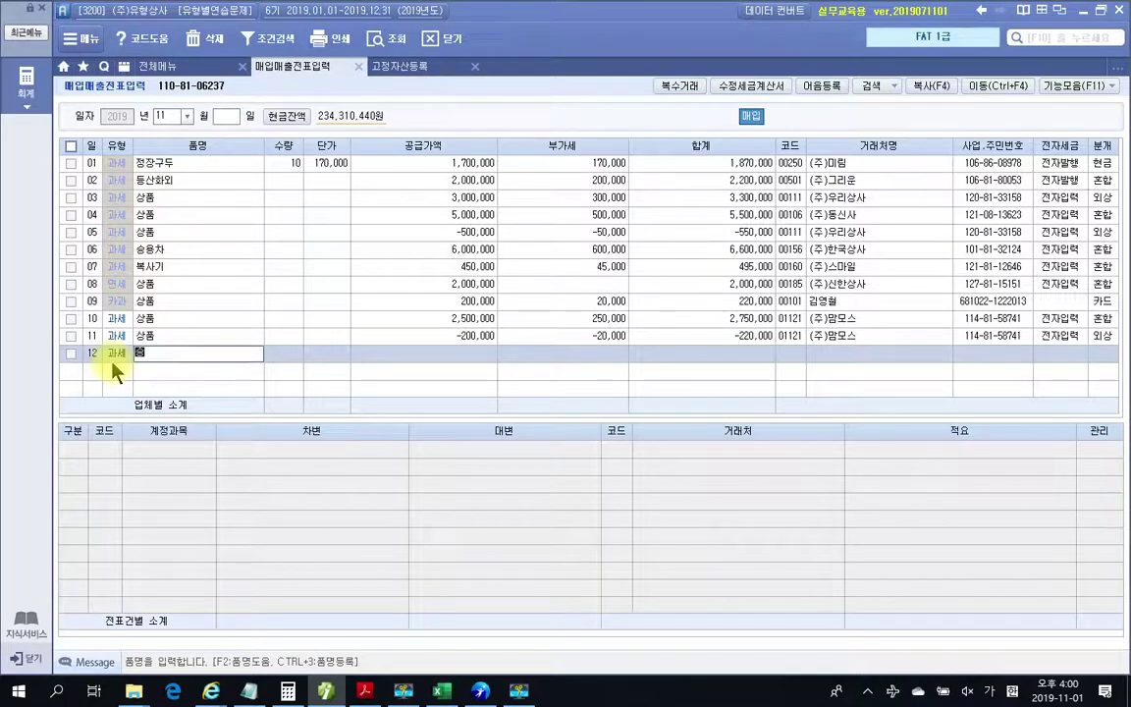
type("용차수리")
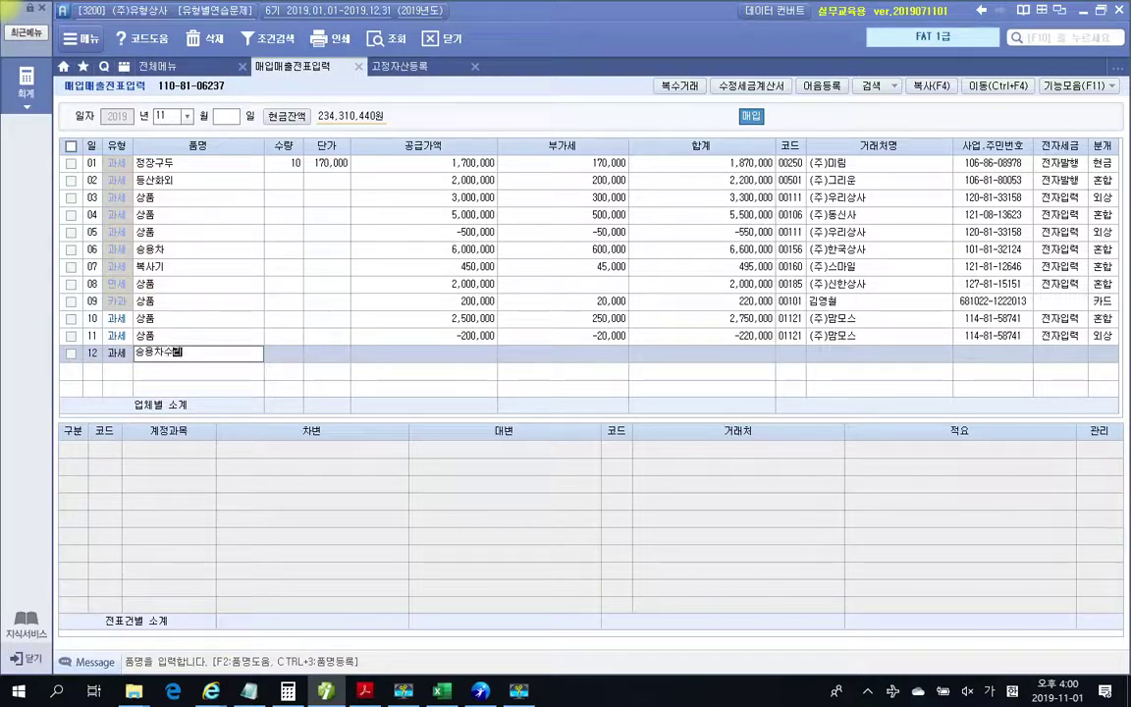
key("Return")
key("Return")
key("Return")
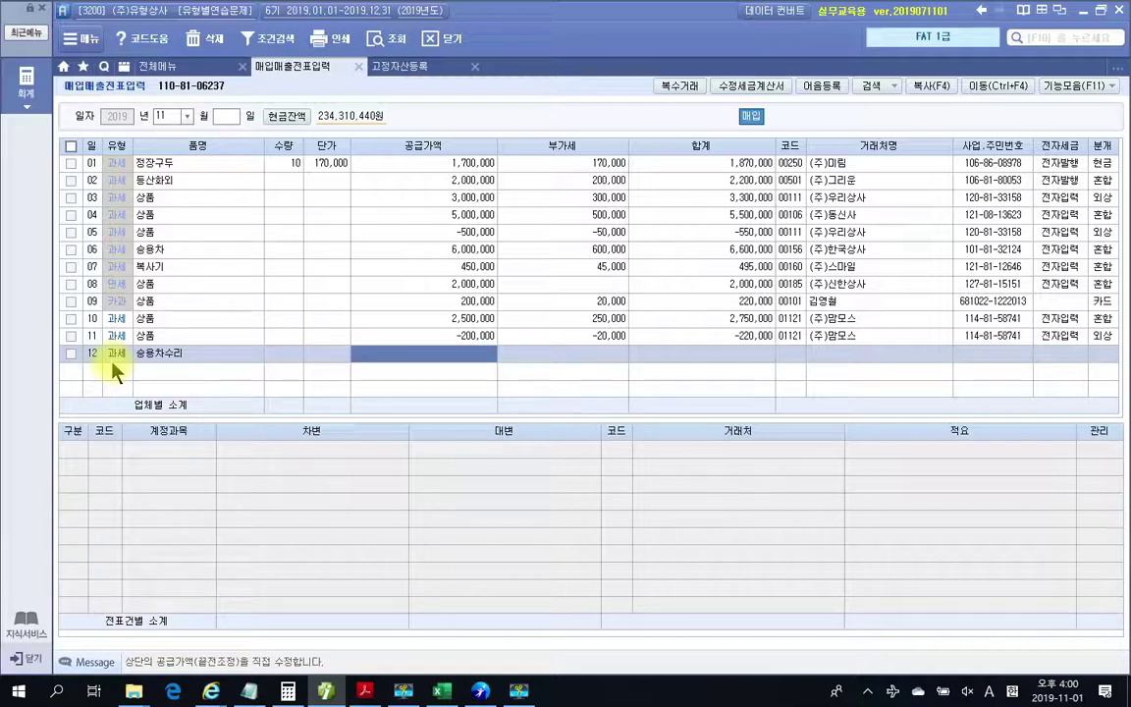
type("500,000")
key("Return")
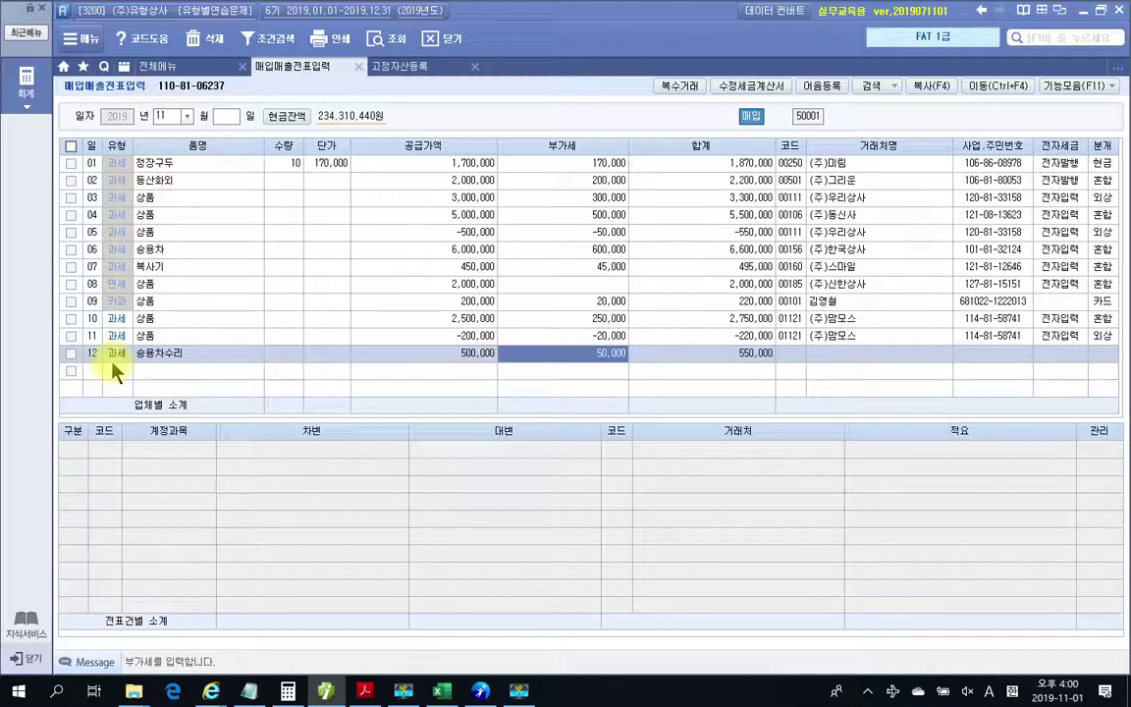
key("Return")
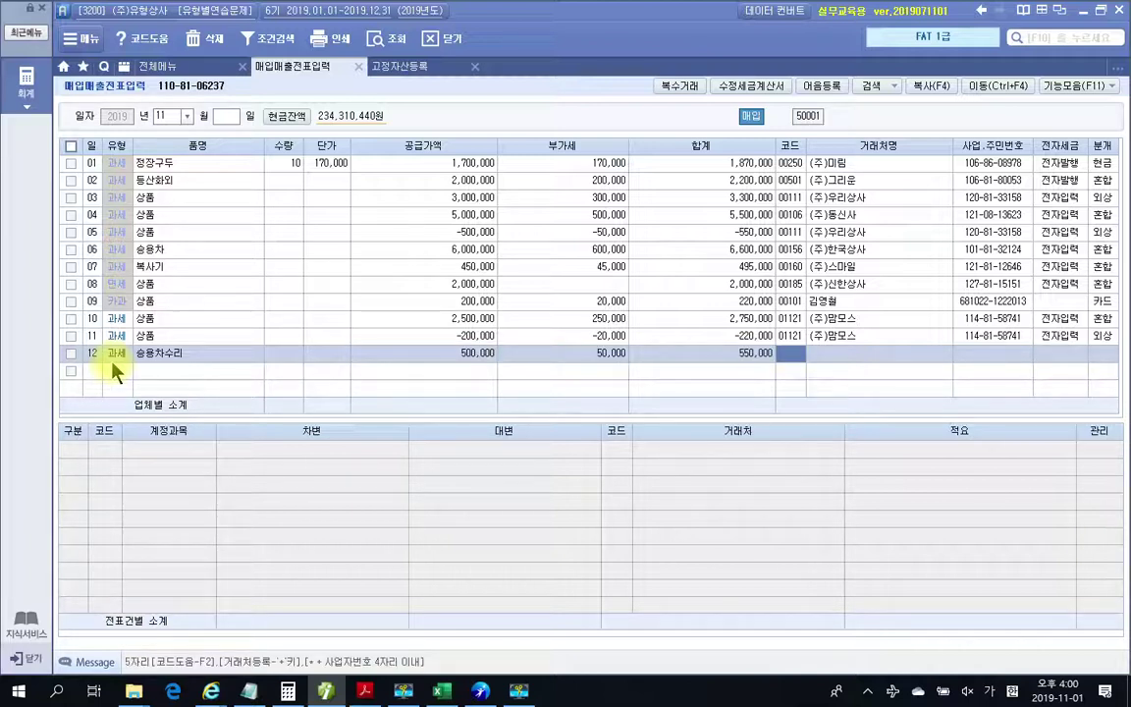
Step: Set the supplier of the November 12 line to 삼일공업사
type("삼일")
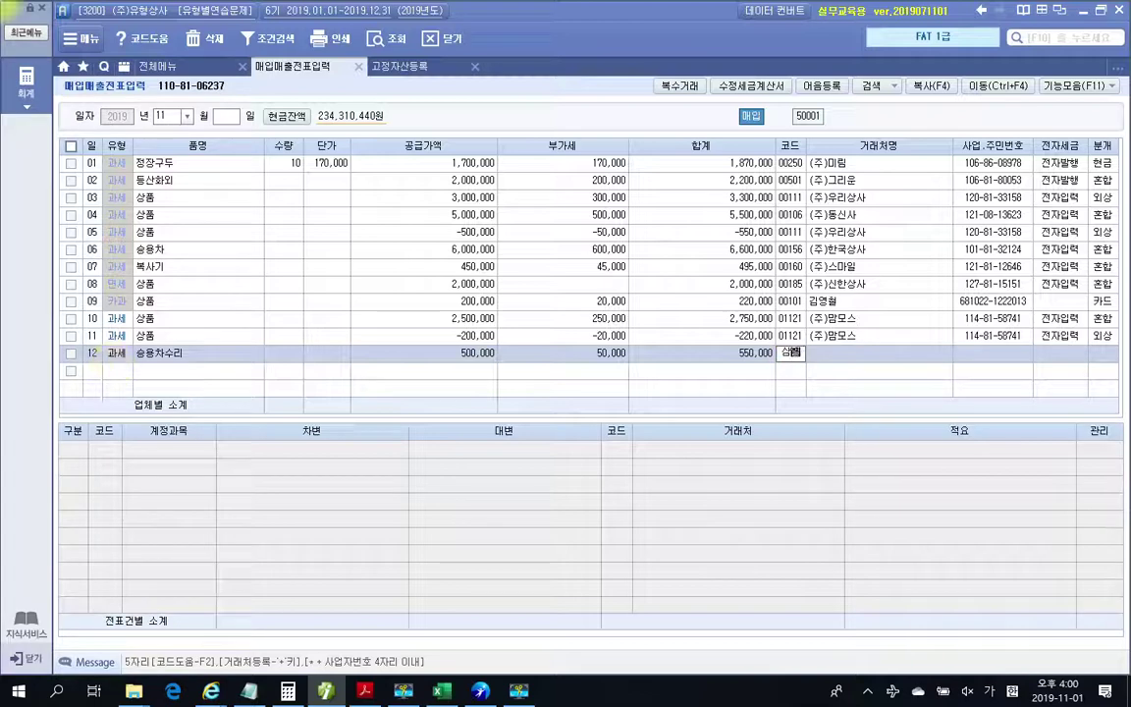
key("Return")
key("Return")
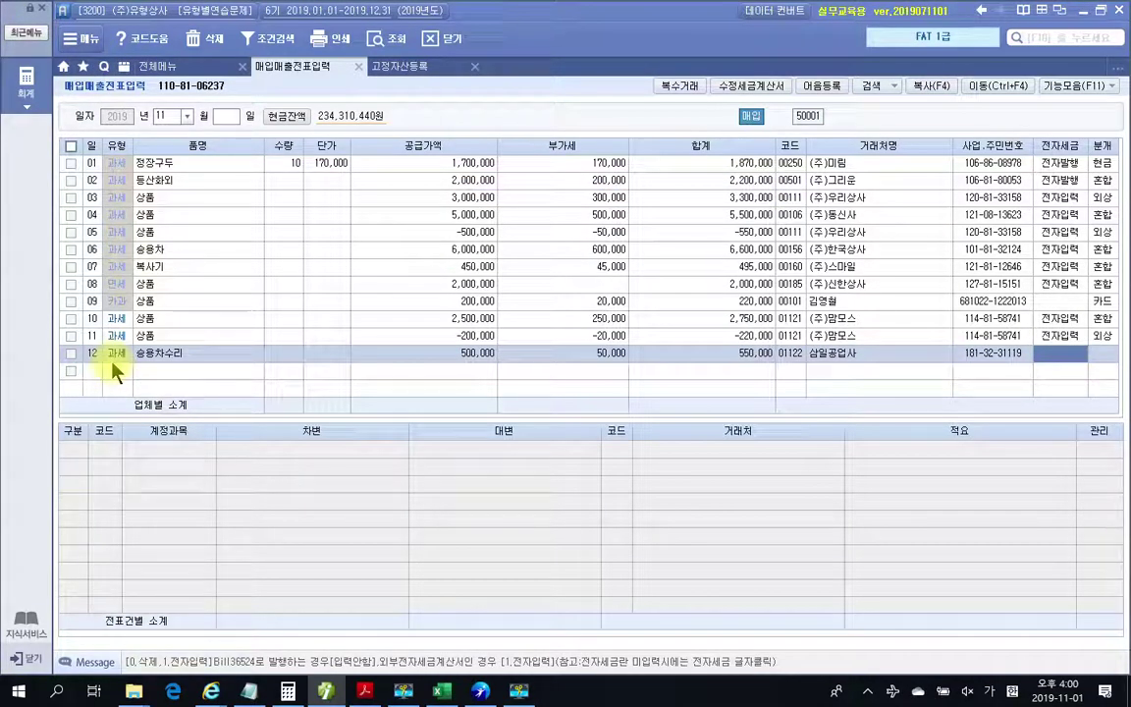
Step: Mark the November 12 line's tax invoice as 전자입력, set its 분개 to 혼합, and go to the 상품 entry's account code
type("1")
key("Return")
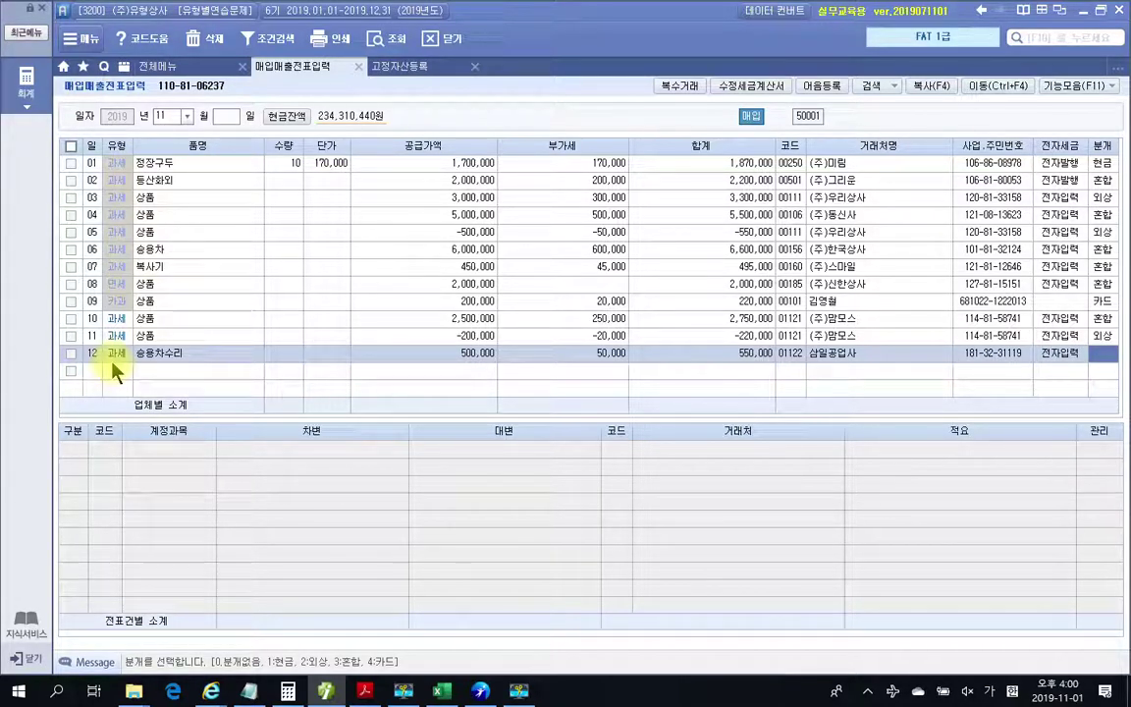
key("3")
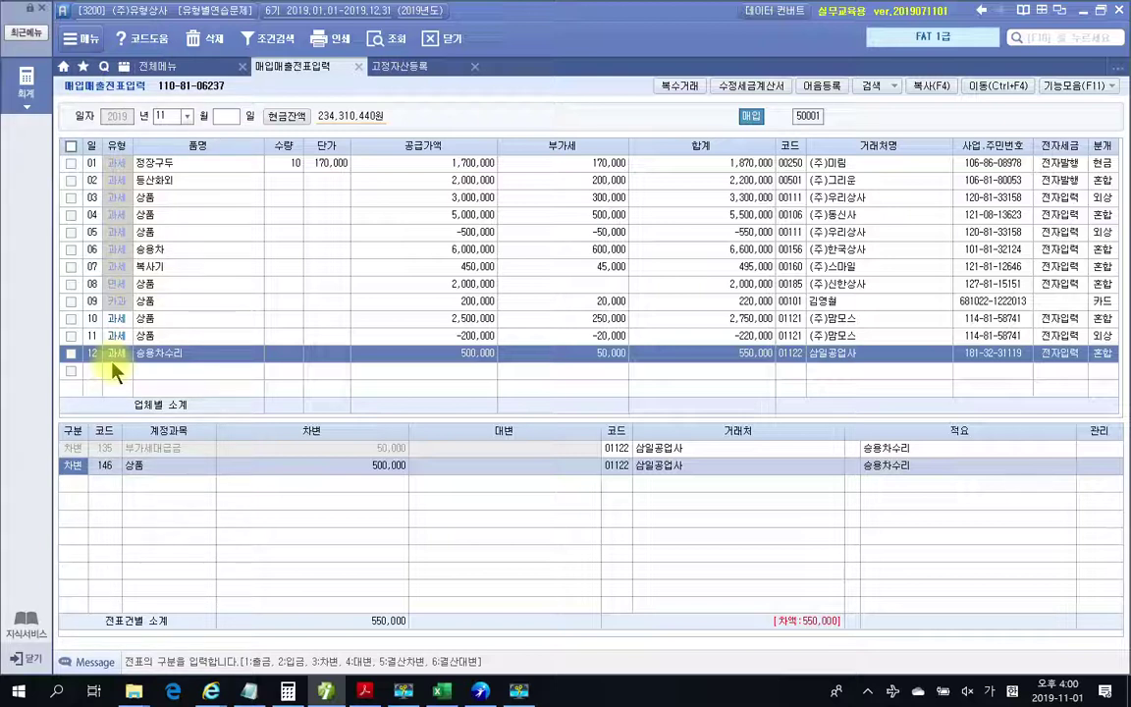
key("Return")
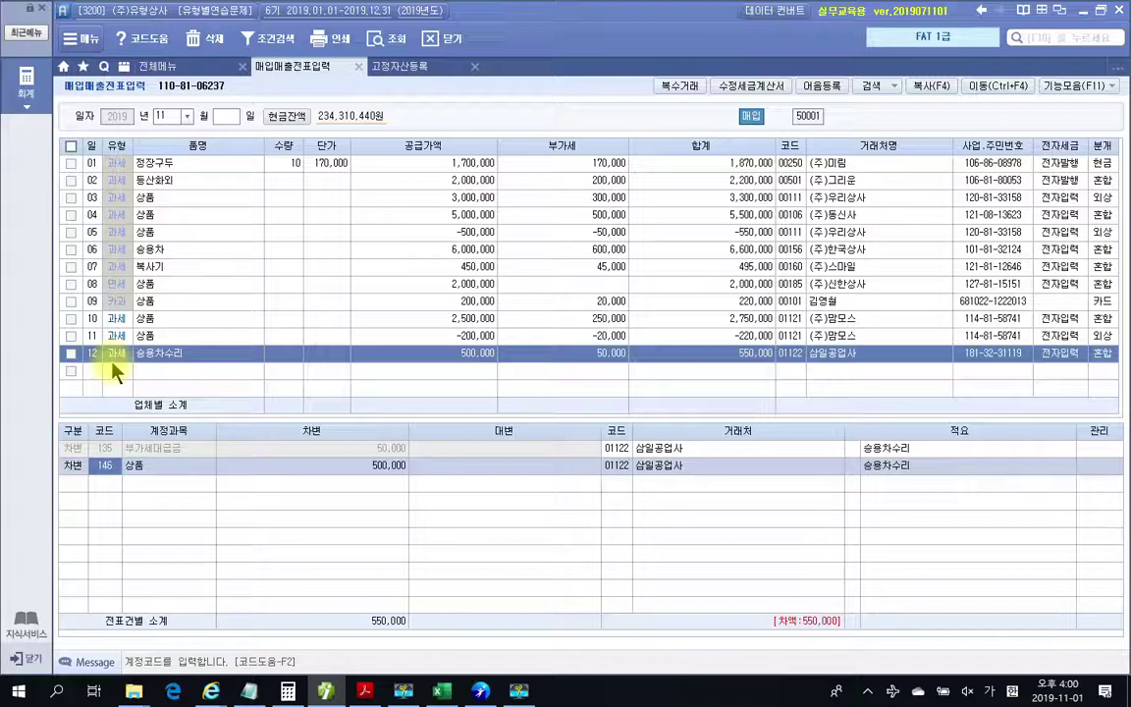
Step: Look up accounts matching 차량 and replace the 상품 account of the November 12 entry with 822 차량유지비
type("차변")
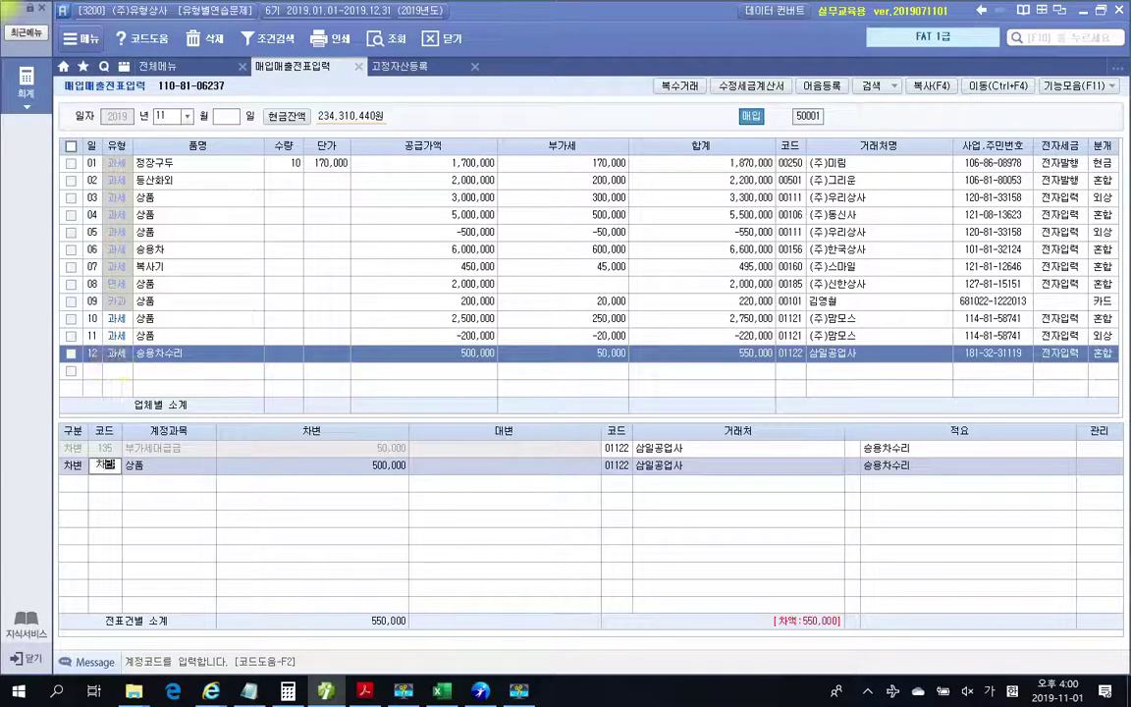
key("Return")
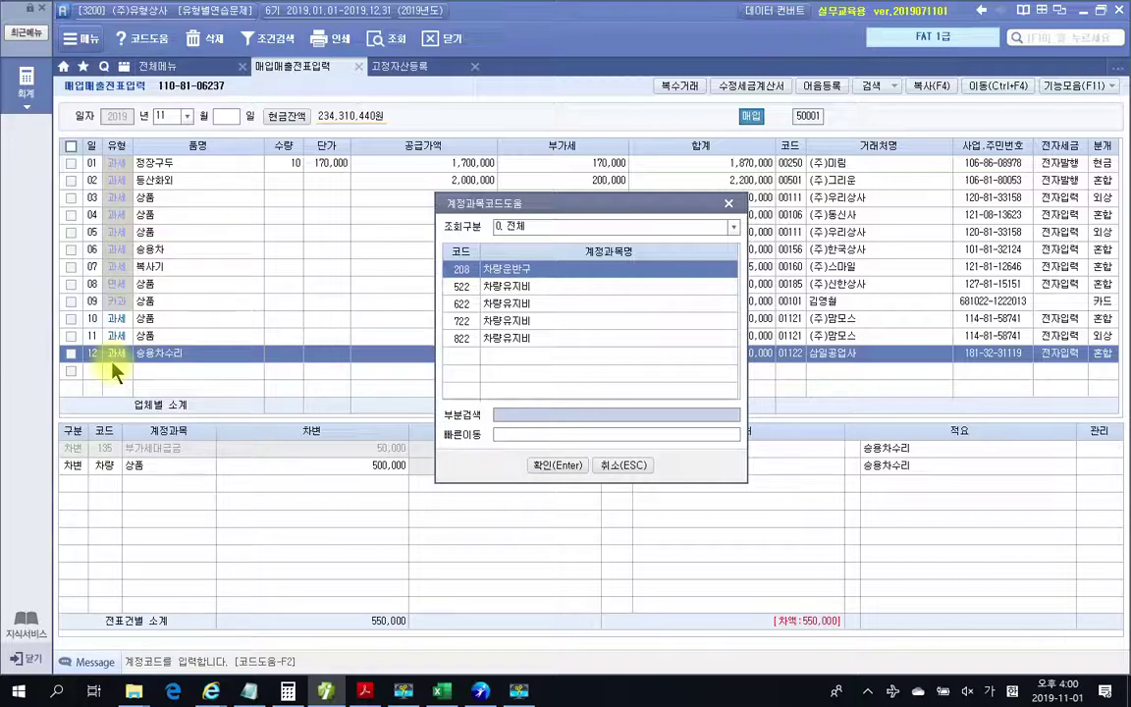
key("Down")
key("Down")
key("Down")
key("Down")
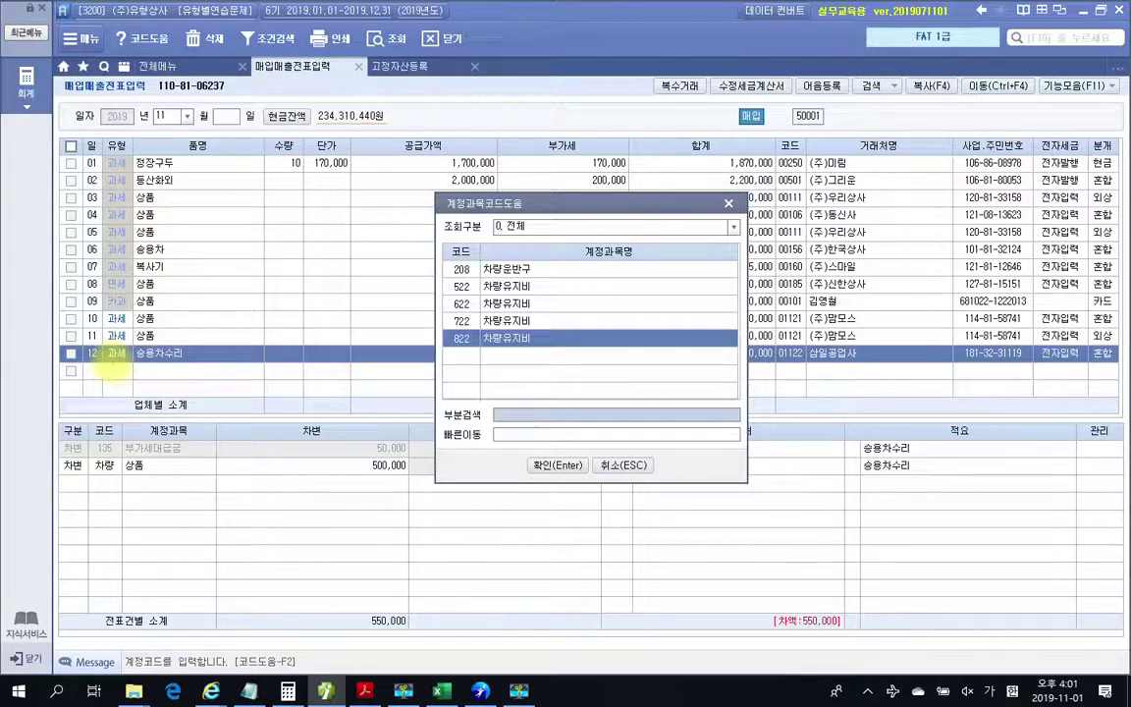
mouse_move(489, 246)
left_mouse_down()
mouse_move(481, 280)
mouse_move(433, 241)
left_mouse_up()
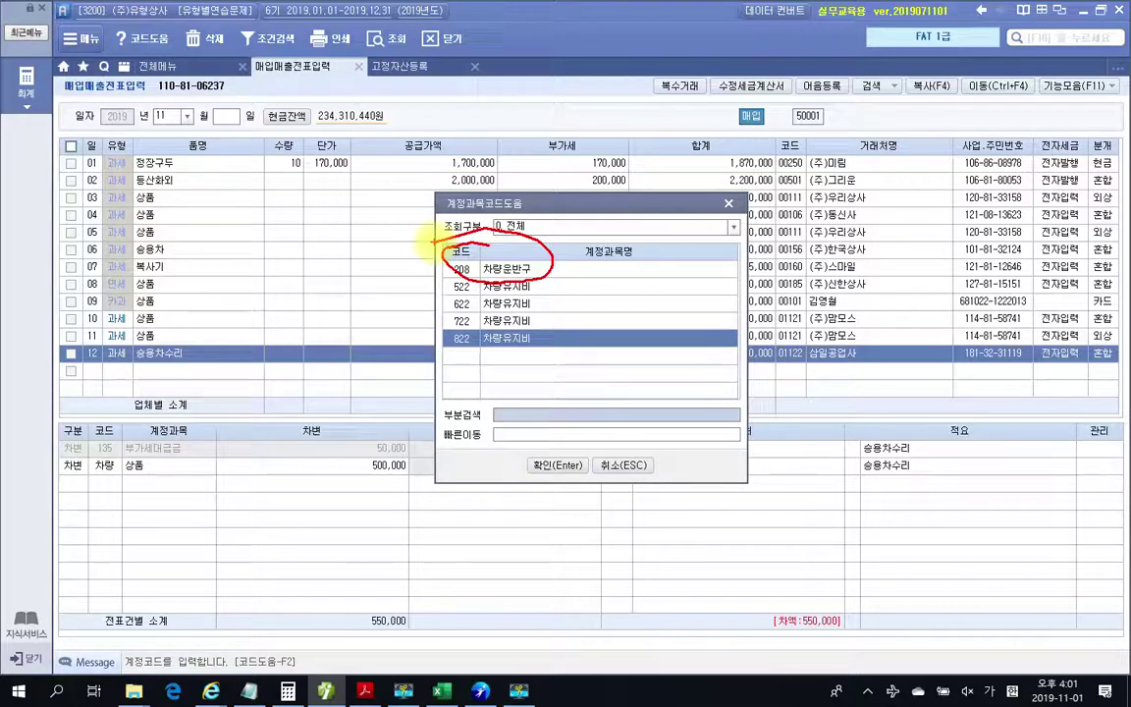
mouse_move(456, 305)
left_mouse_down()
mouse_move(586, 356)
mouse_move(432, 308)
left_mouse_up()
mouse_move(634, 349)
left_mouse_down()
mouse_move(664, 328)
mouse_move(671, 344)
left_mouse_up()
left_click_drag(619, 366, 698, 366)
left_click_drag(663, 385, 651, 419)
mouse_move(550, 257)
left_mouse_down()
mouse_move(645, 227)
mouse_move(664, 275)
mouse_move(695, 242)
left_mouse_up()
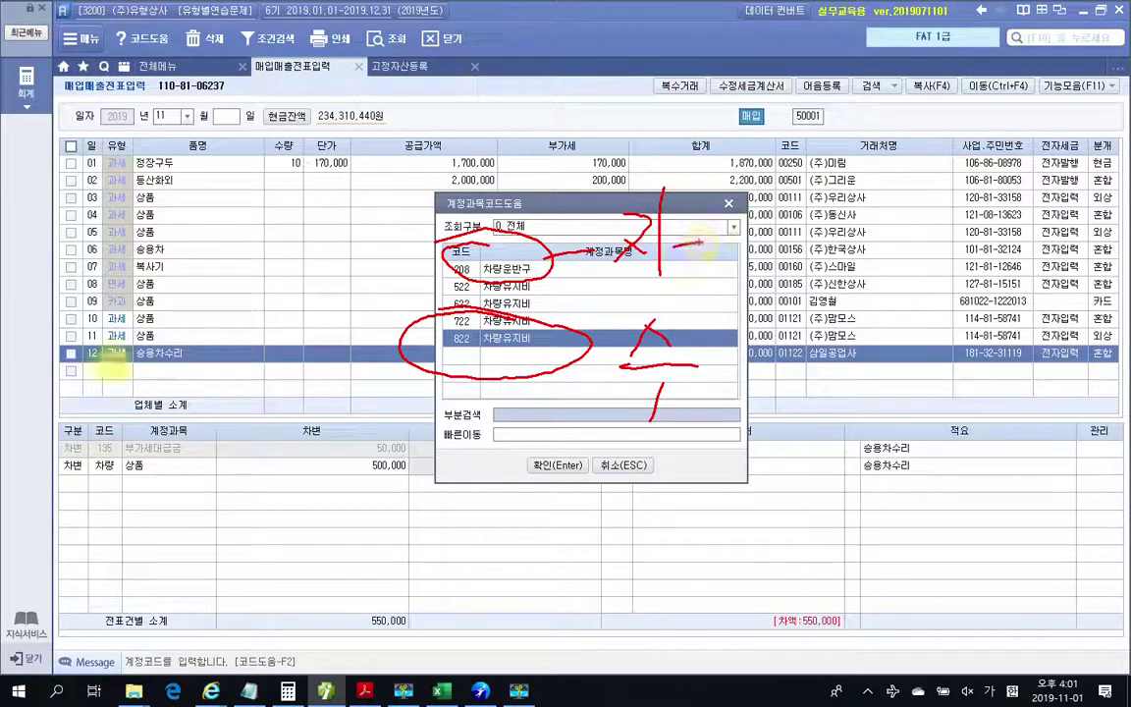
key("Escape")
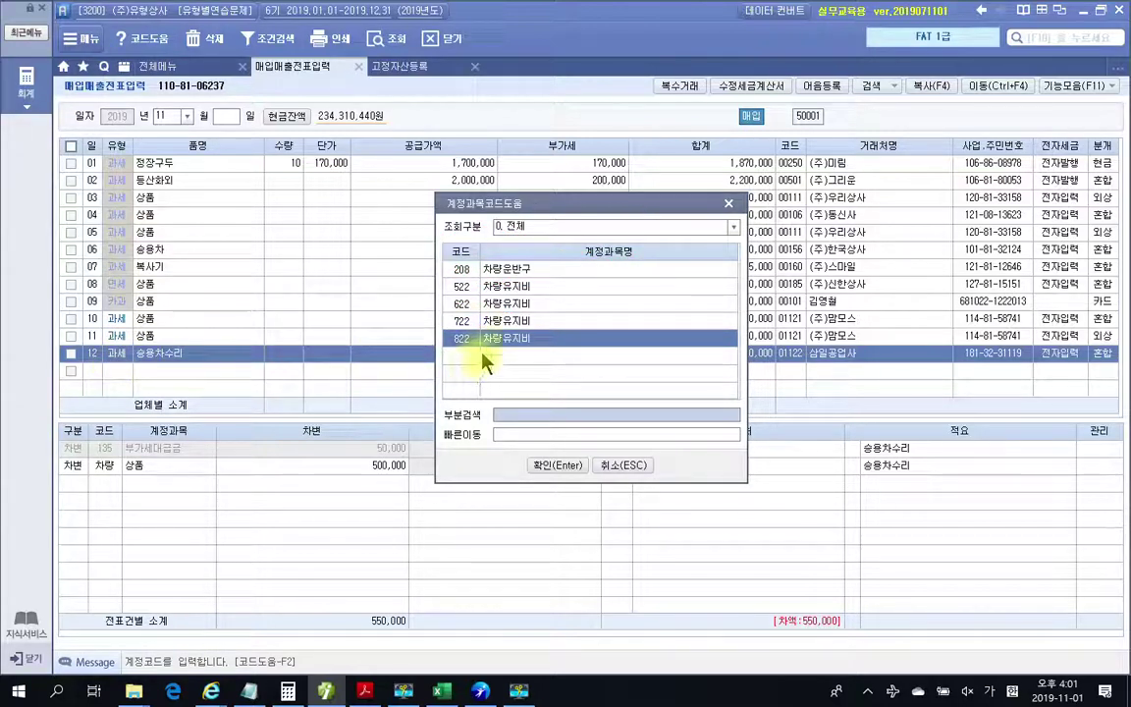
left_click(548, 466)
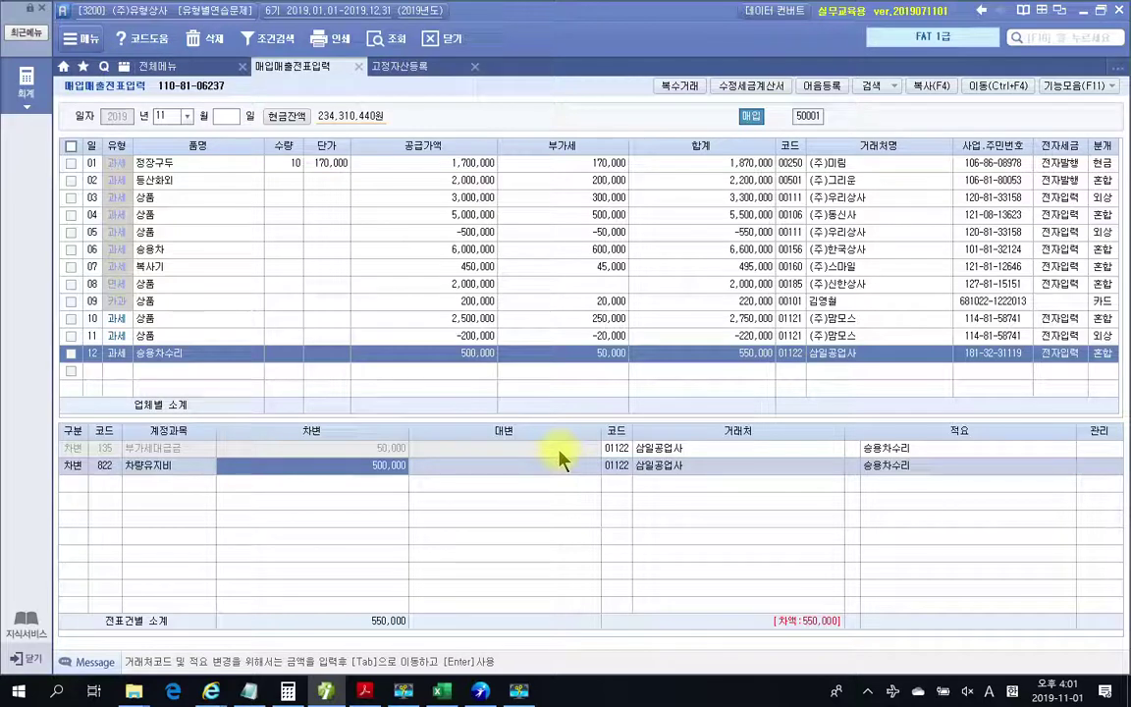
Step: Keep the 차량유지비 amount and add a 대변 line with account 253 미지급금 for 550,000
key("Return")
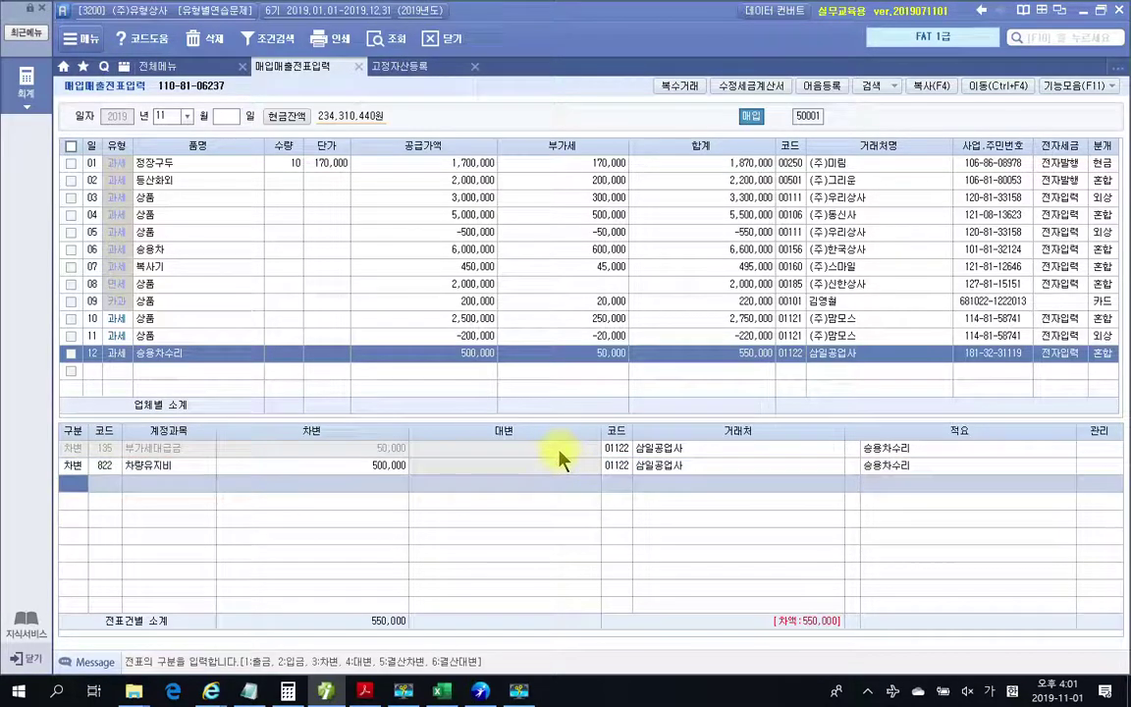
type("4")
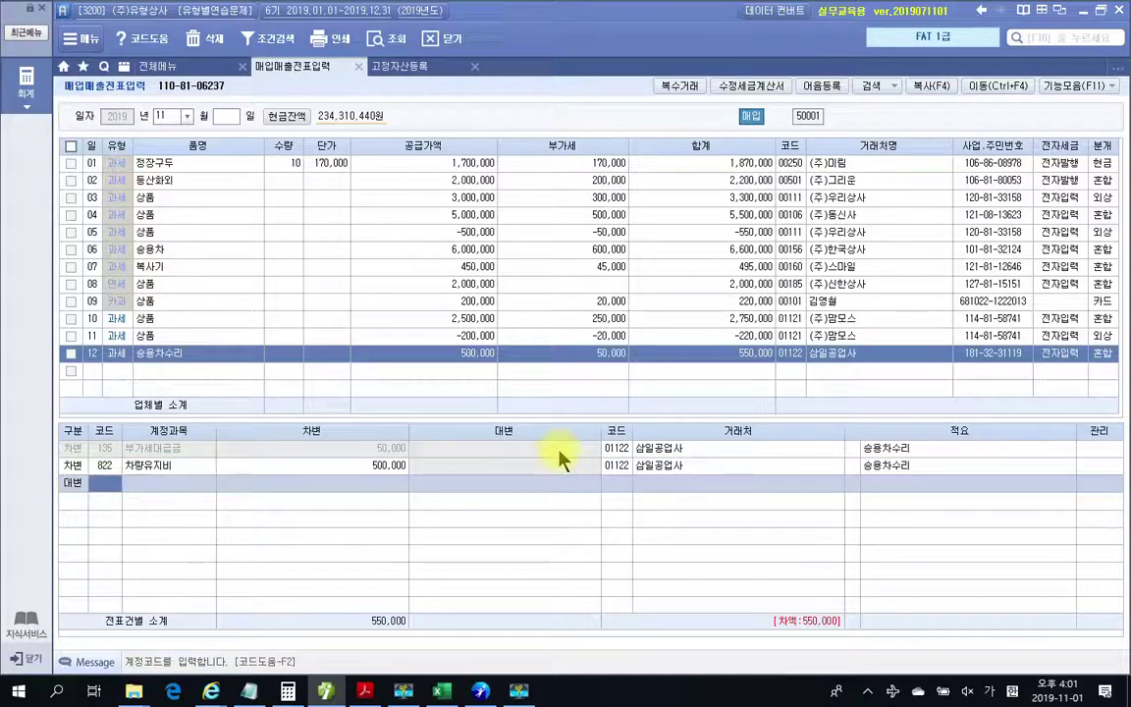
type("253")
key("Return")
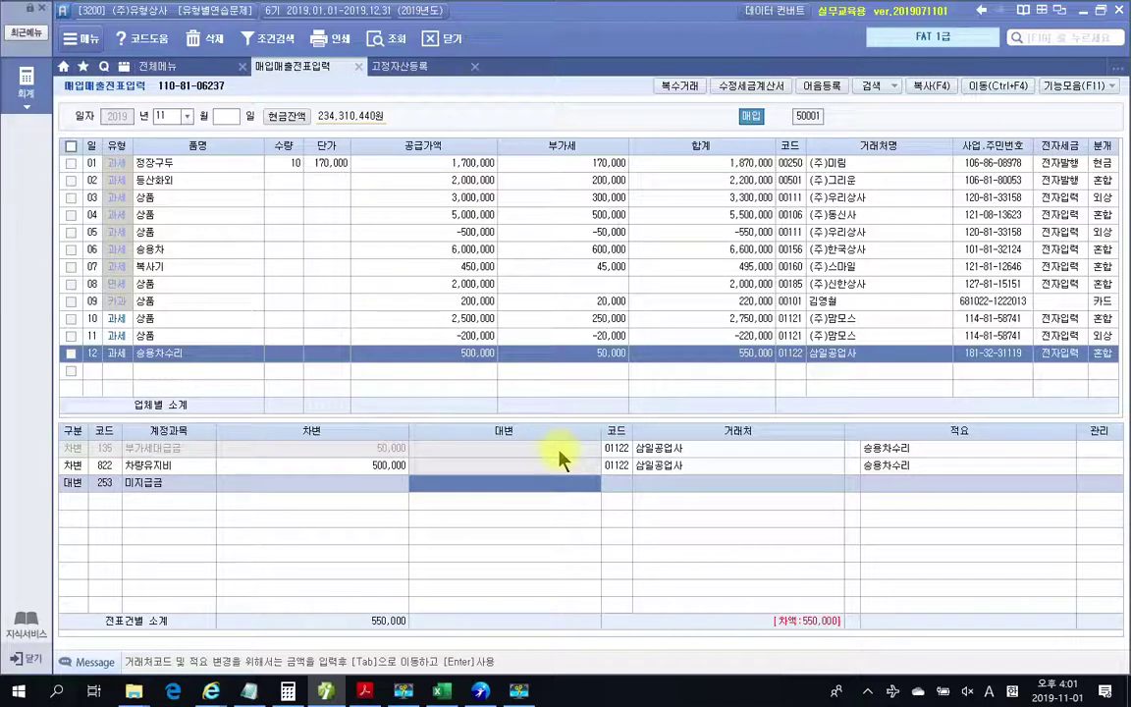
type("5500000")
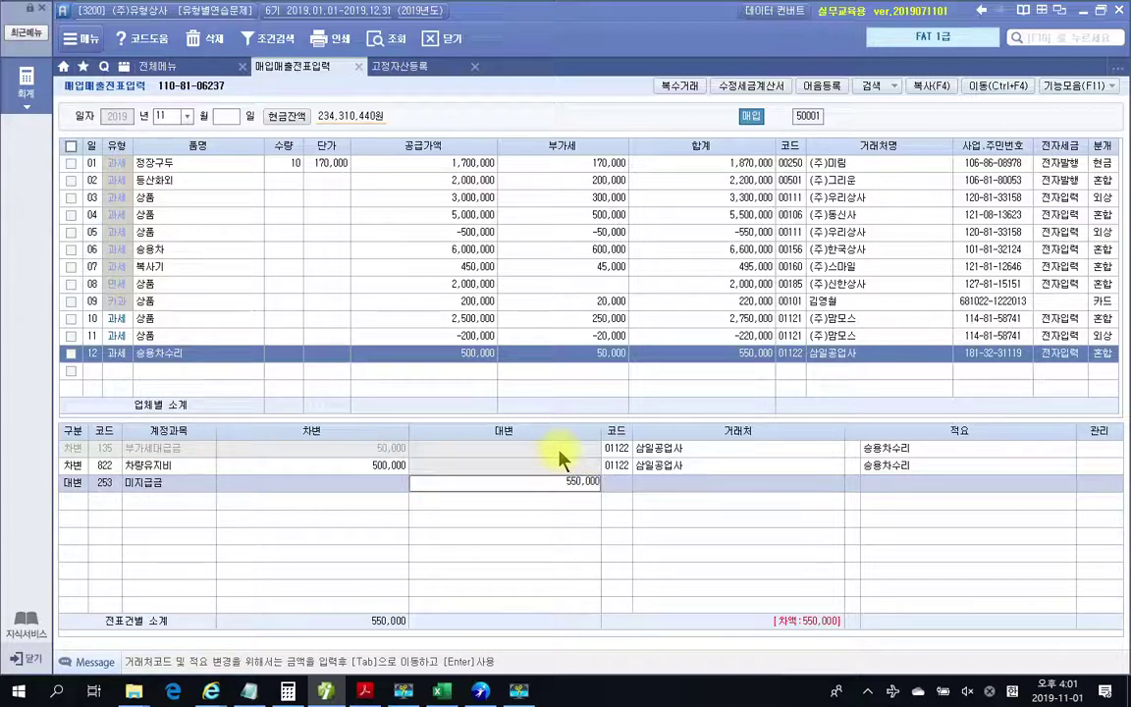
key("Return")
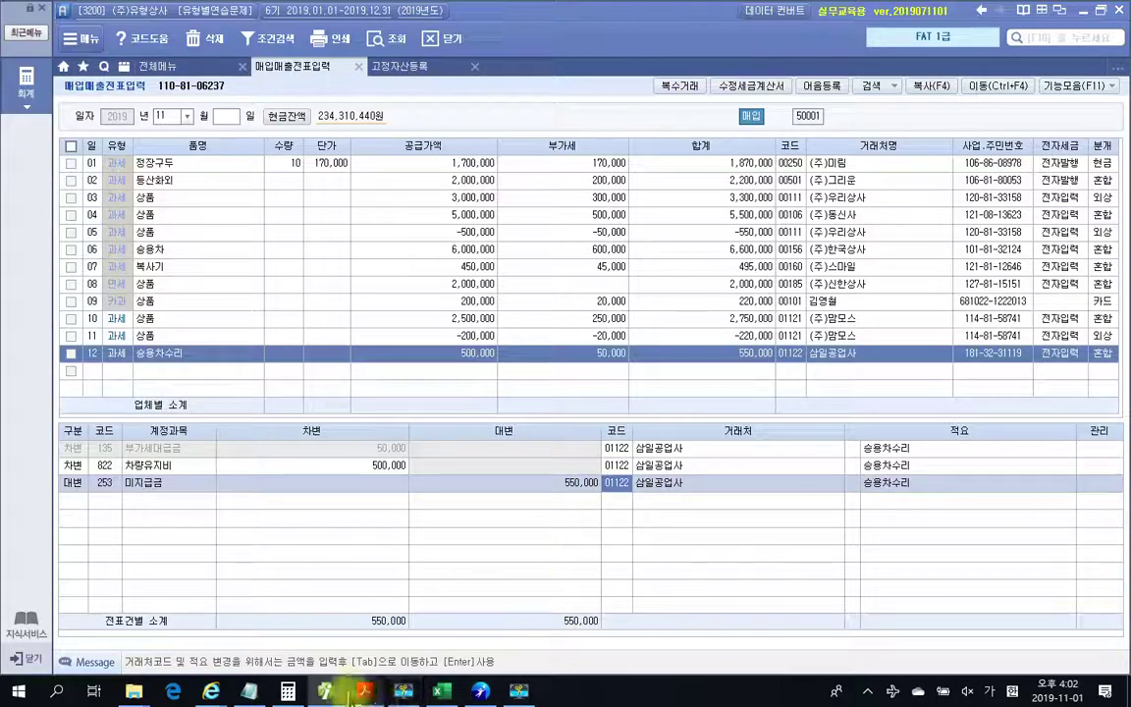
Step: Switch to the exercise PDF in Acrobat Reader and find problem 4, the November 13 telephone bill
left_click(364, 691)
scroll(380, 550, "down", 6)
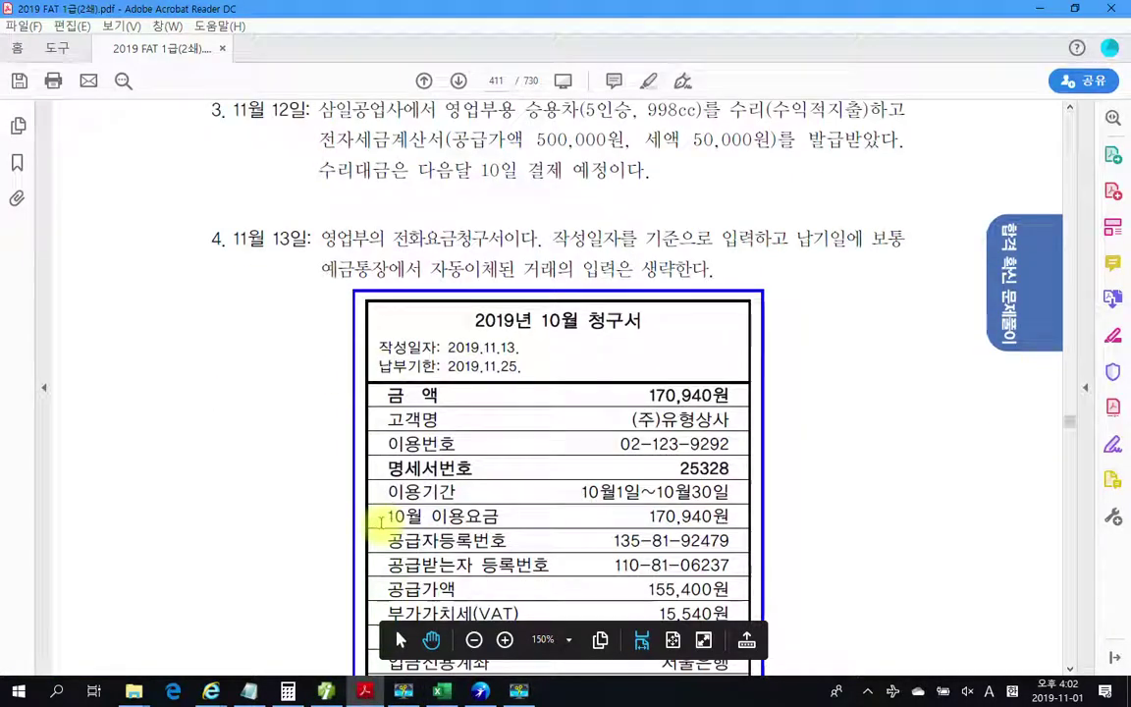
scroll(379, 523, "up", 3)
scroll(381, 527, "down", 5)
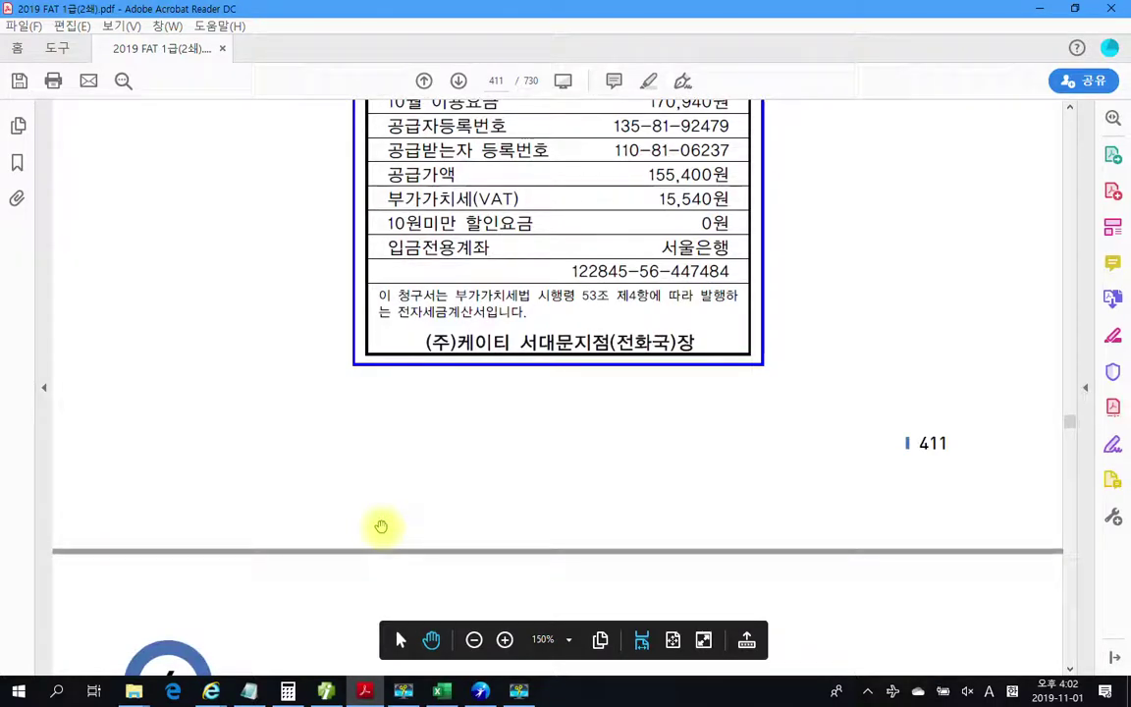
scroll(379, 527, "down", 2)
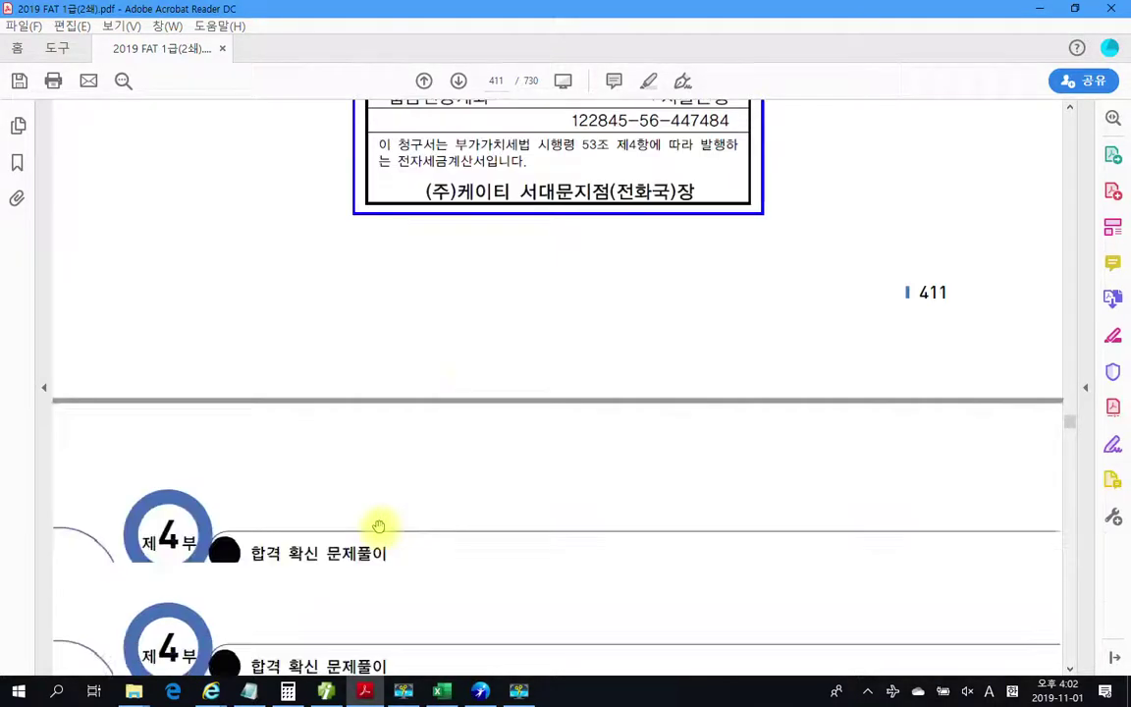
scroll(381, 527, "up", 5)
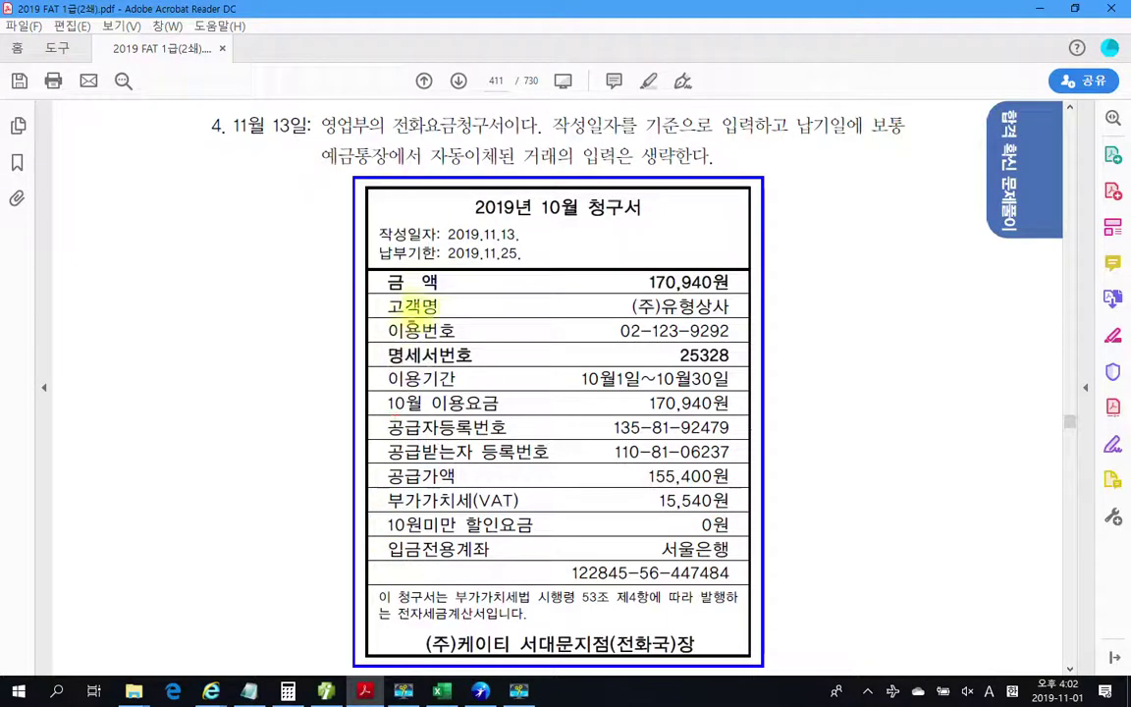
Step: Examine problem 4's instructions and the bill's 작성일자, 납부기한 and 전자세금계산서 note to determine how to record it
left_click_drag(469, 223, 640, 223)
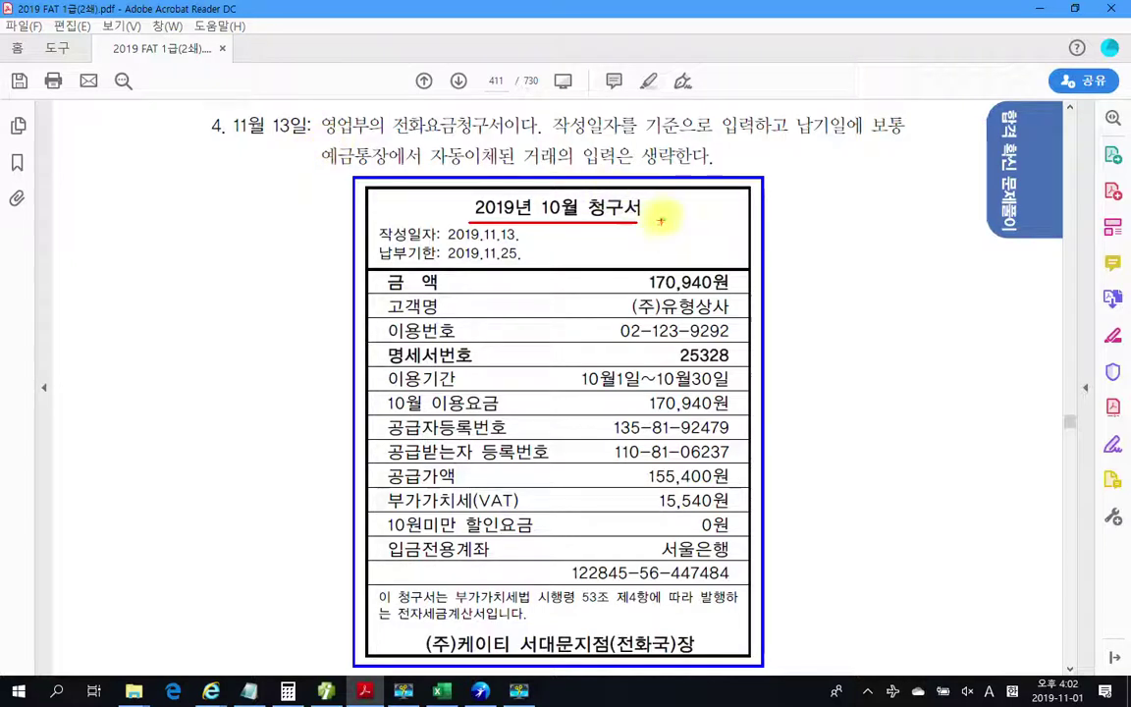
left_click_drag(656, 207, 684, 201)
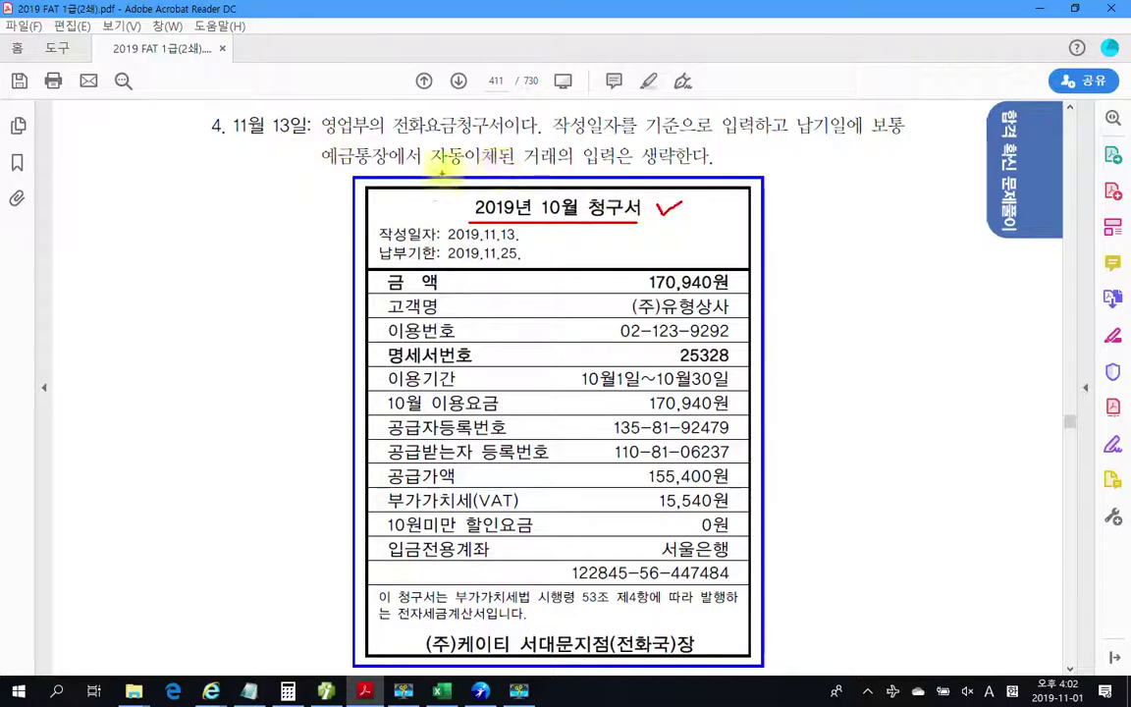
left_click_drag(392, 138, 528, 141)
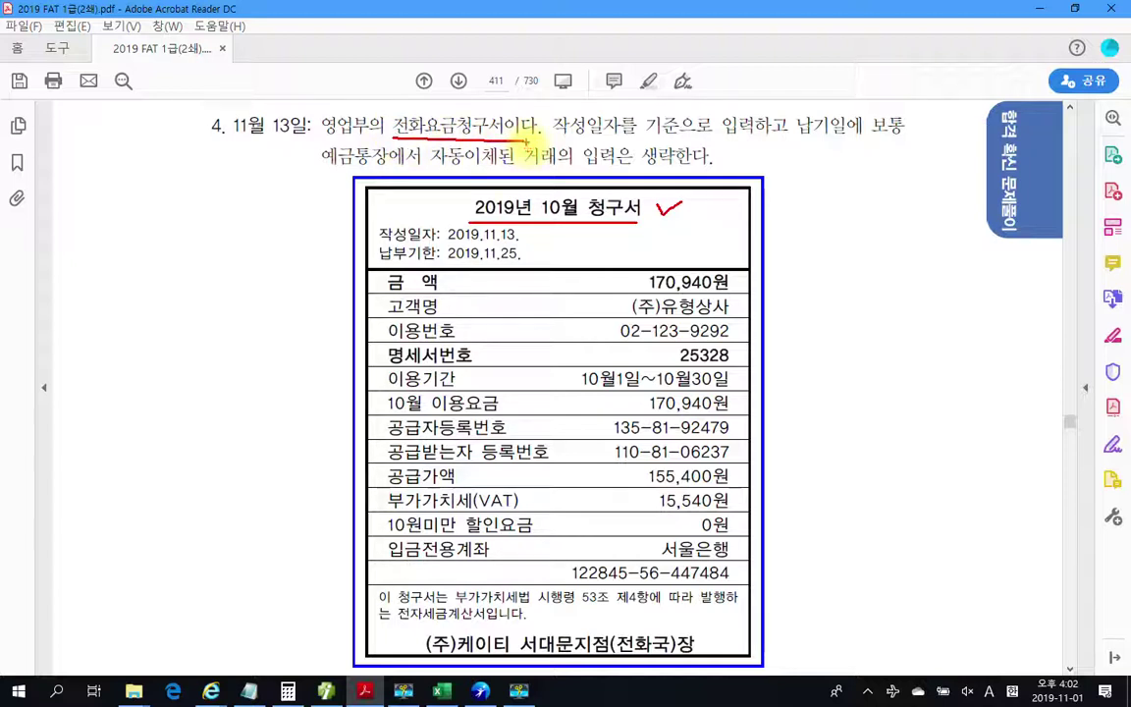
mouse_move(555, 130)
left_mouse_down()
mouse_move(775, 116)
mouse_move(629, 110)
mouse_move(558, 134)
left_mouse_up()
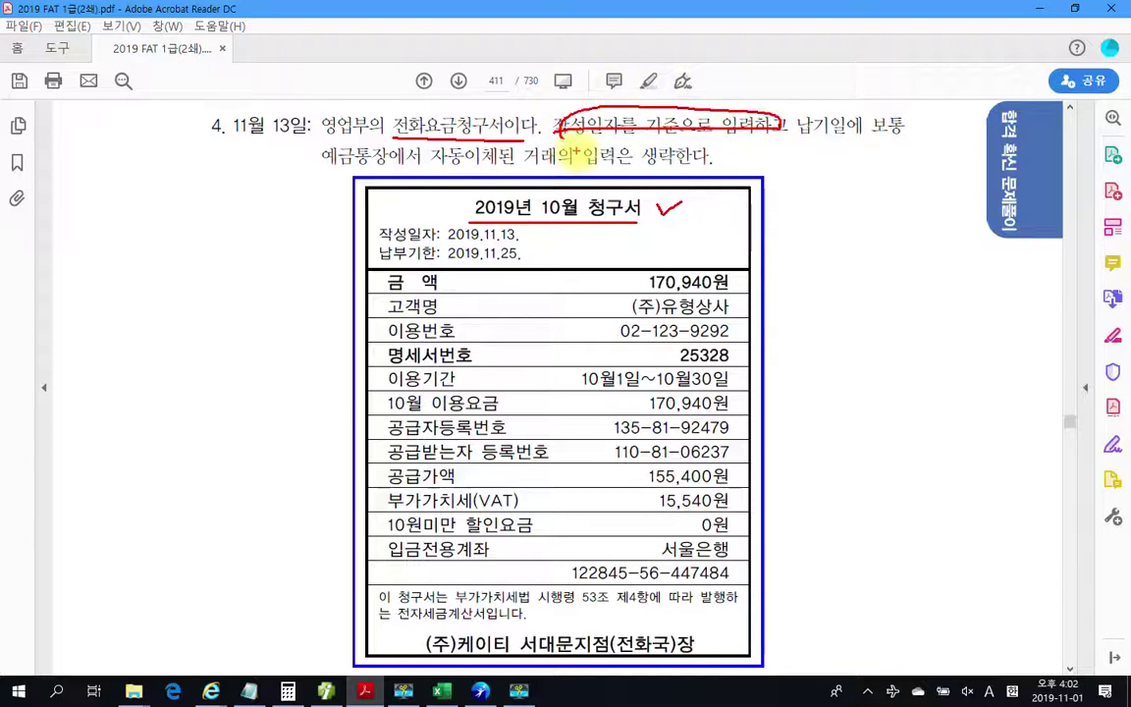
left_click_drag(454, 278, 542, 274)
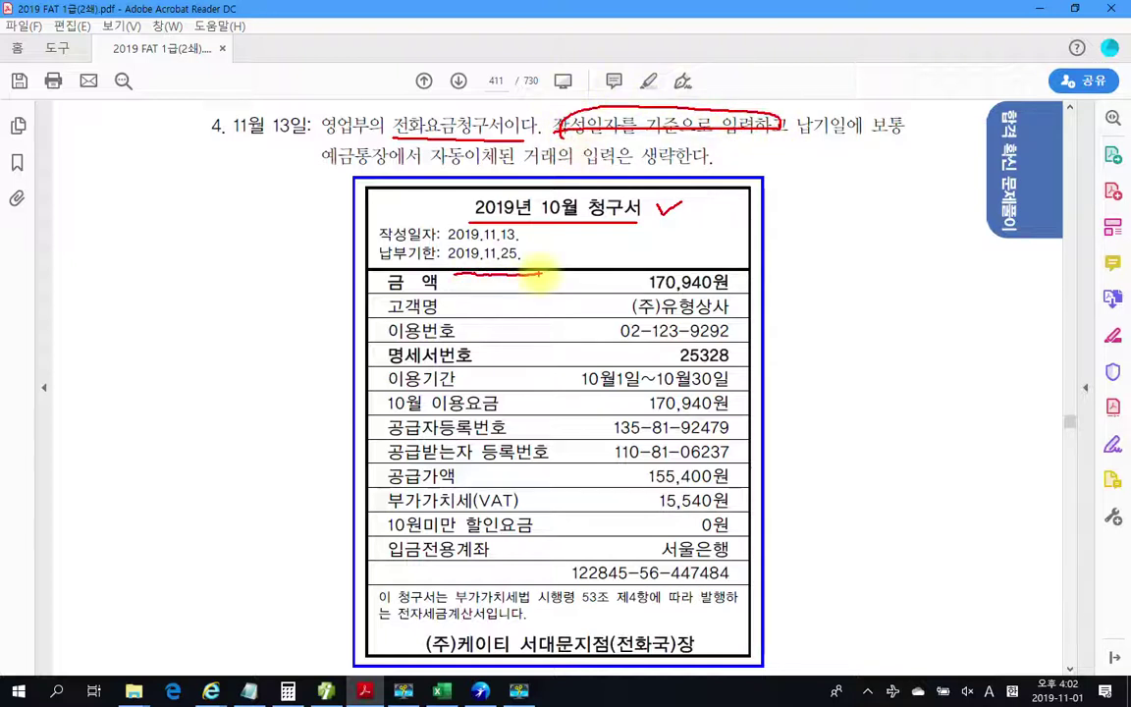
left_click_drag(424, 247, 533, 245)
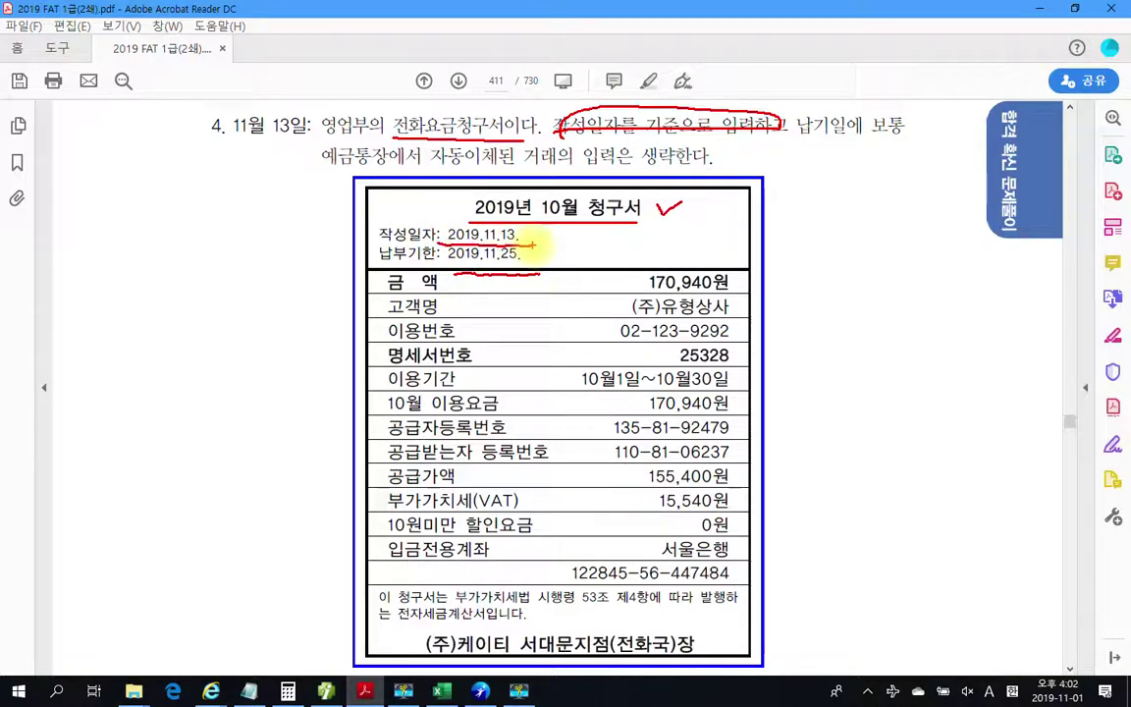
left_click_drag(398, 218, 377, 257)
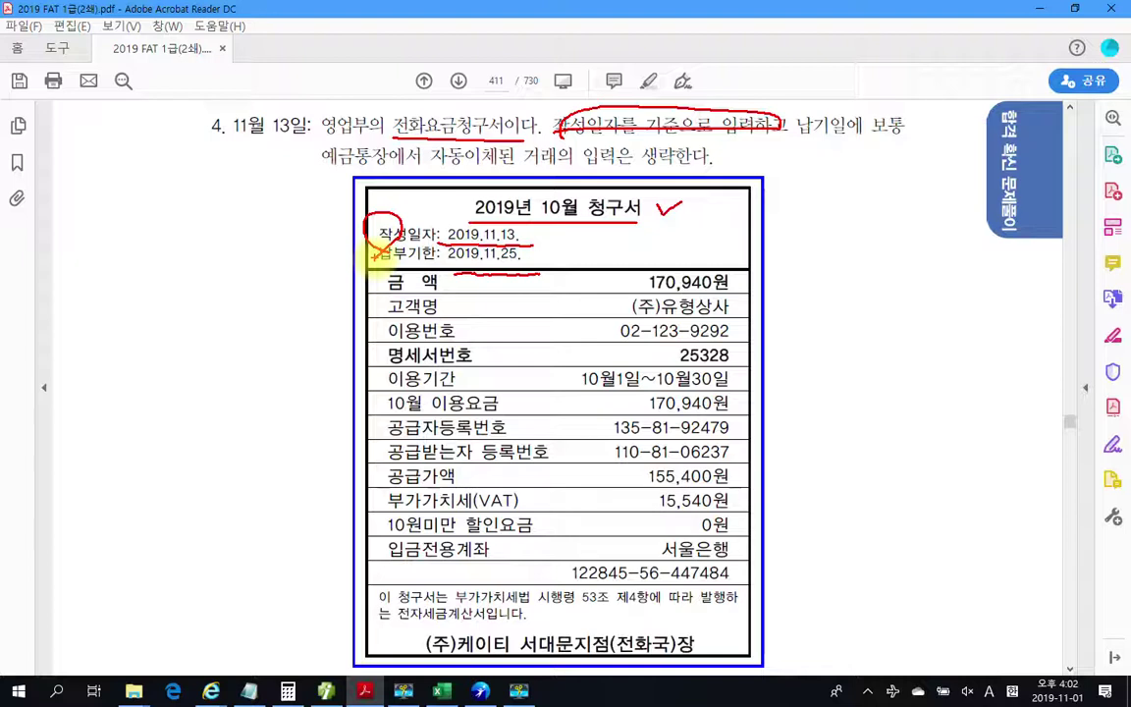
mouse_move(444, 104)
left_mouse_down()
mouse_move(399, 149)
mouse_move(463, 138)
mouse_move(454, 168)
left_mouse_up()
mouse_move(817, 234)
left_mouse_down()
mouse_move(811, 291)
mouse_move(876, 273)
left_mouse_up()
left_click_drag(884, 212, 878, 314)
mouse_move(896, 241)
left_mouse_down()
mouse_move(929, 323)
mouse_move(1002, 257)
mouse_move(983, 291)
left_mouse_up()
left_click_drag(1007, 237, 1053, 230)
left_click_drag(1020, 284, 1051, 314)
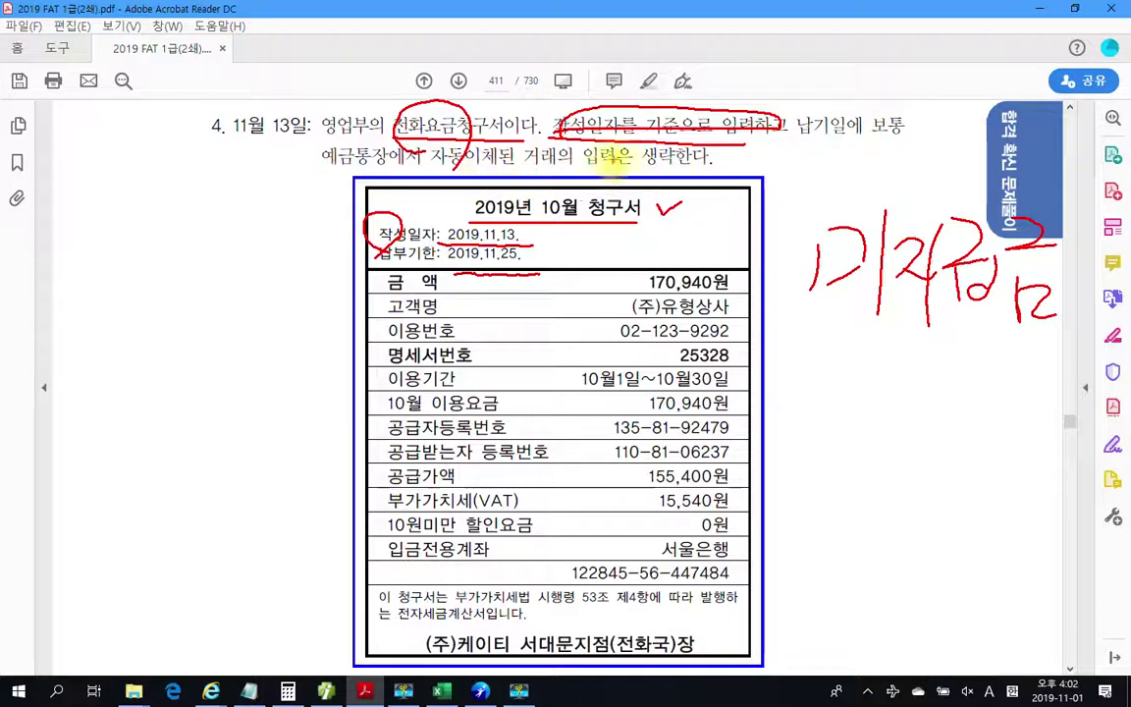
left_click_drag(582, 164, 693, 164)
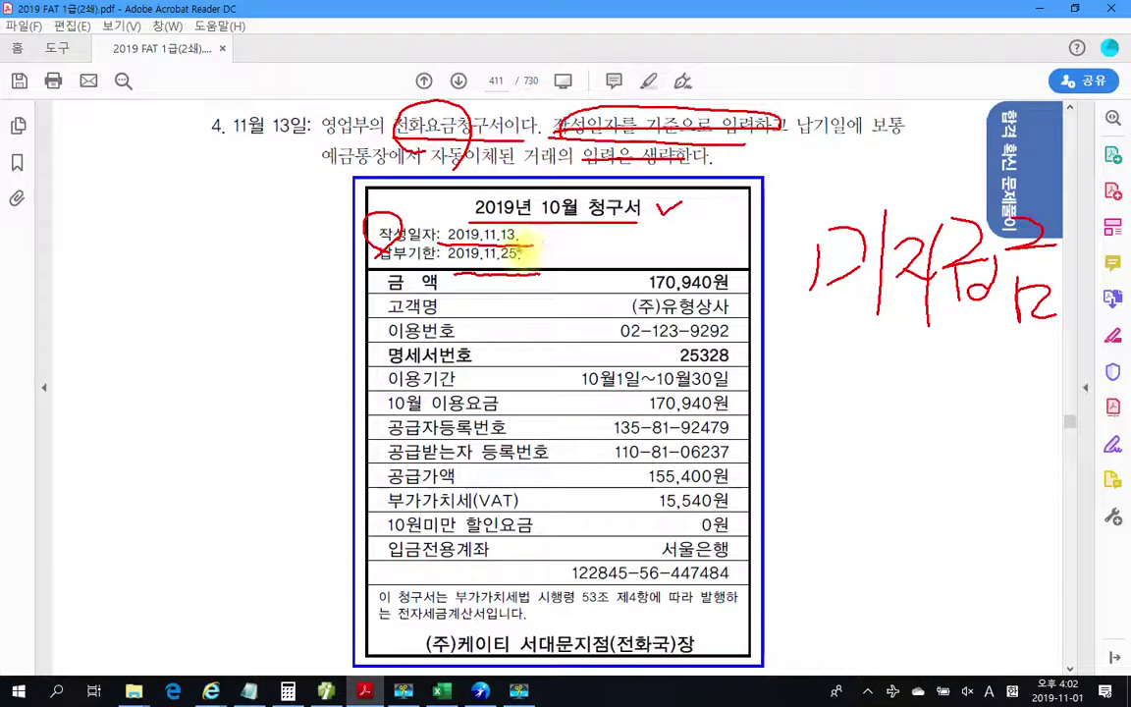
left_click_drag(529, 238, 541, 235)
mouse_move(519, 254)
left_mouse_down()
mouse_move(539, 238)
mouse_move(530, 224)
mouse_move(548, 244)
mouse_move(531, 257)
left_mouse_up()
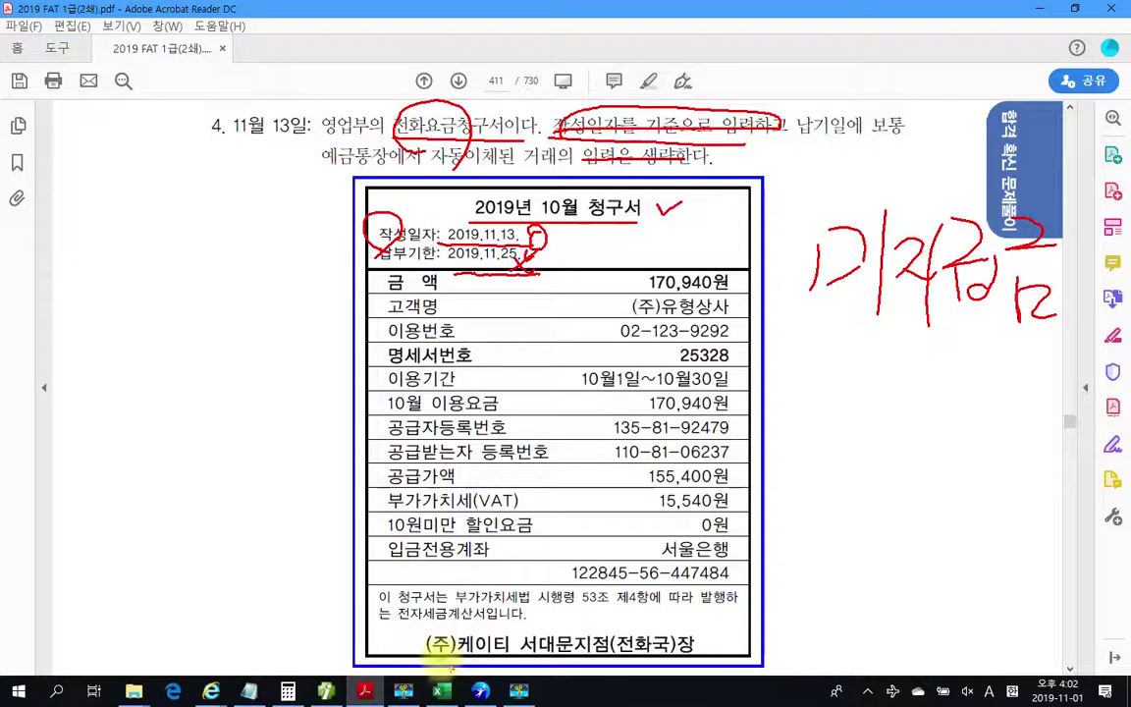
mouse_move(373, 587)
left_mouse_down()
mouse_move(461, 607)
mouse_move(748, 627)
left_mouse_up()
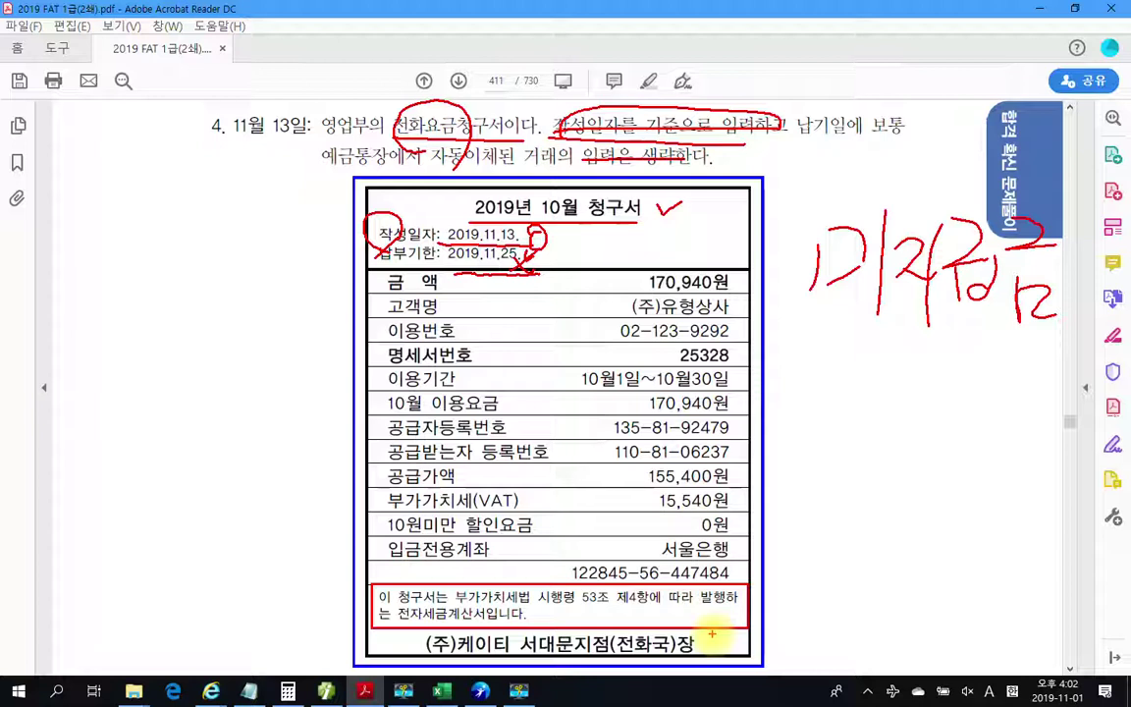
mouse_move(417, 593)
left_mouse_down()
mouse_move(398, 617)
mouse_move(513, 619)
mouse_move(403, 596)
left_mouse_up()
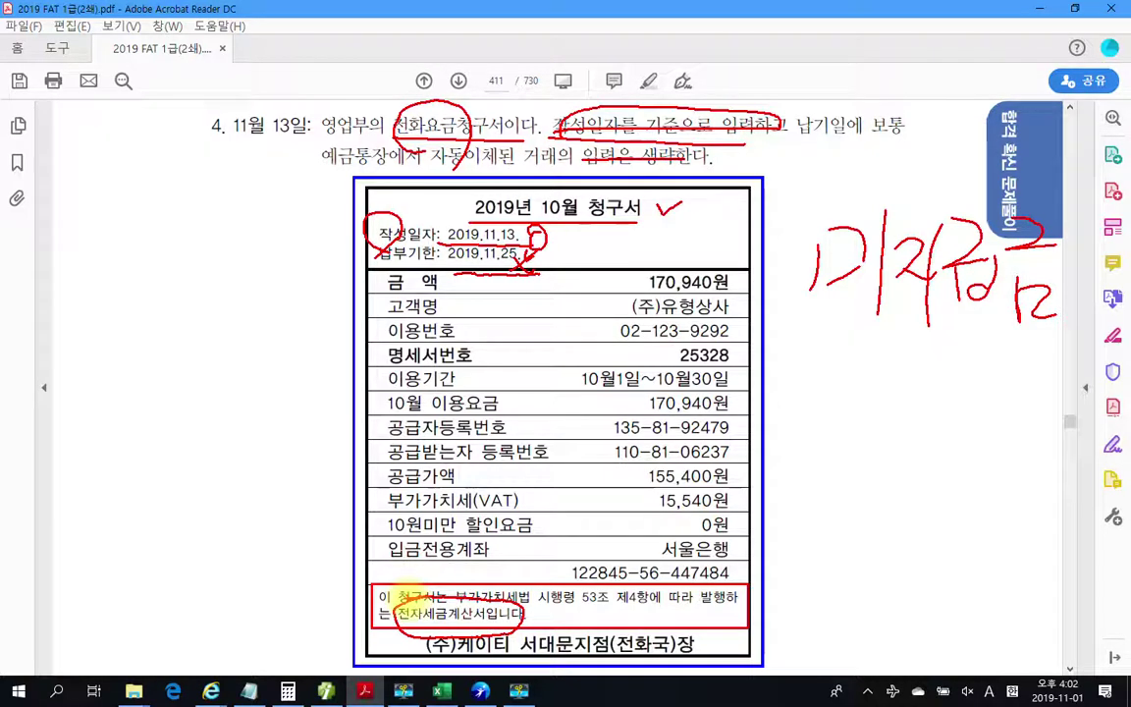
mouse_move(234, 209)
left_mouse_down()
mouse_move(228, 257)
mouse_move(196, 277)
mouse_move(253, 289)
left_mouse_up()
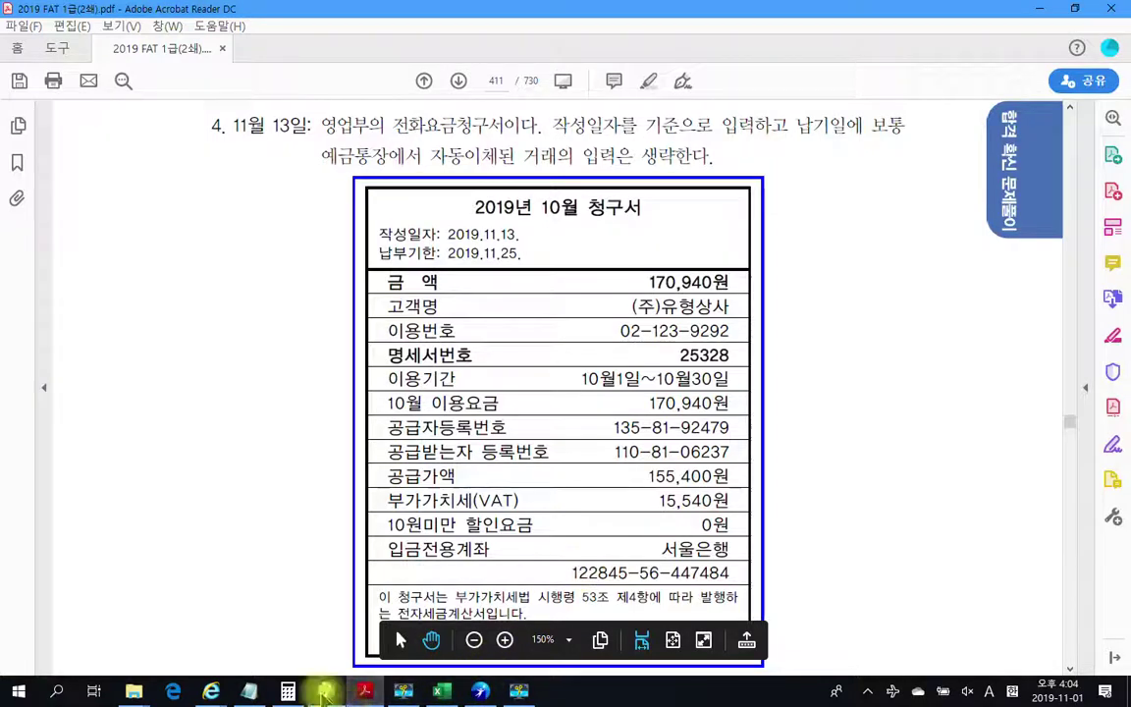
Step: Return to the accounting program and start a November 13 line with purchase type 51.과세
left_click(325, 692)
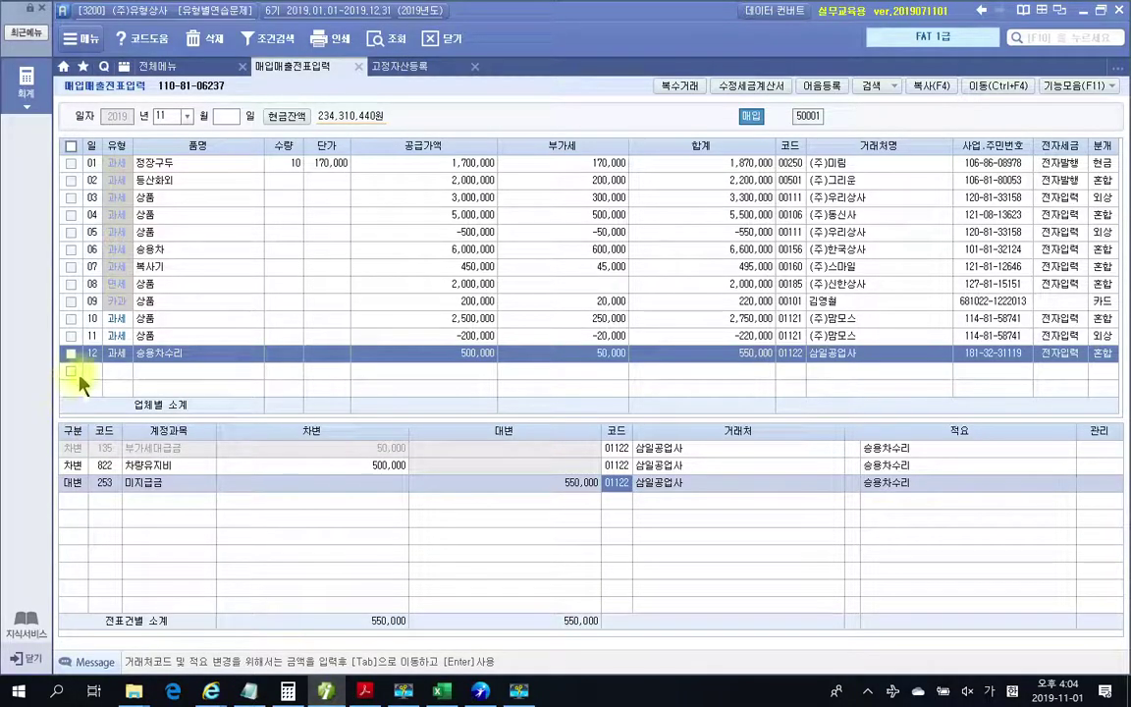
left_click(98, 373)
type("13")
key("Return")
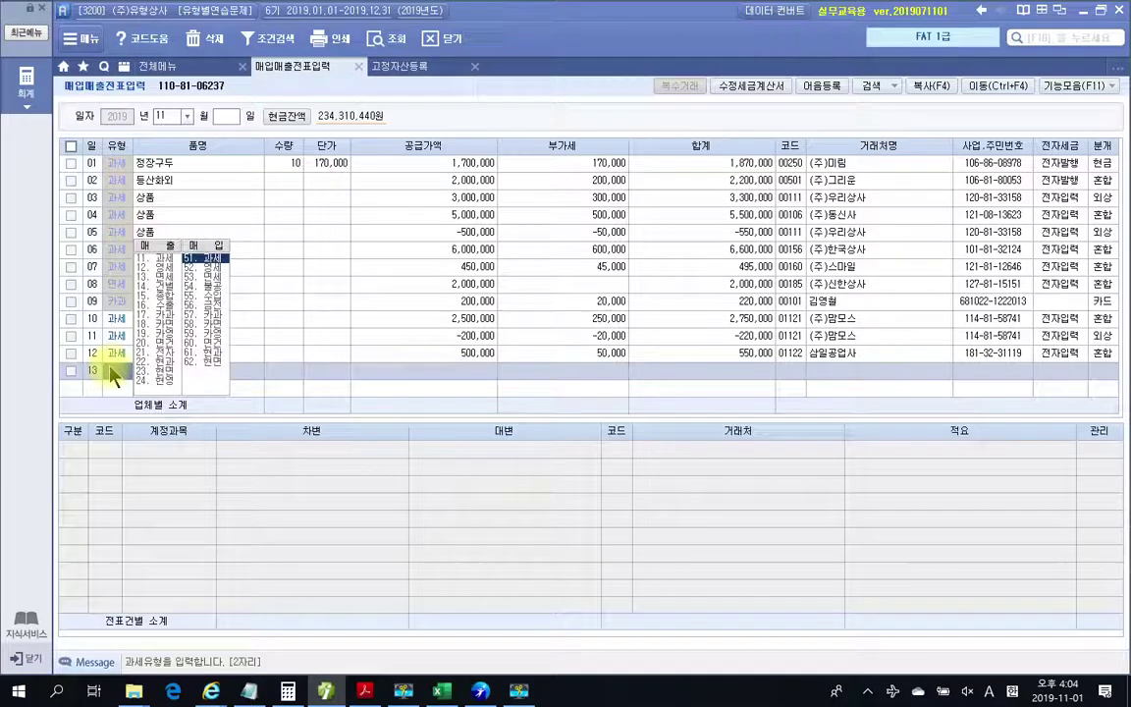
type("51")
key("Return")
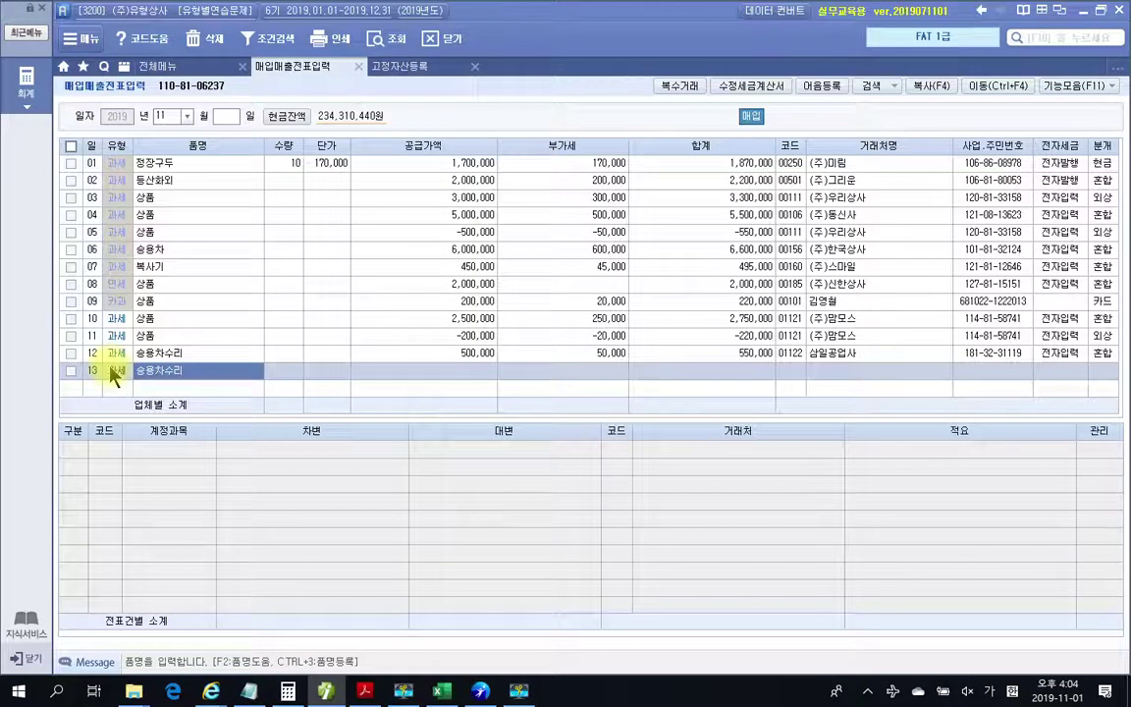
Step: Enter 전화요금 as the November 13 item, leave 수량 and 단가 blank, and enter a 공급가액 of 155,400 with its 부가세
type("전력")
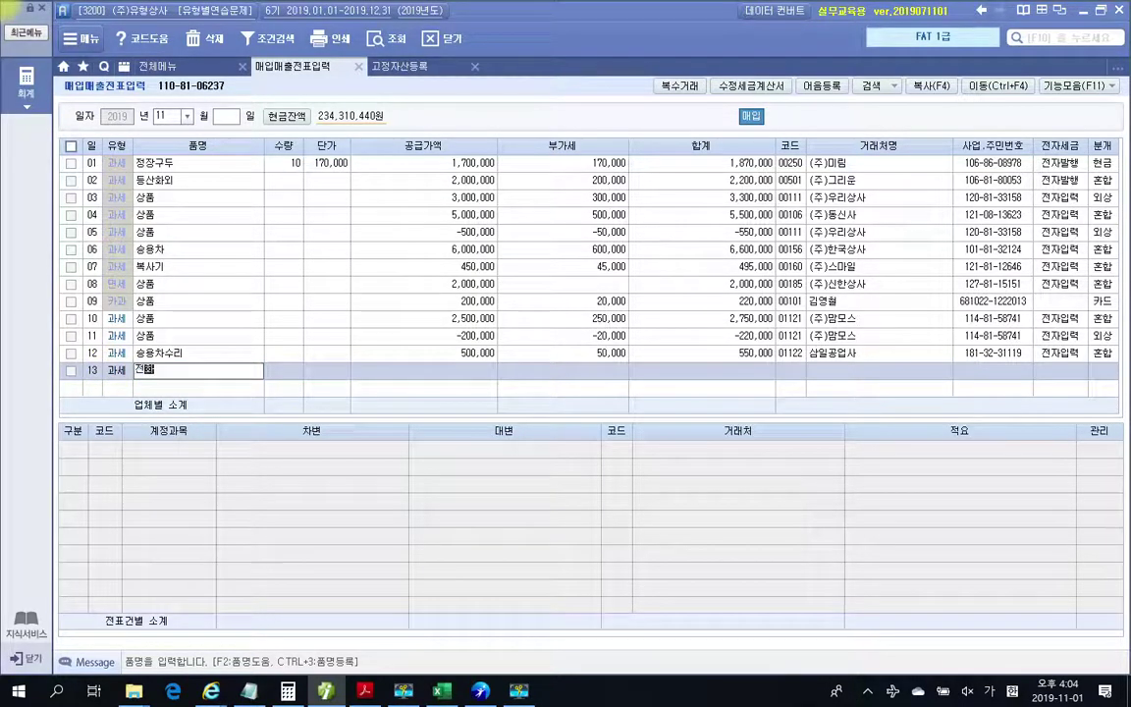
type("요금")
key("Return")
key("Return")
key("Return")
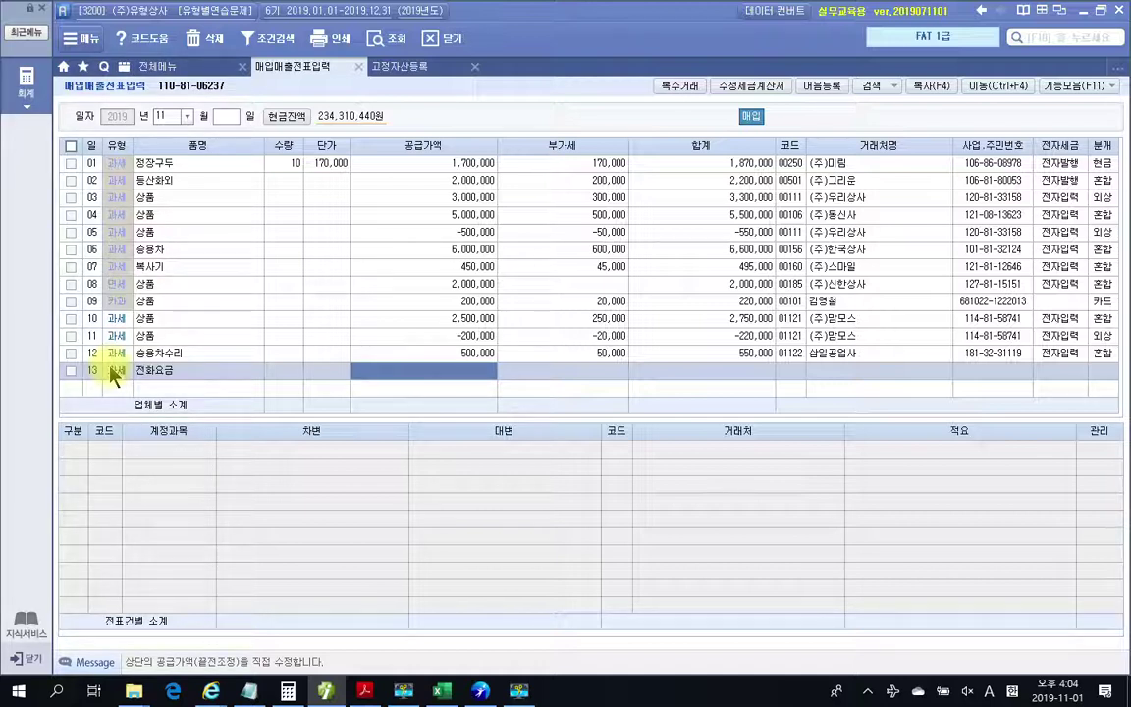
type("155,400")
key("Return")
key("Return")
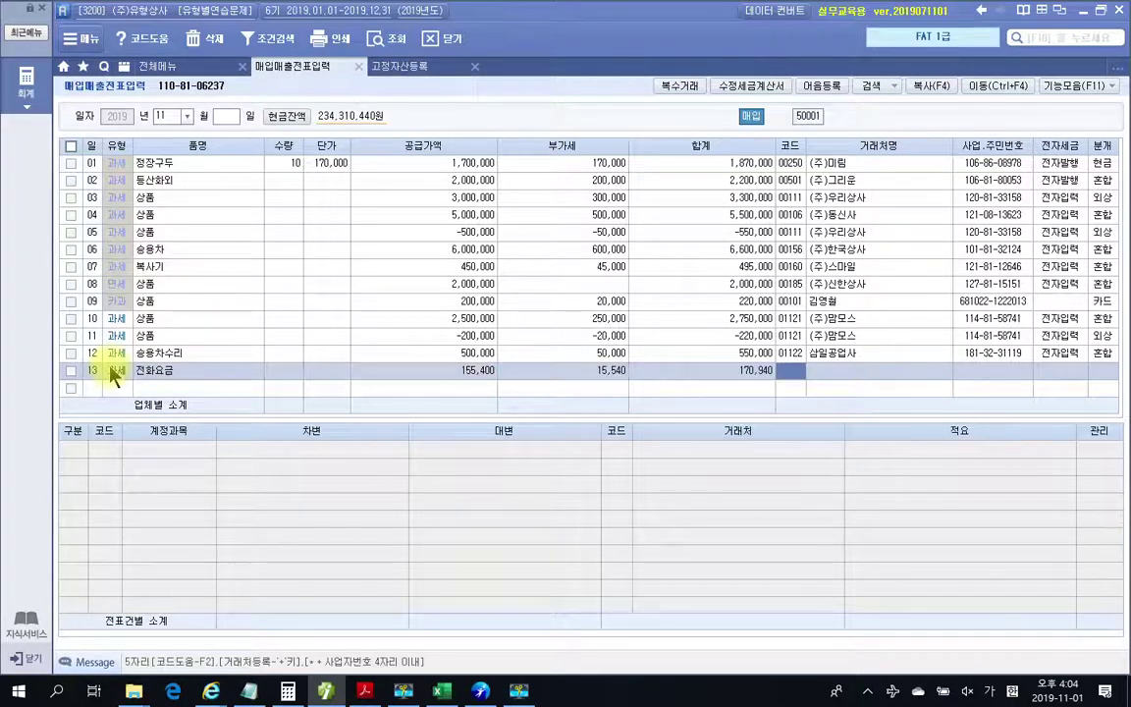
Step: Assign (주)케이티 as the supplier of the November 13 전화요금 line and set its 분개 type to 3:혼합
type("케이")
key("Return")
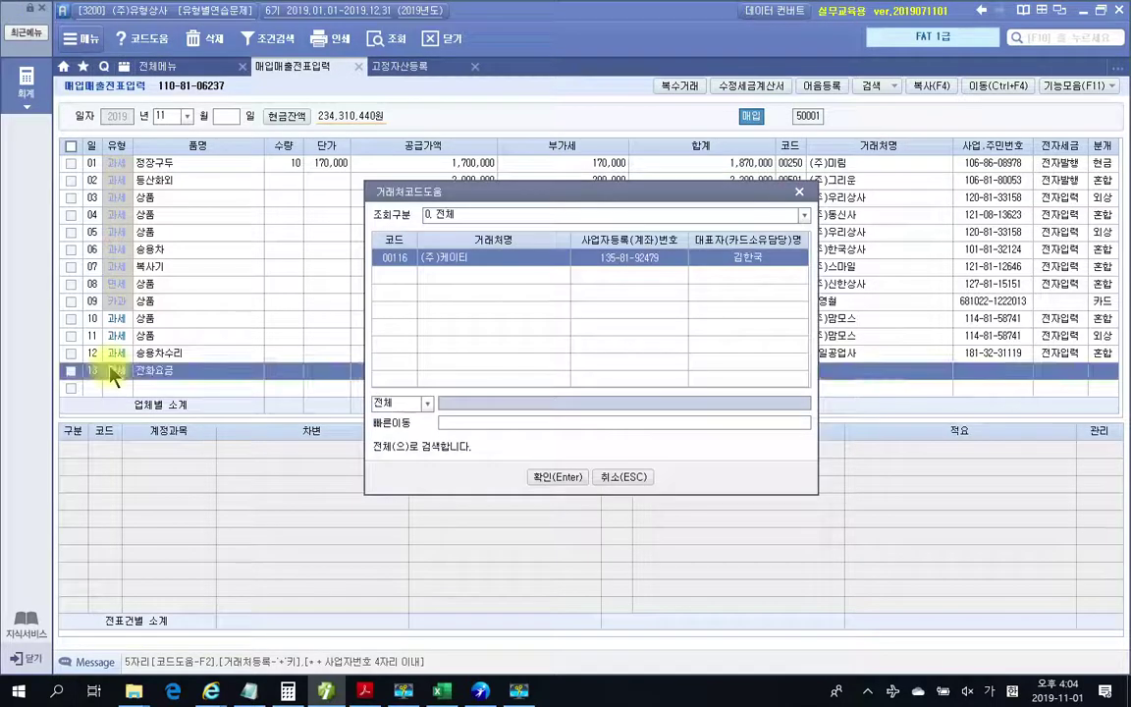
key("Return")
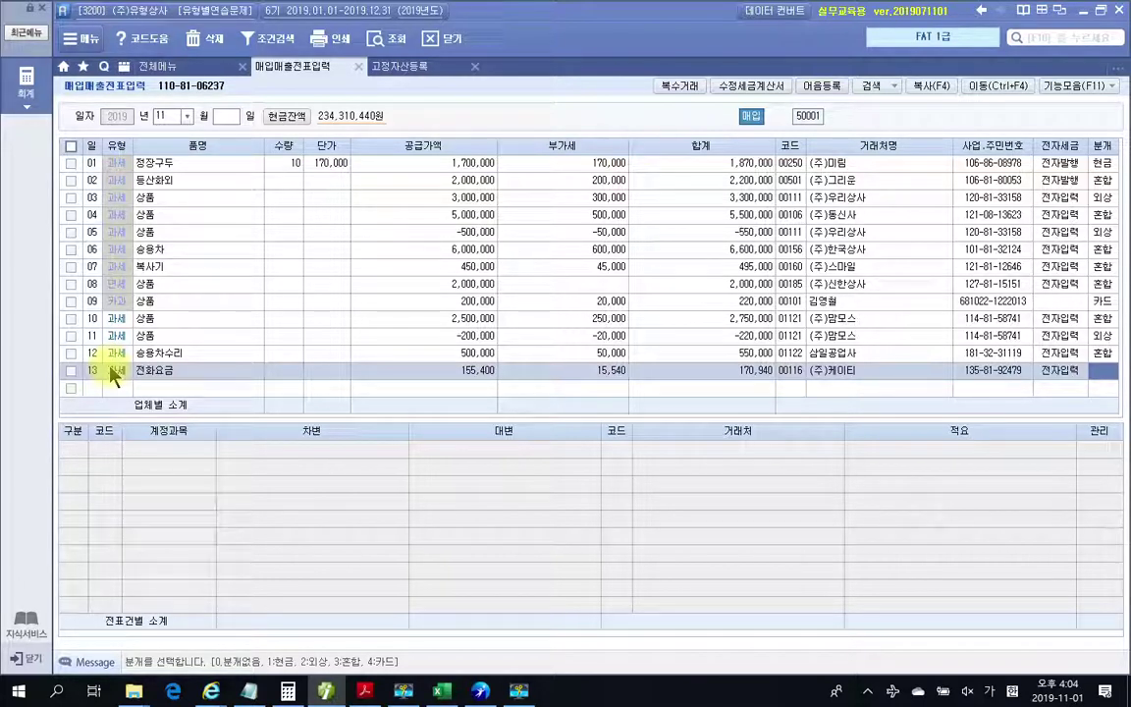
type("3")
key("Return")
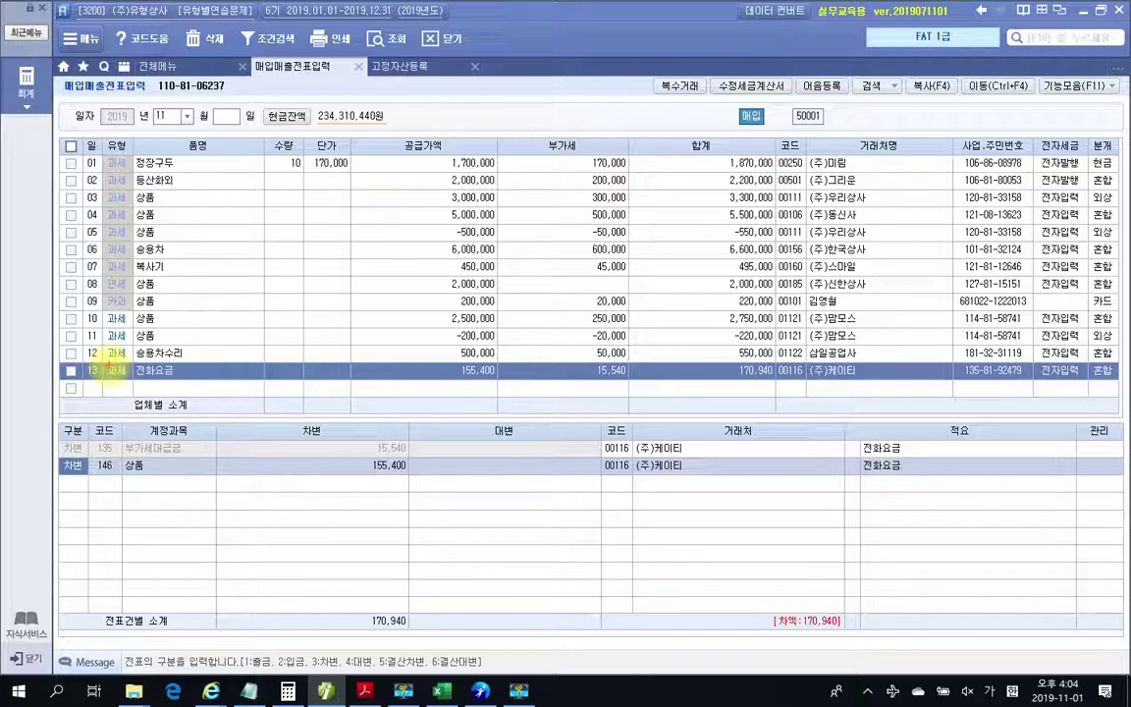
Step: Replace the debit account 상품 in the November 13 entry with 814 통신비, keeping the 155,400 debit amount
mouse_move(138, 457)
left_mouse_down()
mouse_move(101, 474)
mouse_move(149, 501)
left_mouse_up()
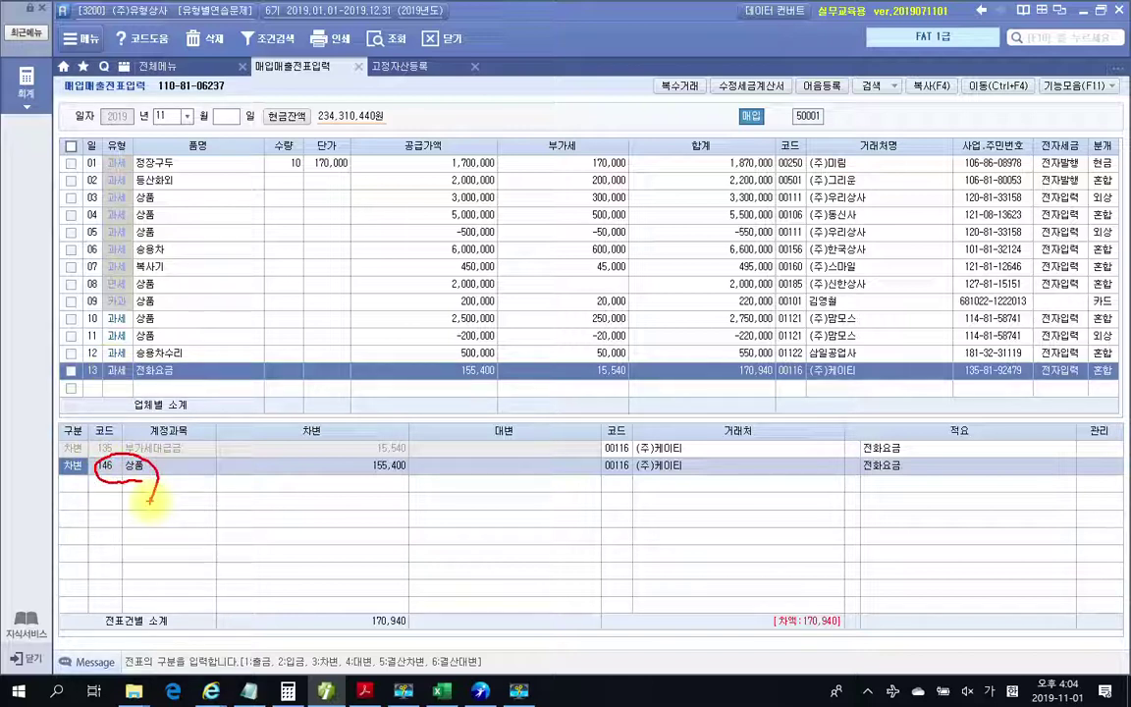
key("Escape")
left_click(108, 470)
type("통시ㄴ")
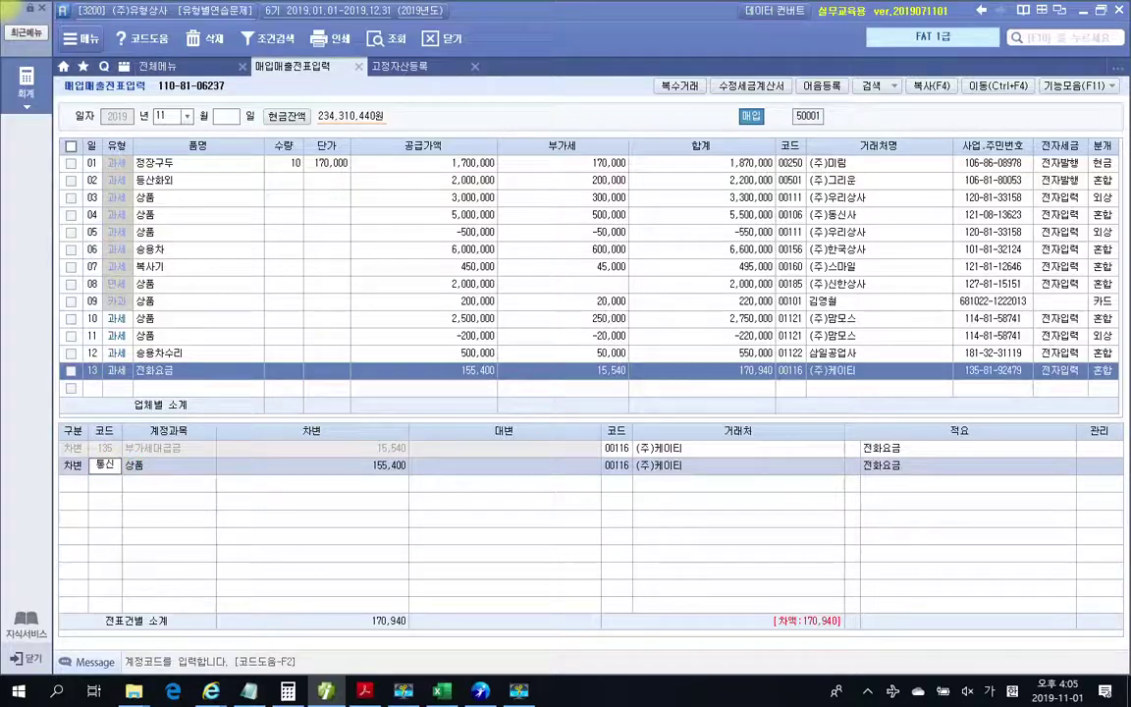
key("Return")
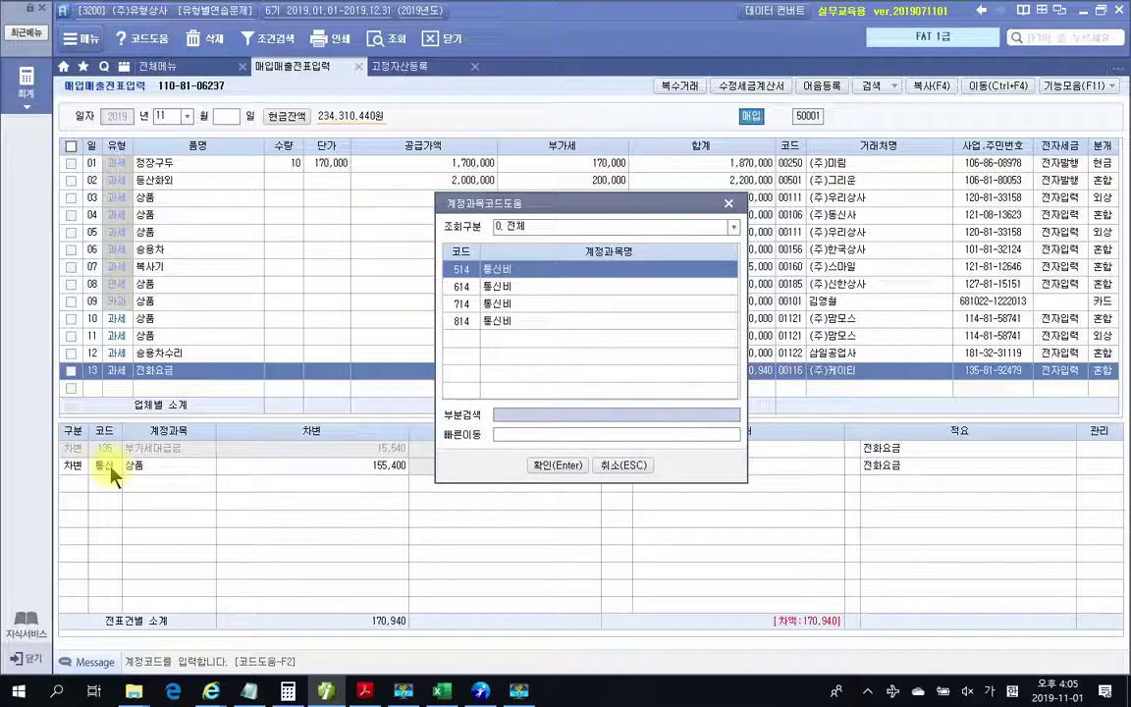
key("Down")
key("Down")
key("Down")
key("Return")
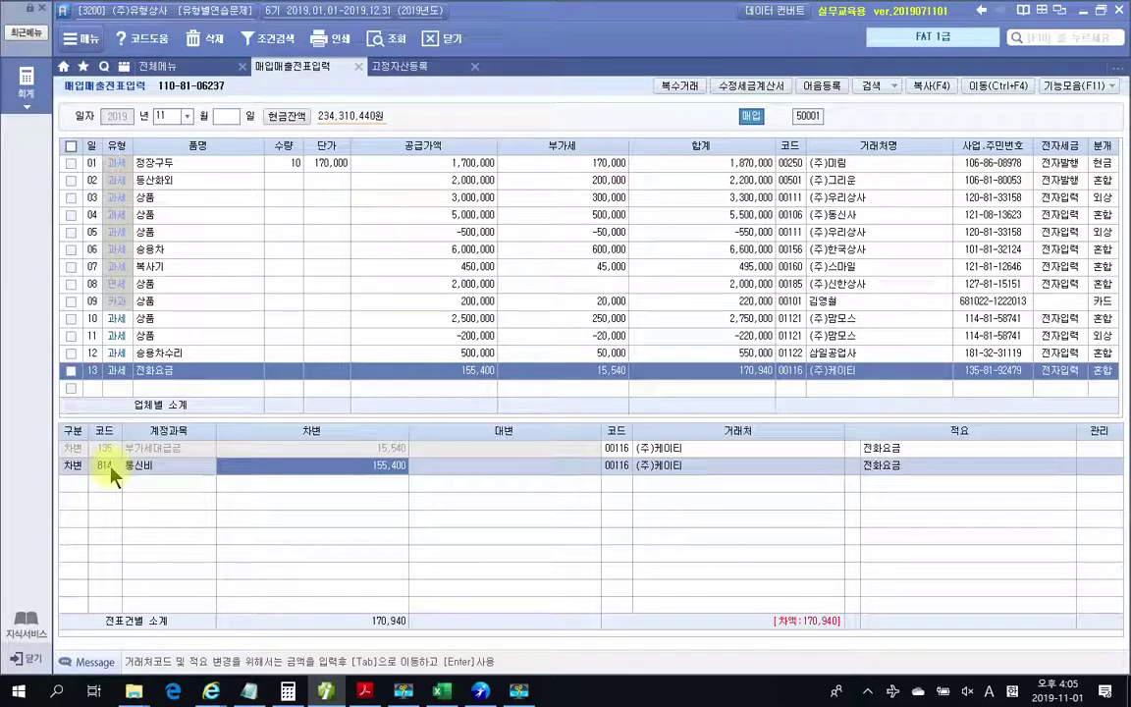
key("Return")
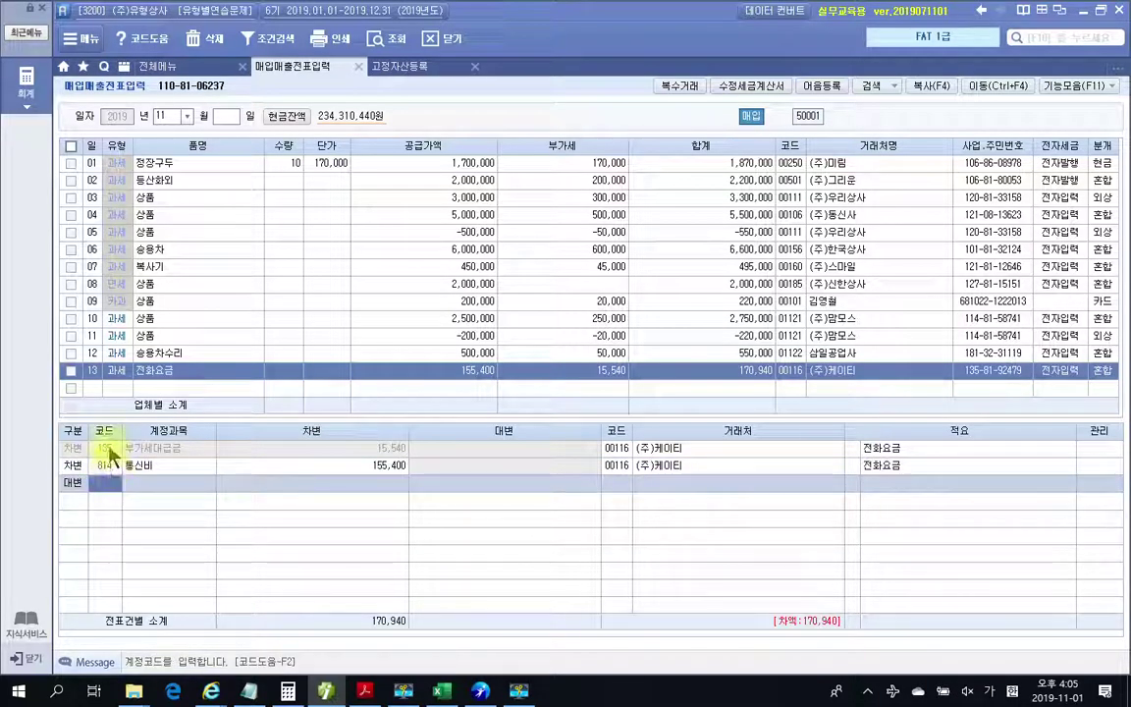
Step: Add a credit line to account 253 미지급금 for 170,940 and save the November 13 entry
type("253")
key("Return")
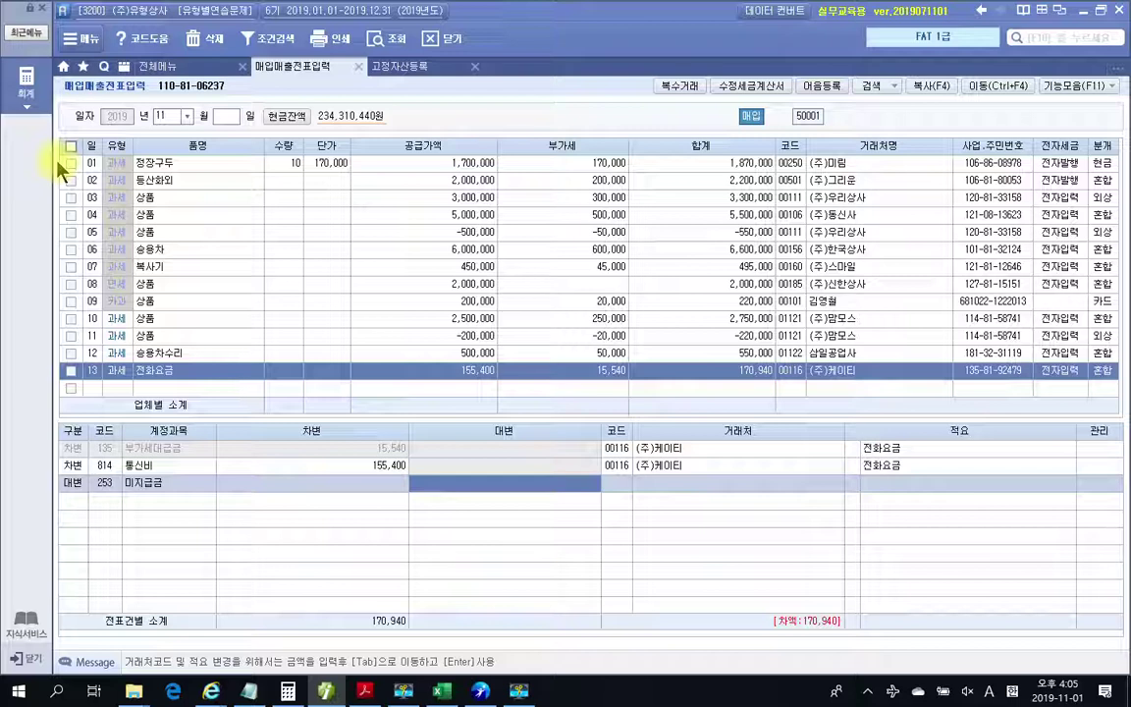
type("170940")
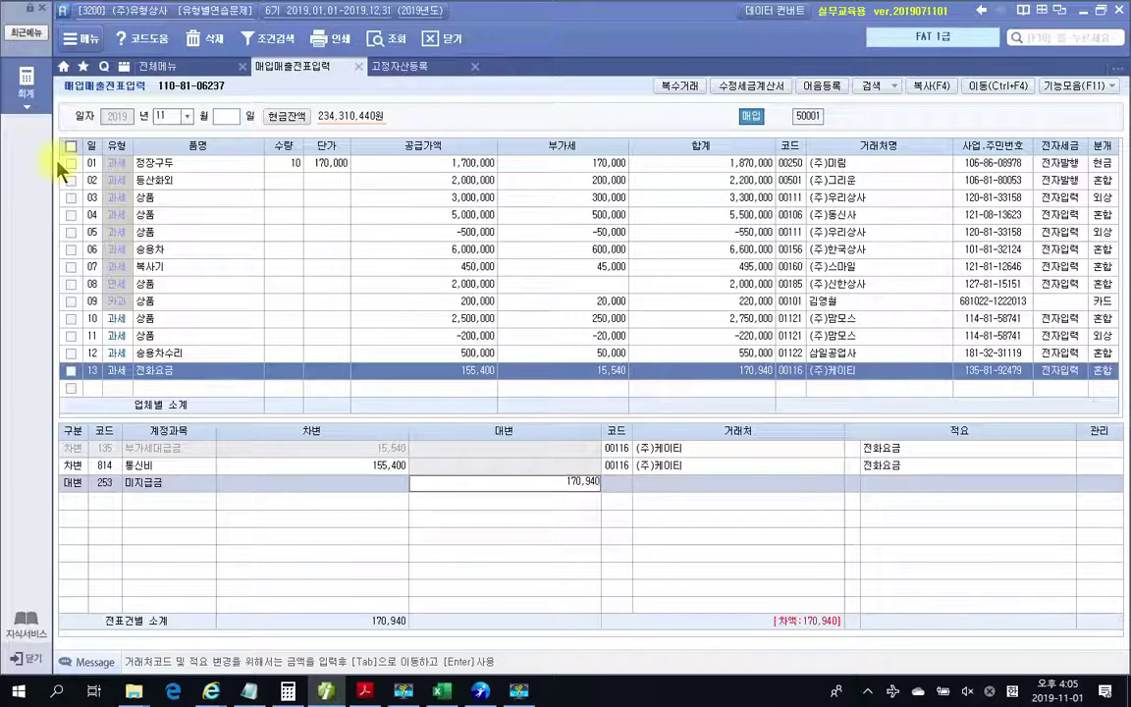
key("Return")
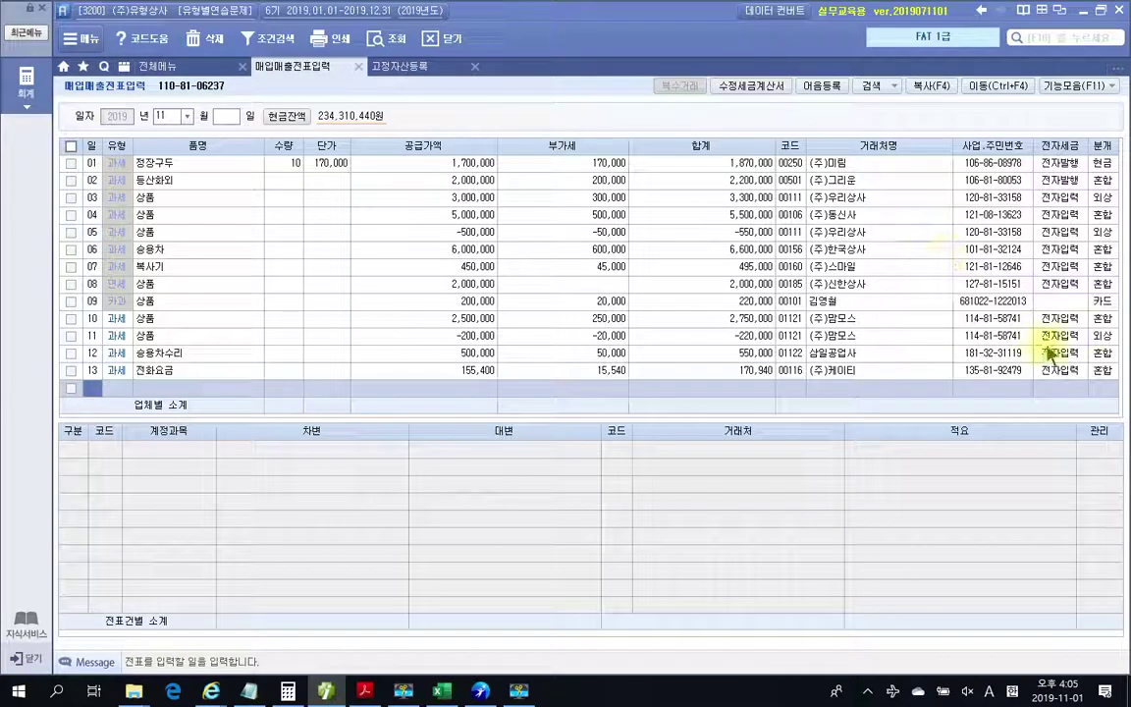
Step: Review the journal lines and credit-side supplier of the November 13 entry, and switch to problem 4's bill in Acrobat Reader
left_click(1098, 370)
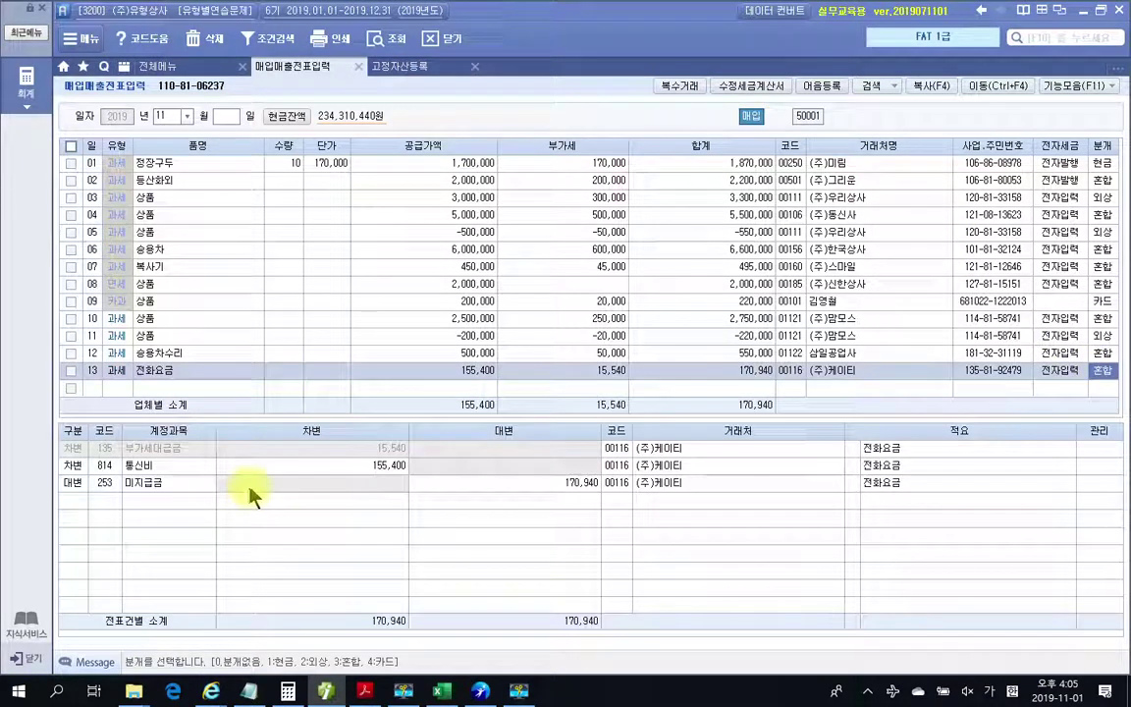
left_click(621, 483)
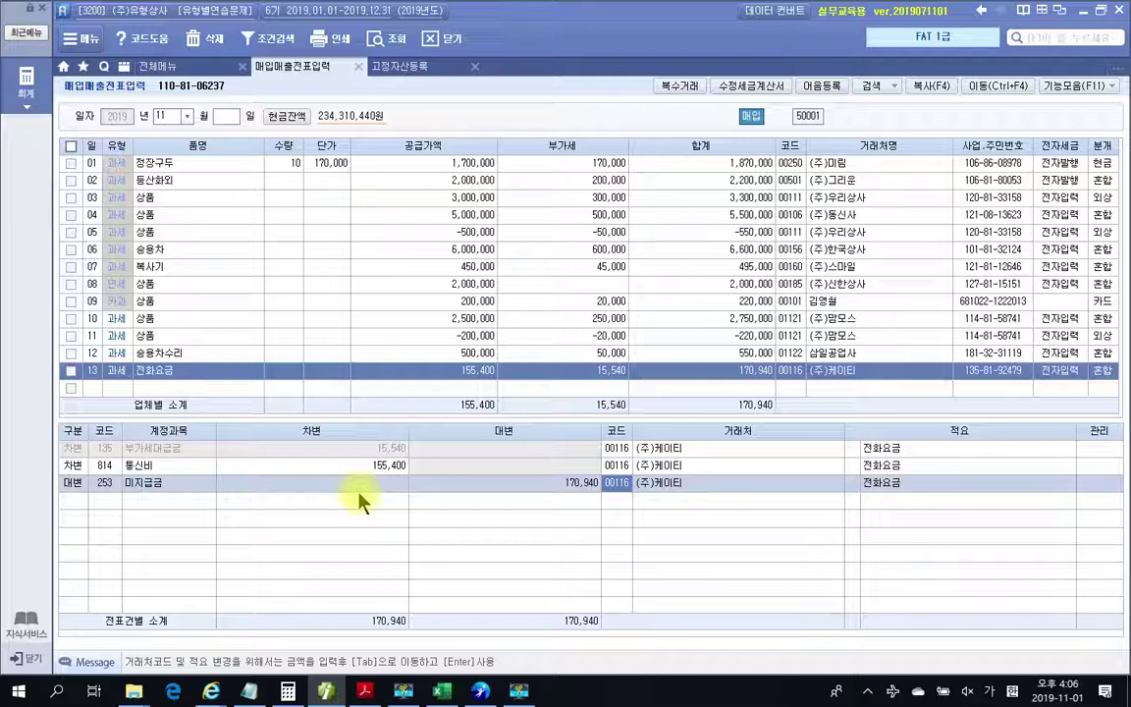
left_click(363, 691)
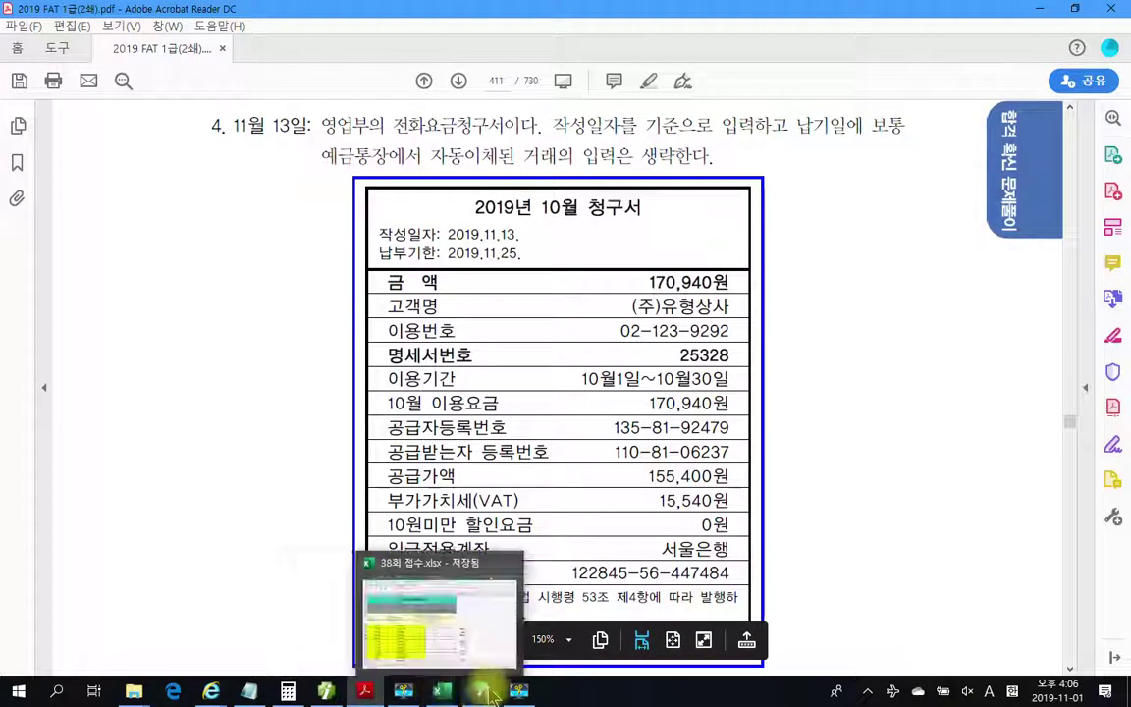
left_click(417, 693)
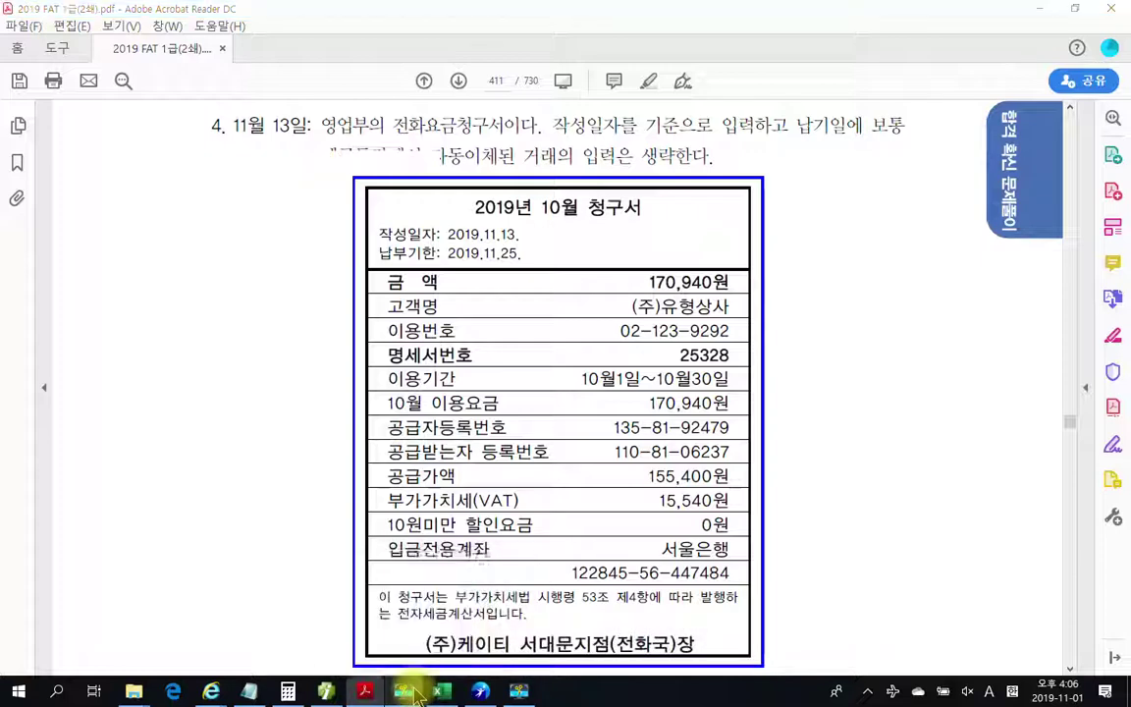